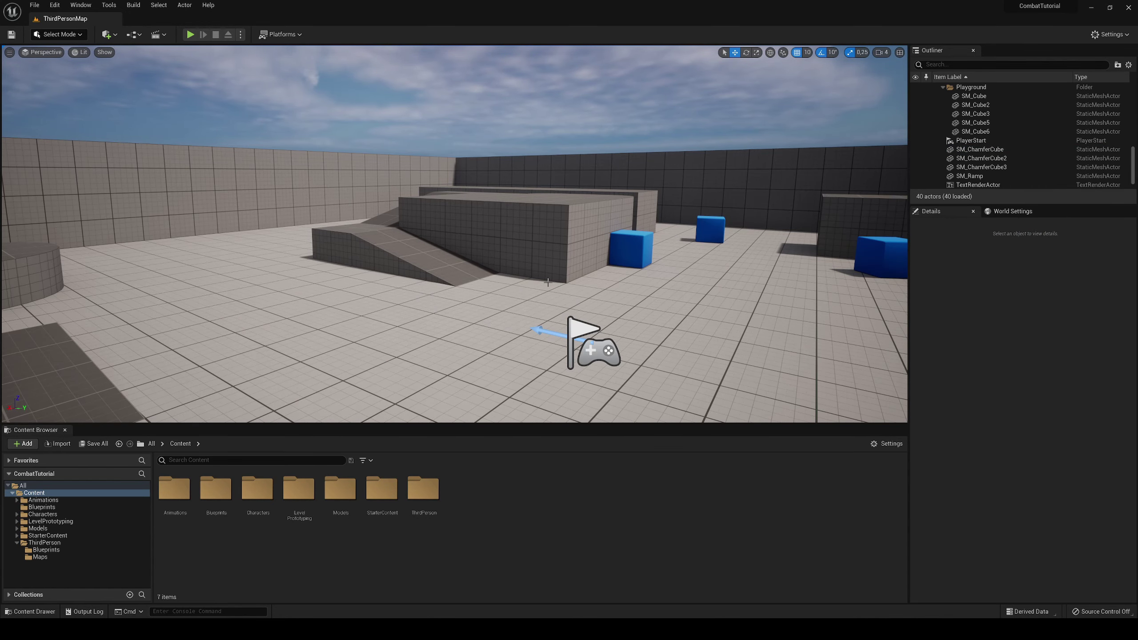
# Step: Select the blue cube beside the ramp block and move it along the X axis to about 1080
pyautogui.moveTo(531, 277); pyautogui.dragTo(479, 247, button='right')
pyautogui.press('d')
pyautogui.press('s')
pyautogui.press('a')
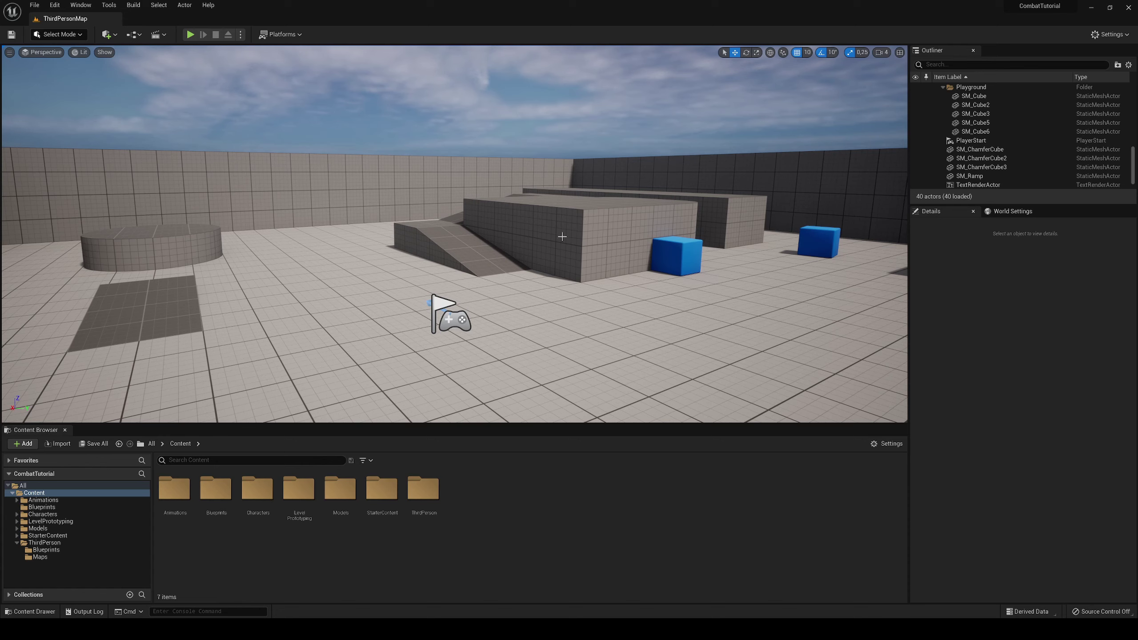
pyautogui.click(674, 257)
pyautogui.press('w')
pyautogui.moveTo(579, 255); pyautogui.dragTo(619, 255, button='right')
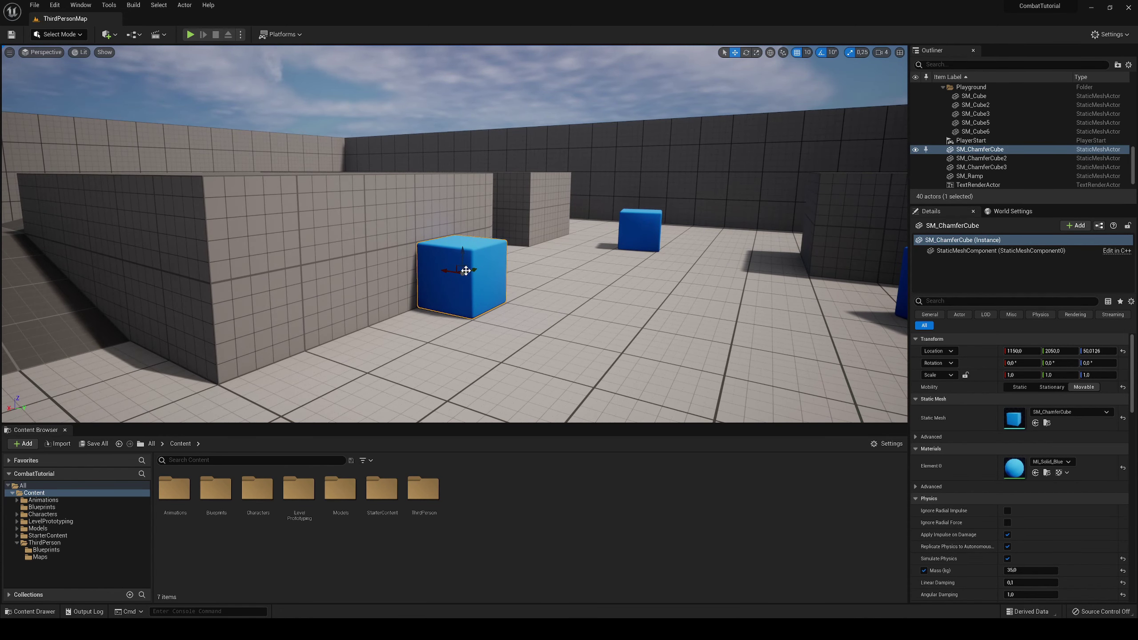
pyautogui.moveTo(466, 271); pyautogui.dragTo(489, 286)
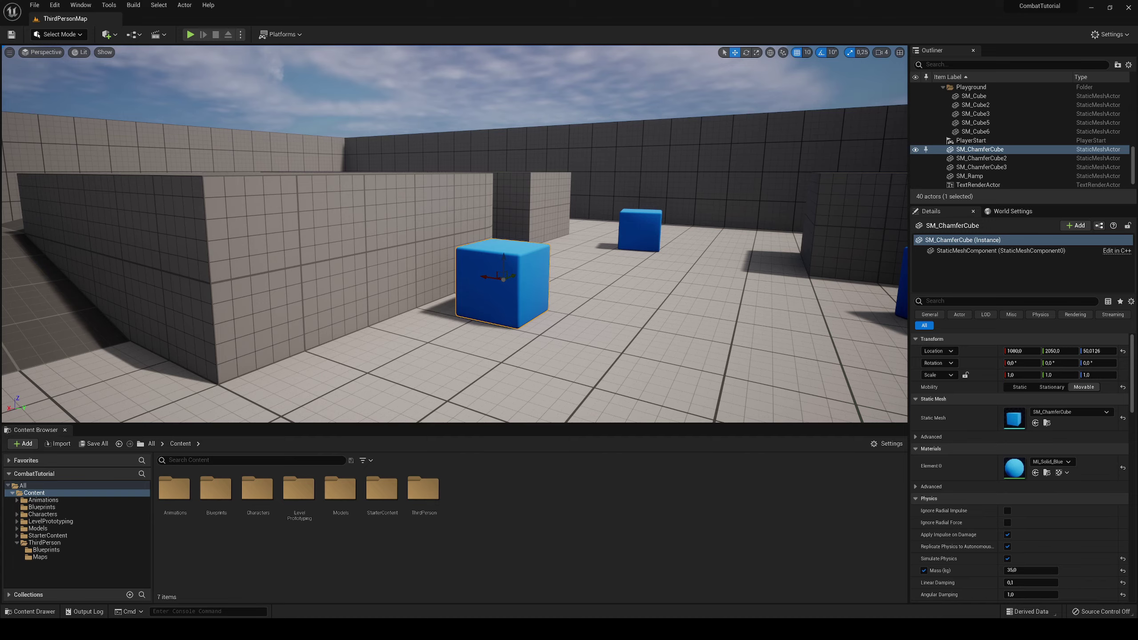
# Step: Look at the selected blue cube and its surroundings from different angles and distances
pyautogui.moveTo(489, 286); pyautogui.dragTo(574, 255, button='right')
pyautogui.press('s')
pyautogui.press('e')
pyautogui.press('d')
pyautogui.press('w')
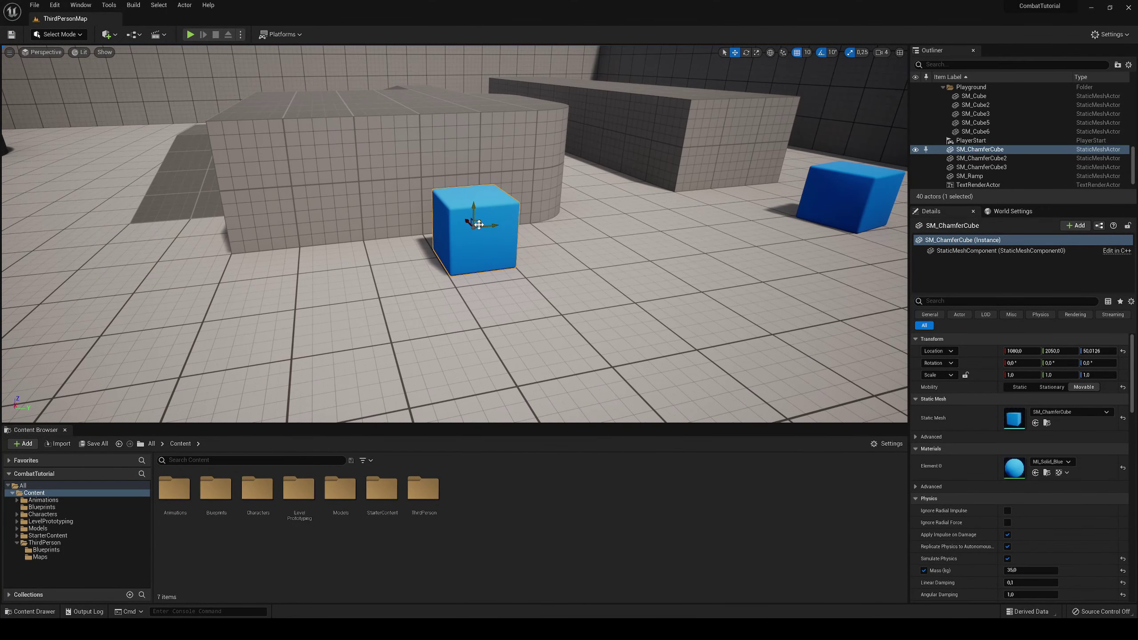
pyautogui.scroll(-8, 499, 252)
pyautogui.scroll(12, 500, 252)
pyautogui.scroll(-9, 500, 252)
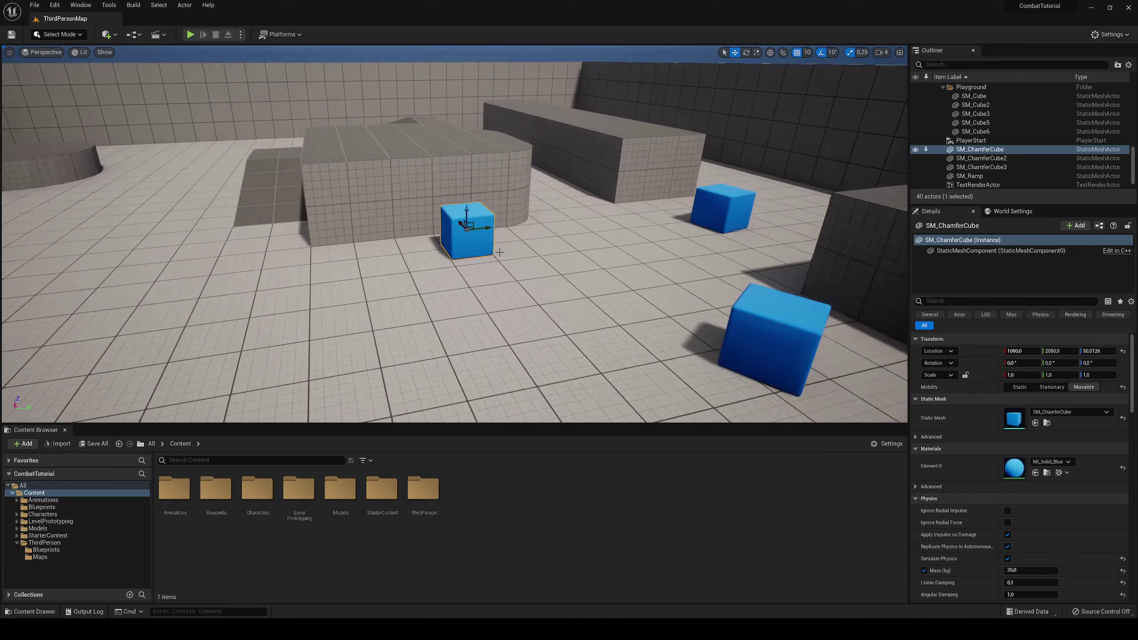
pyautogui.scroll(-7, 500, 252)
pyautogui.scroll(11, 500, 252)
pyautogui.scroll(-7, 499, 252)
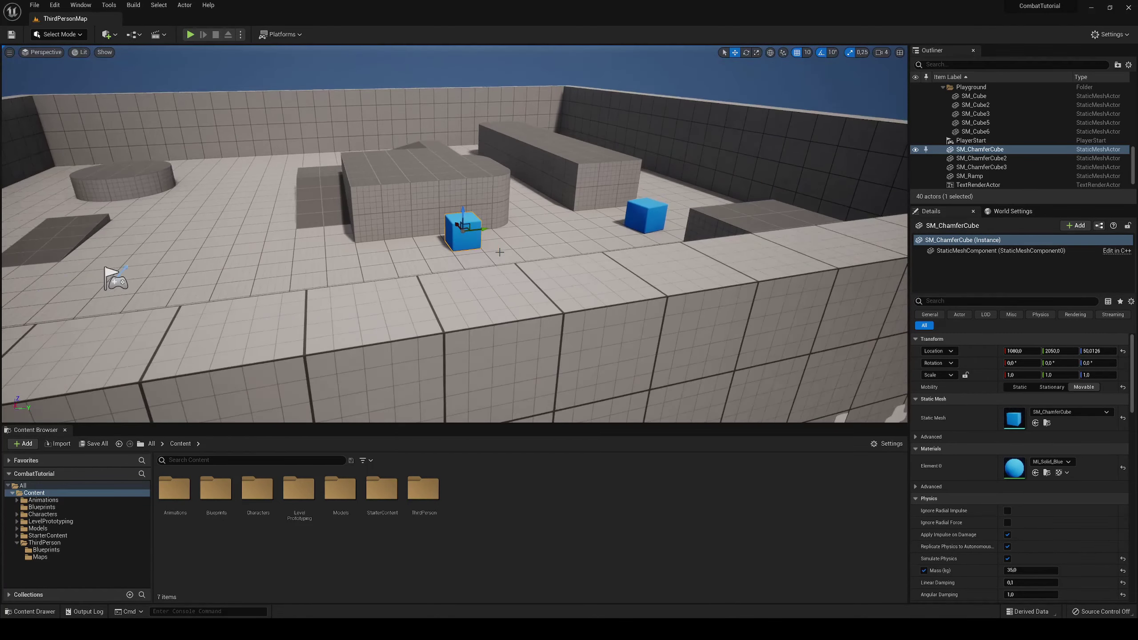
pyautogui.scroll(10, 500, 252)
pyautogui.press('s')
pyautogui.moveTo(500, 252)
pyautogui.mouseDown(button='right')
pyautogui.moveTo(529, 217)
pyautogui.moveTo(493, 258)
pyautogui.moveTo(501, 248)
pyautogui.mouseUp(button='right')
pyautogui.press('w')
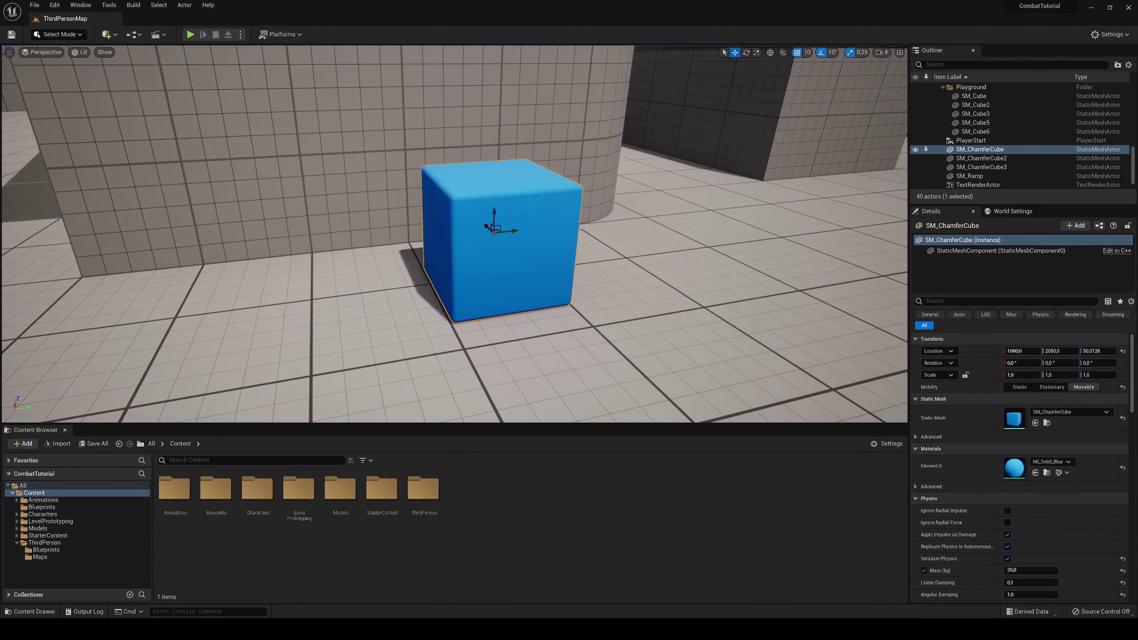
pyautogui.moveTo(501, 248); pyautogui.dragTo(559, 230, button='middle')
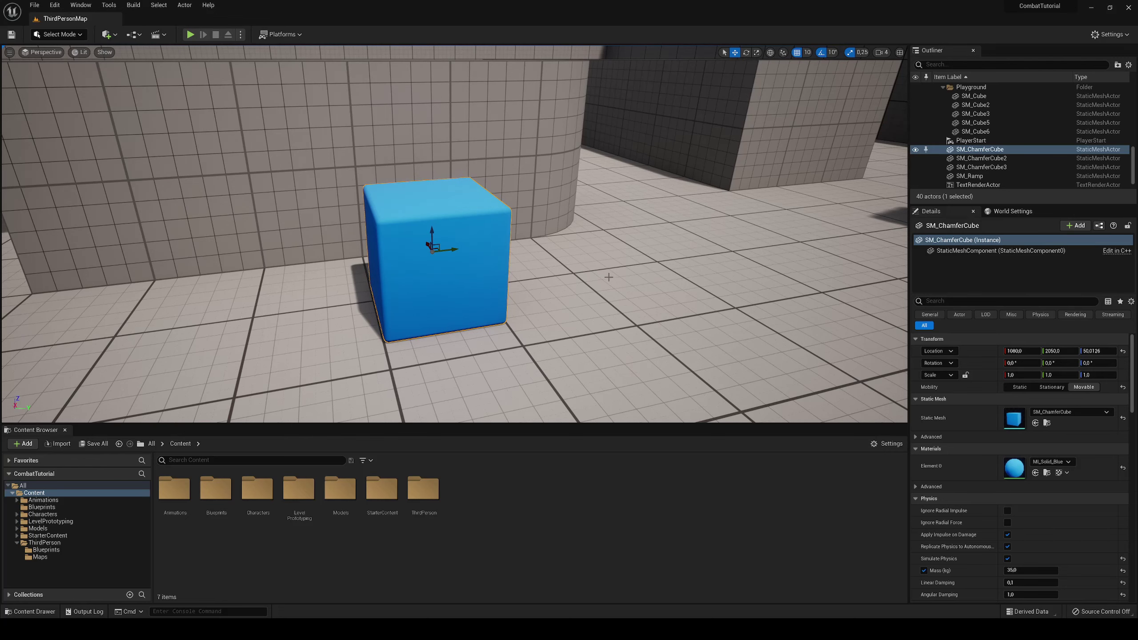
pyautogui.scroll(-5, 595, 277)
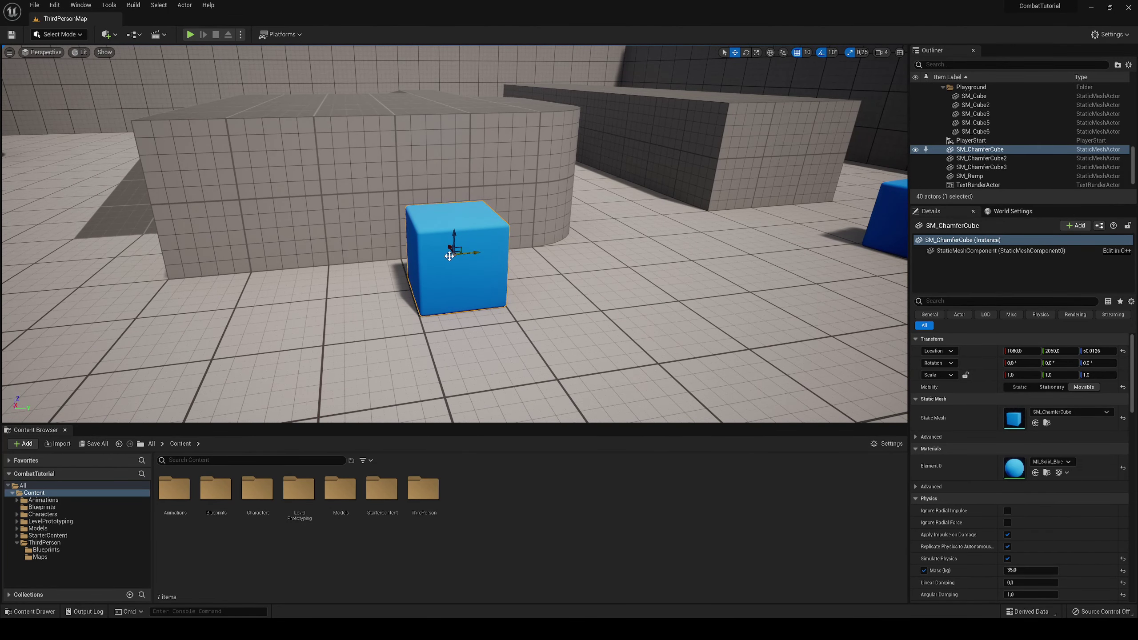
# Step: Move the blue cube across the floor to about X 970, Y 2180, shift it again and undo that last shift
pyautogui.moveTo(477, 254); pyautogui.dragTo(558, 273)
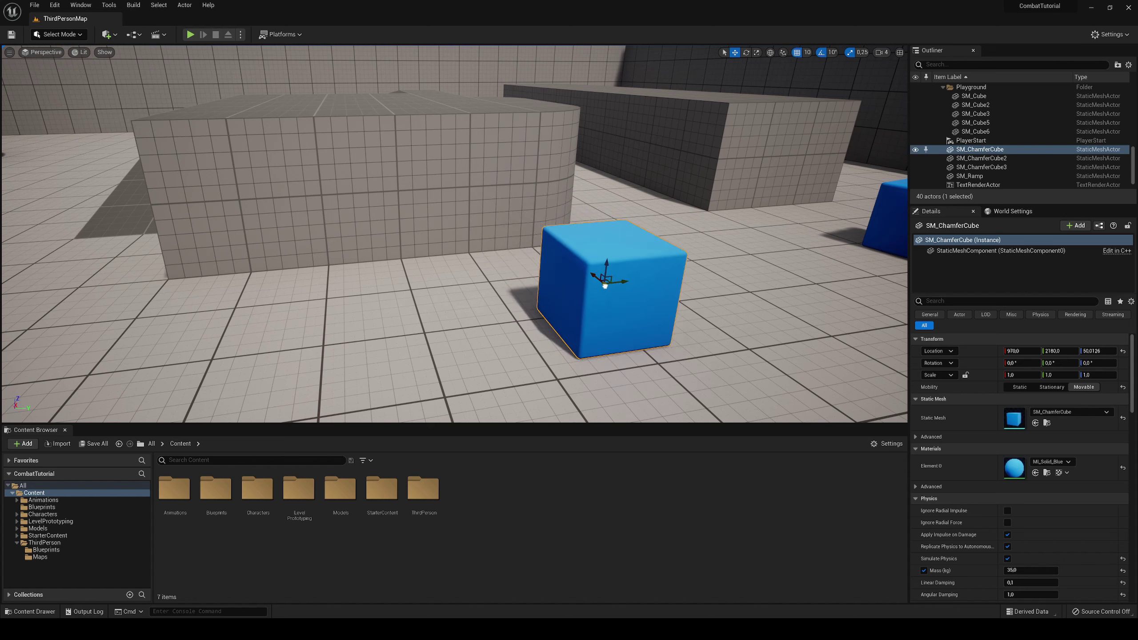
pyautogui.moveTo(605, 286); pyautogui.dragTo(554, 263)
pyautogui.hotkey('ctrl', 'z')
# Step: Raise the blue cube to a height of about 90 and move it across the floor to about Y 2280
pyautogui.moveTo(554, 278); pyautogui.dragTo(390, 307, button='right')
pyautogui.moveTo(601, 234); pyautogui.dragTo(519, 142)
pyautogui.moveTo(519, 142); pyautogui.dragTo(542, 145, button='right')
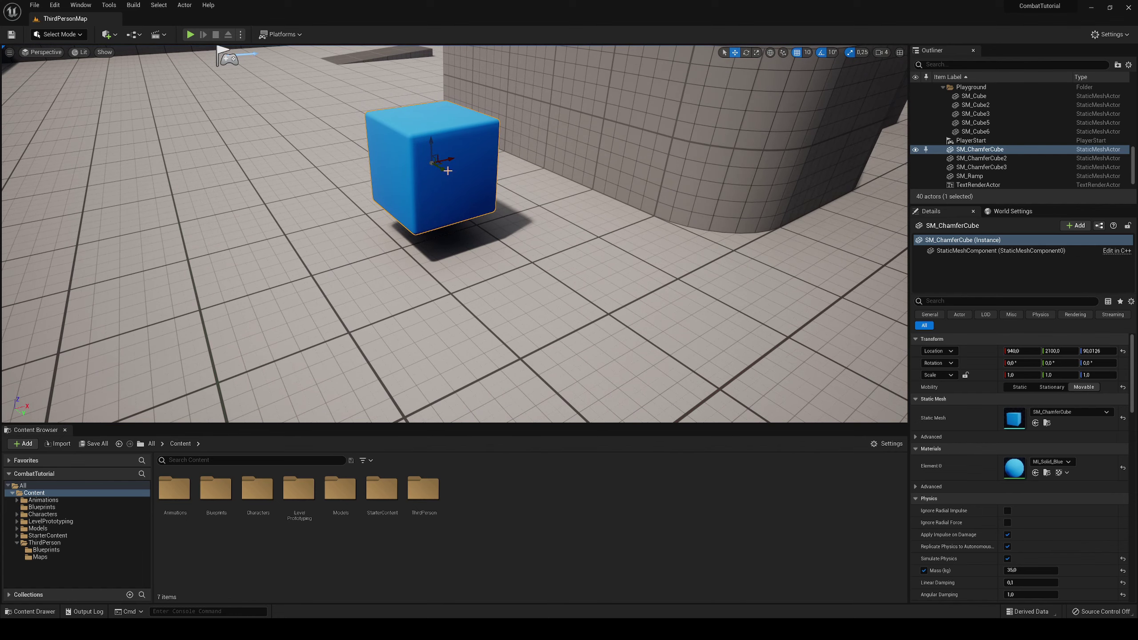
pyautogui.moveTo(448, 171); pyautogui.dragTo(539, 249)
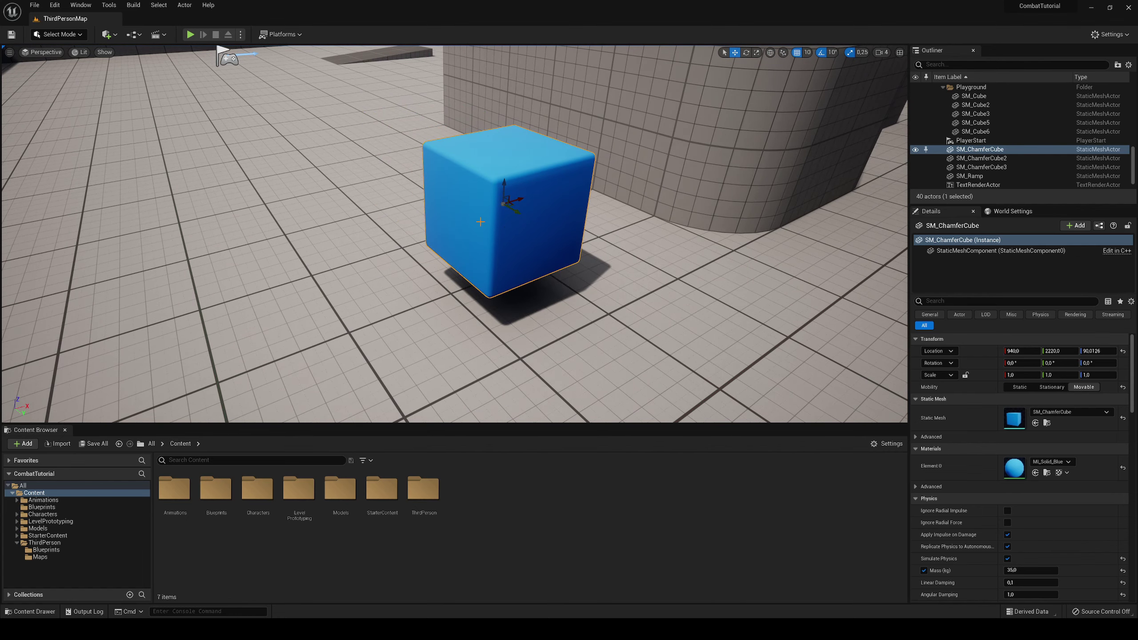
pyautogui.moveTo(514, 205); pyautogui.dragTo(583, 234)
pyautogui.moveTo(583, 234); pyautogui.dragTo(515, 234, button='right')
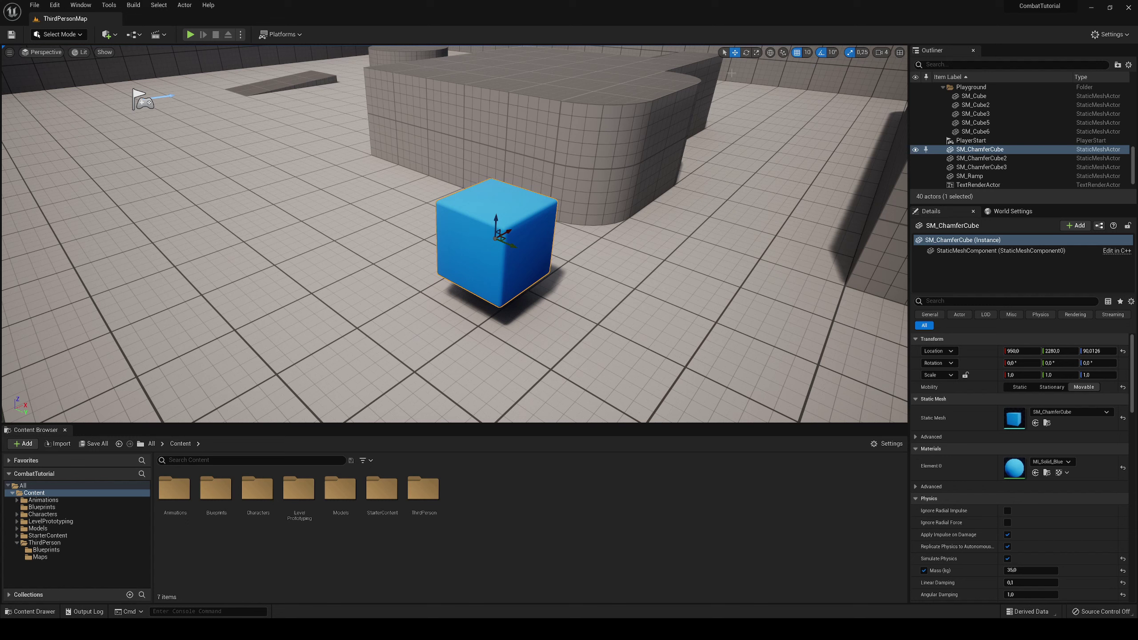
# Step: Rotate the blue cube around several axes and toggle rotation snapping between rotations to compare snapped and free rotation
pyautogui.click(746, 53)
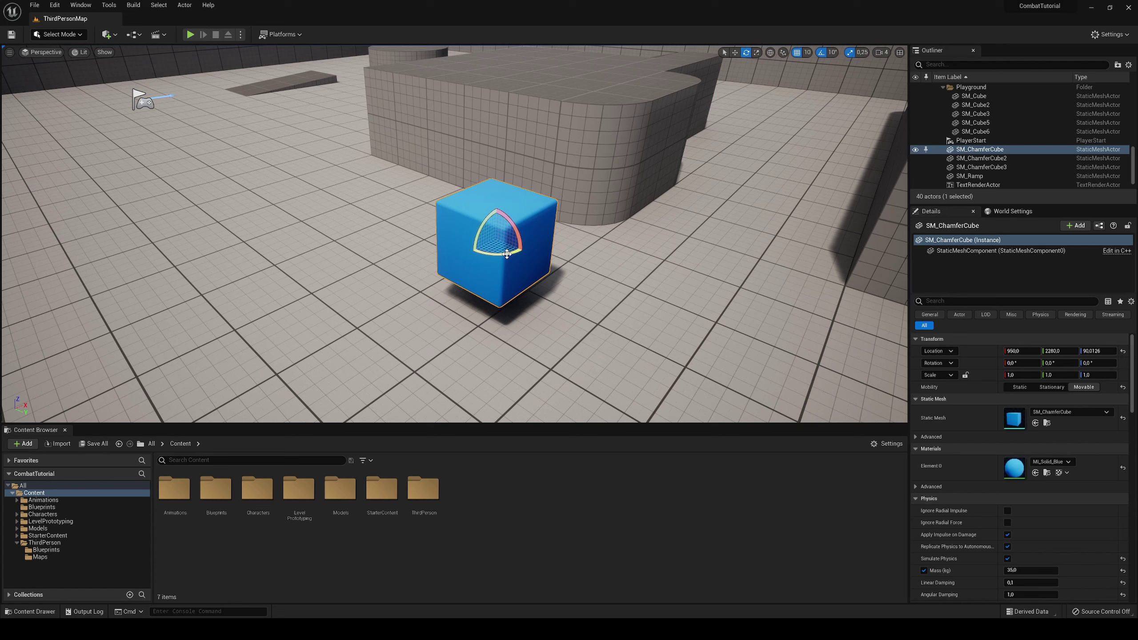
pyautogui.moveTo(511, 222)
pyautogui.mouseDown()
pyautogui.moveTo(492, 215)
pyautogui.moveTo(510, 210)
pyautogui.moveTo(493, 202)
pyautogui.moveTo(521, 234)
pyautogui.moveTo(509, 215)
pyautogui.mouseUp()
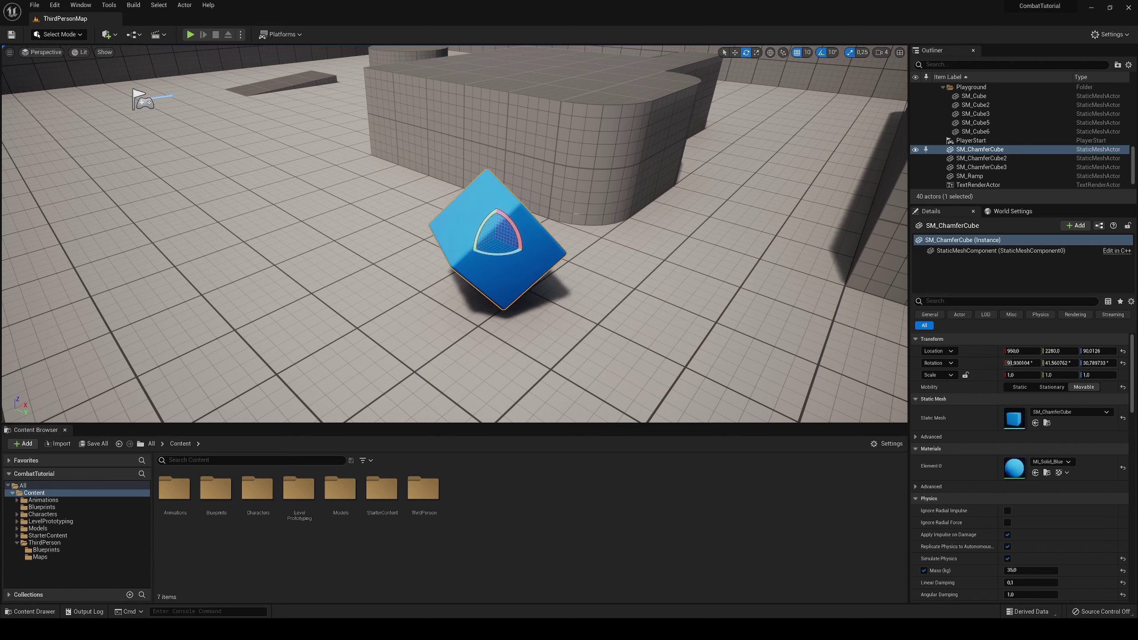
pyautogui.click(821, 55)
pyautogui.moveTo(514, 227); pyautogui.dragTo(523, 258)
pyautogui.click(821, 53)
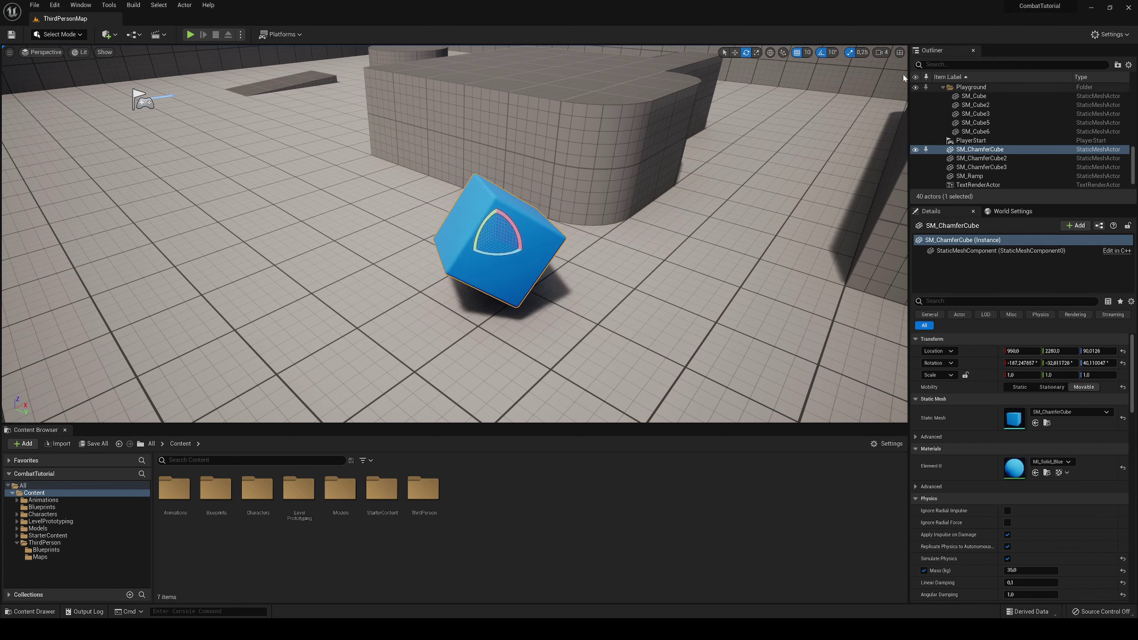
# Step: Rotate the blue cube back to a nearly upright orientation and shift it along the X axis
pyautogui.click(833, 52)
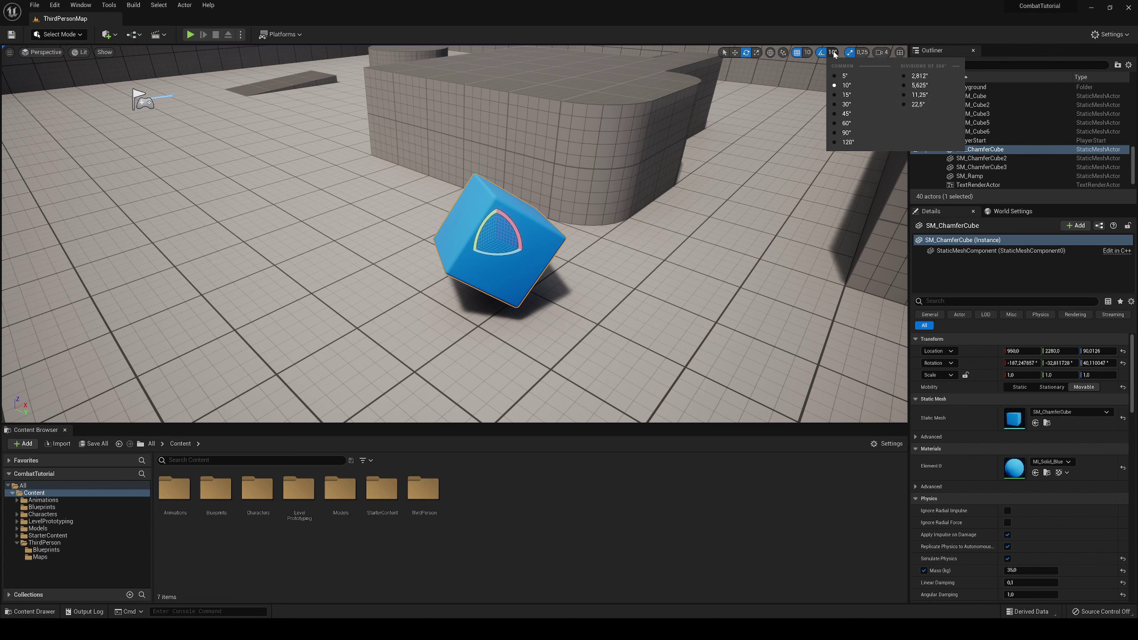
pyautogui.moveTo(466, 223); pyautogui.dragTo(554, 193, button='right')
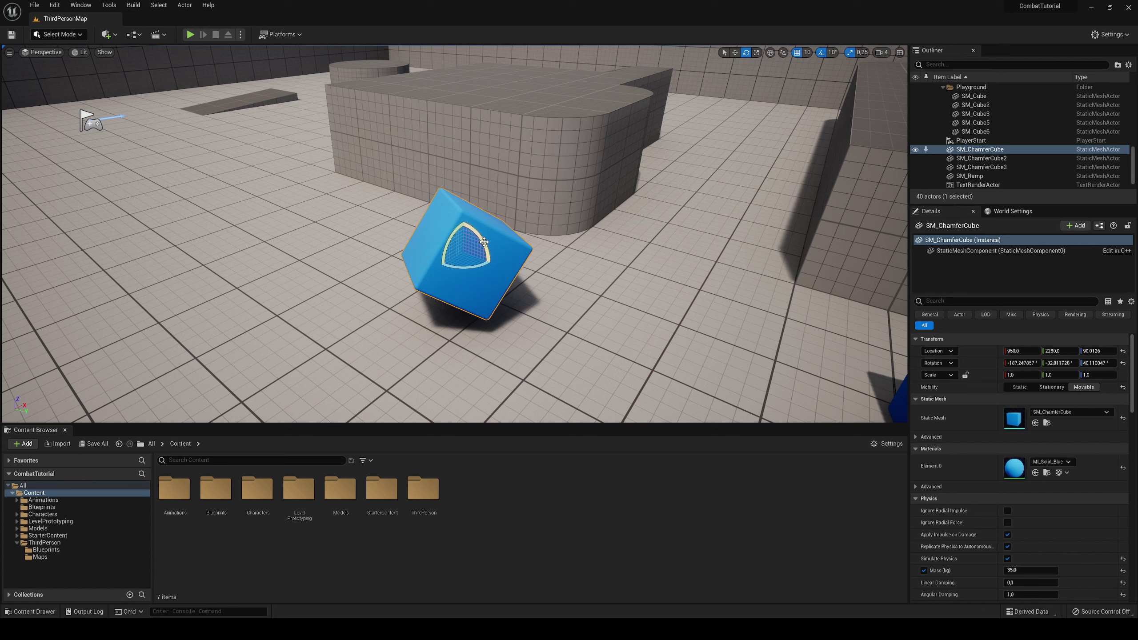
pyautogui.moveTo(484, 243); pyautogui.dragTo(513, 219)
pyautogui.press('w')
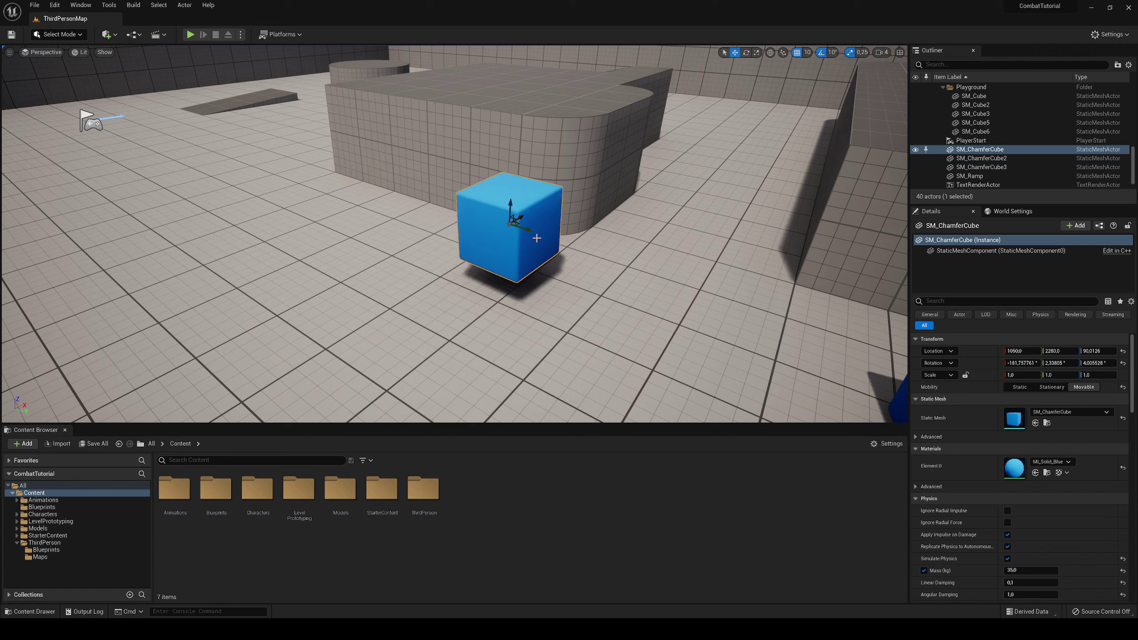
# Step: Cycle through the move, rotate and scale tools on the blue cube, ending with the scale tool
pyautogui.press('e')
pyautogui.press('r')
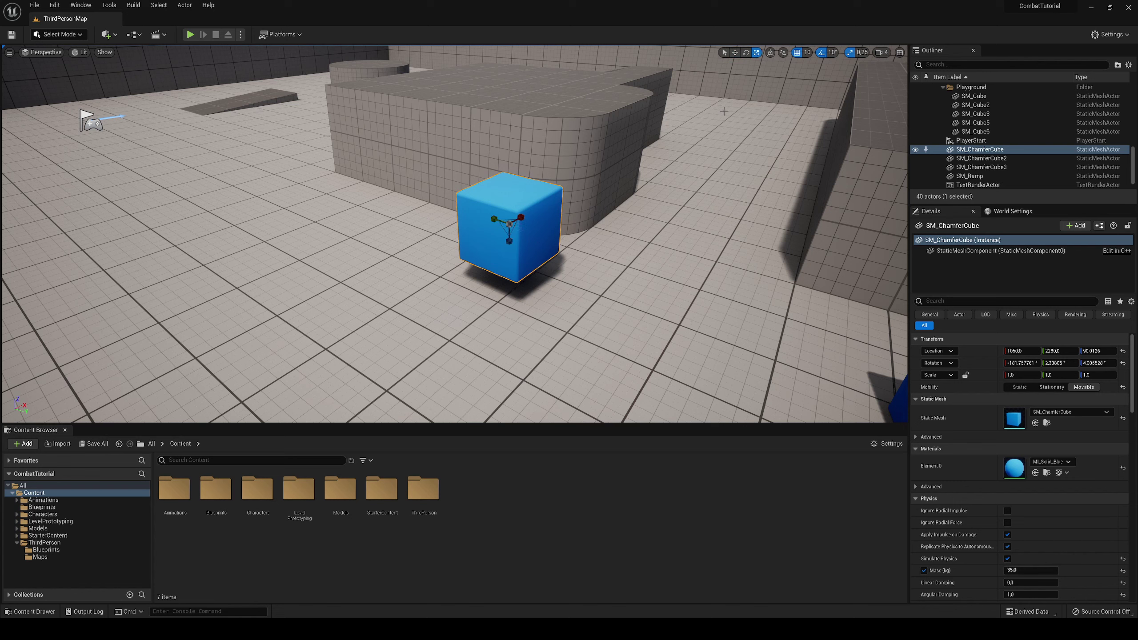
pyautogui.press('w')
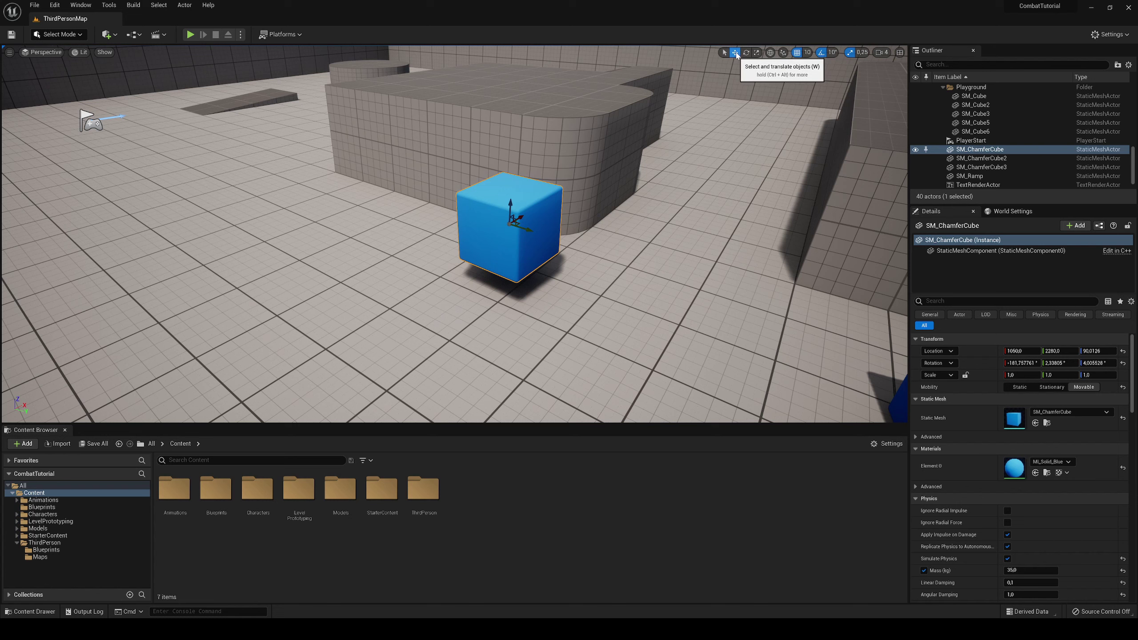
pyautogui.press('e')
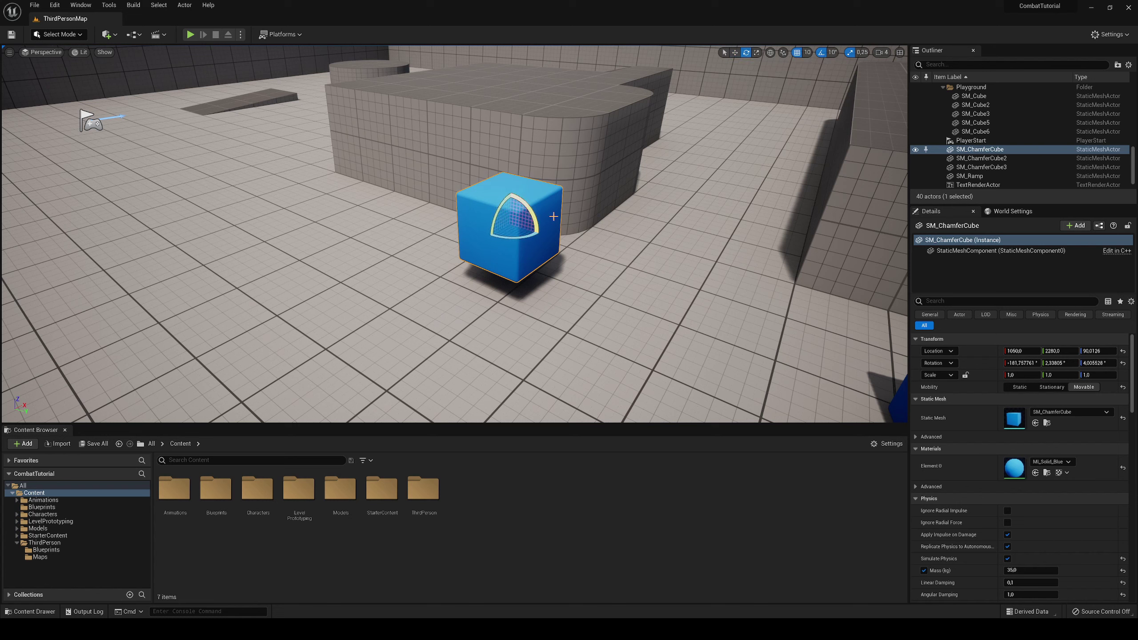
pyautogui.press('r')
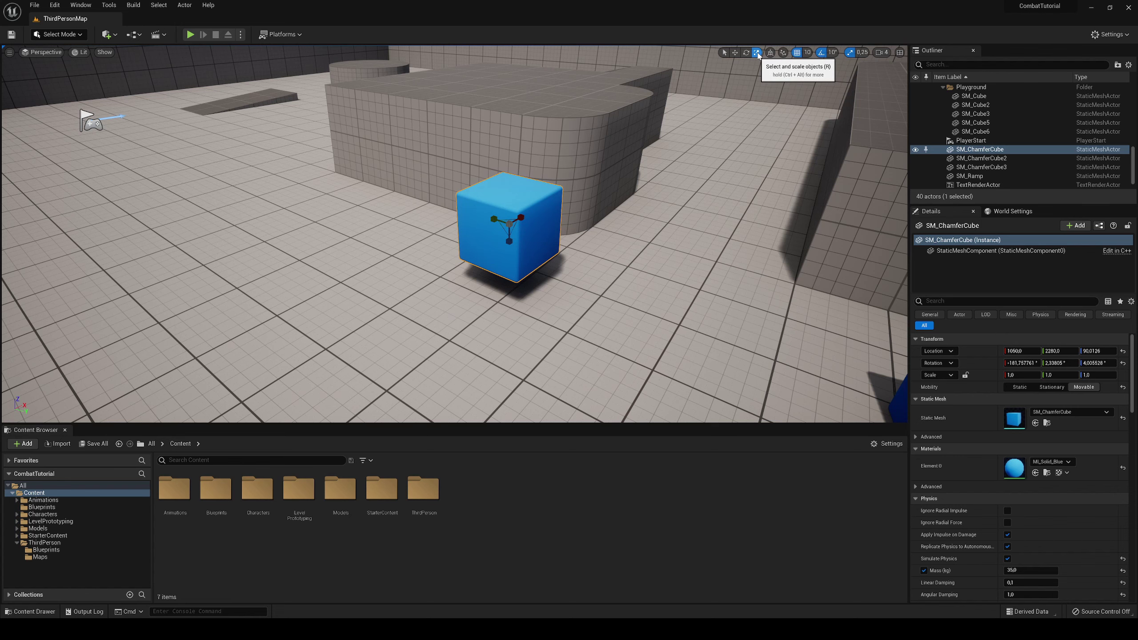
# Step: Try scaling the blue cube with the scale gizmo and undo the scaling
pyautogui.moveTo(527, 279)
pyautogui.mouseDown(button='right')
pyautogui.moveTo(541, 277)
pyautogui.moveTo(537, 260)
pyautogui.mouseUp(button='right')
pyautogui.press('w')
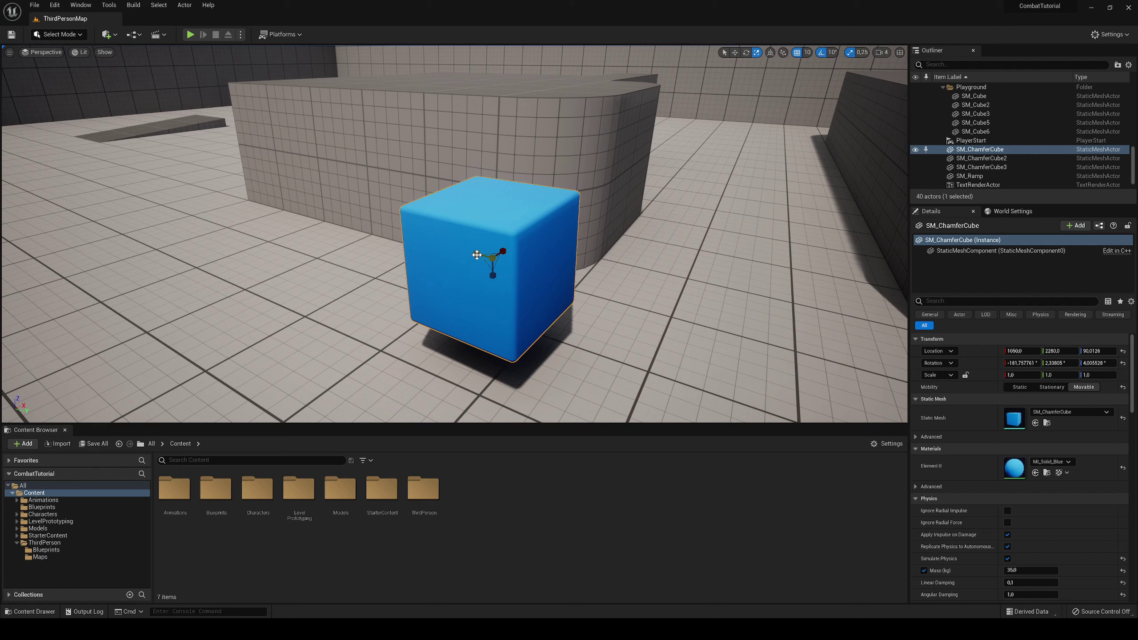
pyautogui.moveTo(475, 254); pyautogui.dragTo(493, 279)
pyautogui.press('s')
pyautogui.moveTo(484, 255); pyautogui.dragTo(490, 245, button='right')
pyautogui.press('w')
pyautogui.hotkey('ctrl', 'z')
pyautogui.hotkey('ctrl', 'z')
pyautogui.hotkey('ctrl', 'z')
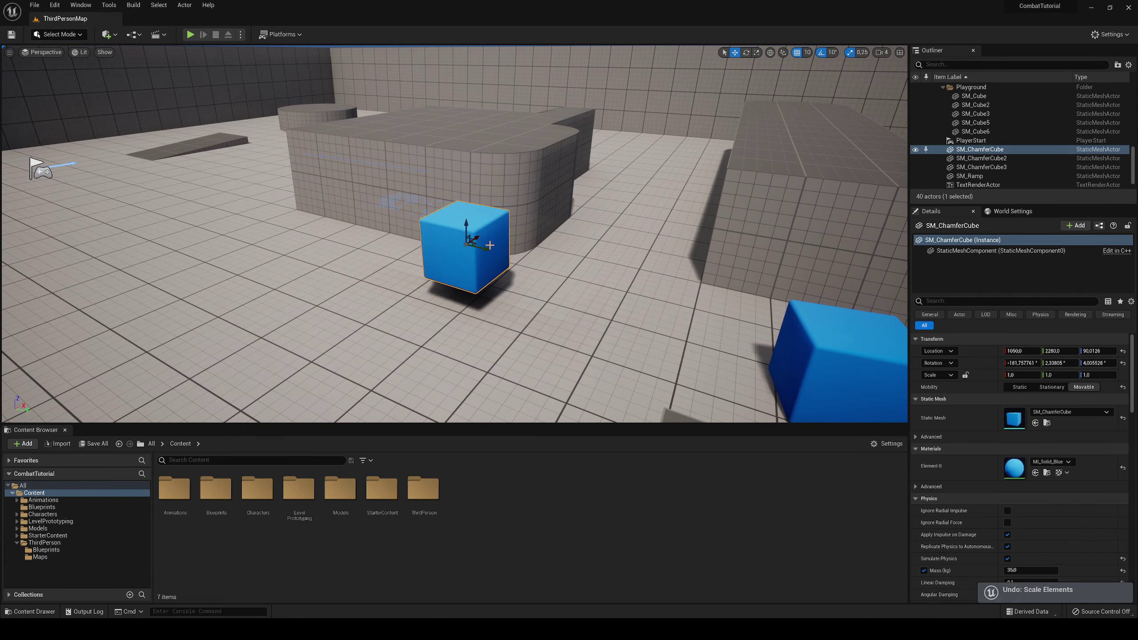
# Step: Scale the blue cube uniformly to 0.5 on all axes
pyautogui.press('r')
pyautogui.press('f')
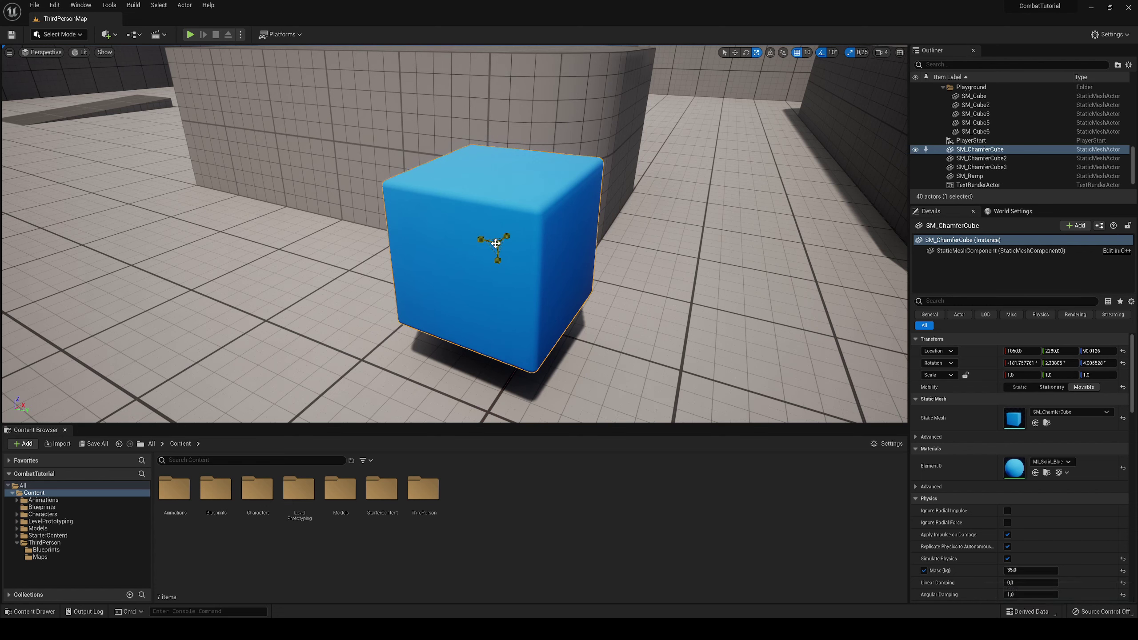
pyautogui.moveTo(498, 244)
pyautogui.mouseDown()
pyautogui.moveTo(485, 251)
pyautogui.moveTo(524, 229)
pyautogui.moveTo(491, 253)
pyautogui.mouseUp()
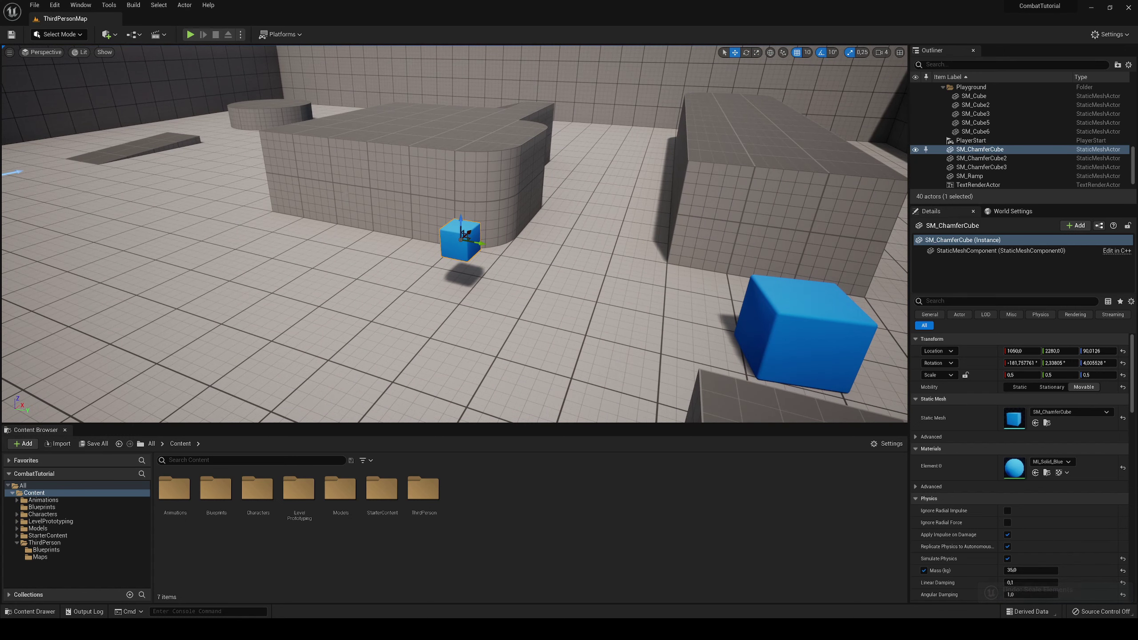
pyautogui.moveTo(491, 276); pyautogui.dragTo(483, 276, button='right')
pyautogui.moveTo(350, 212); pyautogui.dragTo(342, 203, button='right')
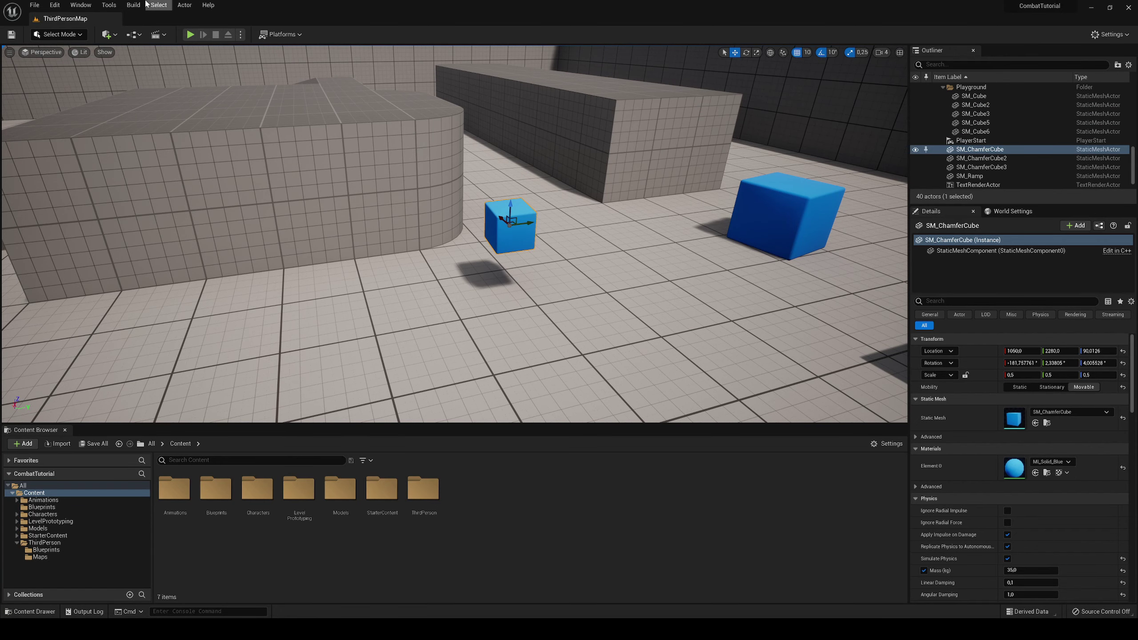
# Step: Switch the editor to Landscape mode and examine the new landscape settings and preview grid
pyautogui.click(56, 35)
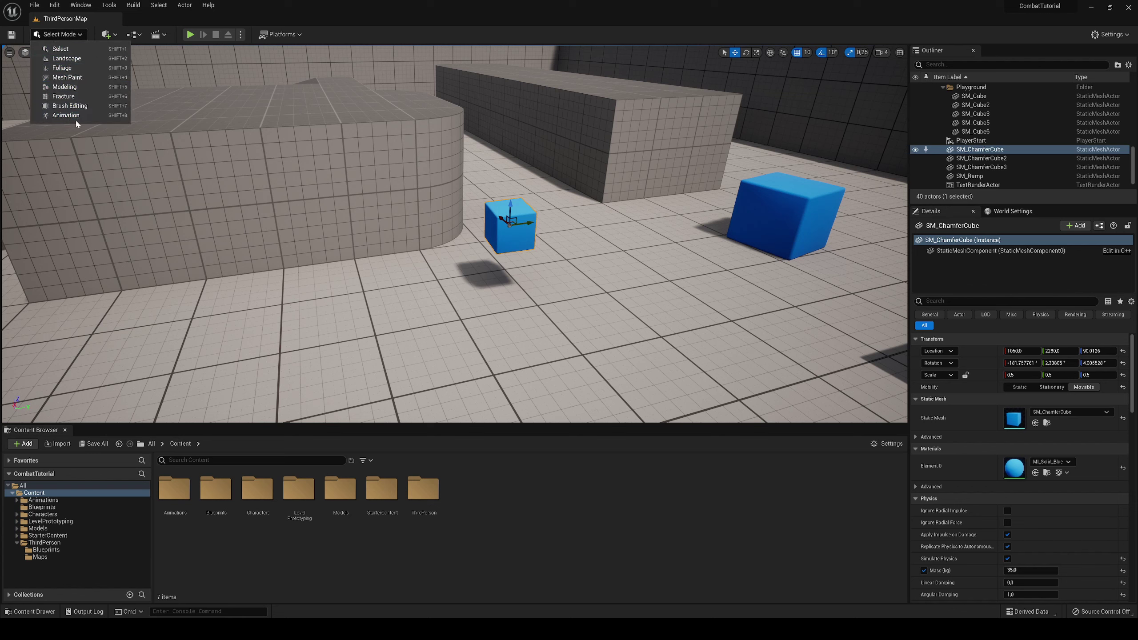
pyautogui.click(74, 60)
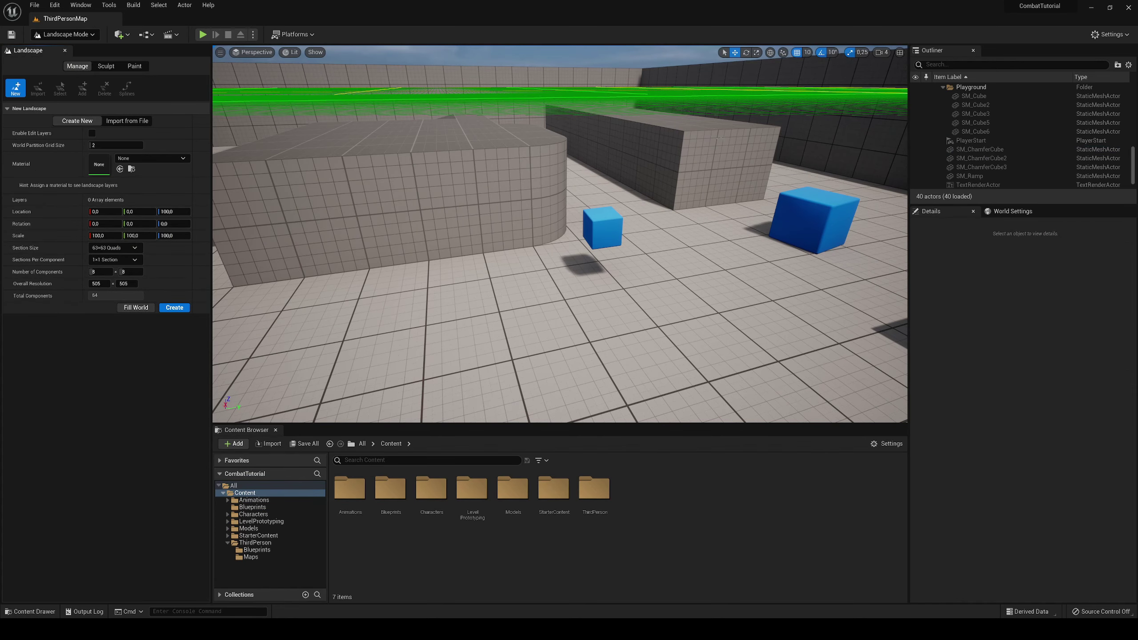
pyautogui.moveTo(560, 233); pyautogui.dragTo(547, 227, button='right')
# Step: Switch to Foliage mode to view its brush options and return to Select mode
pyautogui.click(92, 35)
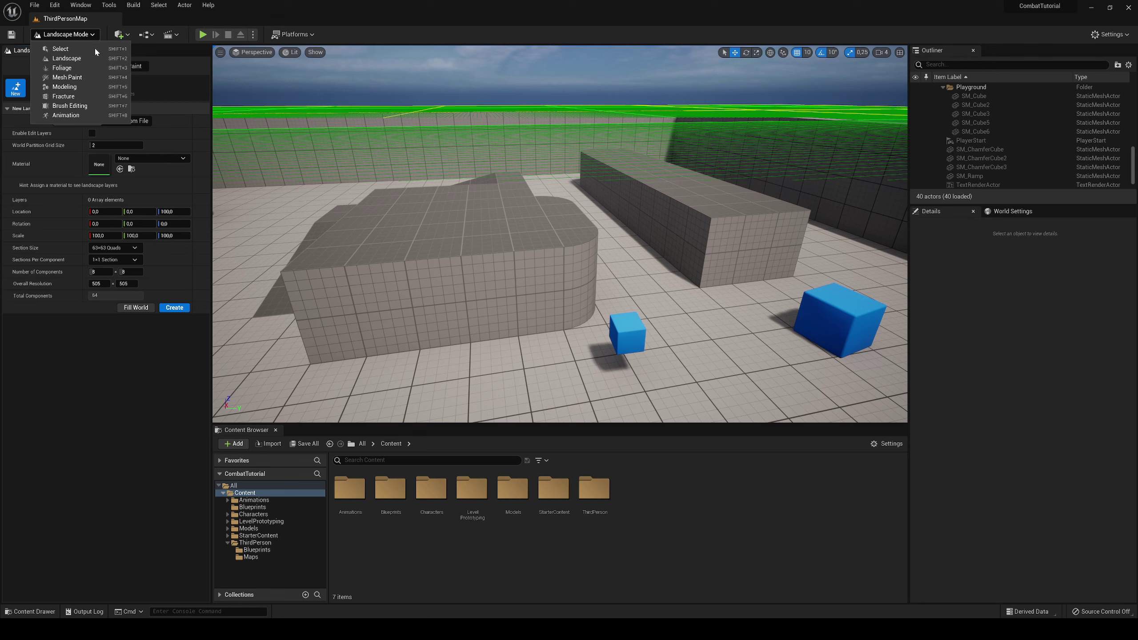
pyautogui.click(71, 69)
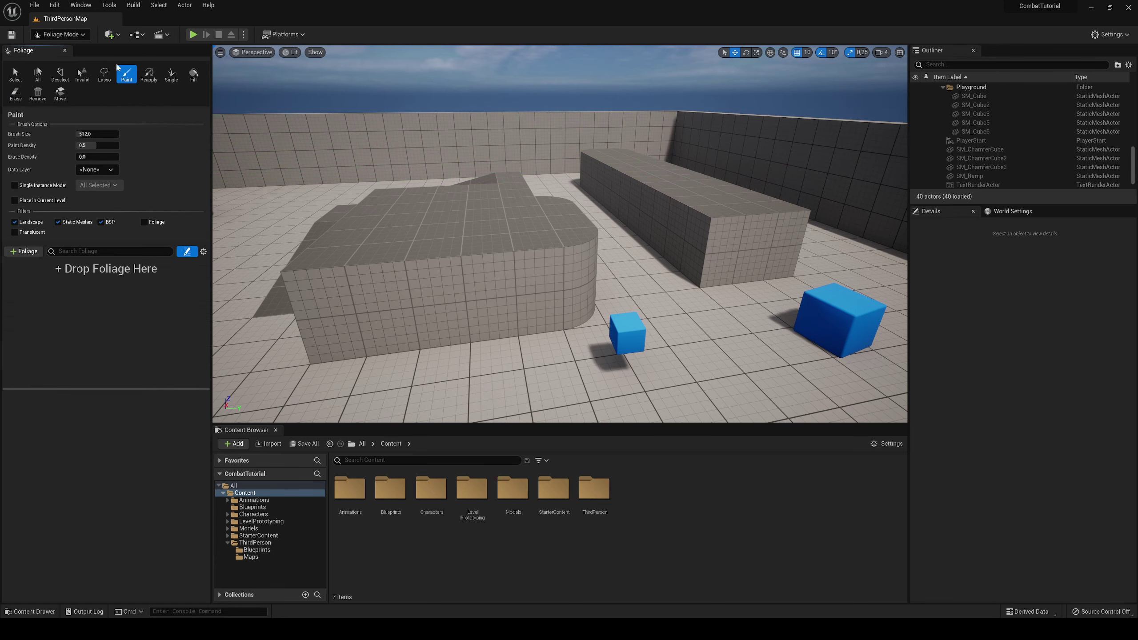
pyautogui.click(62, 35)
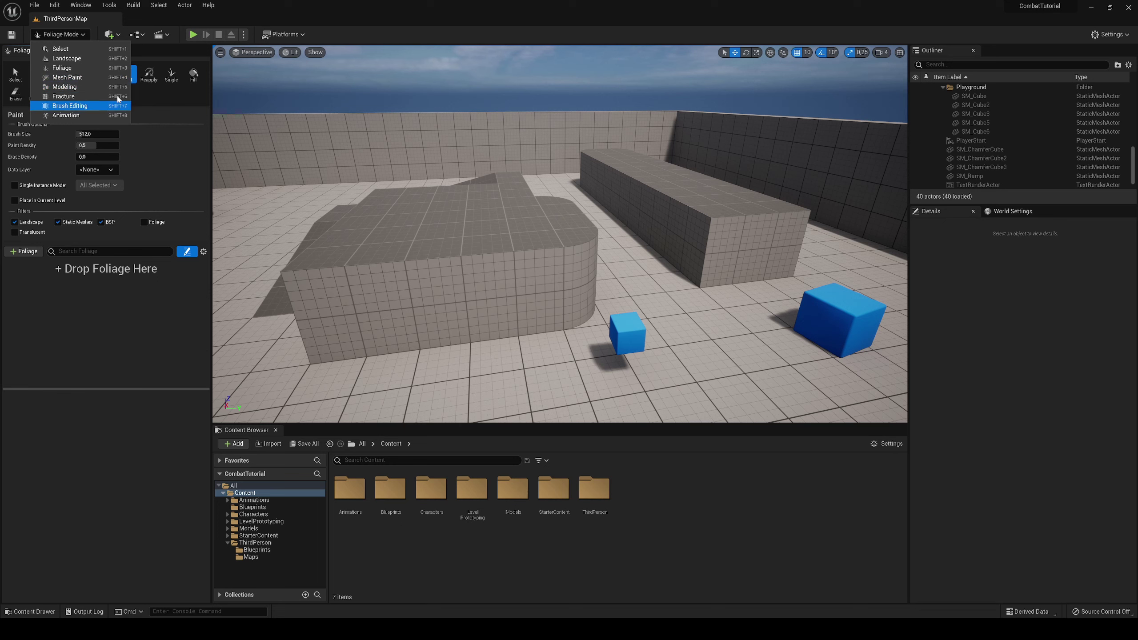
pyautogui.click(72, 49)
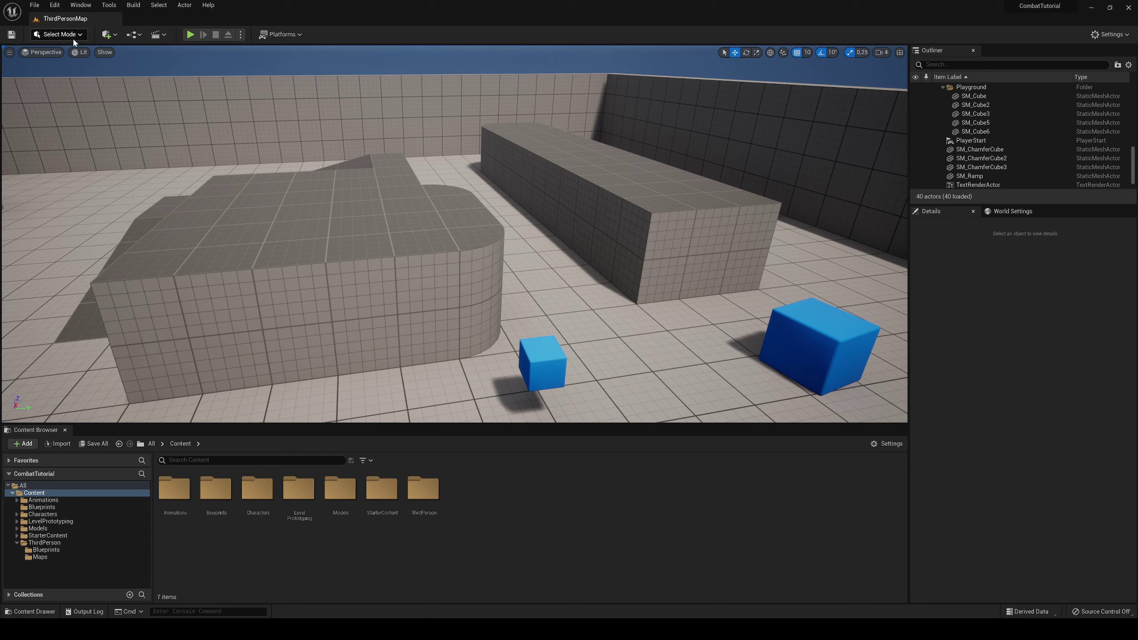
# Step: Show the FPS counter in the viewport and hide it again
pyautogui.click(10, 52)
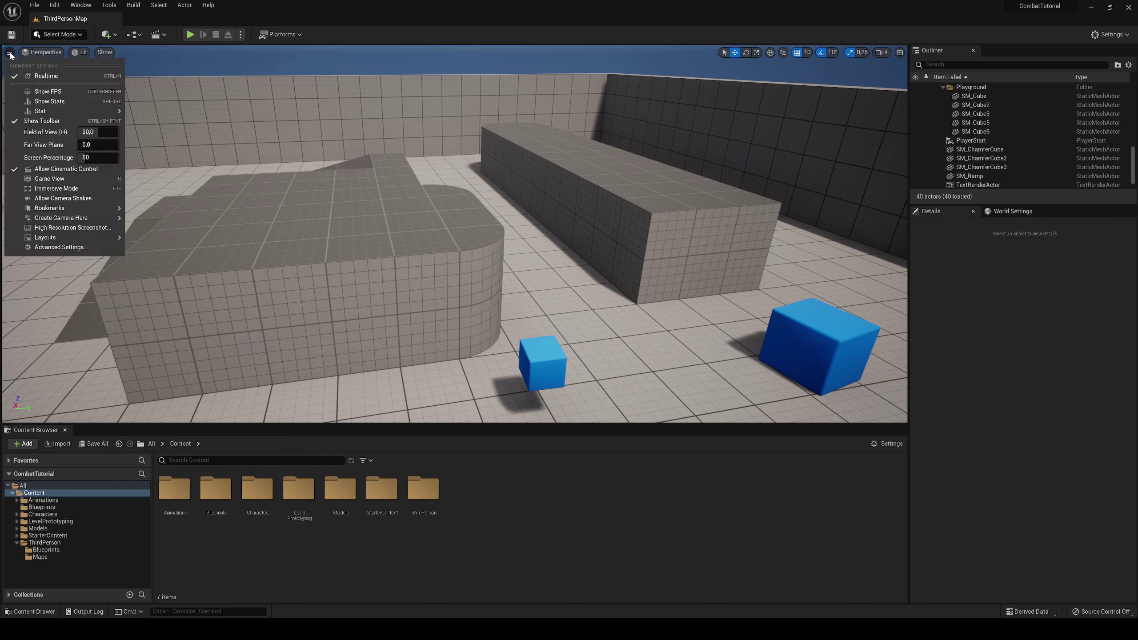
pyautogui.click(34, 94)
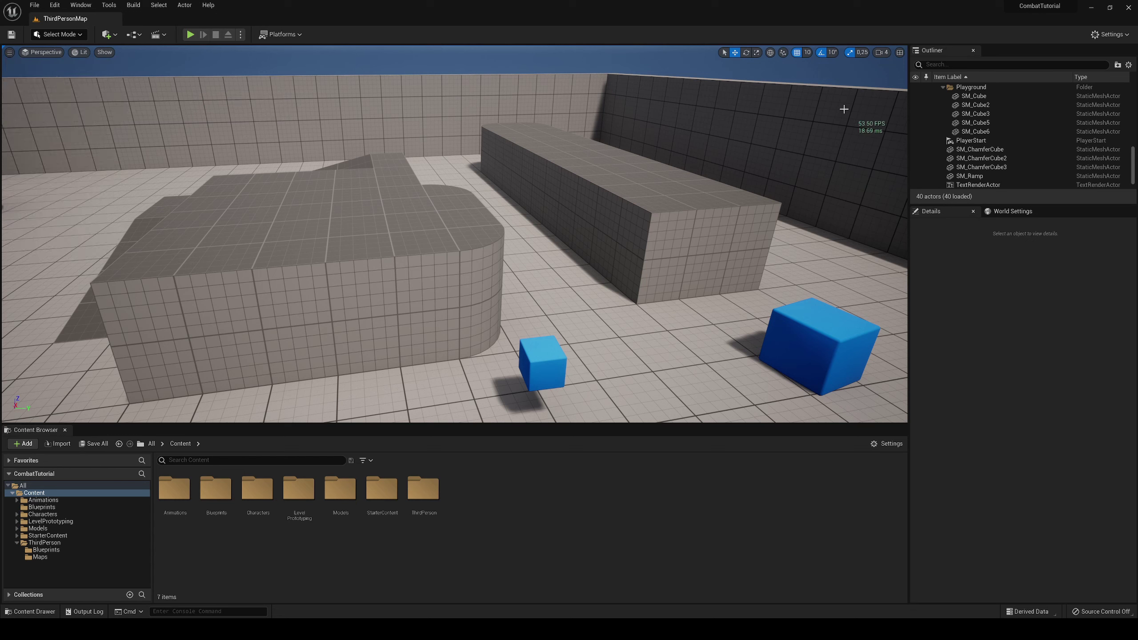
pyautogui.click(9, 52)
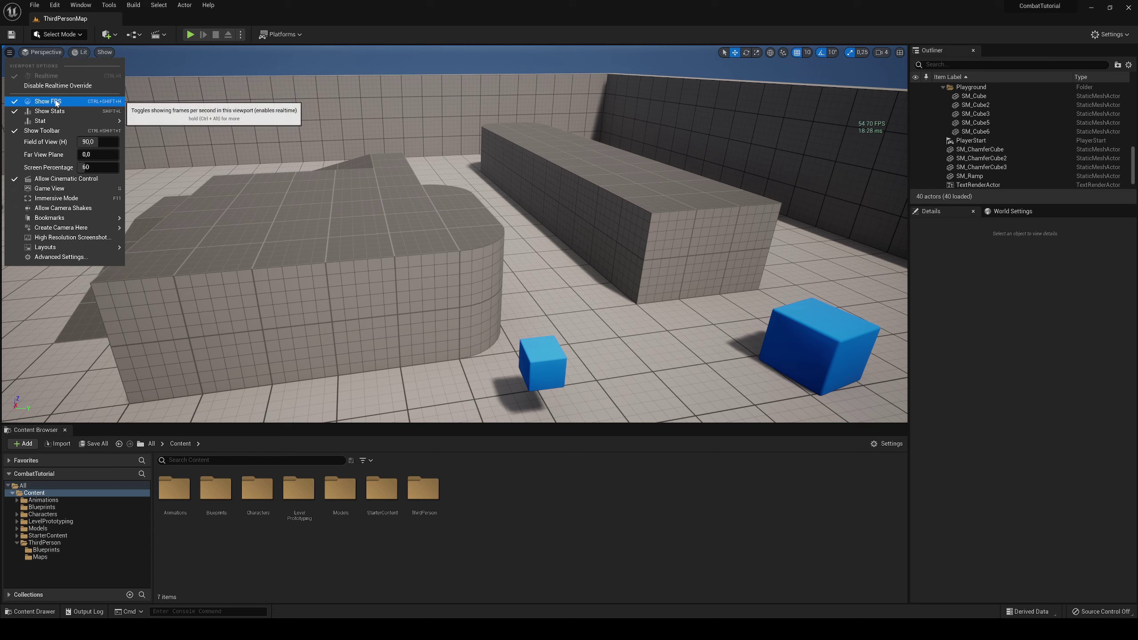
pyautogui.click(56, 102)
# Step: Examine the viewport options, including the available one- to four-pane layouts
pyautogui.click(9, 52)
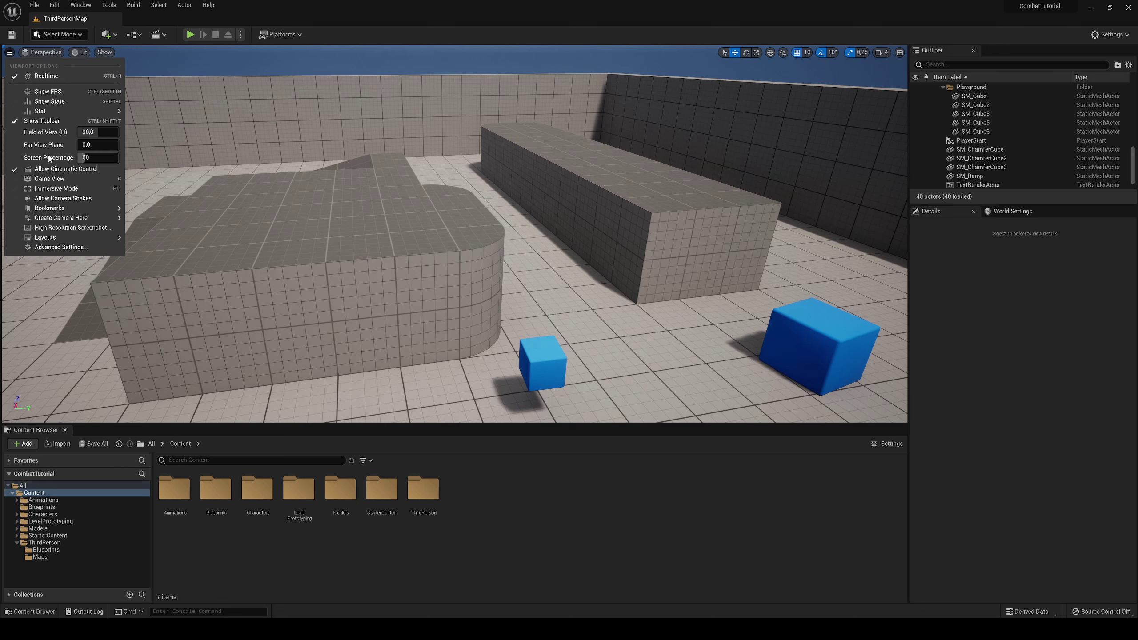
pyautogui.moveTo(49, 242)
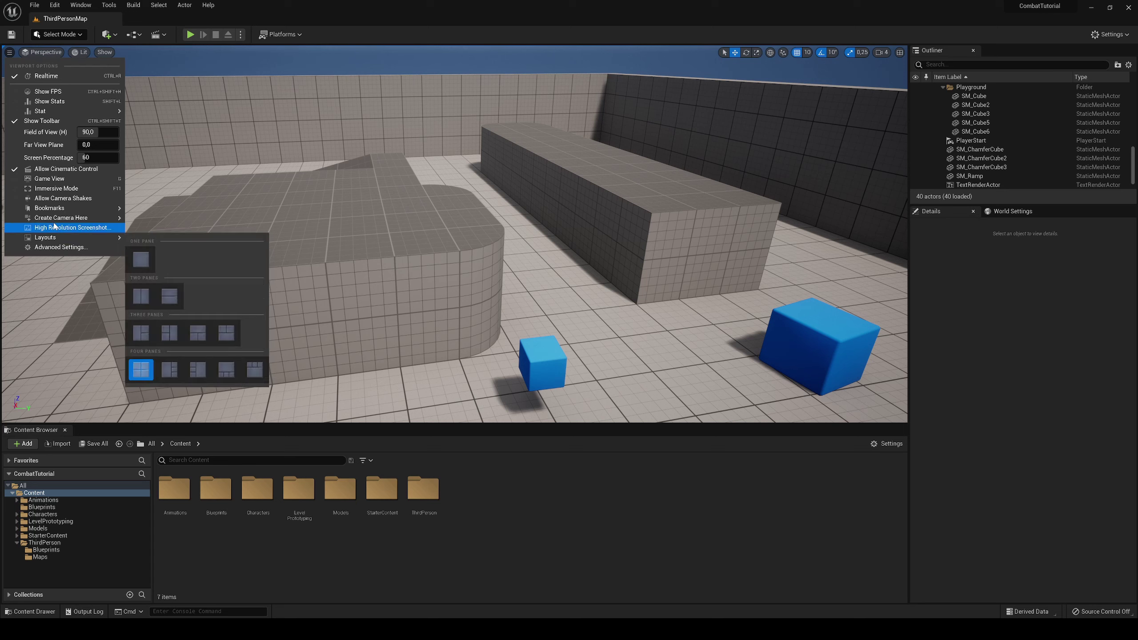
pyautogui.moveTo(11, 53)
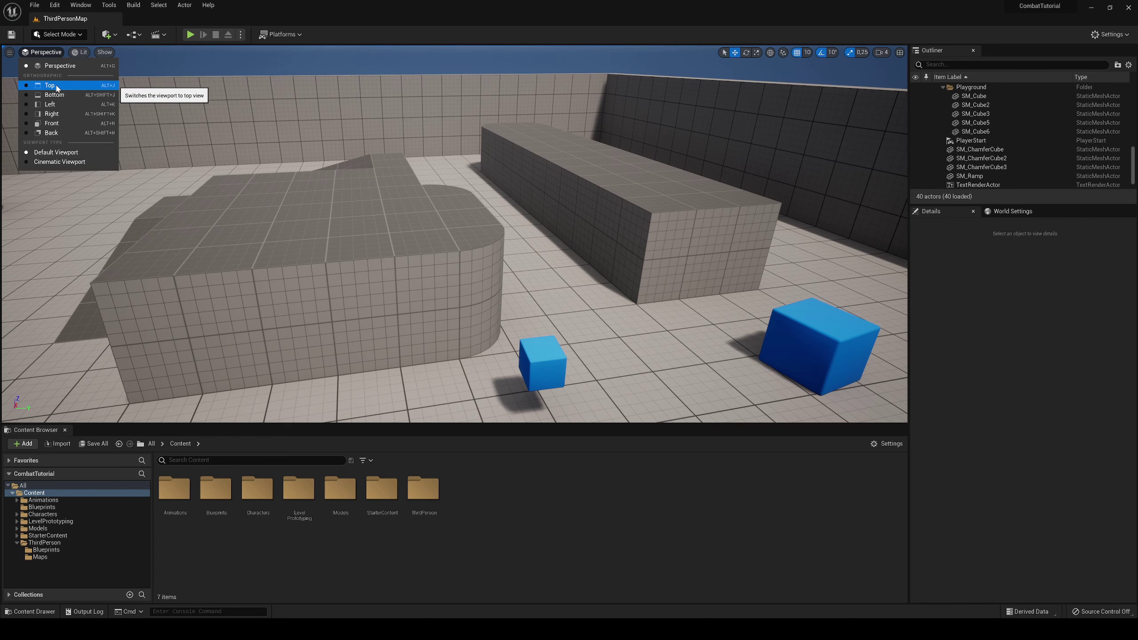
# Step: Switch the viewport to the Top orthographic view and inspect the level's wireframe and available view modes
pyautogui.click(56, 85)
pyautogui.scroll(-5, 279, 214)
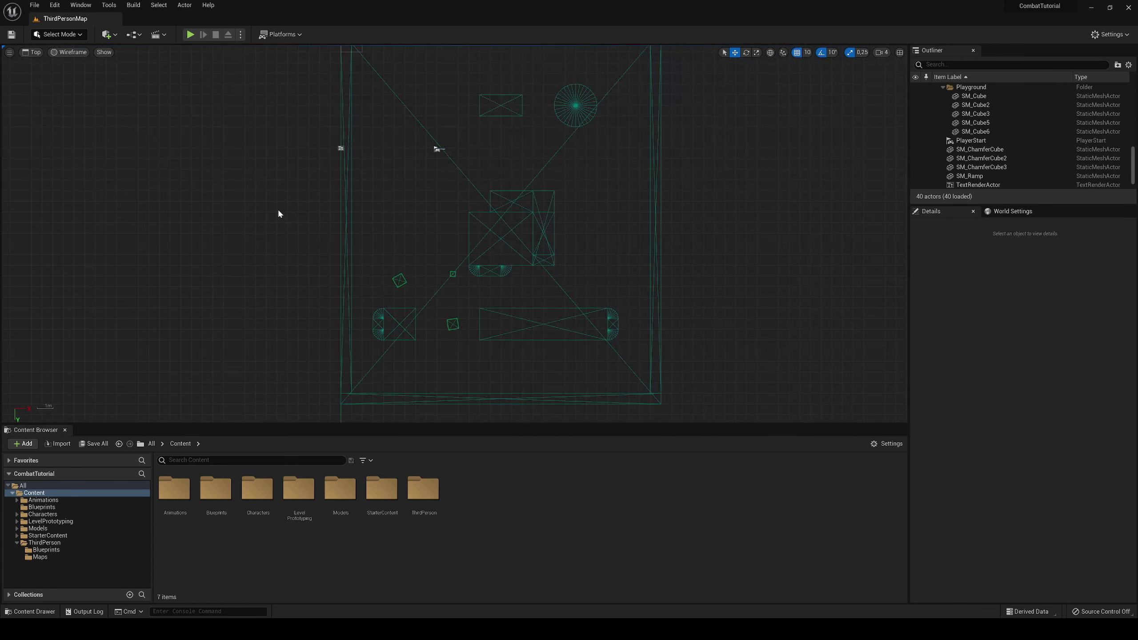
pyautogui.moveTo(366, 220); pyautogui.dragTo(434, 220, button='middle')
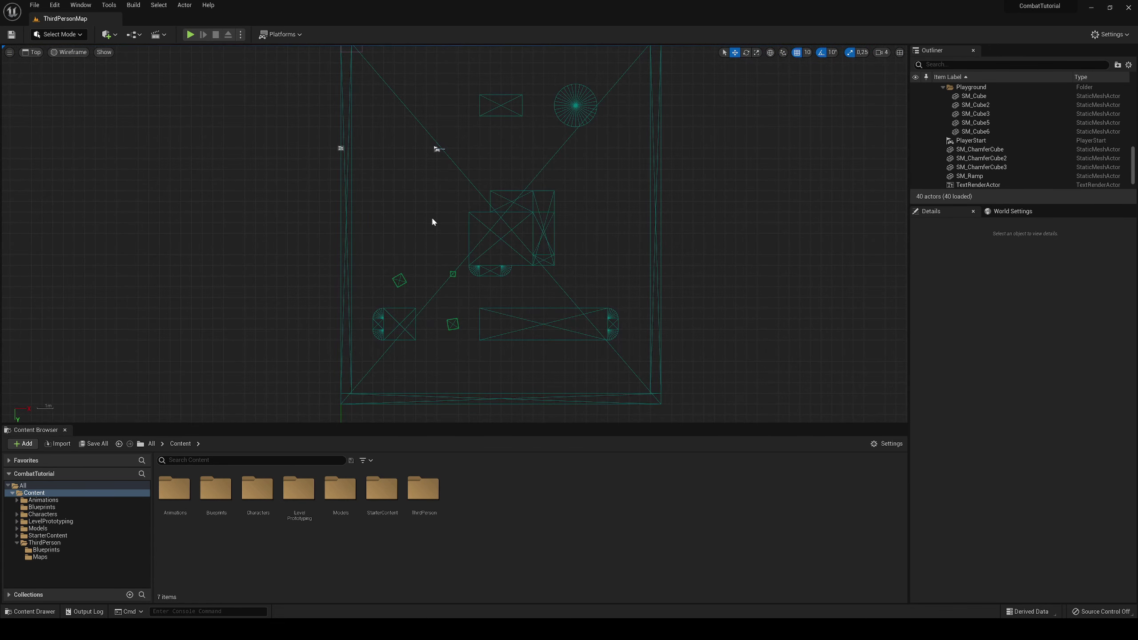
pyautogui.click(68, 52)
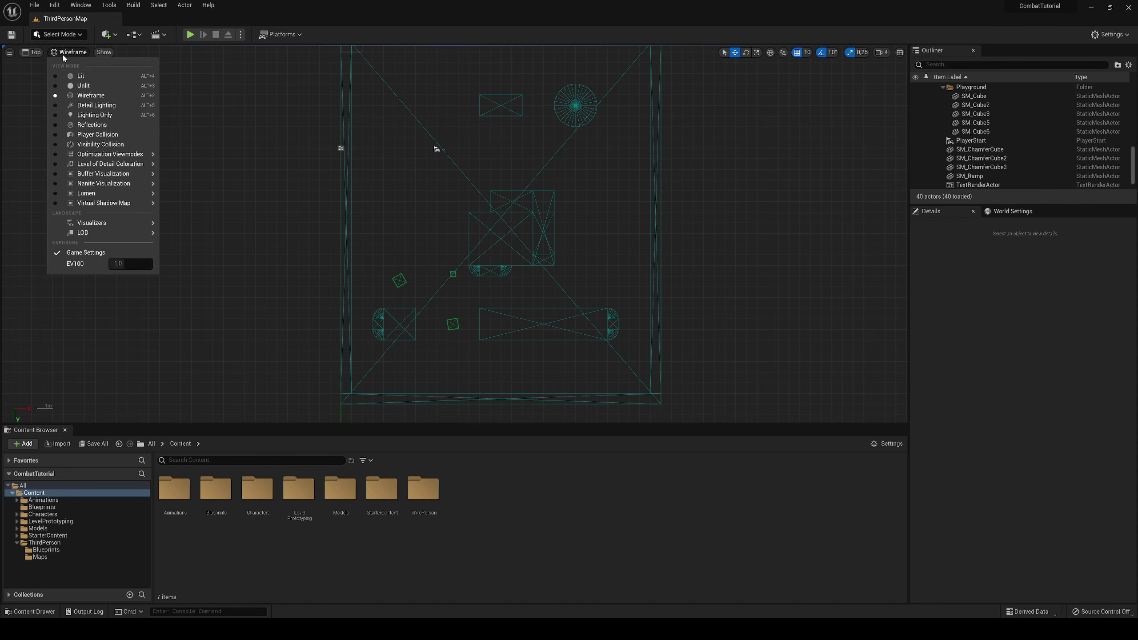
# Step: View the level from the Bottom and Left orthographic views and return to Perspective
pyautogui.click(32, 52)
pyautogui.click(33, 52)
pyautogui.click(36, 101)
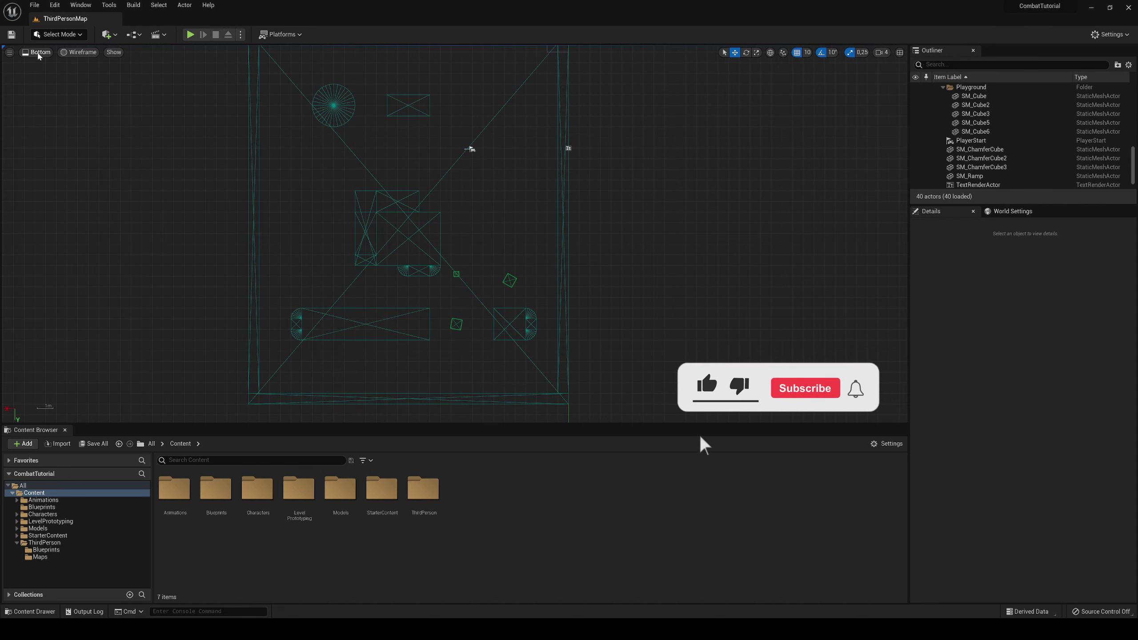
pyautogui.click(39, 54)
pyautogui.click(41, 93)
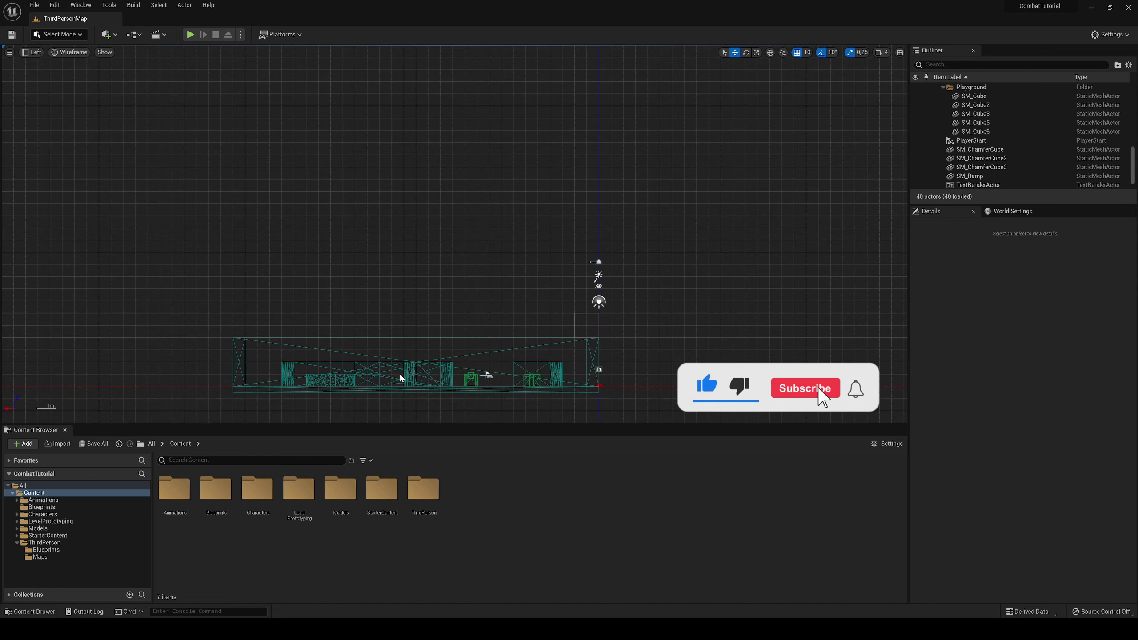
pyautogui.click(32, 52)
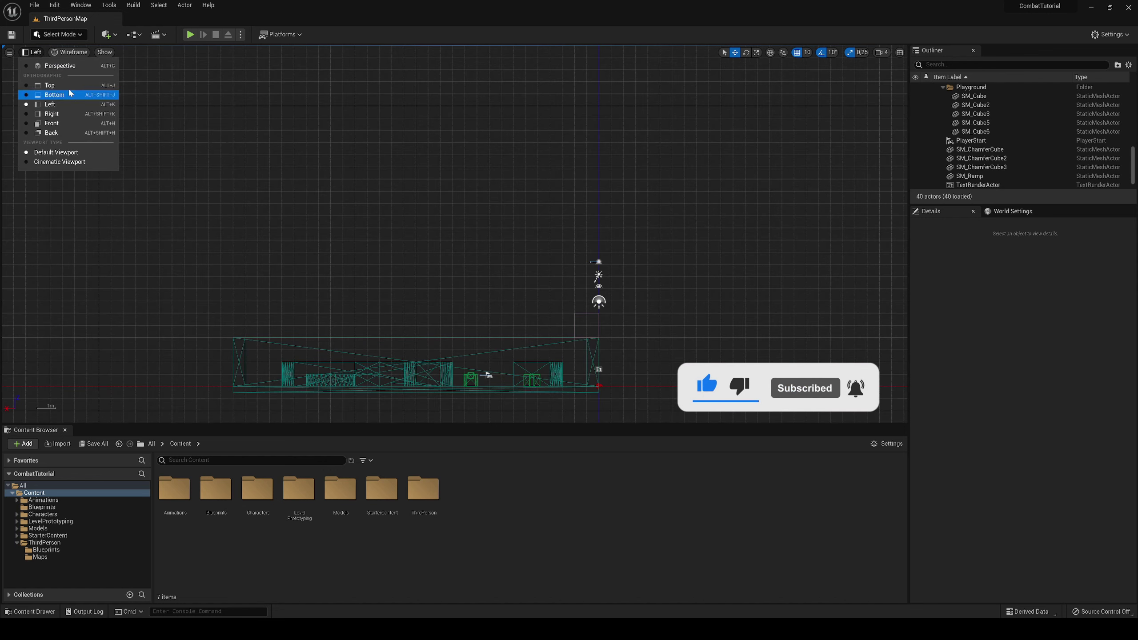
pyautogui.click(59, 66)
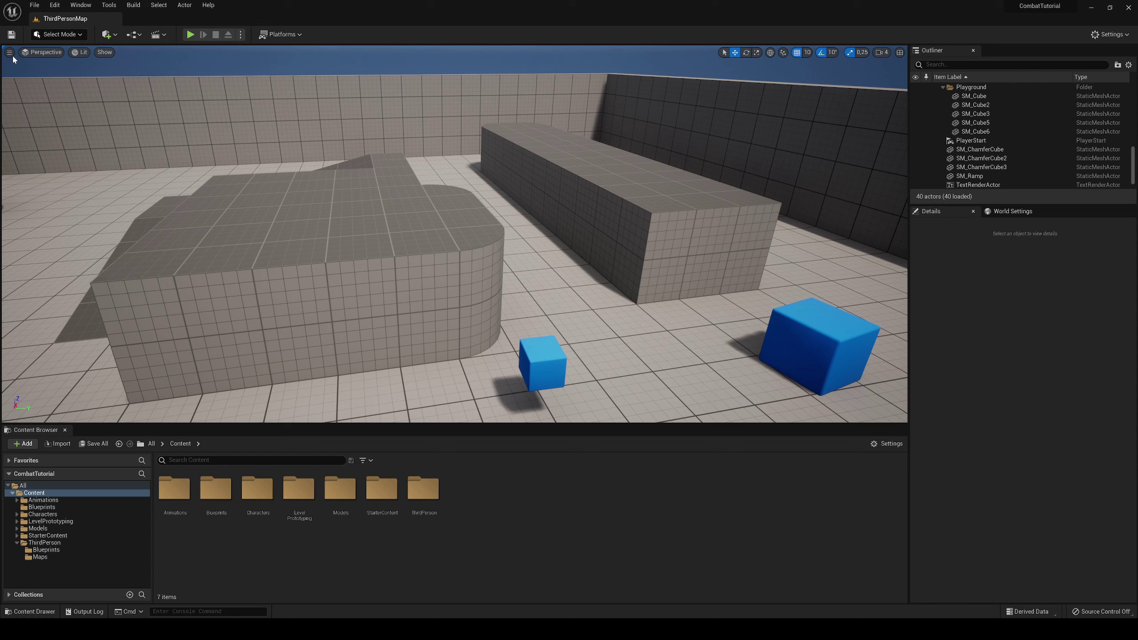
pyautogui.click(45, 53)
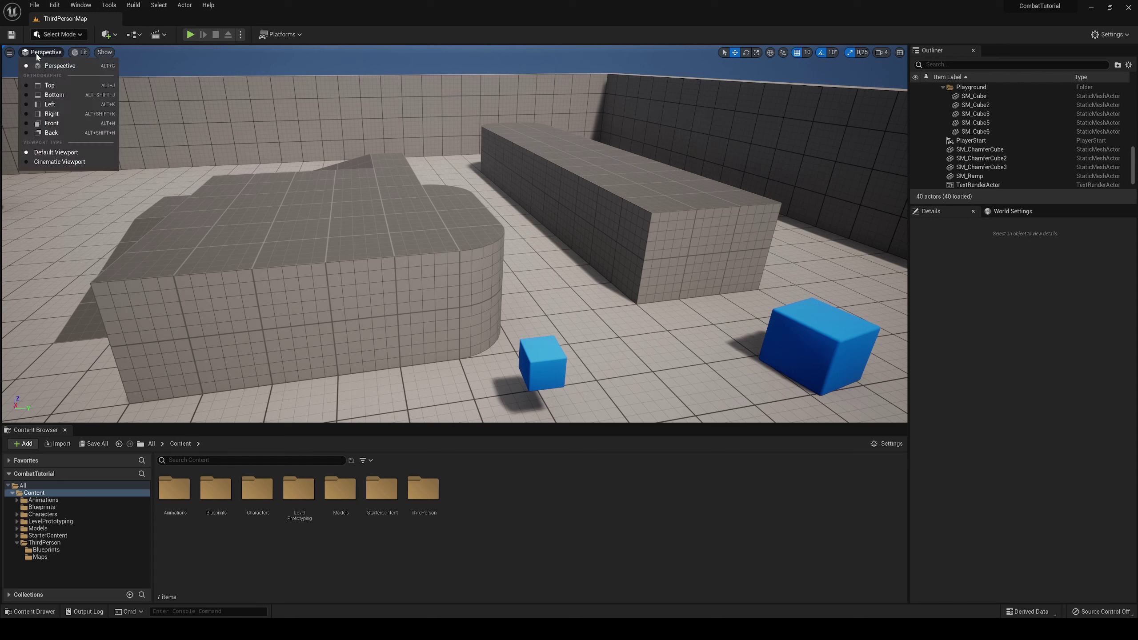
pyautogui.click(55, 67)
# Step: Preview the level in the Unlit view mode and change the view mode to Wireframe
pyautogui.click(81, 53)
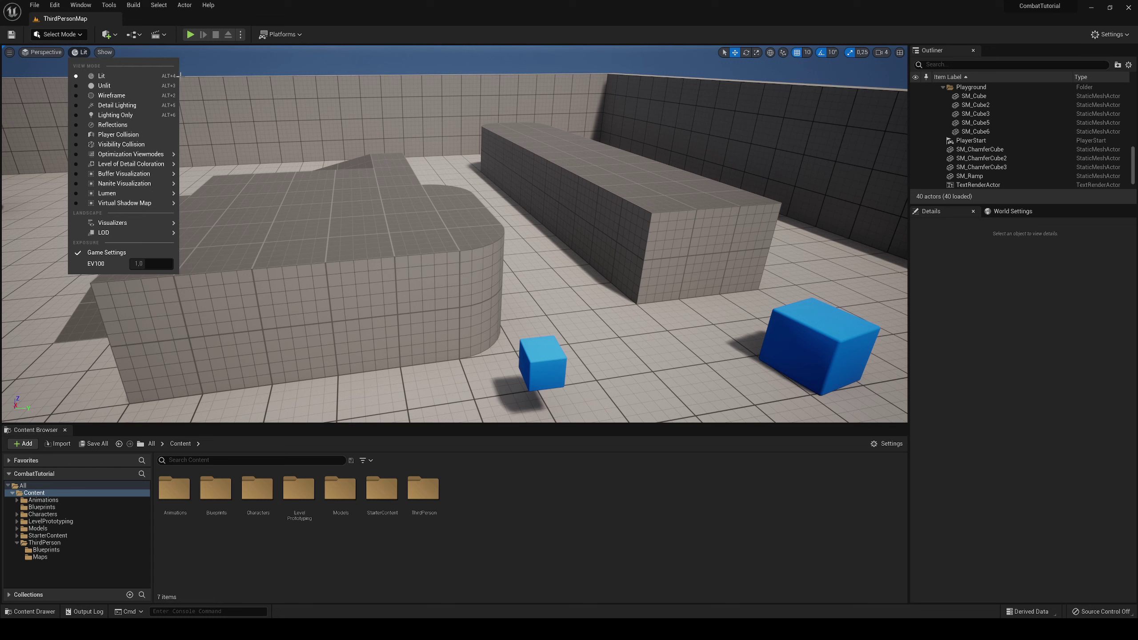
pyautogui.click(105, 86)
pyautogui.scroll(-12, 422, 166)
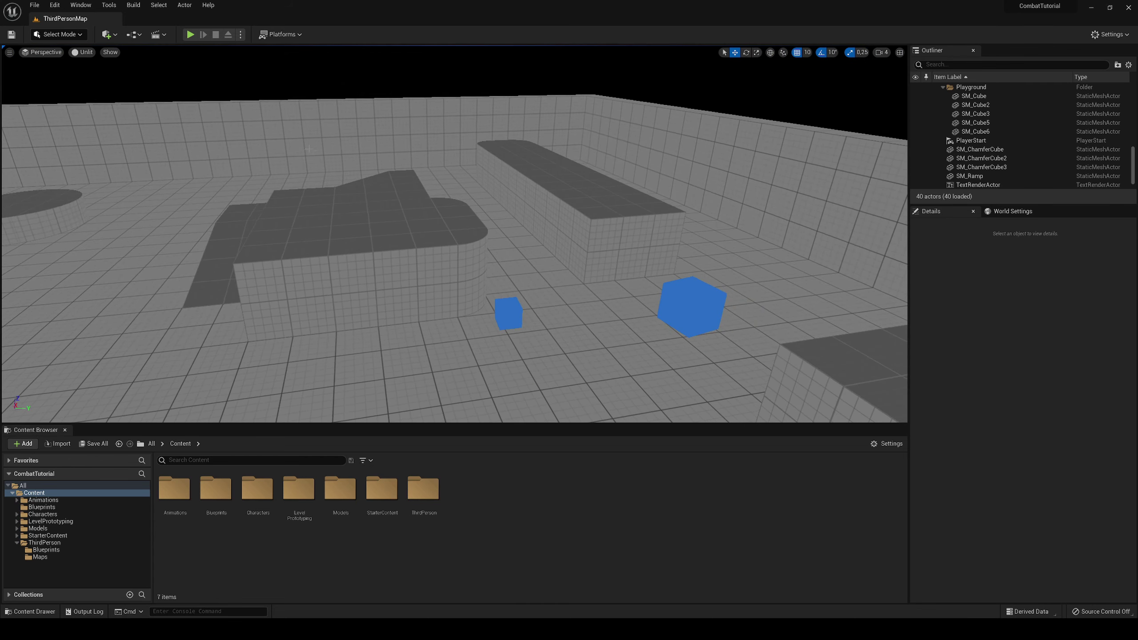
pyautogui.scroll(6, 358, 193)
pyautogui.scroll(3, 351, 195)
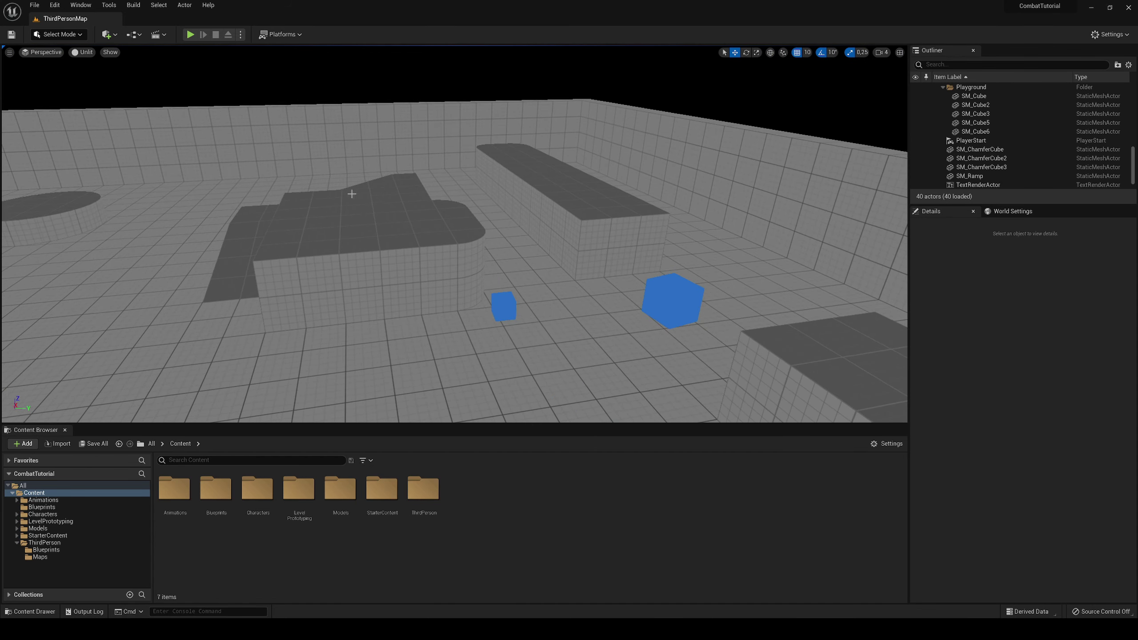
pyautogui.click(85, 52)
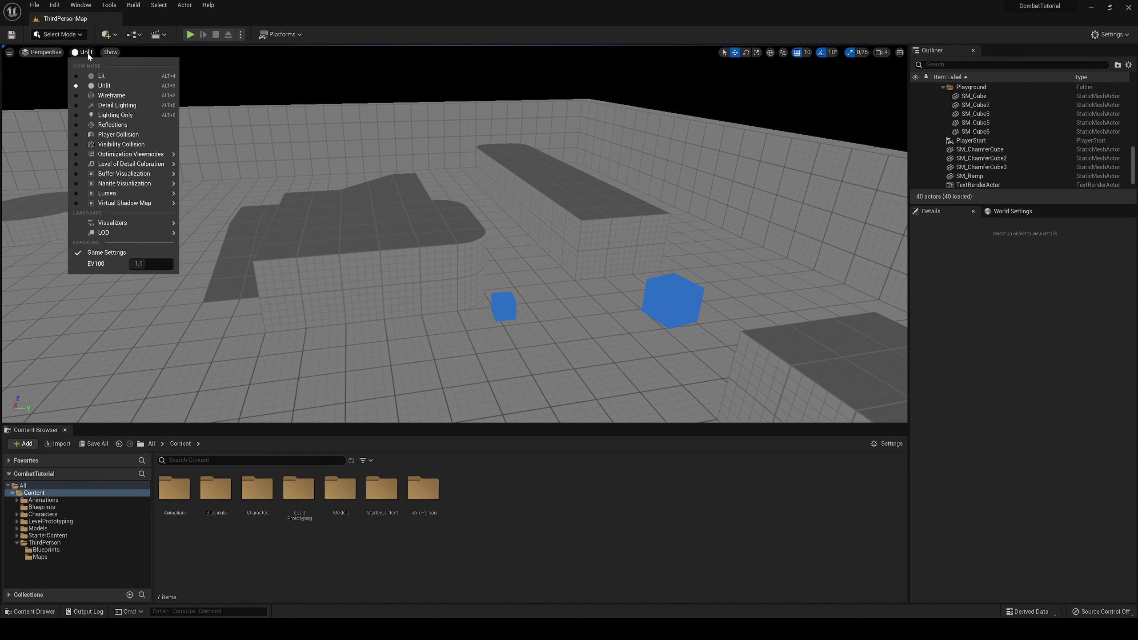
pyautogui.click(115, 96)
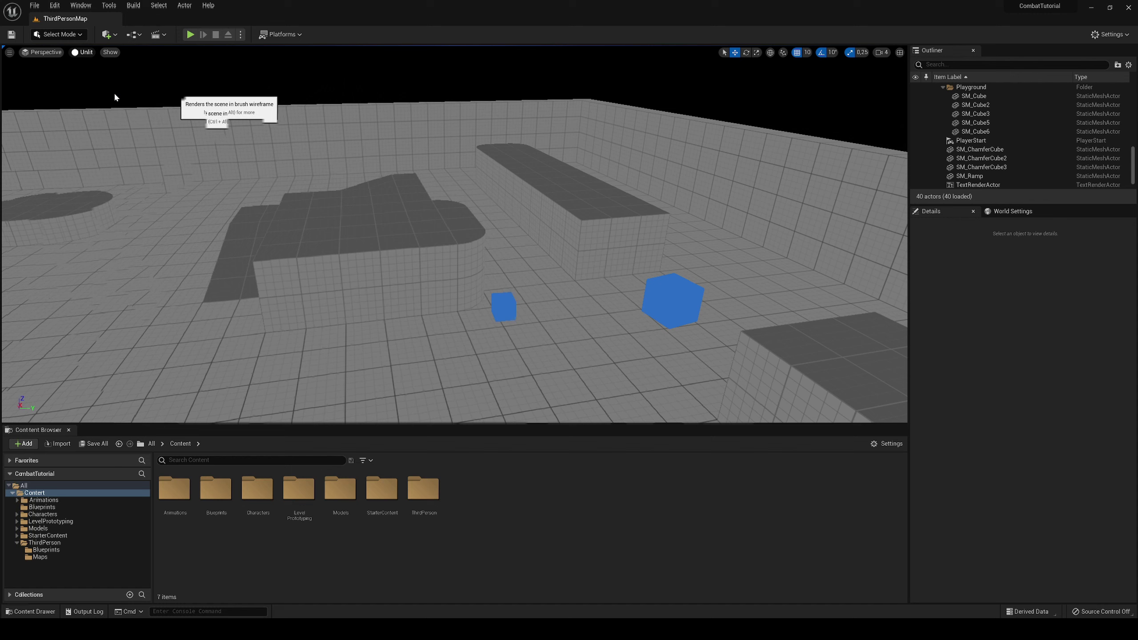
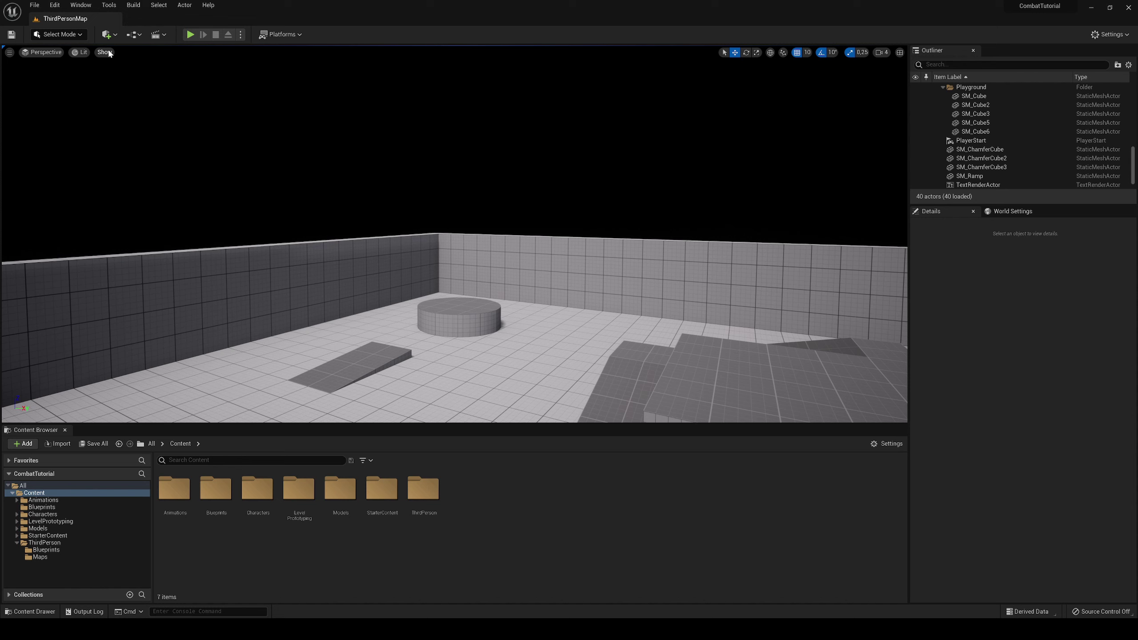
# Step: Turn the sky atmosphere display back on in the viewport
pyautogui.click(110, 53)
pyautogui.click(126, 94)
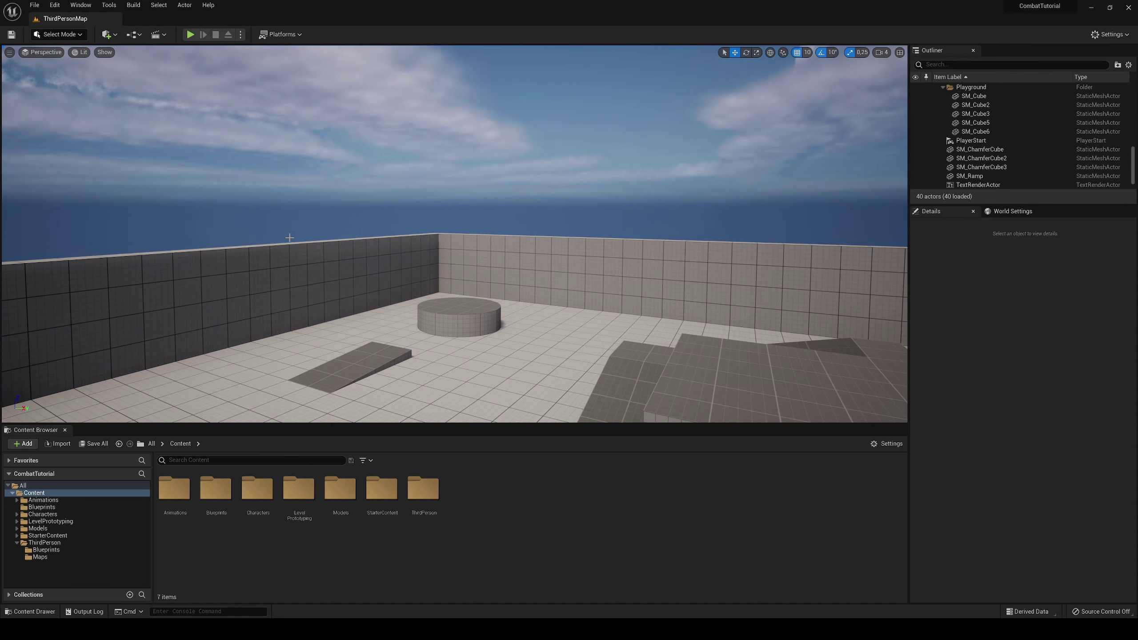
# Step: Place a Point Light actor in the level and delete it again
pyautogui.click(108, 35)
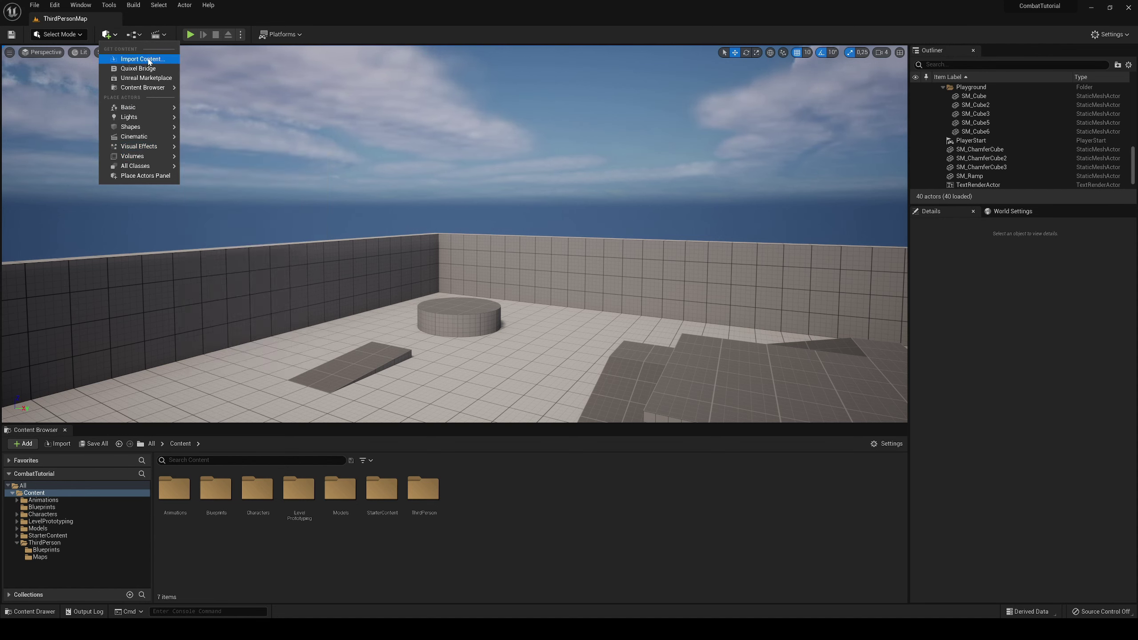
pyautogui.moveTo(145, 112)
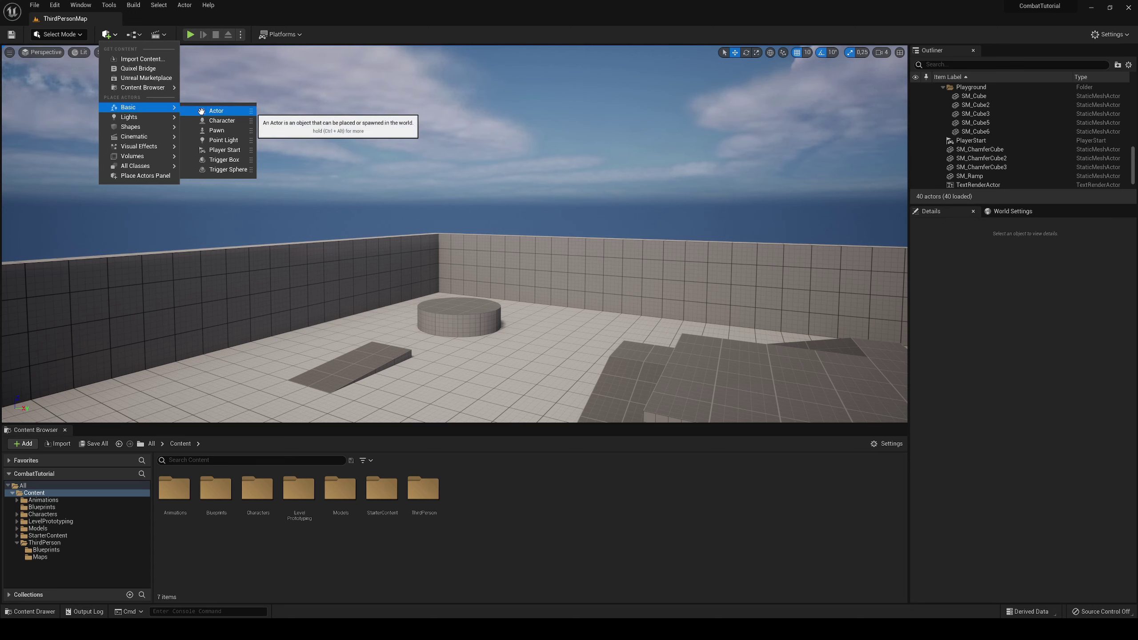
pyautogui.click(225, 139)
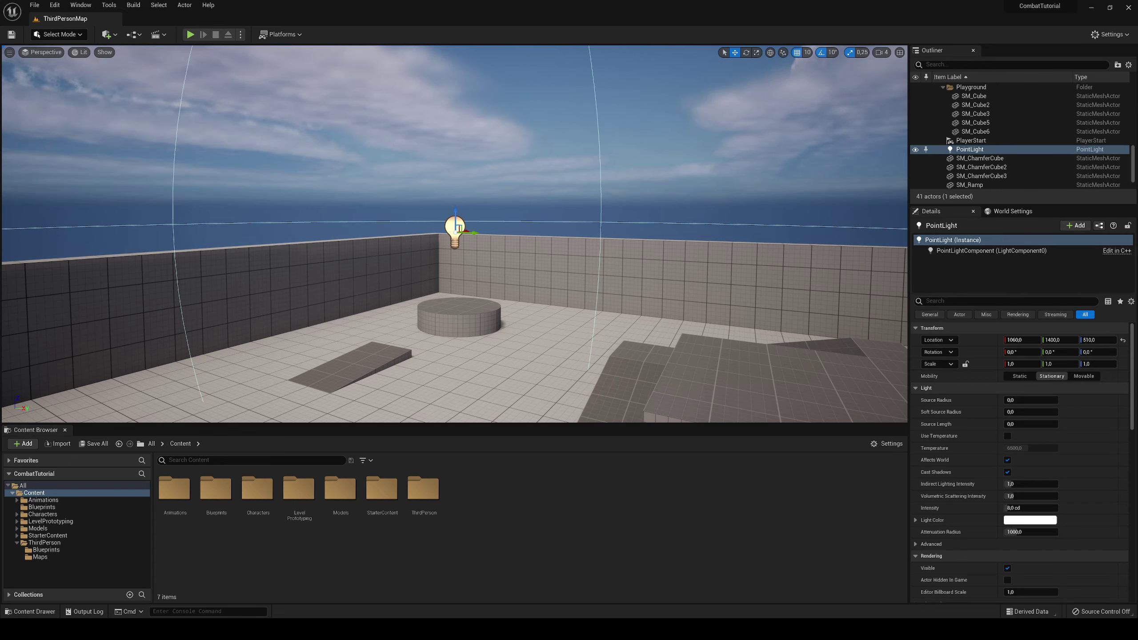
pyautogui.press('w')
pyautogui.moveTo(379, 153); pyautogui.dragTo(390, 160, button='right')
pyautogui.press('Delete')
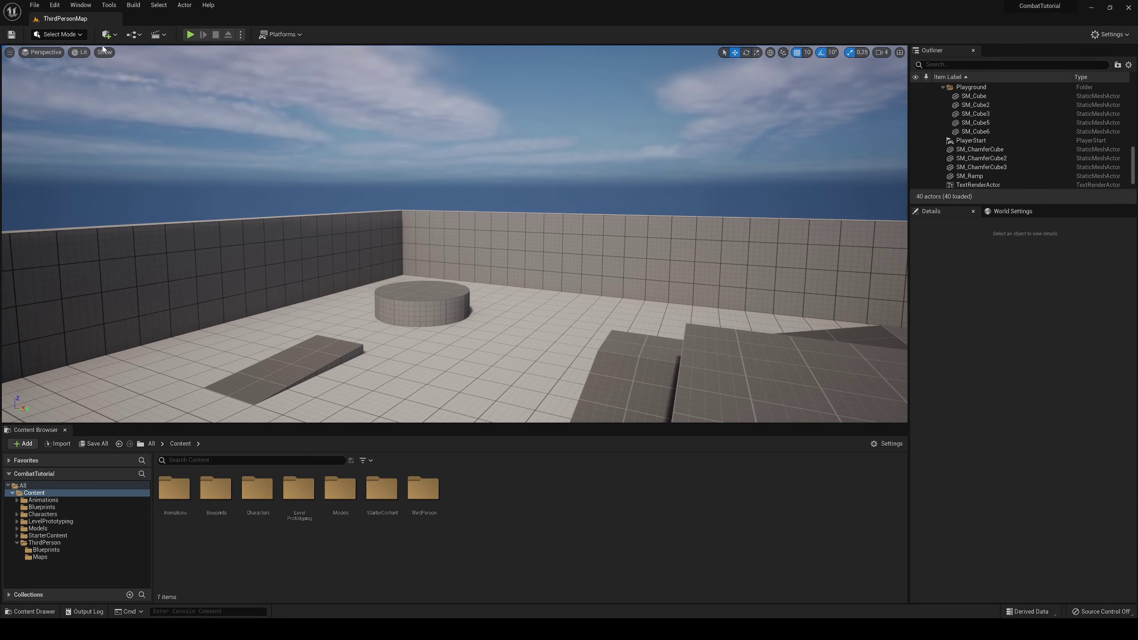
# Step: Browse the categories of placeable actors, search all classes for "post", and clear the search
pyautogui.click(107, 34)
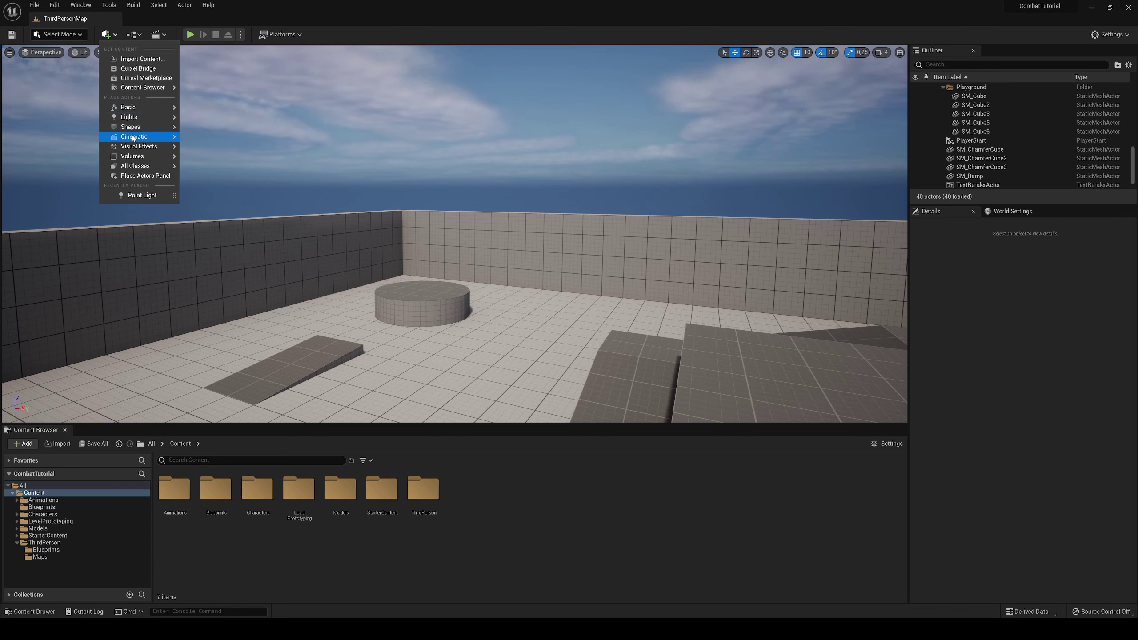
pyautogui.moveTo(126, 148)
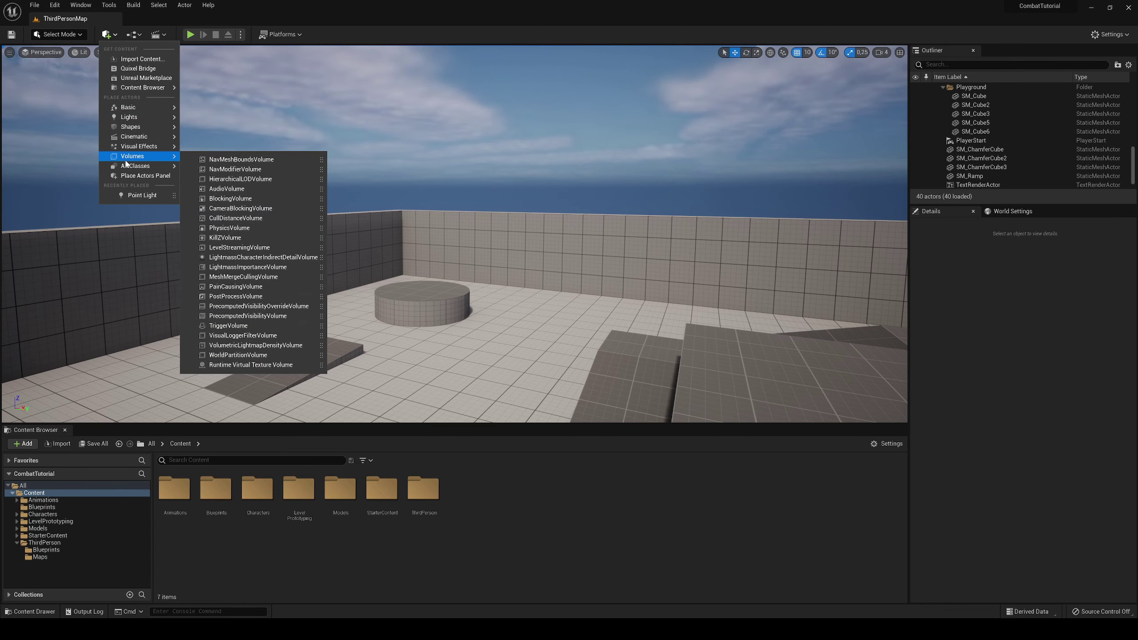
pyautogui.moveTo(126, 169)
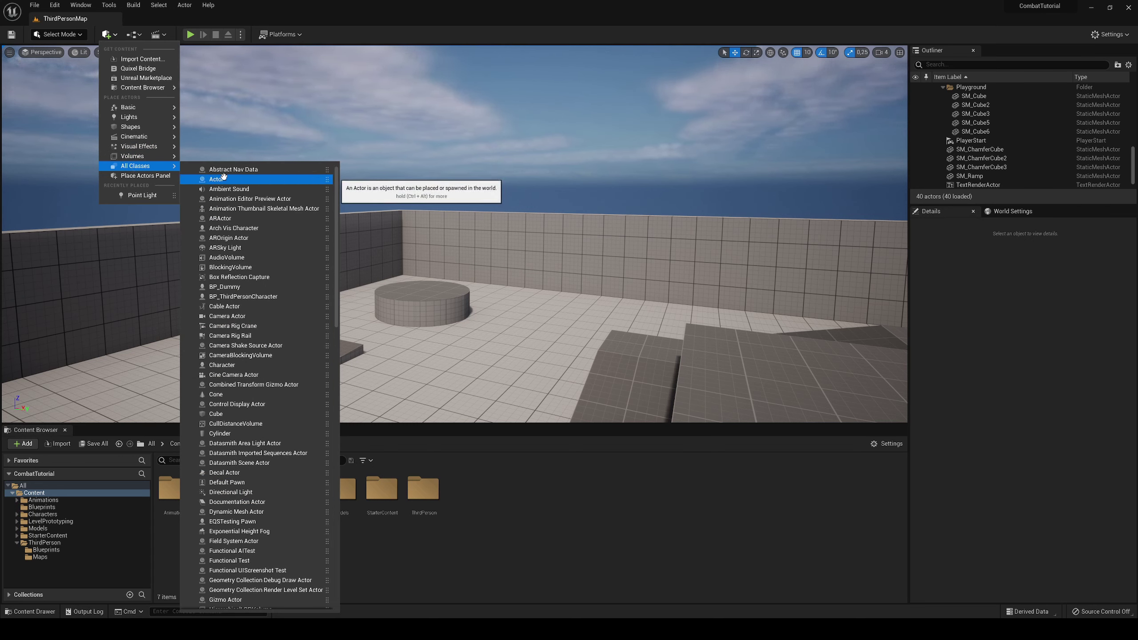
pyautogui.write('post')
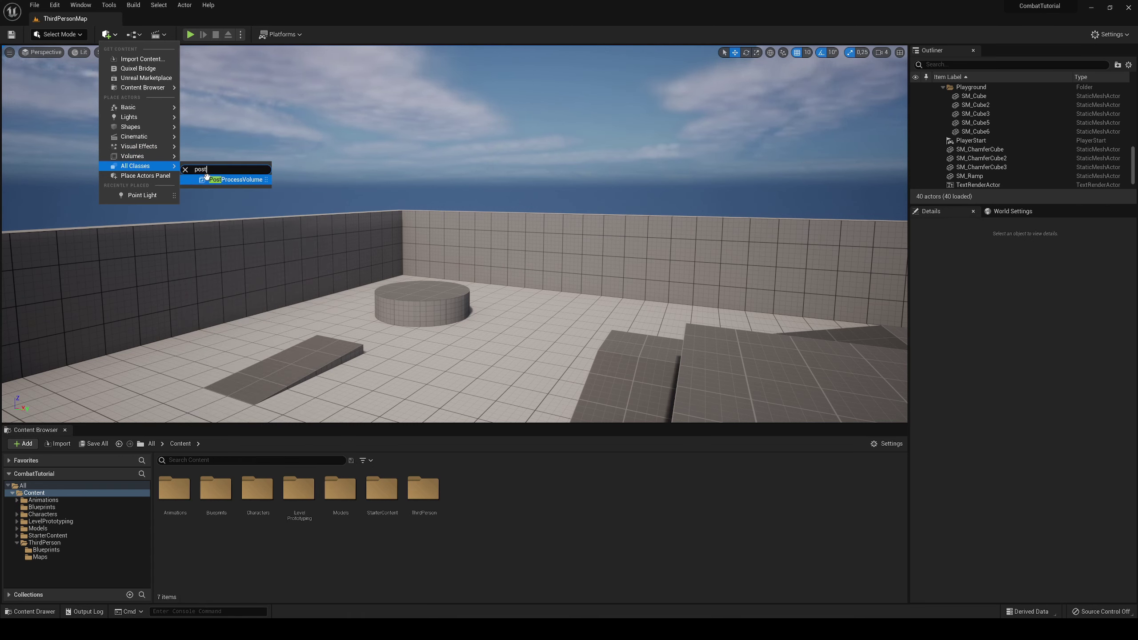
pyautogui.click(185, 169)
pyautogui.moveTo(122, 127)
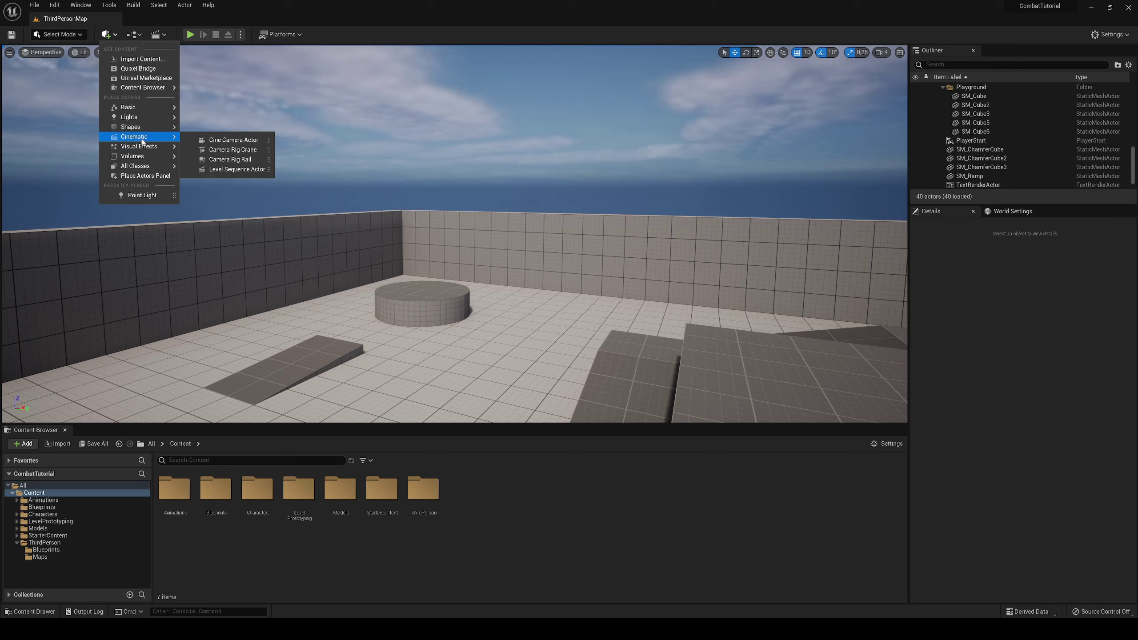
# Step: Examine the Blueprint class and Level Blueprint options, and the asset types that can be created in the Content folder
pyautogui.click(136, 34)
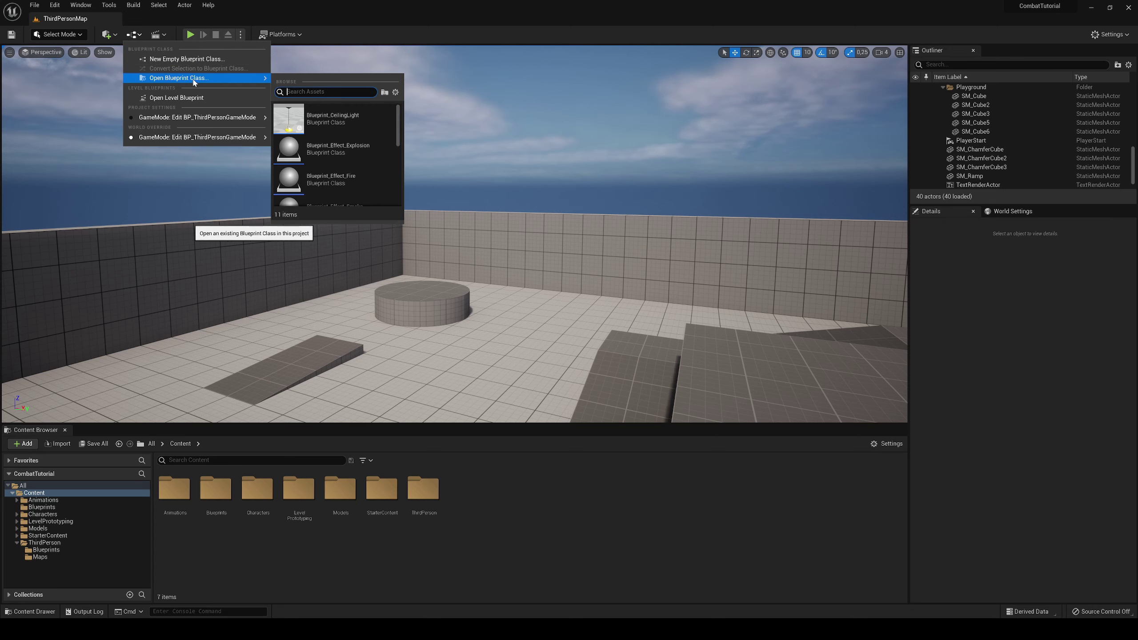
pyautogui.click(173, 97)
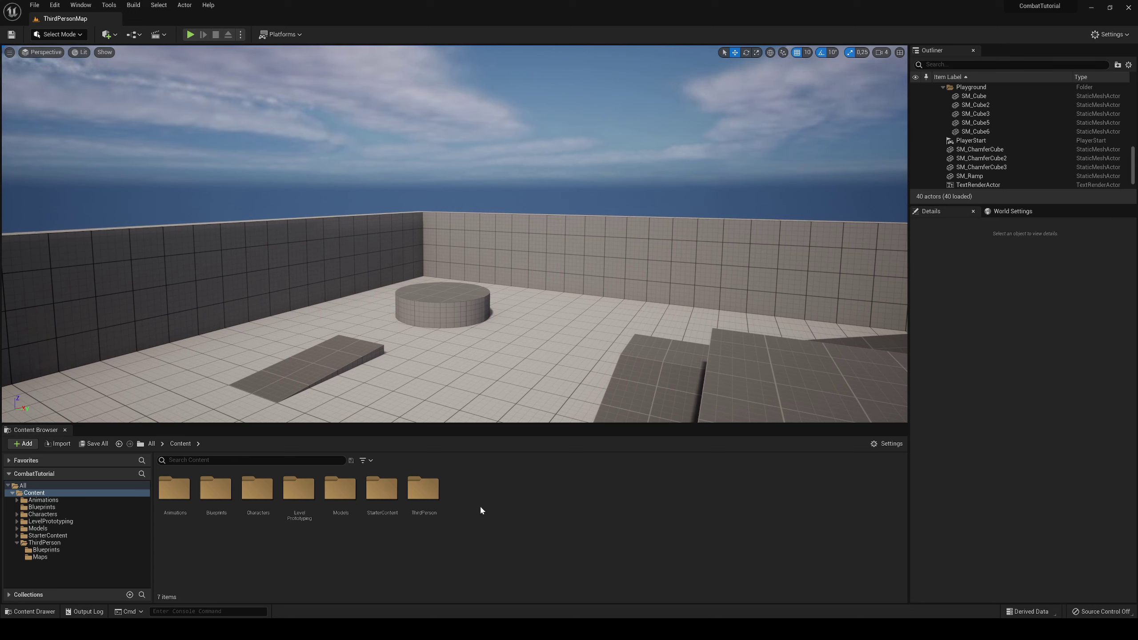
pyautogui.rightClick(494, 506)
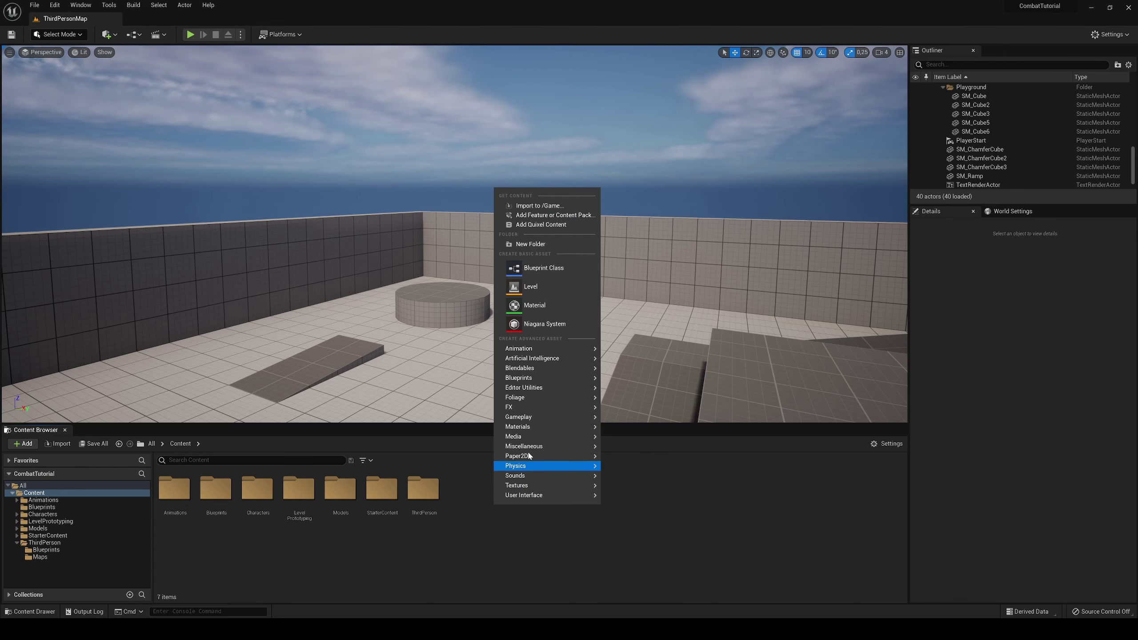
pyautogui.moveTo(323, 252); pyautogui.dragTo(330, 251, button='right')
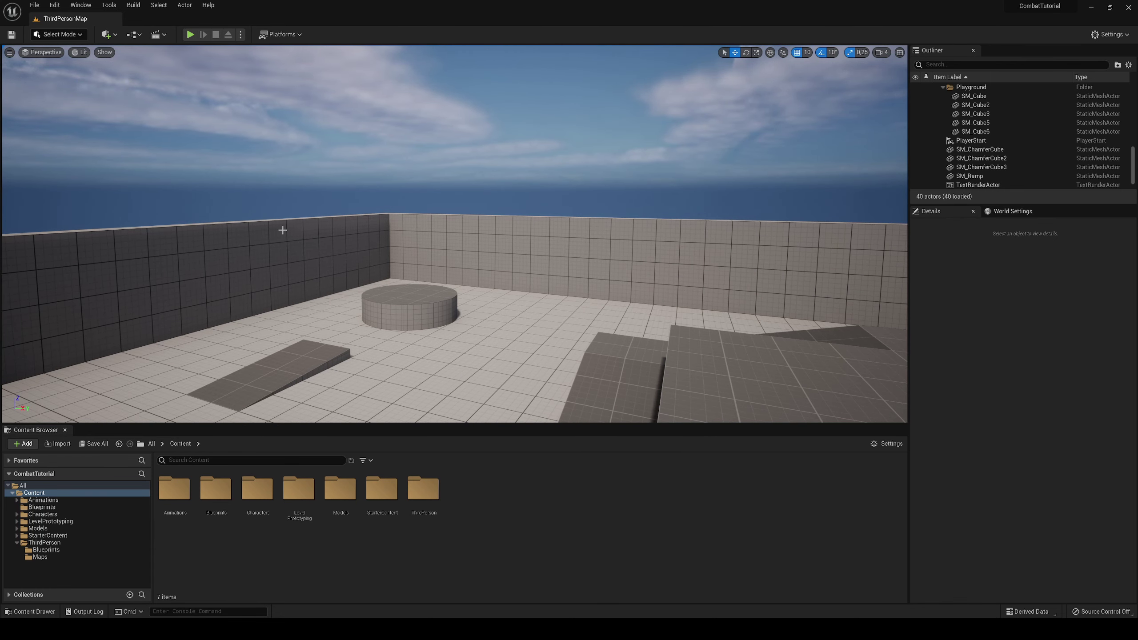
pyautogui.click(133, 34)
pyautogui.moveTo(151, 80)
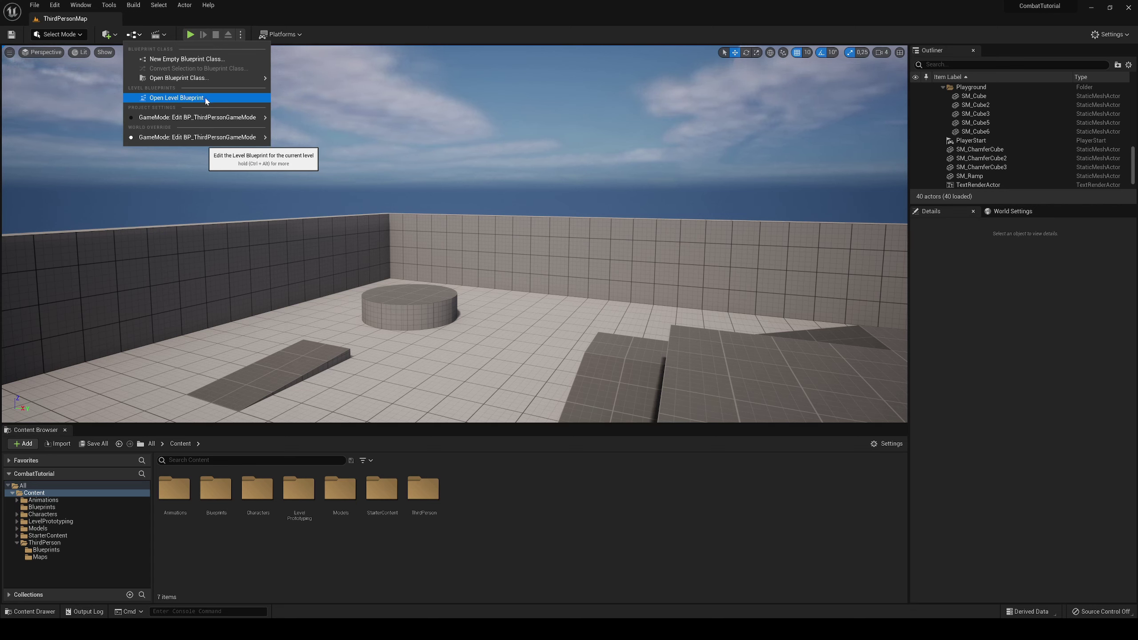
# Step: Examine the options for adding a Level Sequence or a Master Sequence to the level
pyautogui.moveTo(301, 94); pyautogui.dragTo(316, 94, button='right')
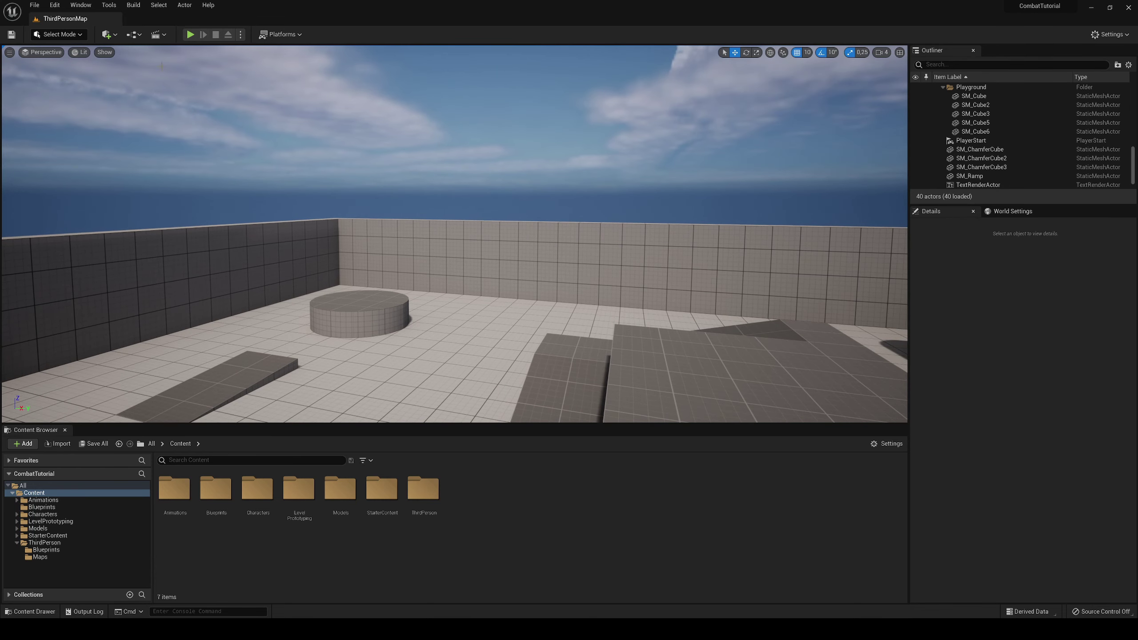
pyautogui.click(155, 36)
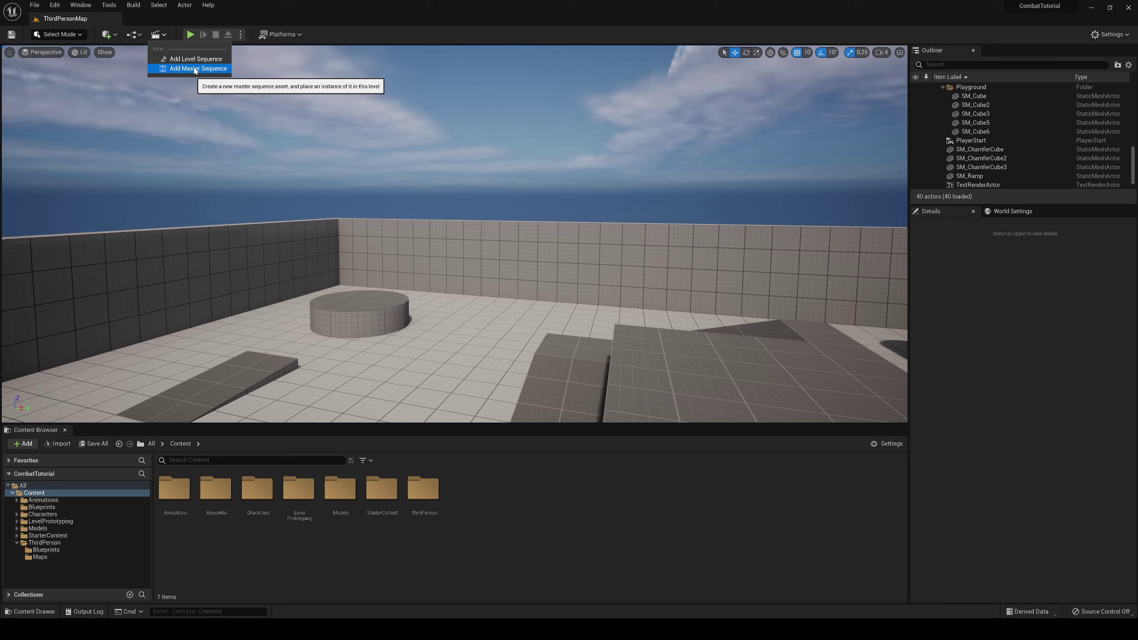
pyautogui.click(165, 39)
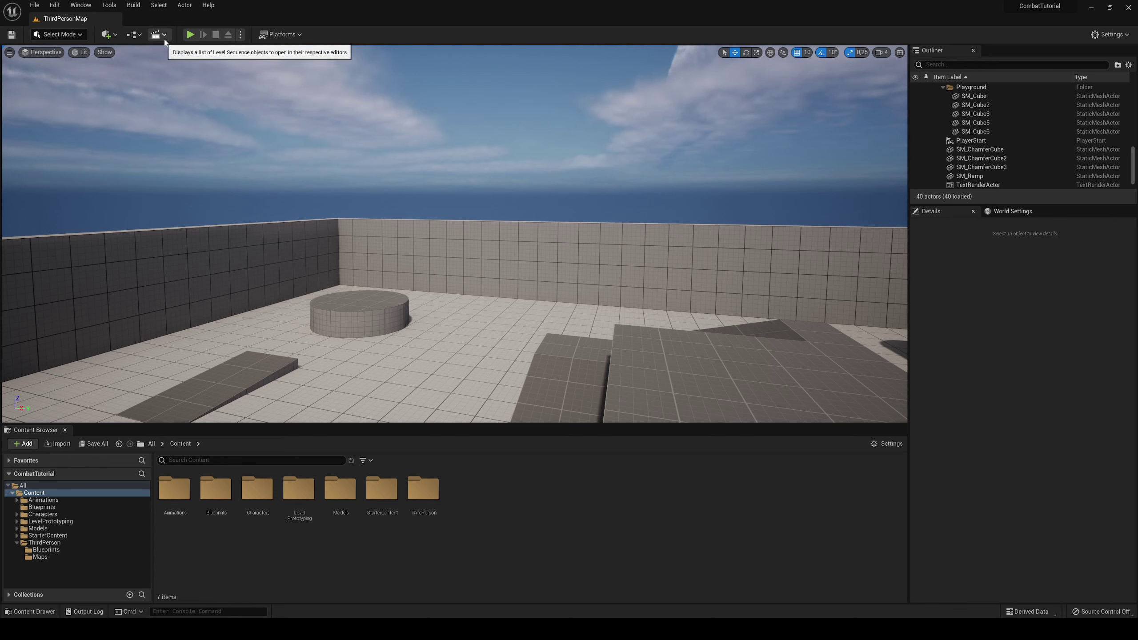
# Step: Play the level in the viewport, run and jump with the character, and stop the session
pyautogui.click(190, 35)
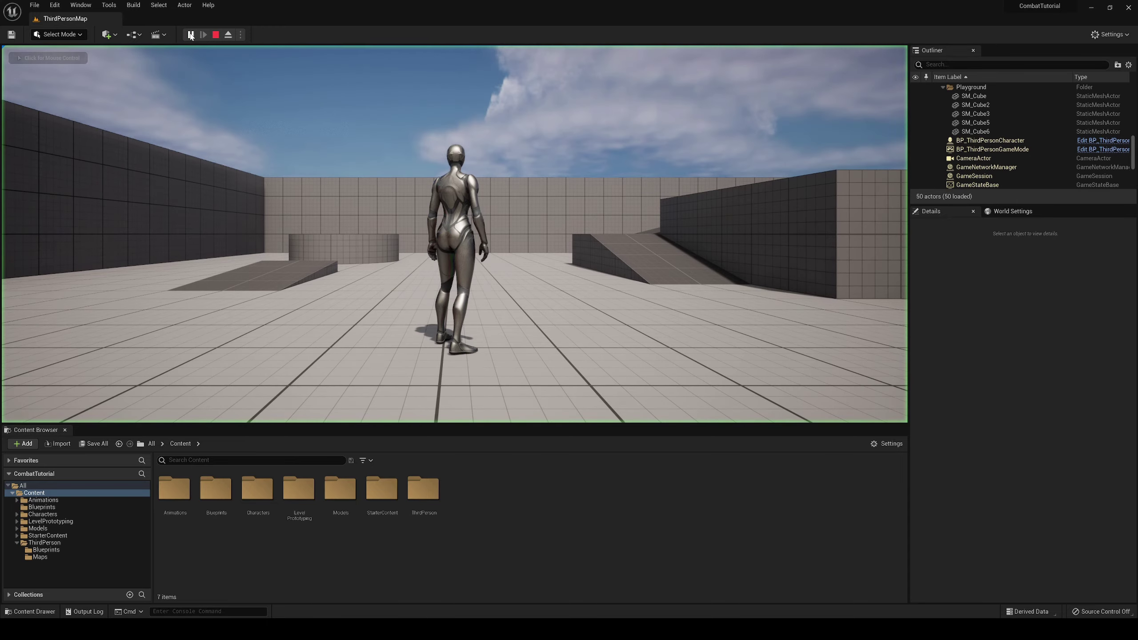
pyautogui.press('w')
pyautogui.press('space')
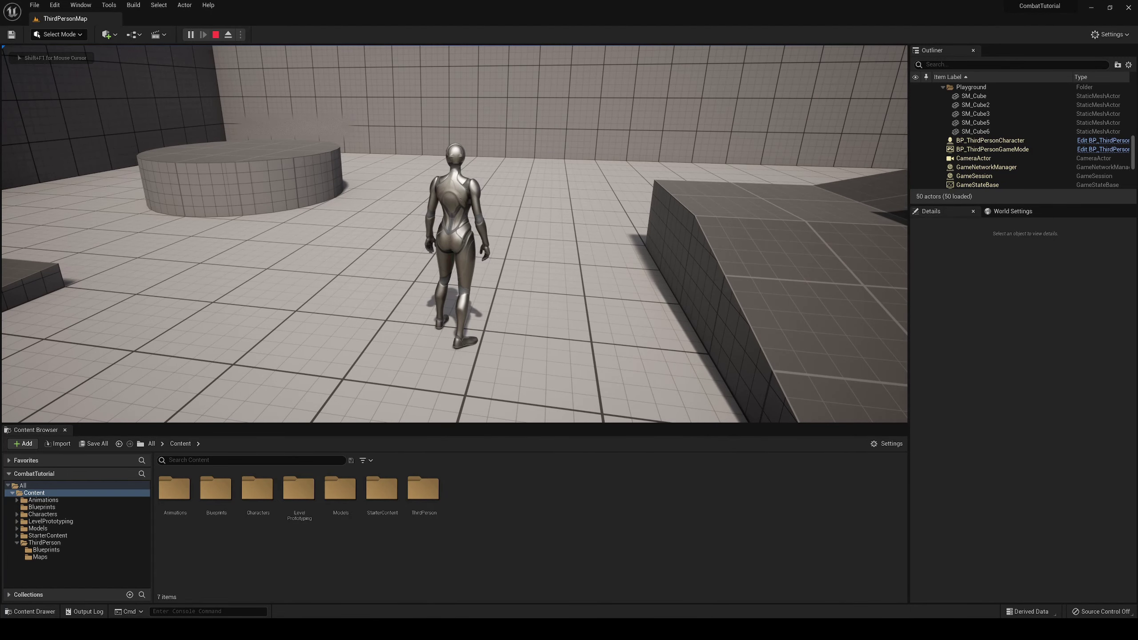
pyautogui.press('Escape')
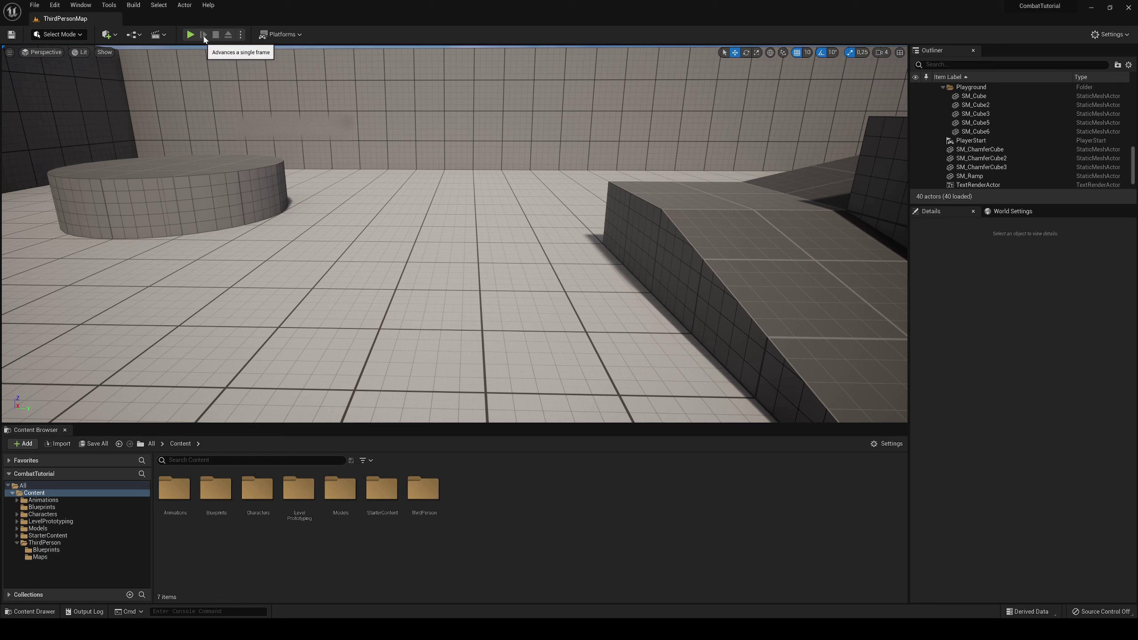
# Step: Try to launch the level as a Standalone Game, cancelling the content save and dismissing the message log
pyautogui.click(241, 36)
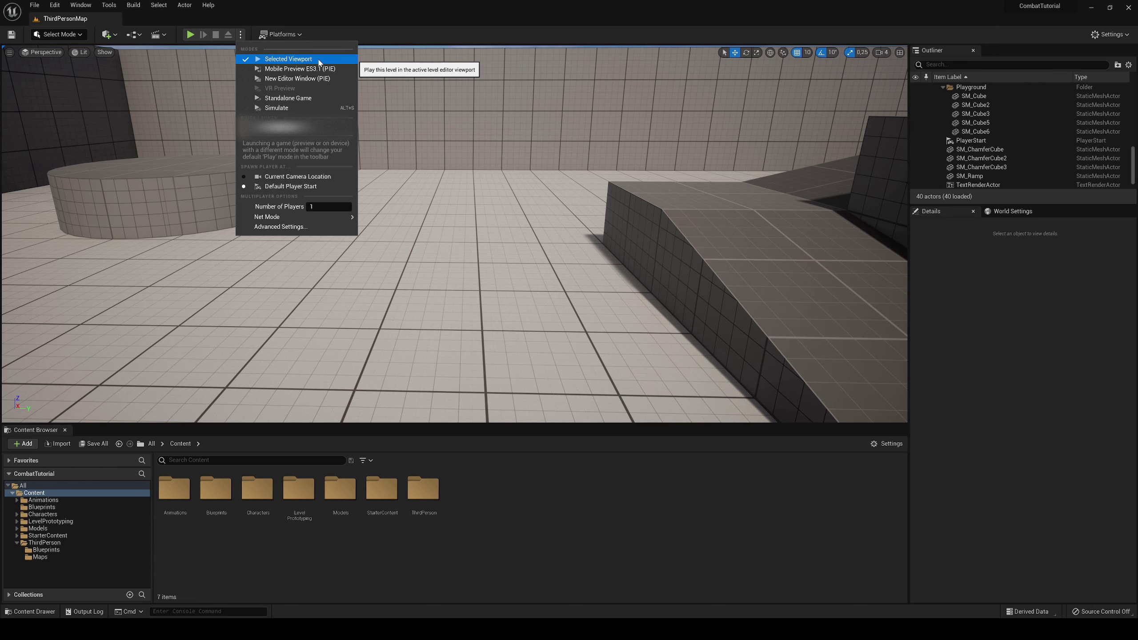
pyautogui.click(287, 98)
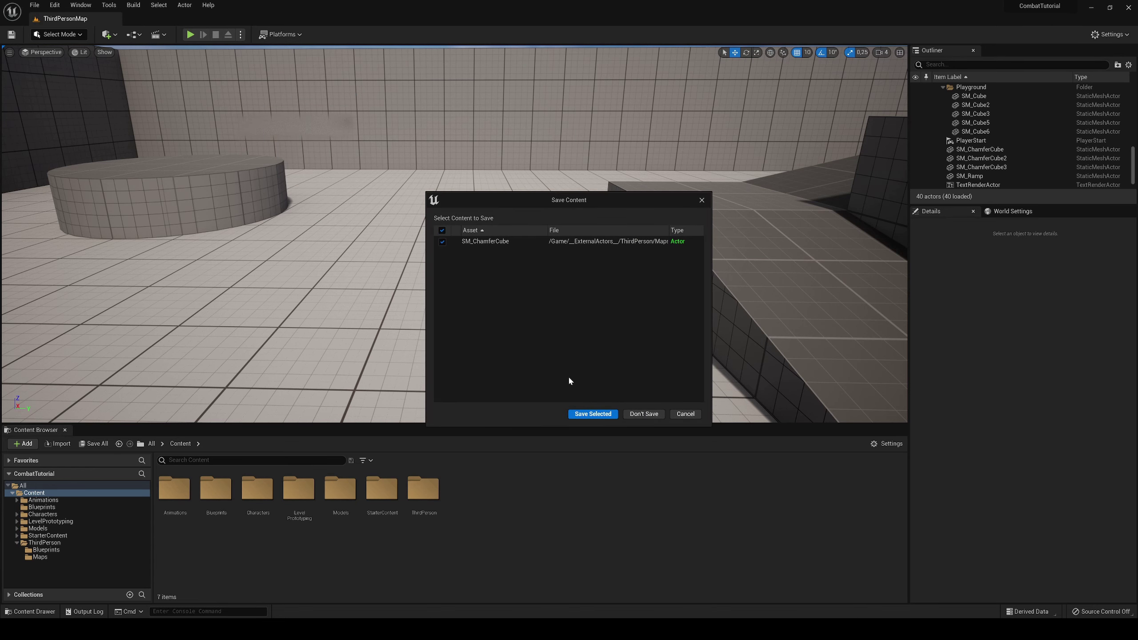
pyautogui.click(685, 414)
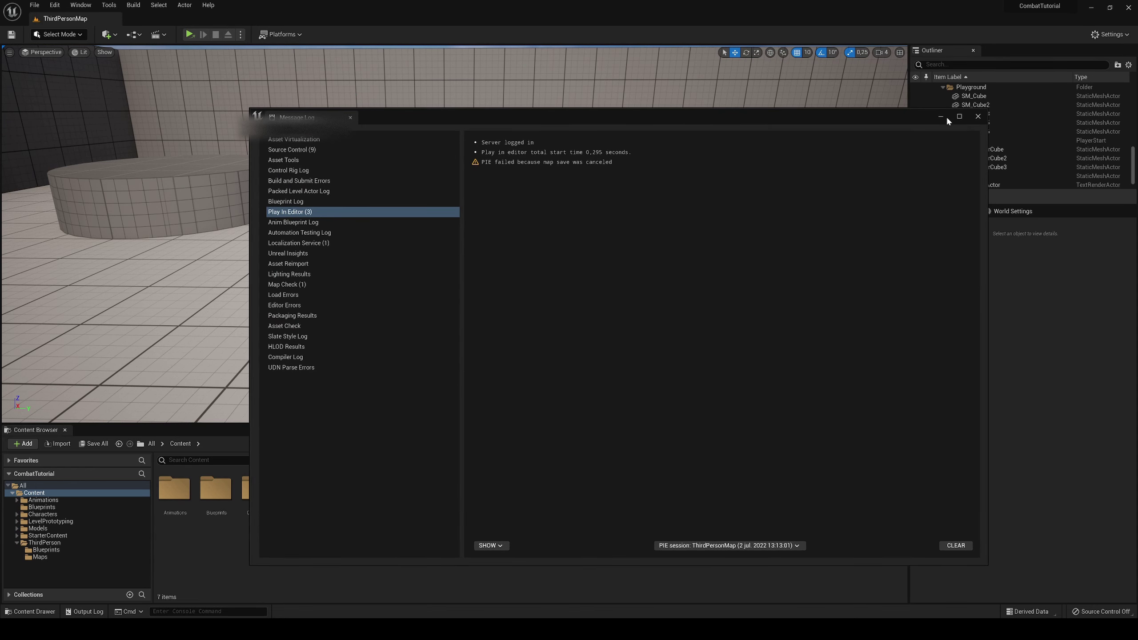
pyautogui.click(941, 116)
# Step: Play the level in a New Editor Window, reposition the preview window, and stop the session
pyautogui.click(239, 34)
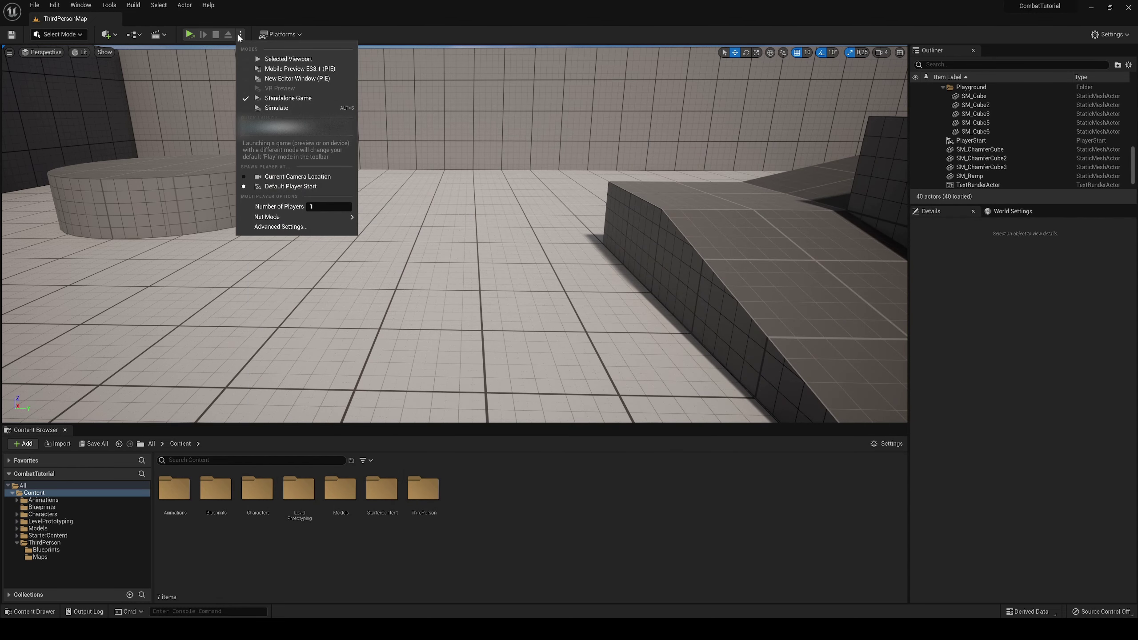
pyautogui.click(289, 78)
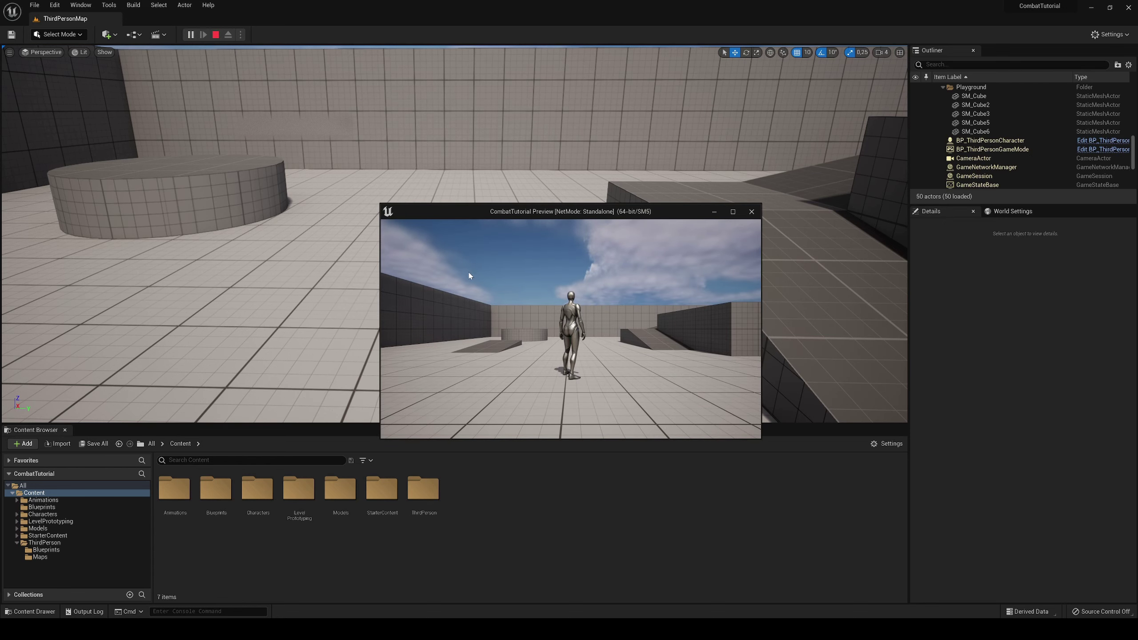
pyautogui.press('super')
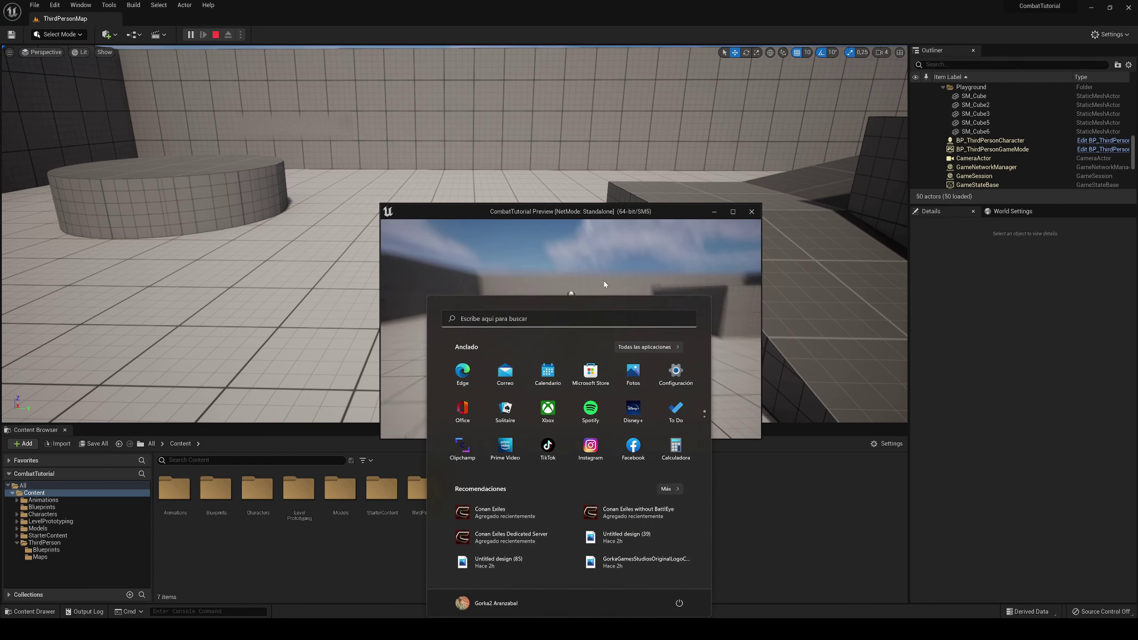
pyautogui.moveTo(551, 214); pyautogui.dragTo(547, 157)
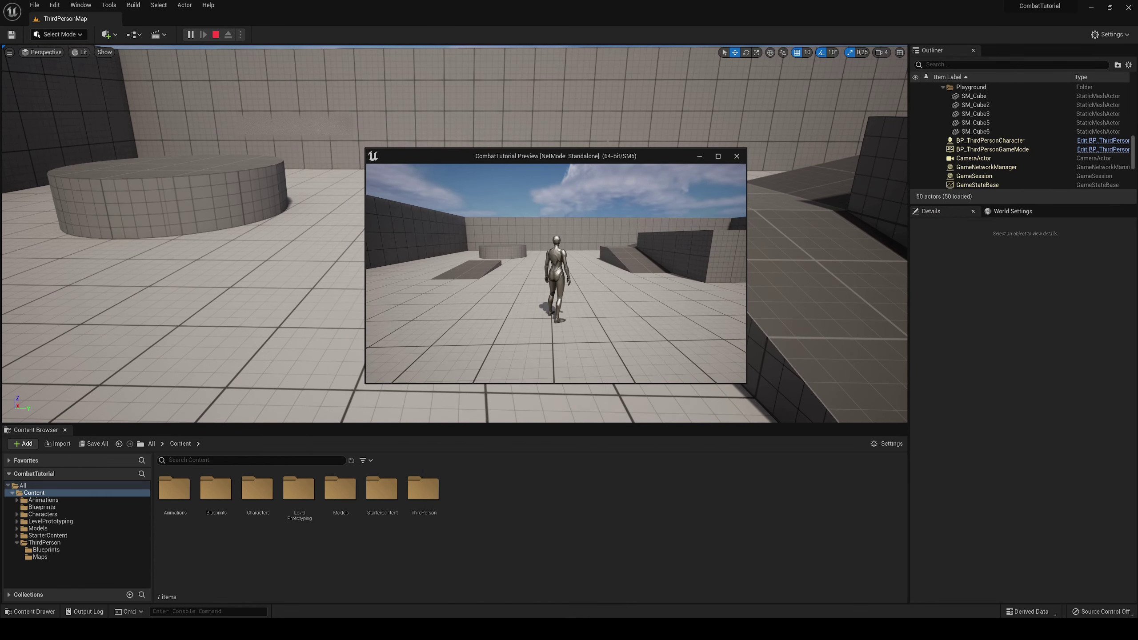
pyautogui.press('Escape')
# Step: Play the level in the Selected Viewport, run and jump with the character near the ramp, and stop
pyautogui.click(241, 35)
pyautogui.click(261, 60)
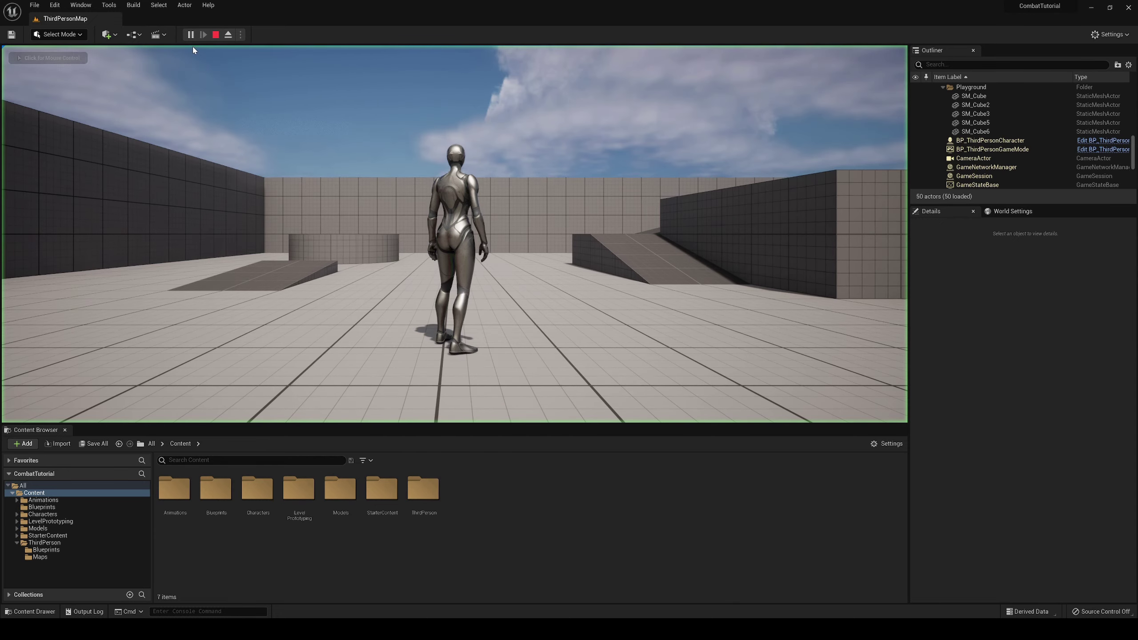
pyautogui.click(362, 260)
pyautogui.press('w')
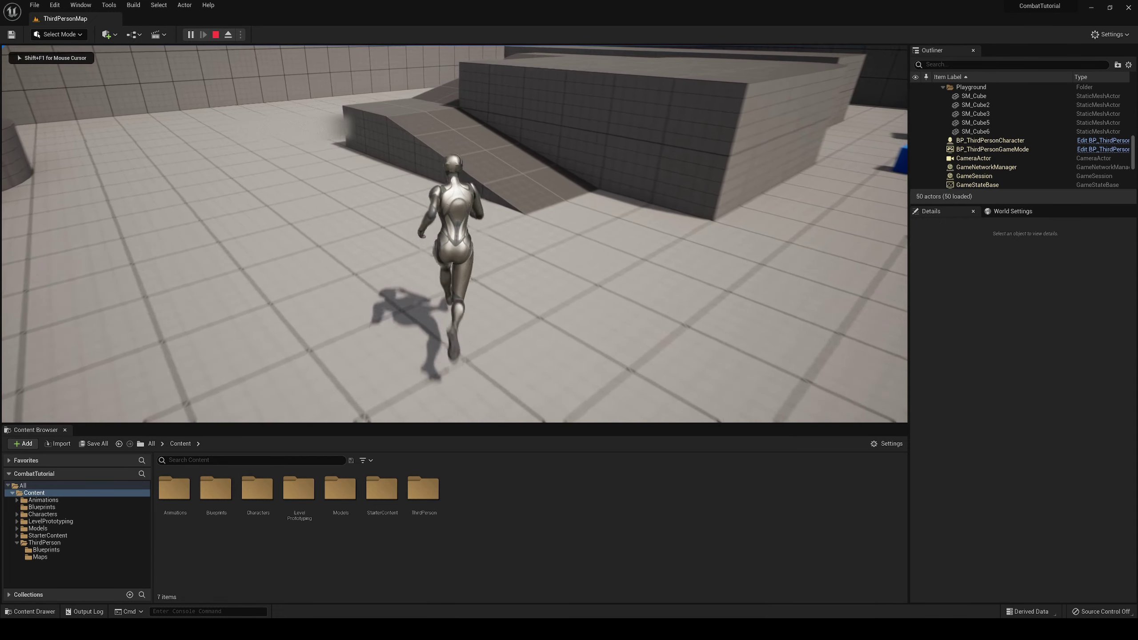
pyautogui.press('space')
pyautogui.press('space')
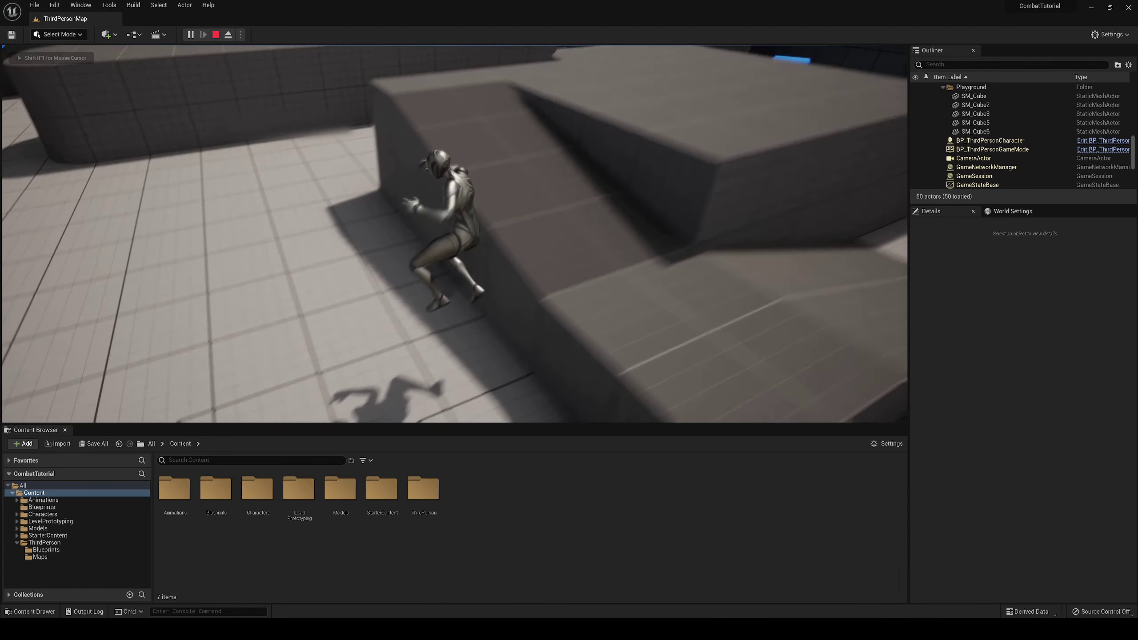
pyautogui.press('Escape')
# Step: Run and stop the level in Simulate mode, and return the play mode to Selected Viewport
pyautogui.click(241, 34)
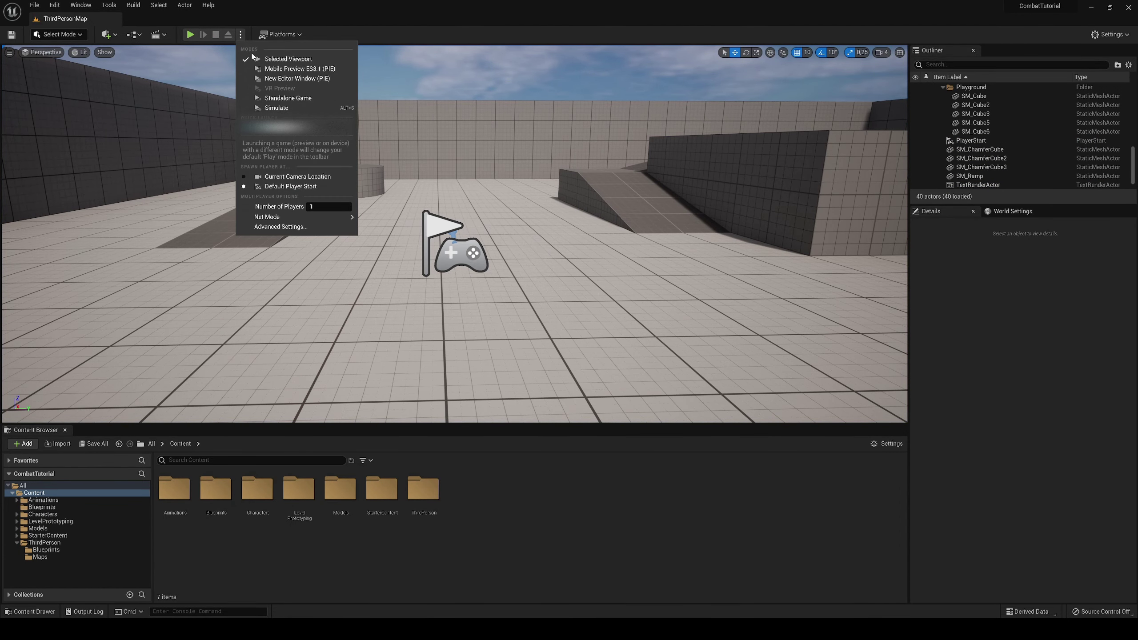
pyautogui.click(275, 107)
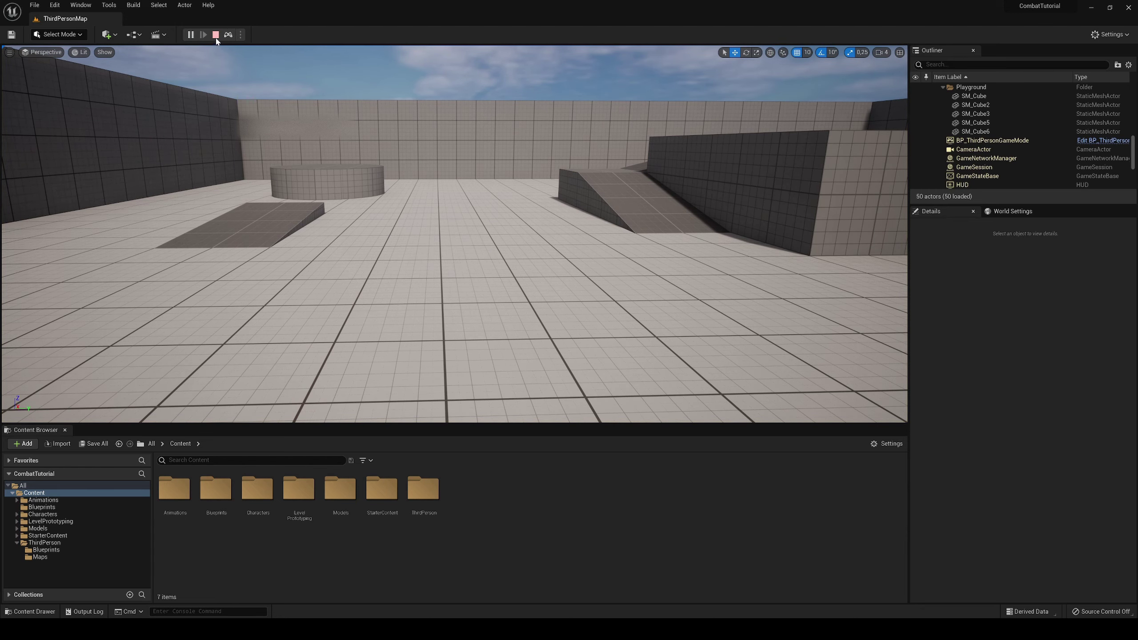
pyautogui.click(216, 36)
pyautogui.click(241, 35)
pyautogui.click(265, 51)
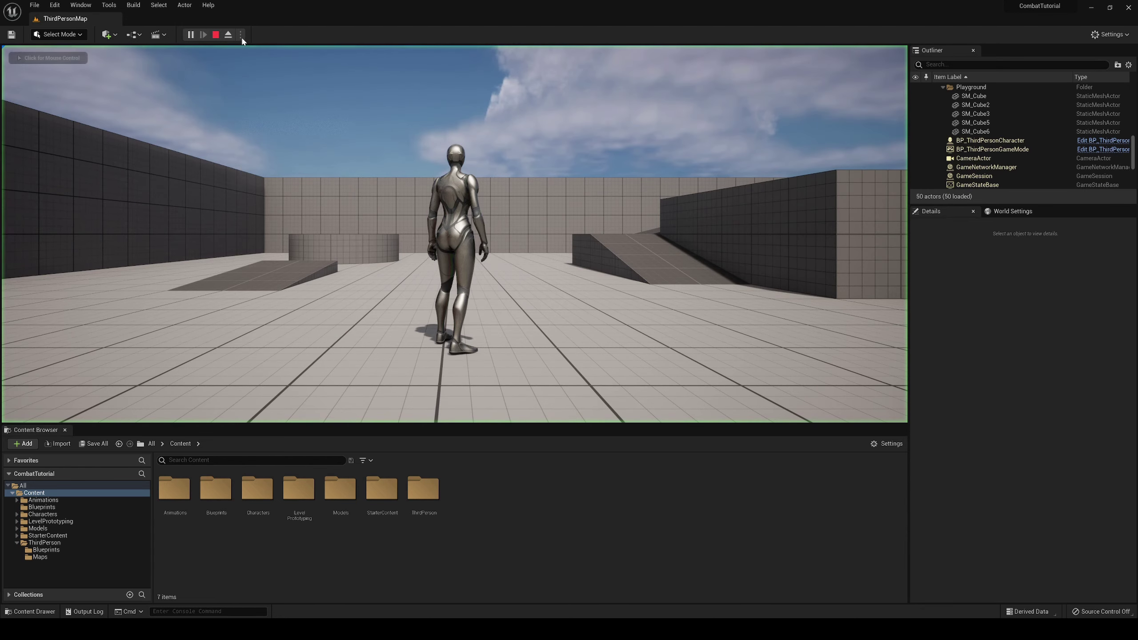
pyautogui.press('Escape')
# Step: Move the PlayerStart actor along the Y axis to a location of 2900
pyautogui.click(240, 34)
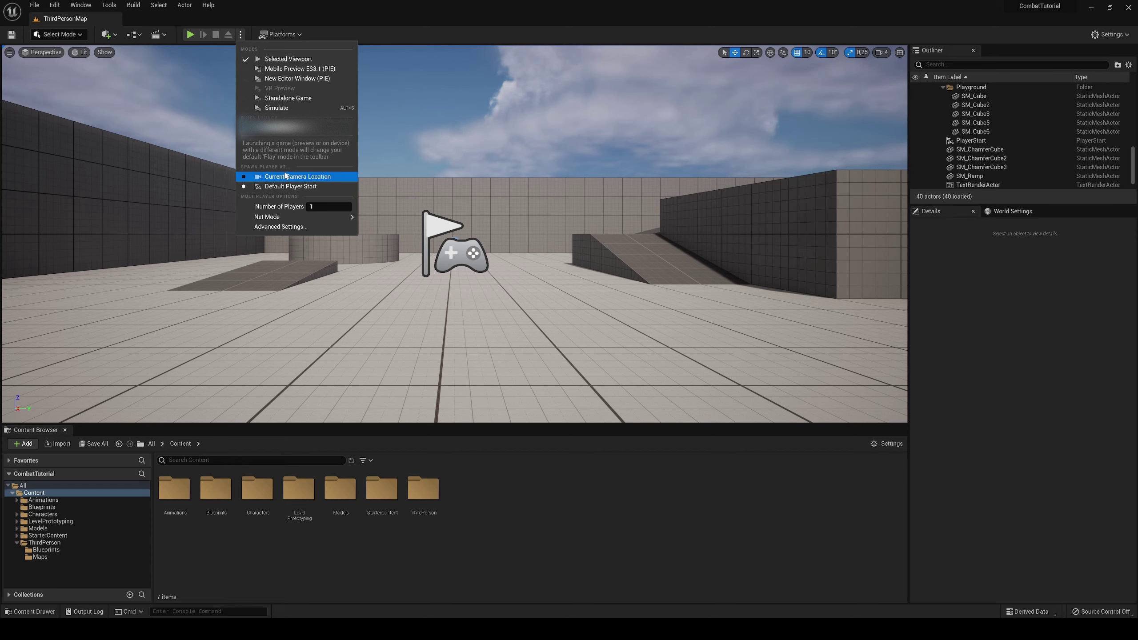
pyautogui.moveTo(547, 225); pyautogui.dragTo(668, 260, button='right')
pyautogui.click(547, 226)
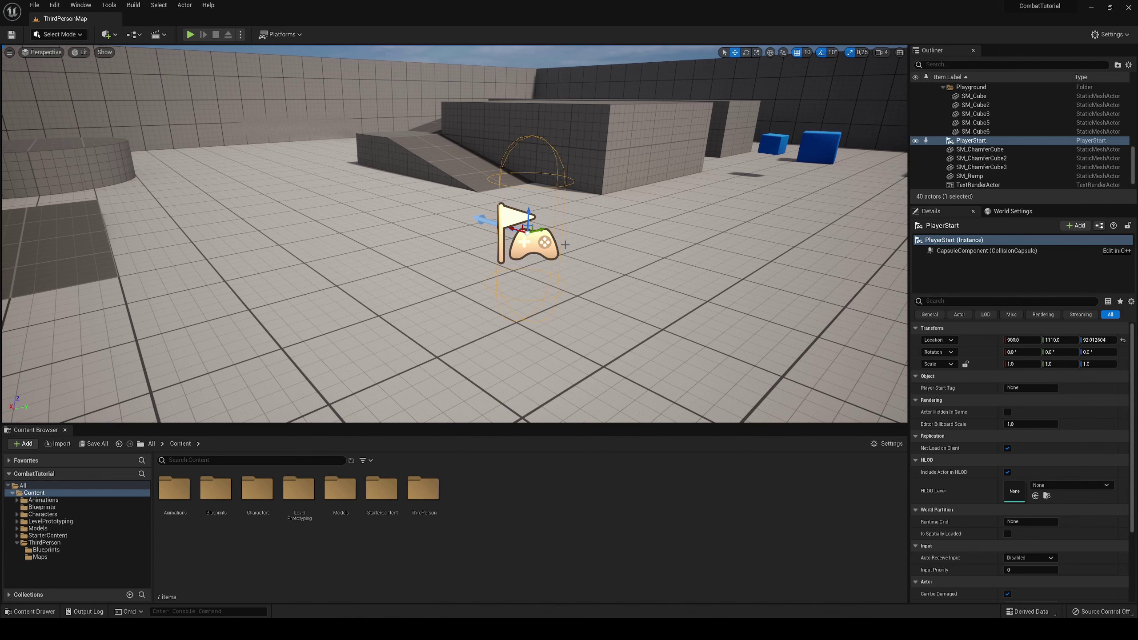
pyautogui.press('s')
pyautogui.moveTo(515, 267); pyautogui.dragTo(461, 251, button='right')
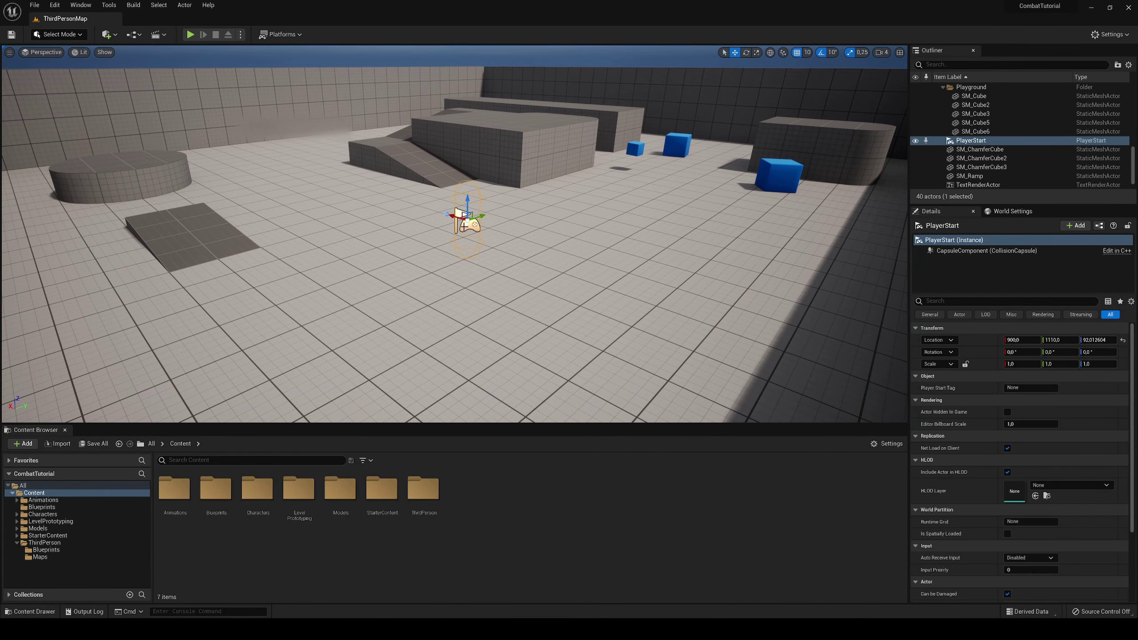
pyautogui.moveTo(483, 219); pyautogui.dragTo(735, 133)
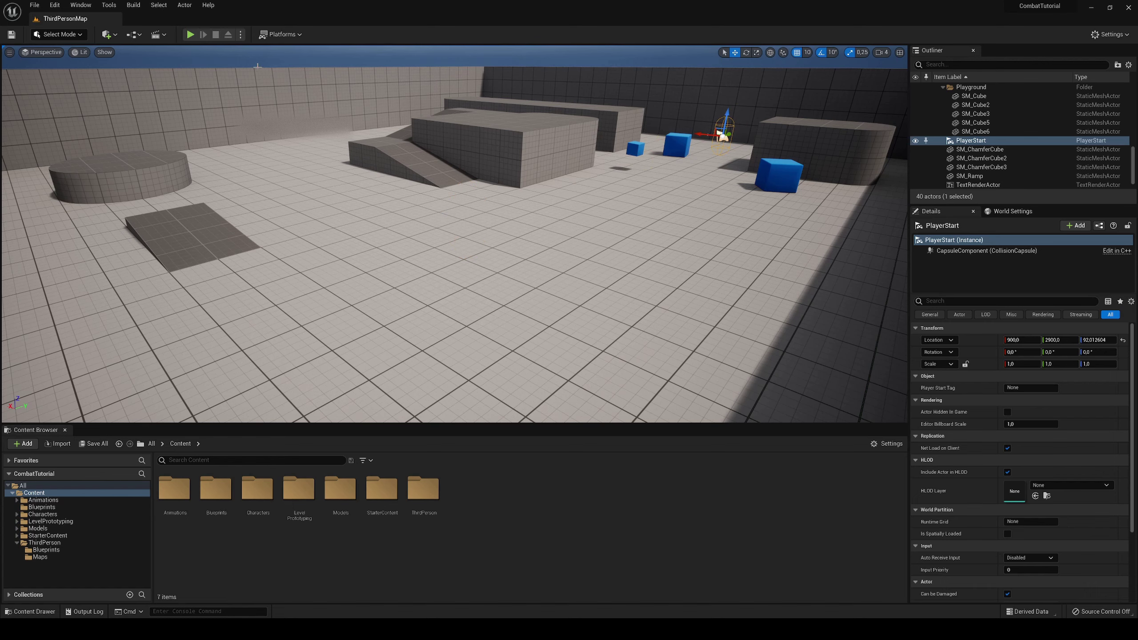
# Step: Test-play the level from the moved PlayerStart and undo the move
pyautogui.click(190, 35)
pyautogui.press('Escape')
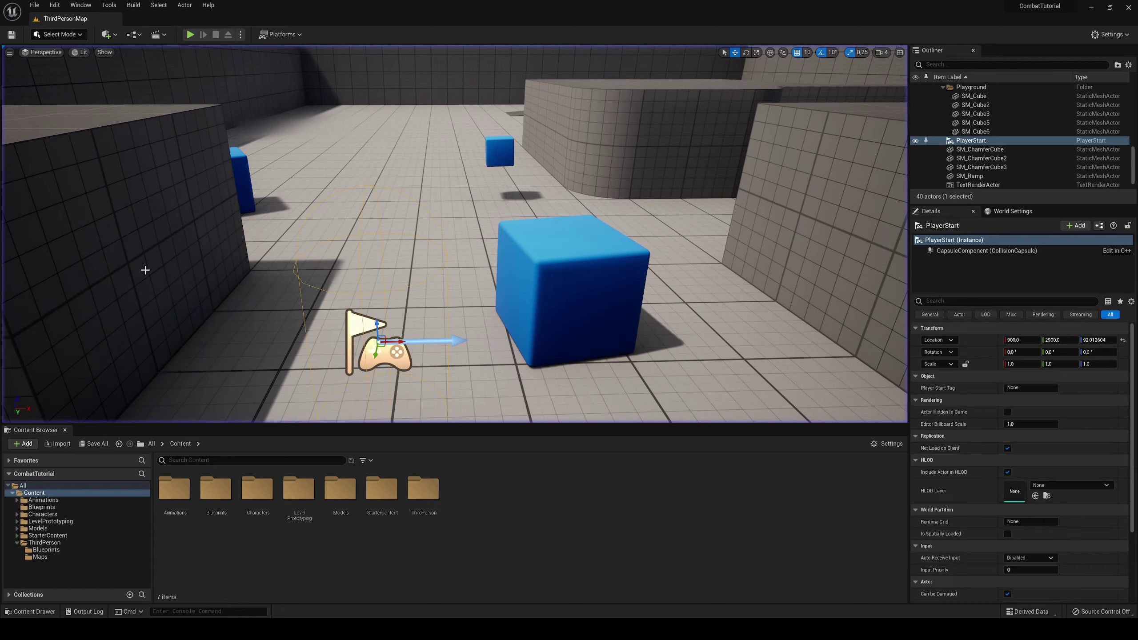
pyautogui.hotkey('ctrl', 'z')
# Step: Set the player to spawn at the Current Camera Location and test-play the level from there
pyautogui.moveTo(455, 233); pyautogui.dragTo(424, 238, button='right')
pyautogui.press('e')
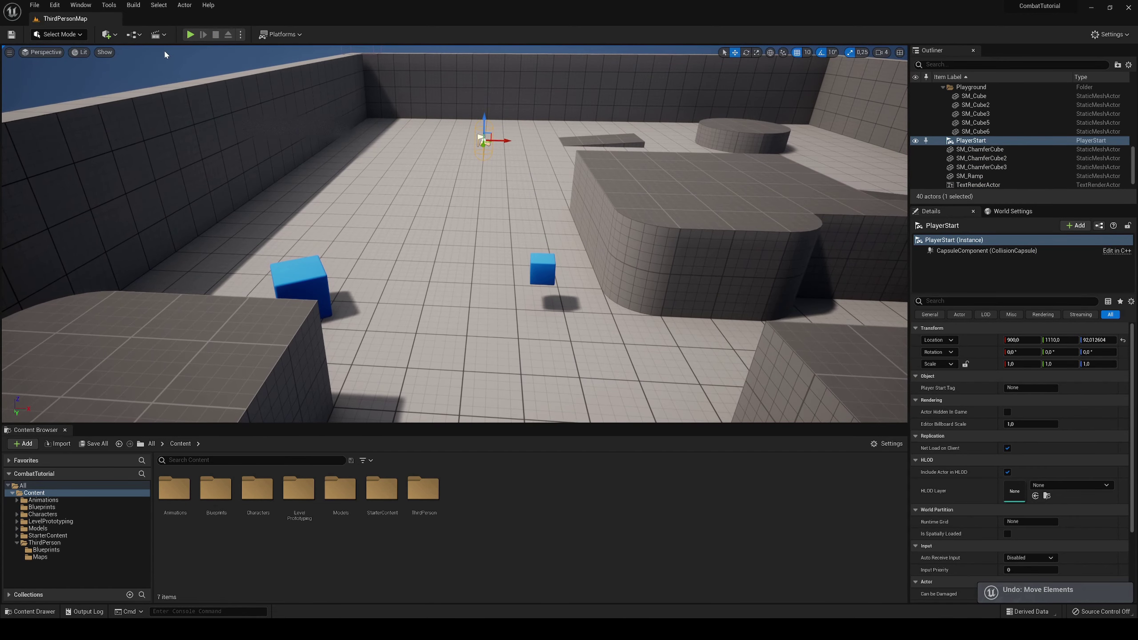
pyautogui.click(240, 35)
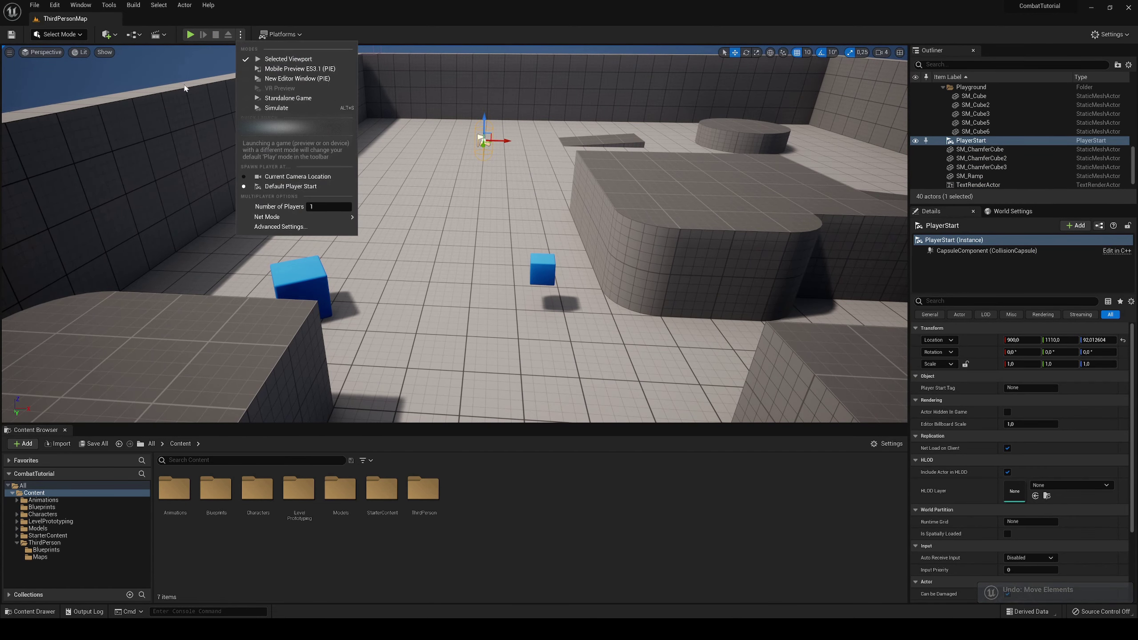
pyautogui.click(287, 176)
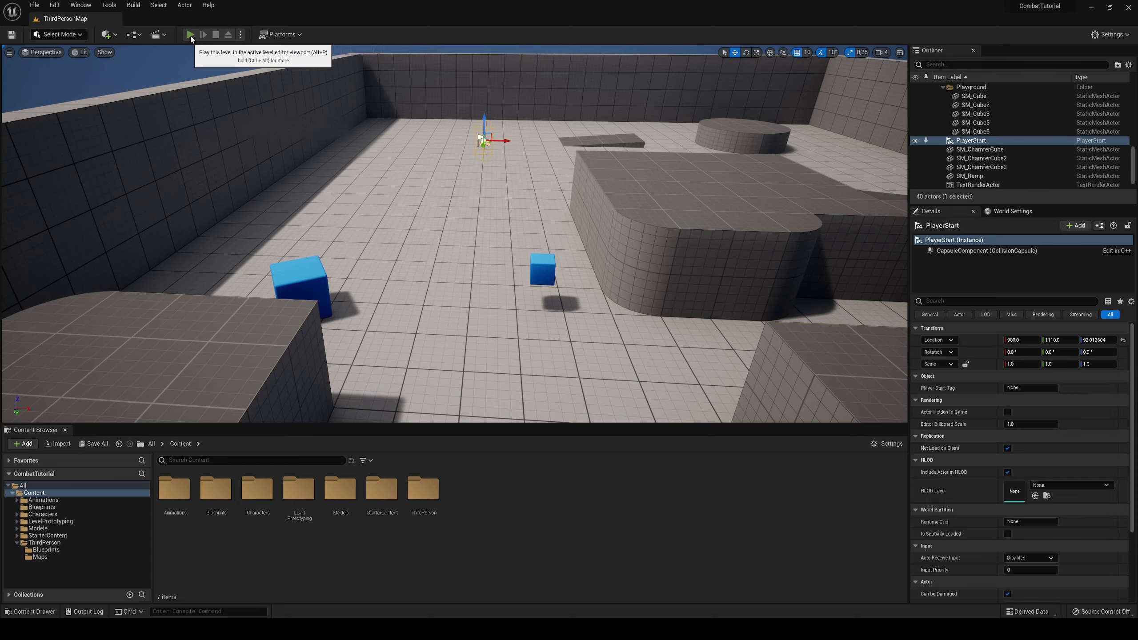
pyautogui.click(191, 35)
pyautogui.press('Escape')
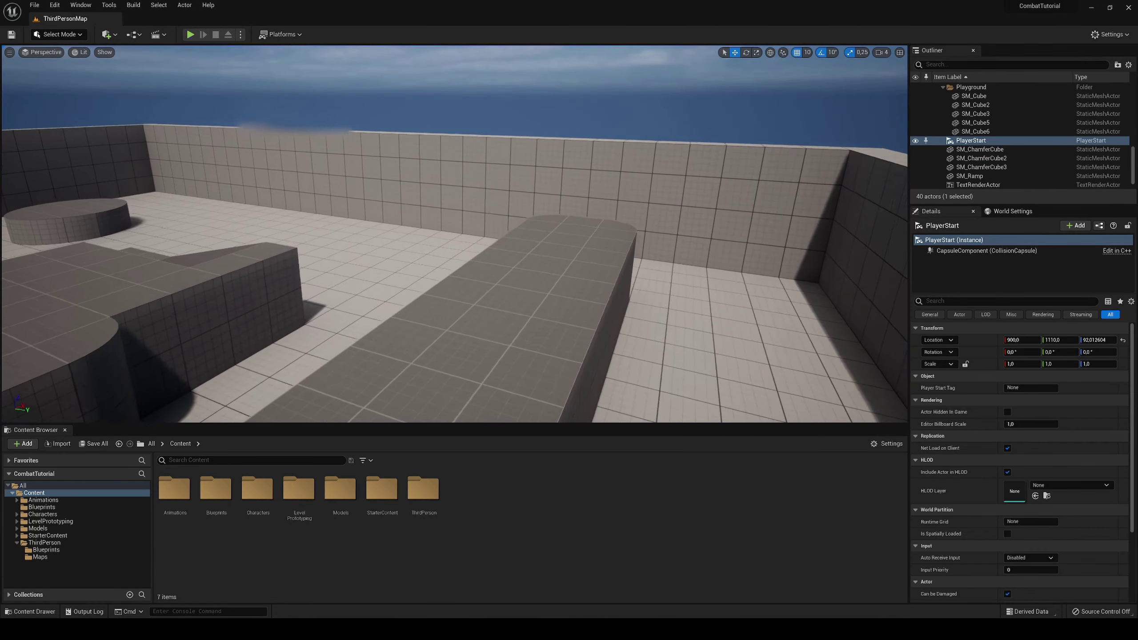
# Step: Play the level from another camera location, run and jump with the character, and stop the session
pyautogui.moveTo(455, 233); pyautogui.dragTo(323, 291, button='right')
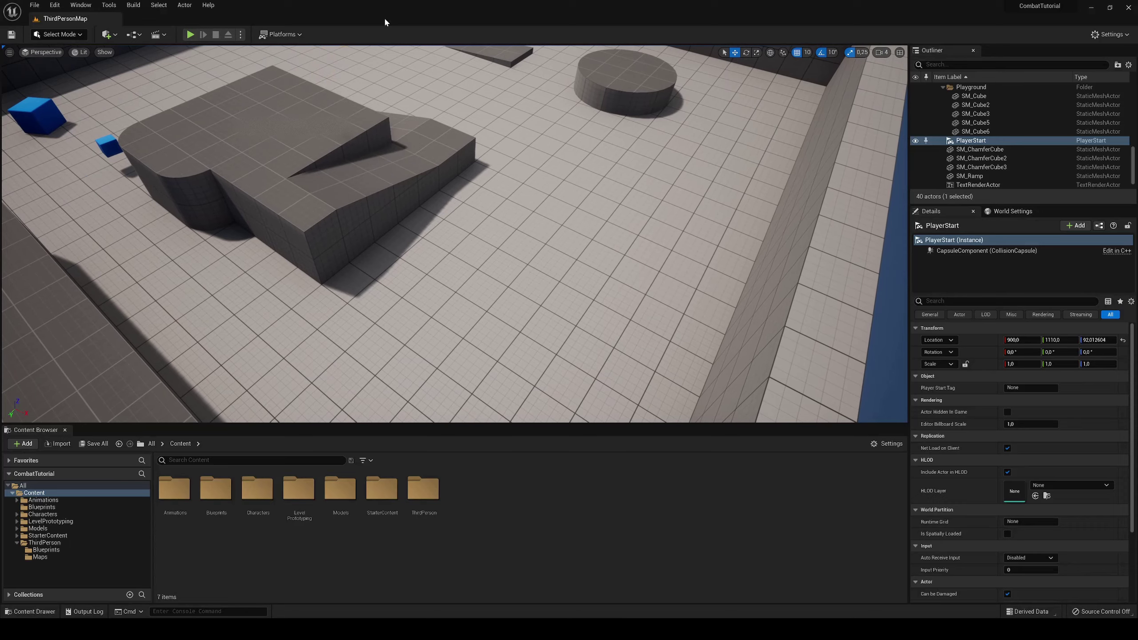
pyautogui.click(198, 36)
pyautogui.press('w')
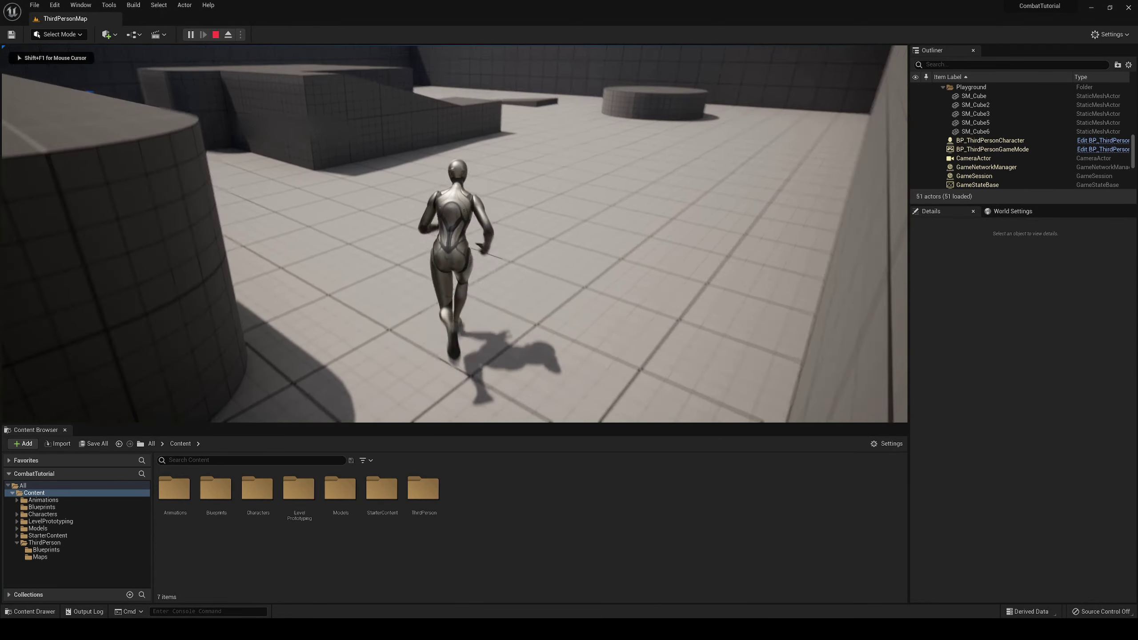
pyautogui.press('space')
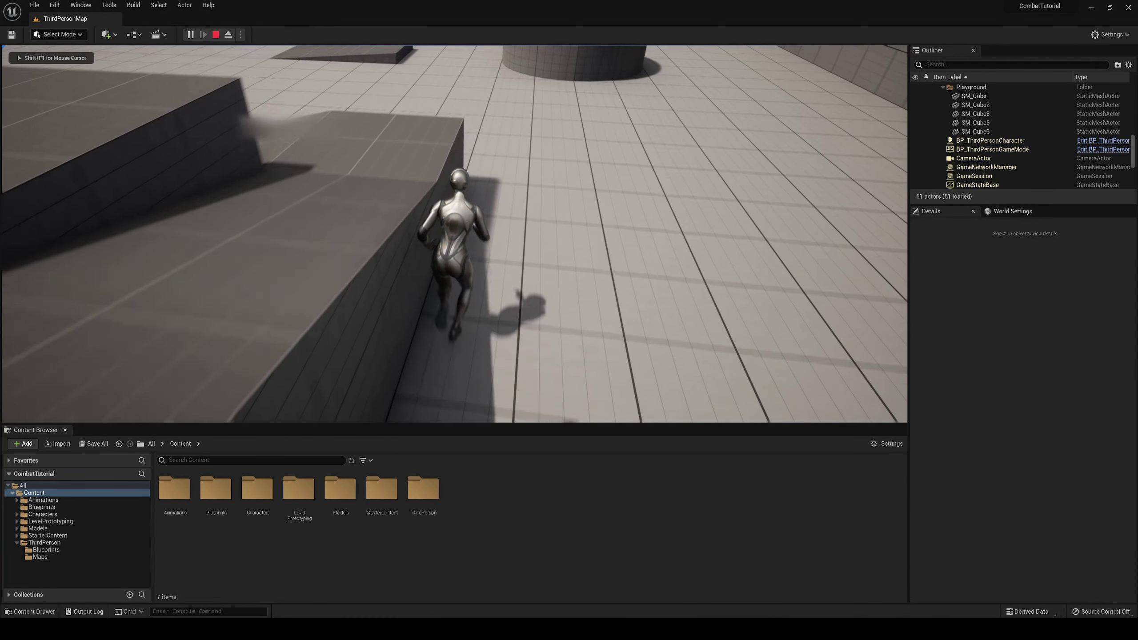
pyautogui.press('space')
pyautogui.press('Escape')
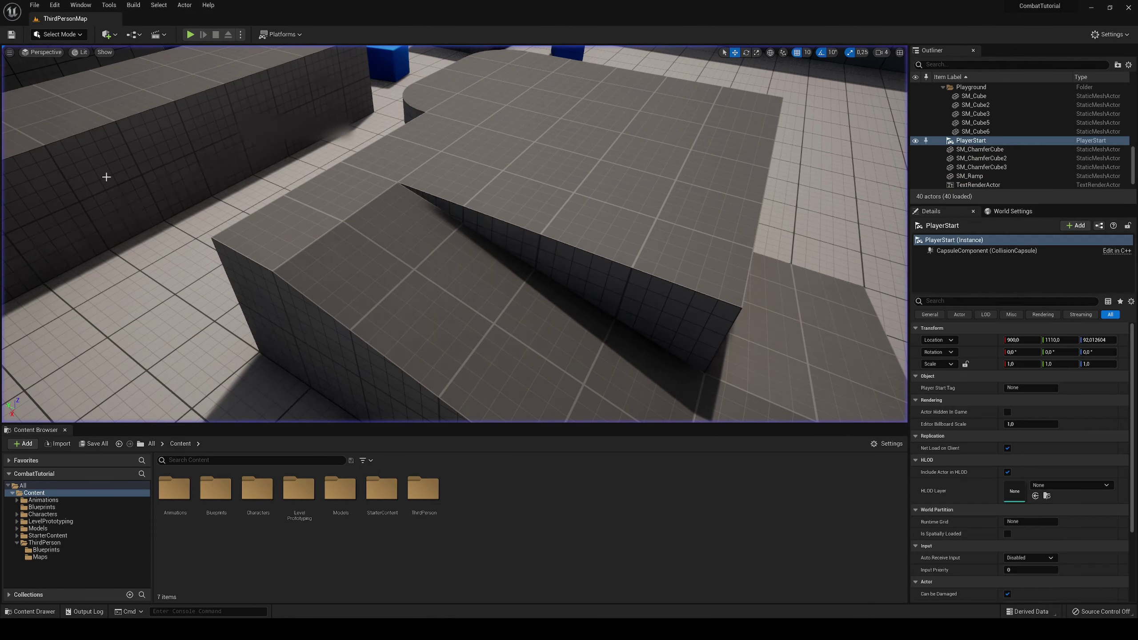
# Step: Set the player to spawn at the Default Player Start and reopen the play options
pyautogui.press('s')
pyautogui.moveTo(404, 224); pyautogui.dragTo(618, 193, button='right')
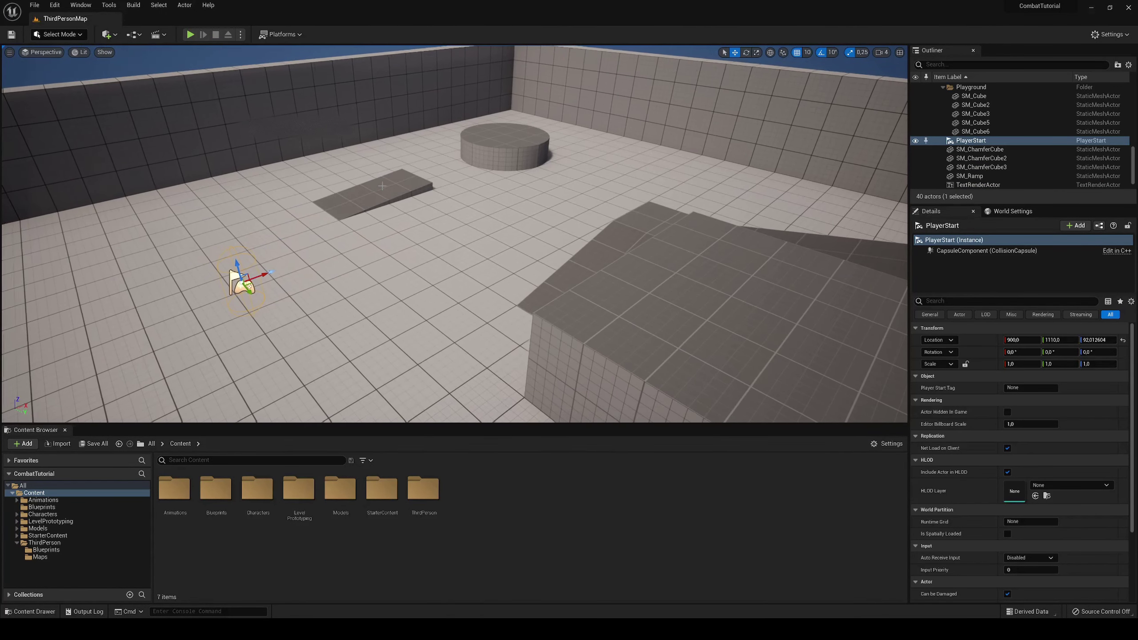
pyautogui.click(241, 35)
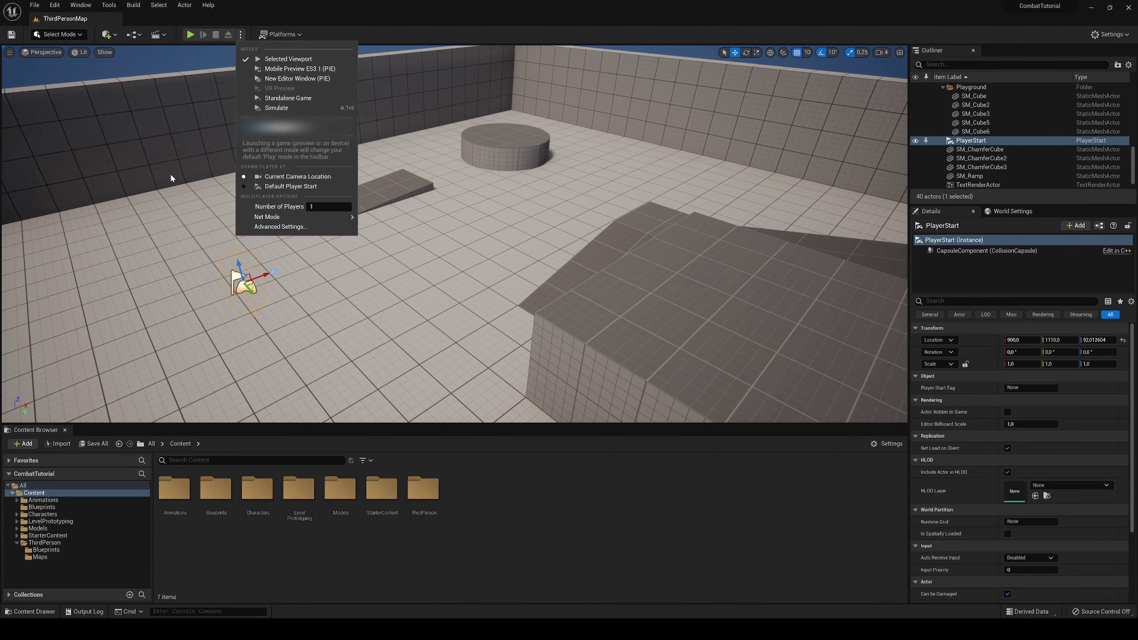
pyautogui.click(287, 188)
pyautogui.press('w')
pyautogui.moveTo(404, 210); pyautogui.dragTo(439, 245, button='right')
pyautogui.click(241, 35)
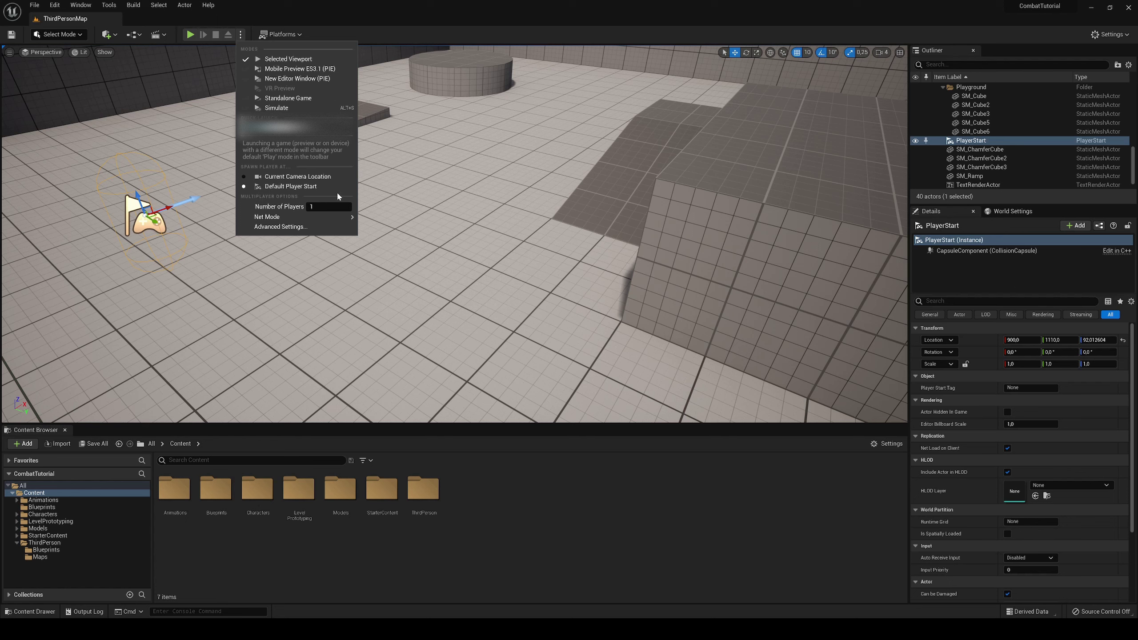
# Step: Set the number of players to 2 and the net mode to Play As Client
pyautogui.click(322, 207)
pyautogui.write('2')
pyautogui.moveTo(312, 218)
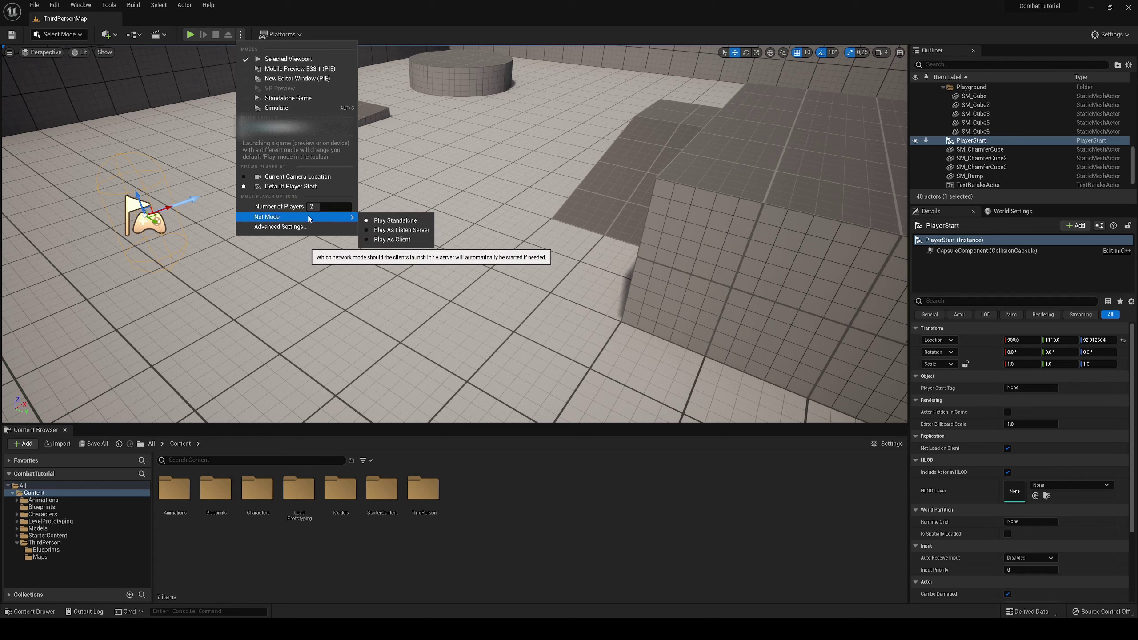
pyautogui.click(388, 240)
# Step: Play the level as two clients, run and jump with one character, and stop the session
pyautogui.click(190, 35)
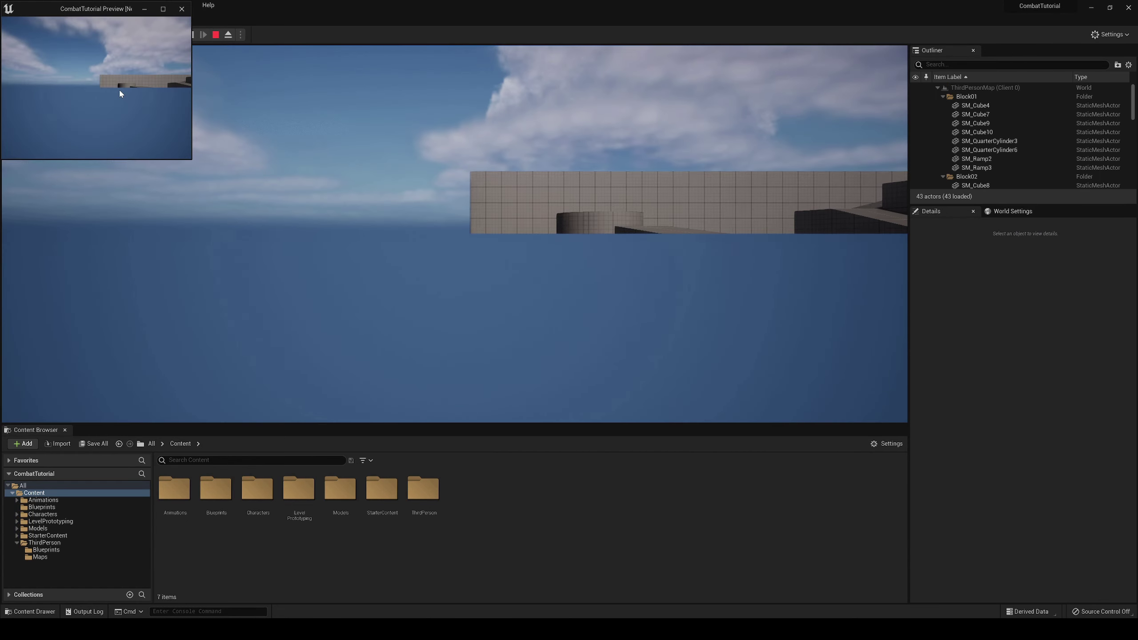
pyautogui.press('w')
pyautogui.press('space')
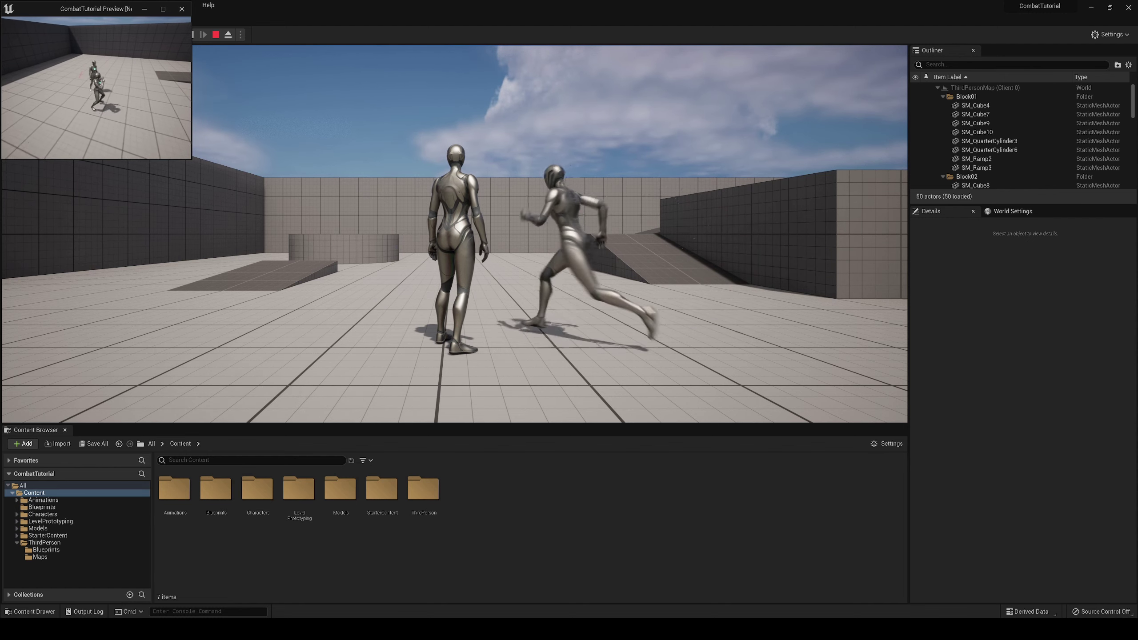
pyautogui.click(216, 35)
# Step: Set the net mode to Play Standalone and the number of players to 1
pyautogui.click(241, 35)
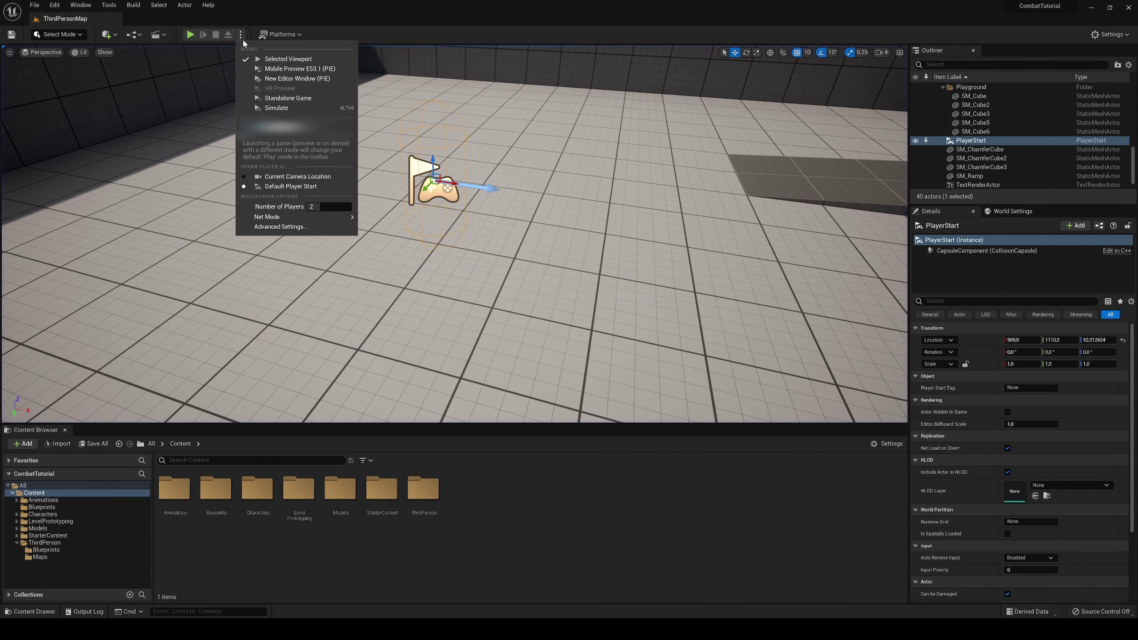
pyautogui.moveTo(338, 218)
pyautogui.click(388, 217)
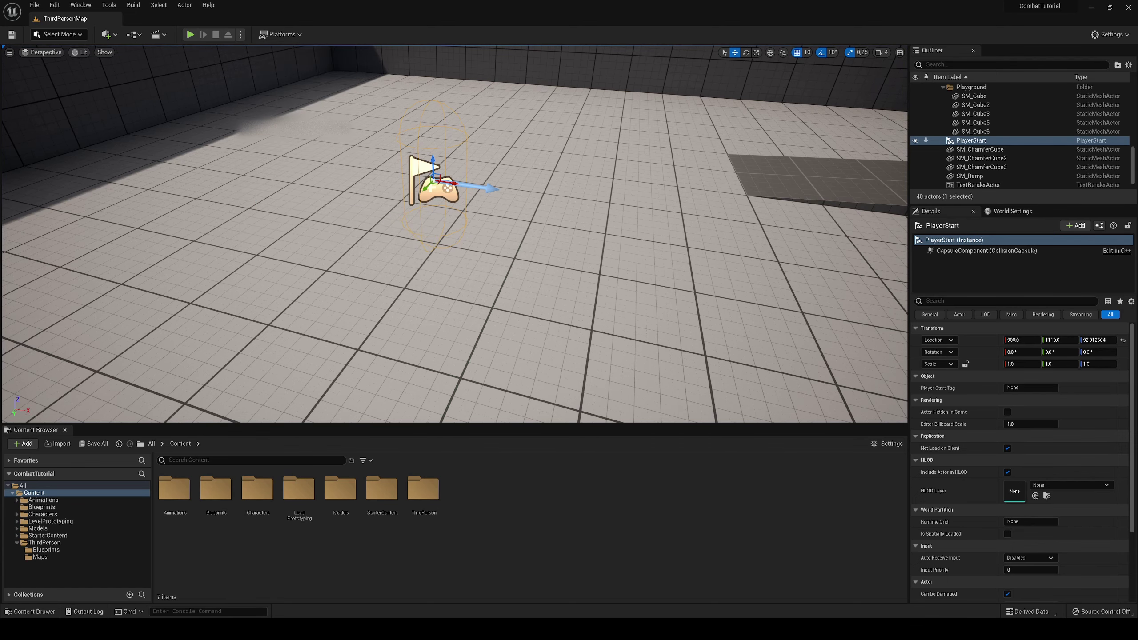
pyautogui.moveTo(388, 215); pyautogui.dragTo(419, 214, button='right')
pyautogui.click(241, 35)
pyautogui.moveTo(314, 217)
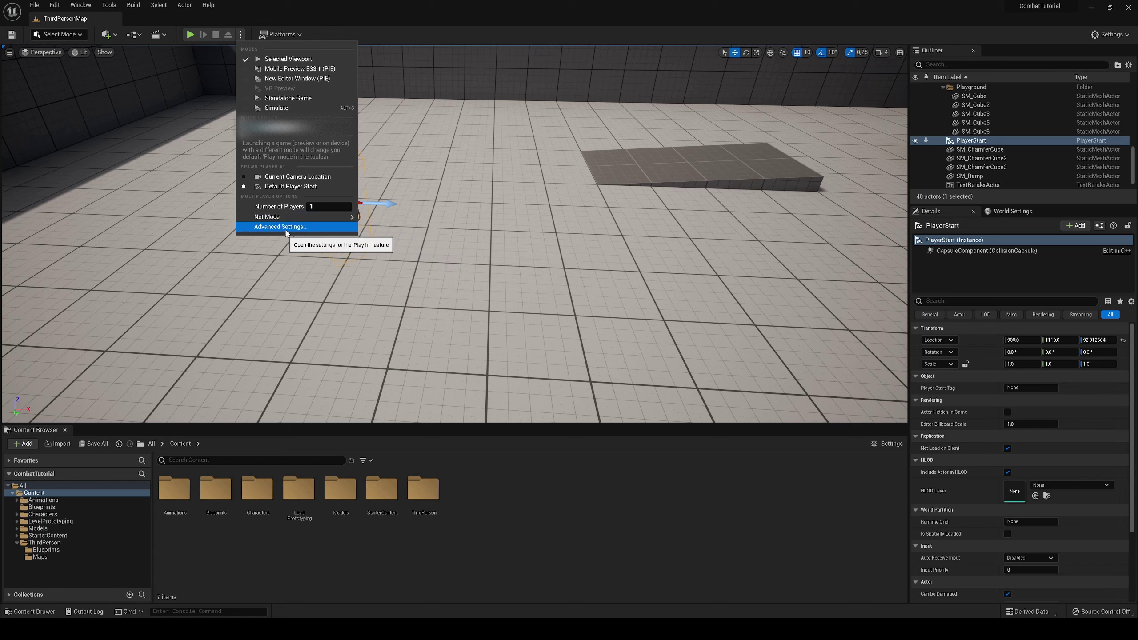
pyautogui.click(242, 35)
# Step: Play the level, detach from the player controller and fly the camera around the character
pyautogui.click(190, 34)
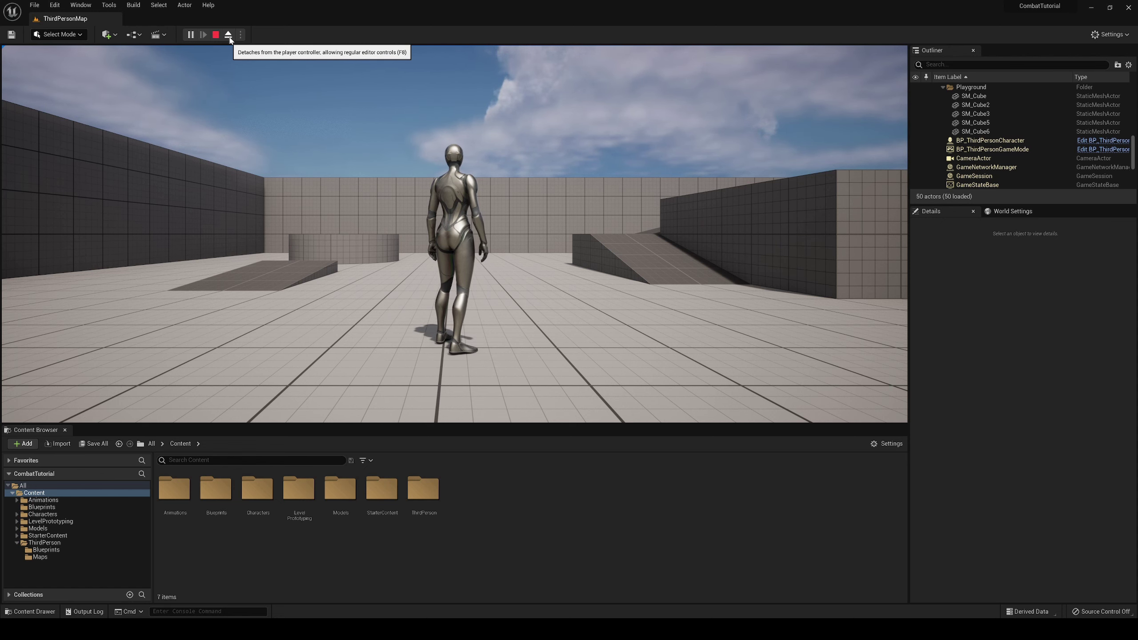
pyautogui.click(228, 36)
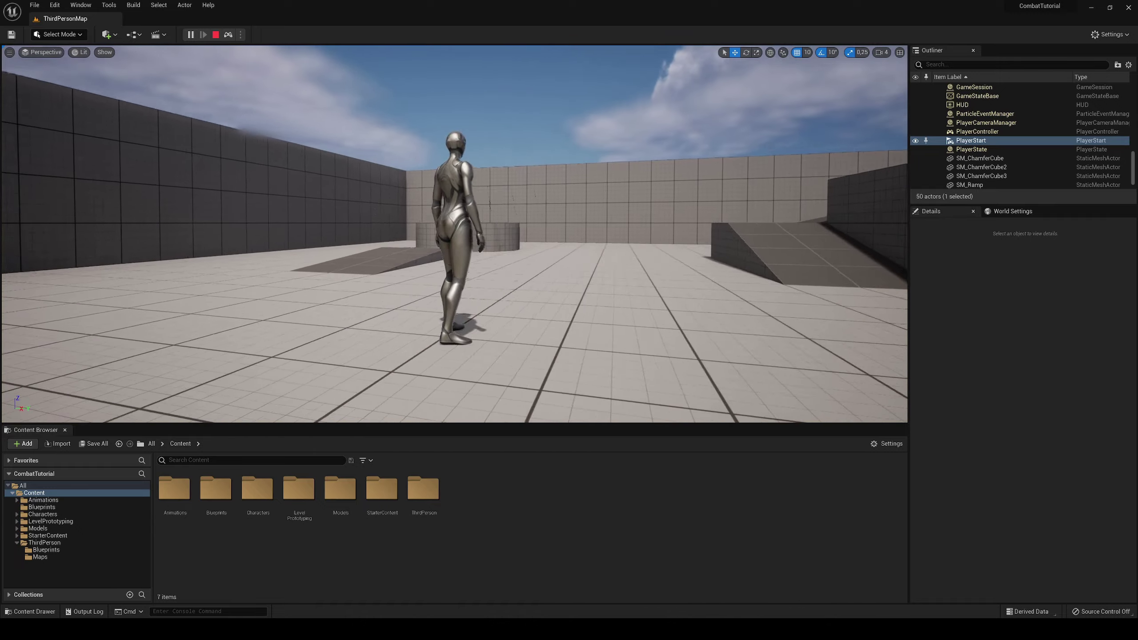
pyautogui.press('s')
pyautogui.moveTo(455, 233); pyautogui.dragTo(354, 287, button='right')
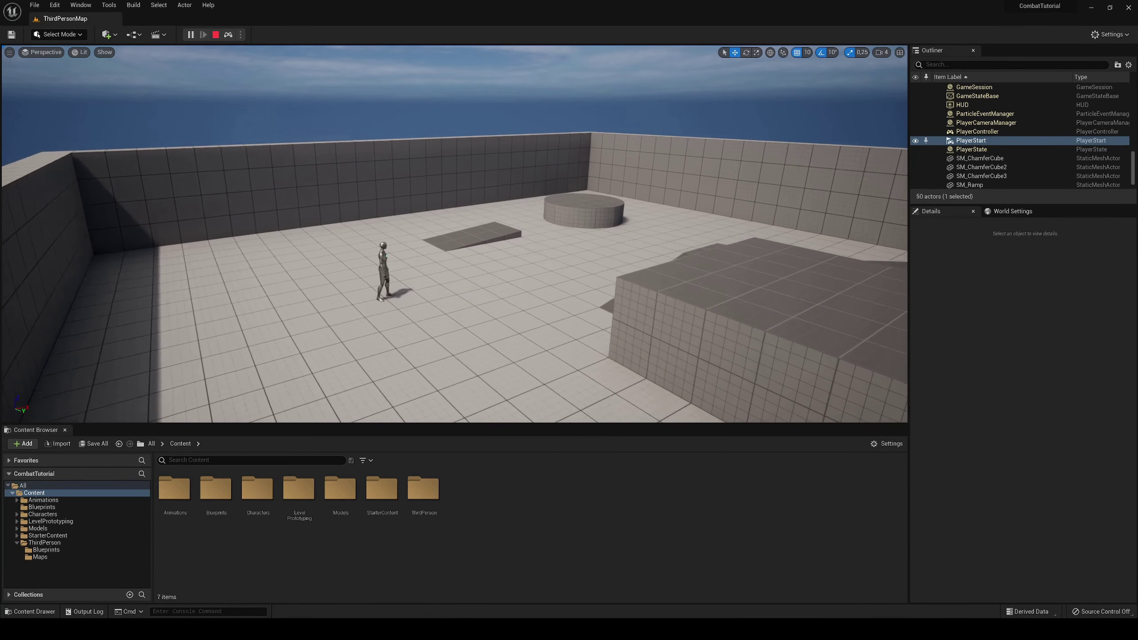
pyautogui.moveTo(410, 153); pyautogui.dragTo(412, 158, button='right')
pyautogui.press('w')
pyautogui.moveTo(294, 183); pyautogui.dragTo(528, 247, button='right')
pyautogui.press('a')
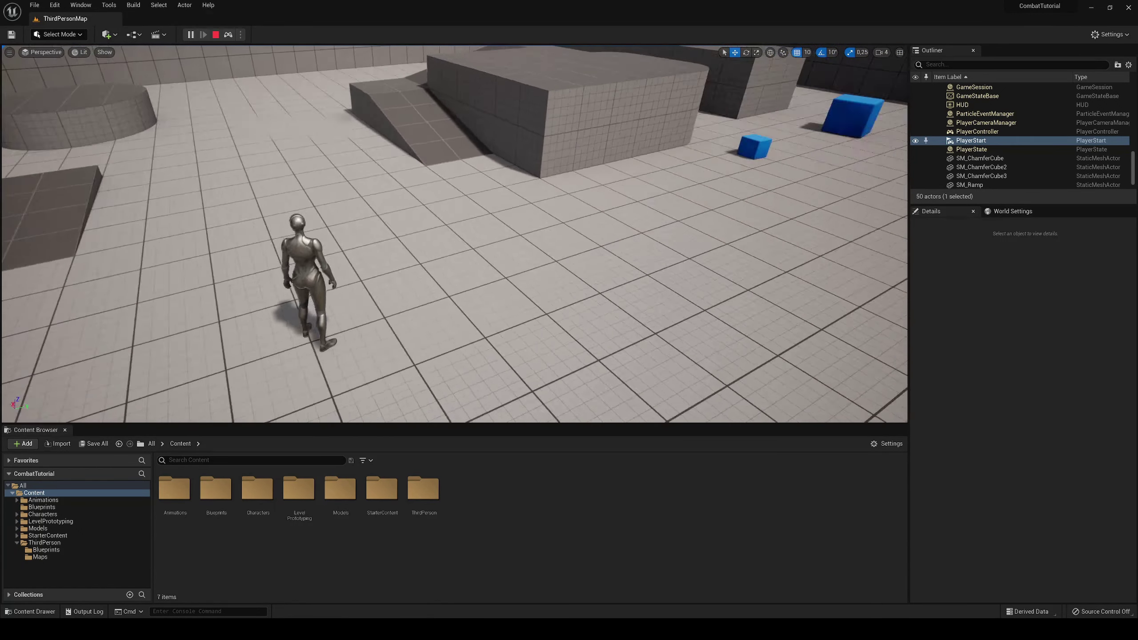
pyautogui.moveTo(345, 181); pyautogui.dragTo(528, 202, button='right')
# Step: Select the character in the running level to view its details, and stop the session
pyautogui.click(479, 191)
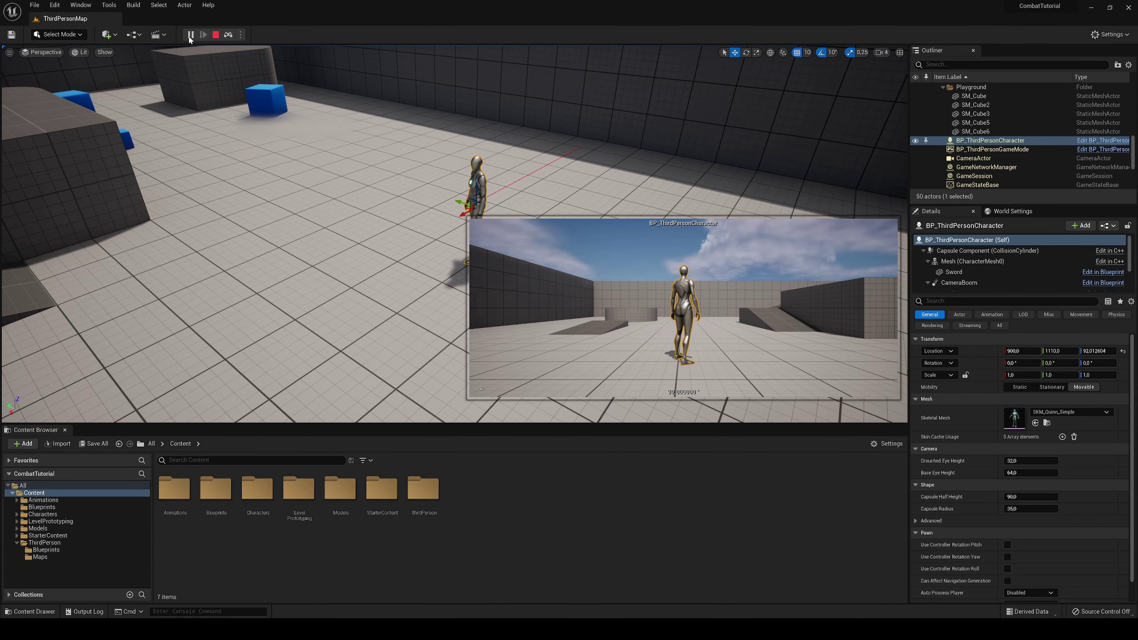
pyautogui.click(192, 39)
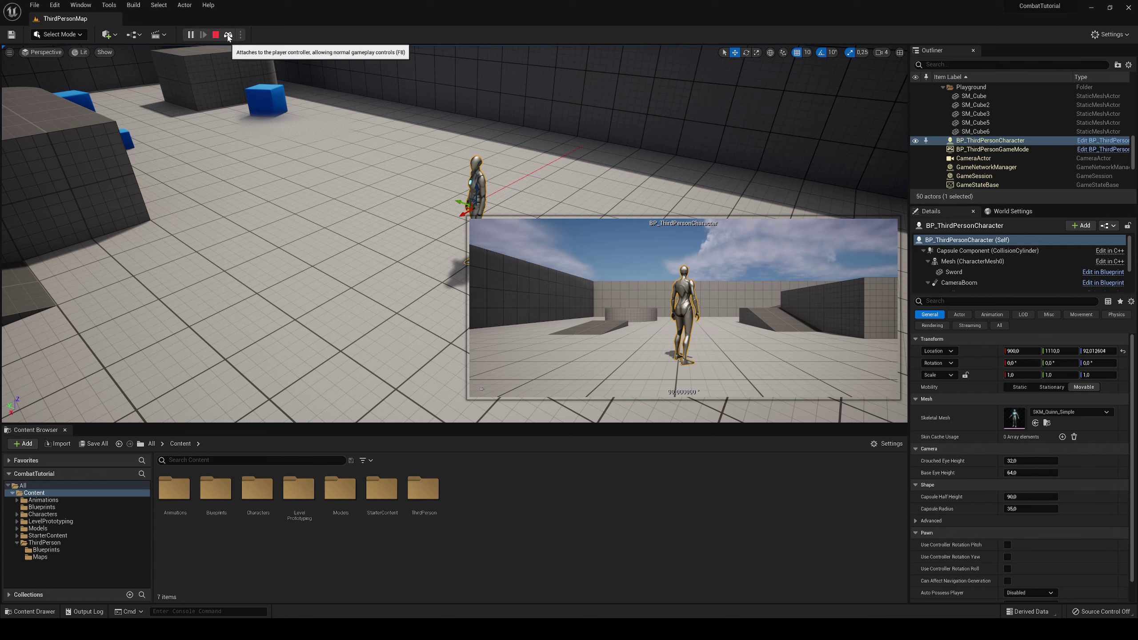
pyautogui.click(215, 35)
pyautogui.click(239, 39)
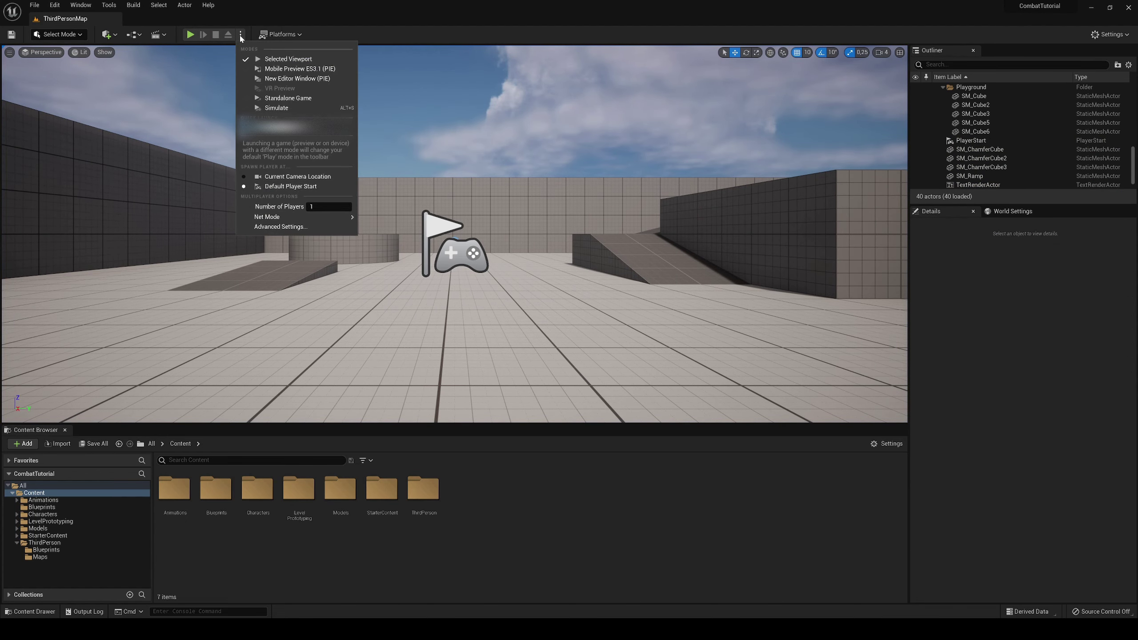
pyautogui.click(240, 37)
pyautogui.click(281, 36)
pyautogui.click(281, 37)
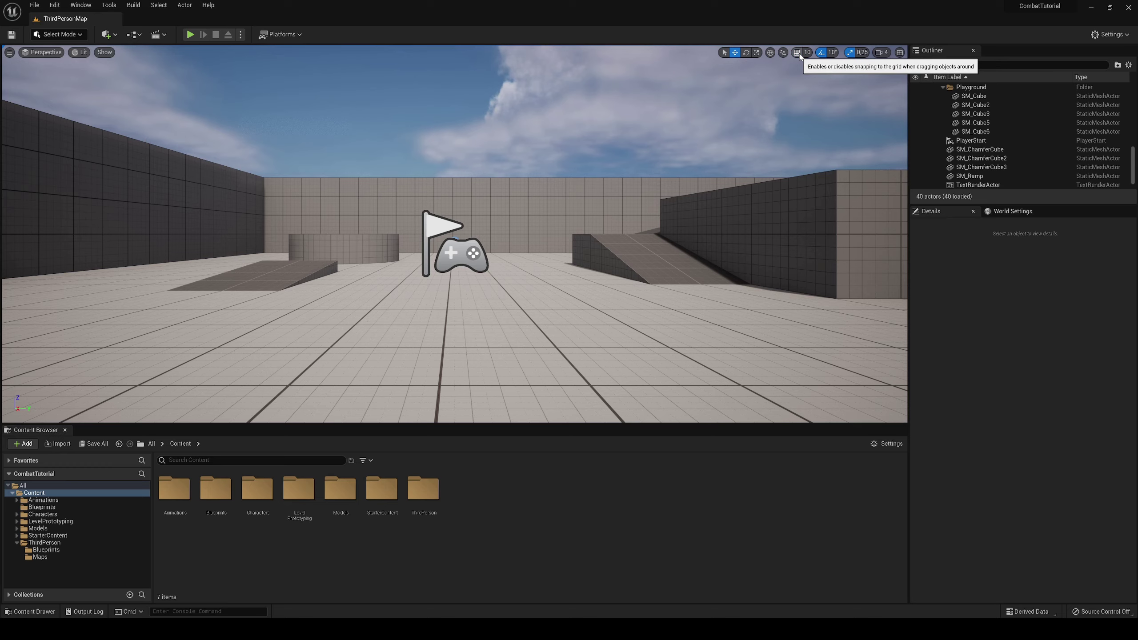
# Step: Move the small blue chamfer cube along the Y axis to 2100 with grid snapping on
pyautogui.moveTo(451, 236); pyautogui.dragTo(520, 256, button='right')
pyautogui.click(452, 236)
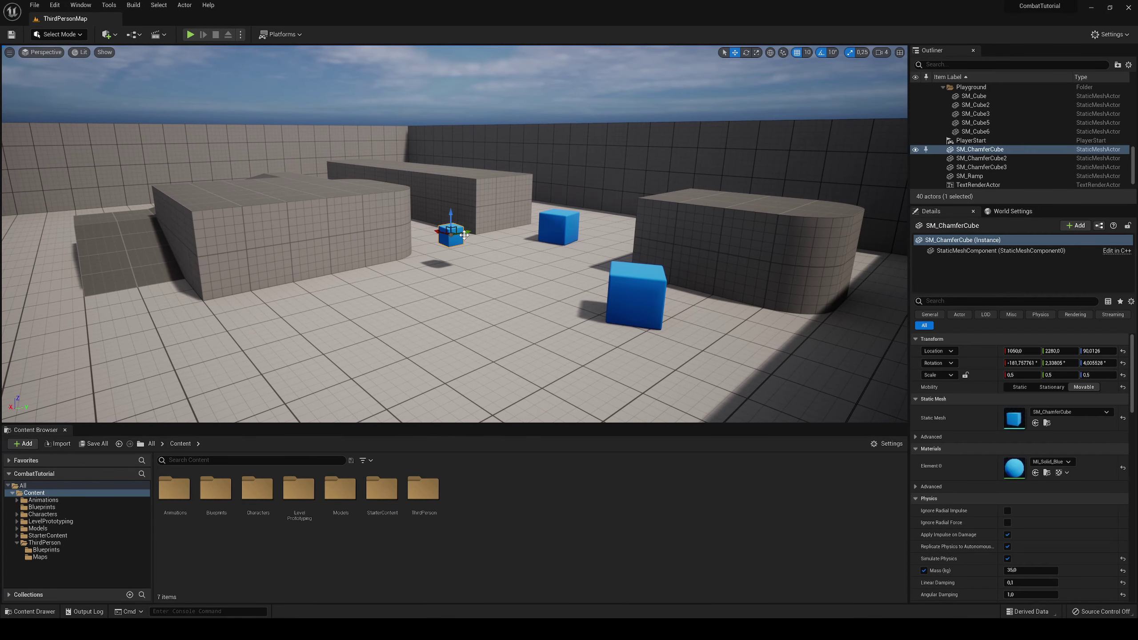
pyautogui.moveTo(469, 234); pyautogui.dragTo(413, 242)
# Step: Try grid snap sizes of 5000 and 100 for moving the small blue cube
pyautogui.click(806, 56)
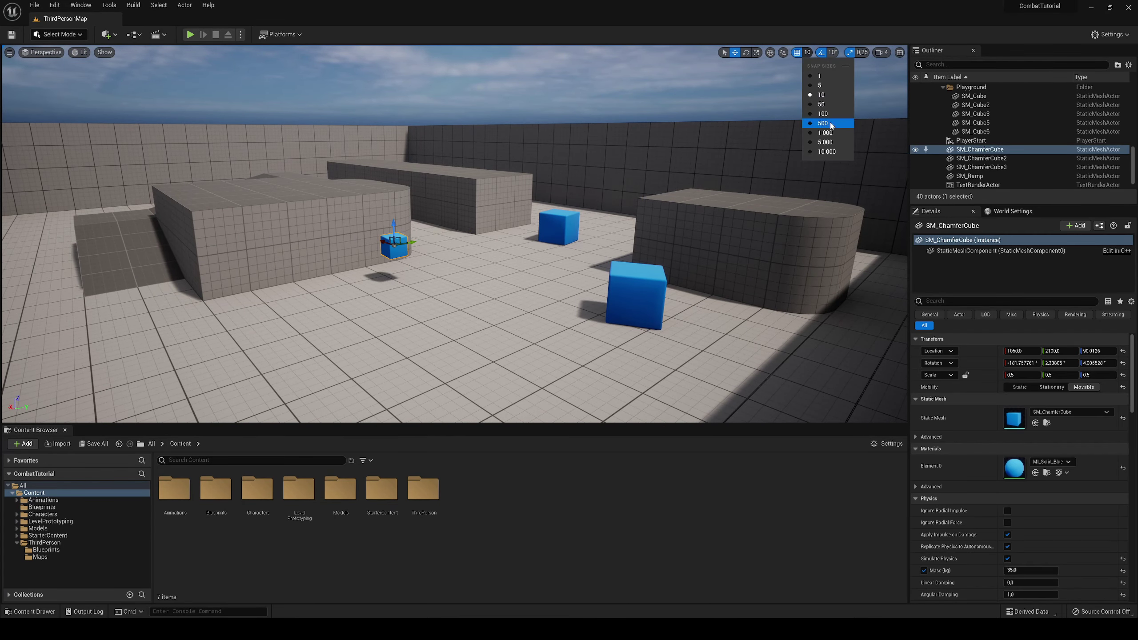
pyautogui.click(817, 143)
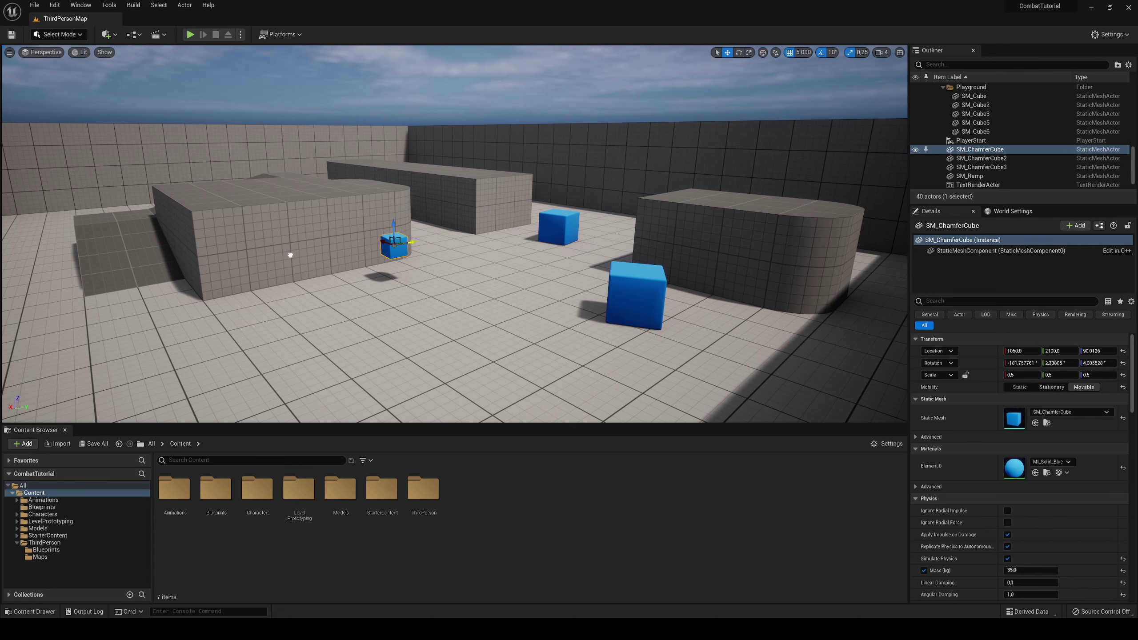
pyautogui.moveTo(133, 266); pyautogui.dragTo(99, 297, button='right')
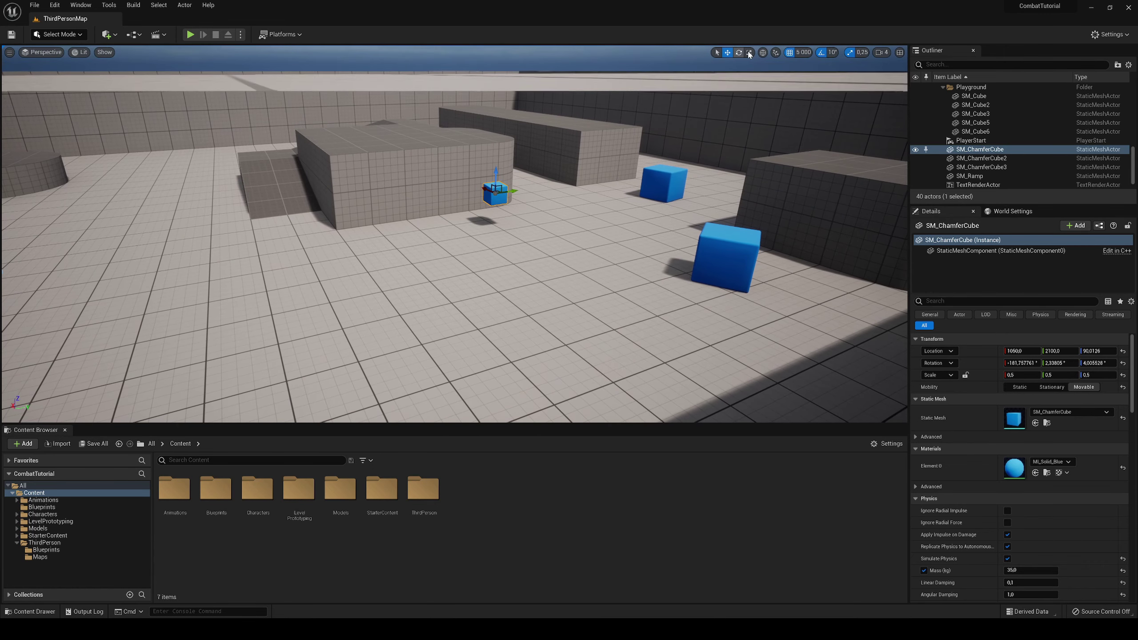
pyautogui.click(800, 52)
pyautogui.click(817, 114)
pyautogui.moveTo(514, 193)
pyautogui.mouseDown()
pyautogui.moveTo(323, 201)
pyautogui.moveTo(520, 198)
pyautogui.mouseUp()
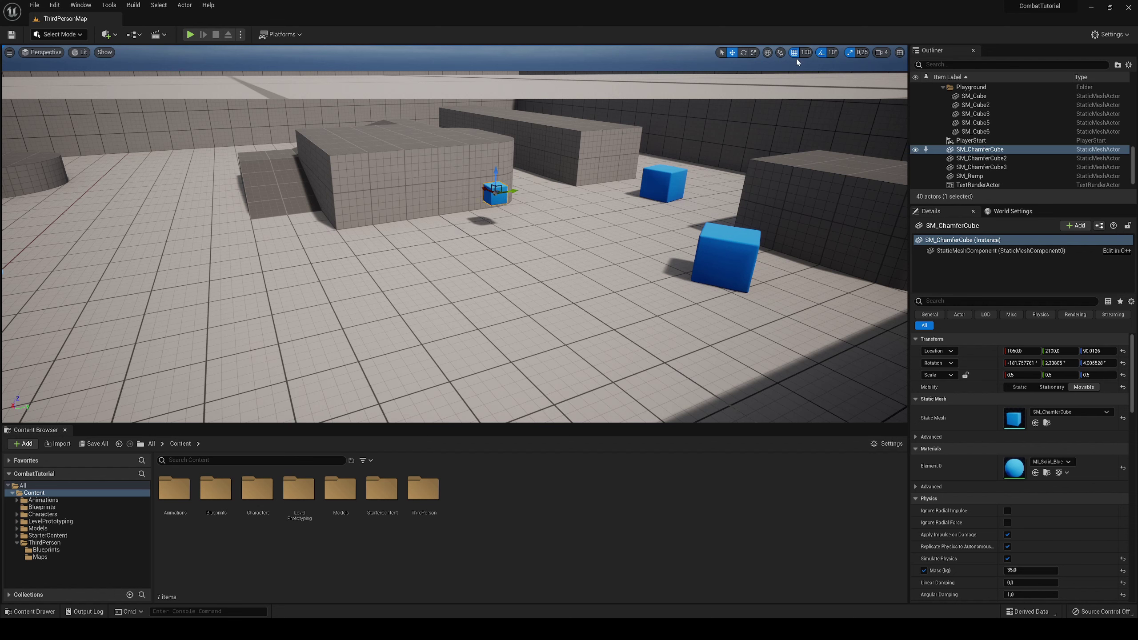
# Step: Turn off grid snapping and move the small blue cube freely along the Y axis to about 2231
pyautogui.click(795, 59)
pyautogui.click(495, 195)
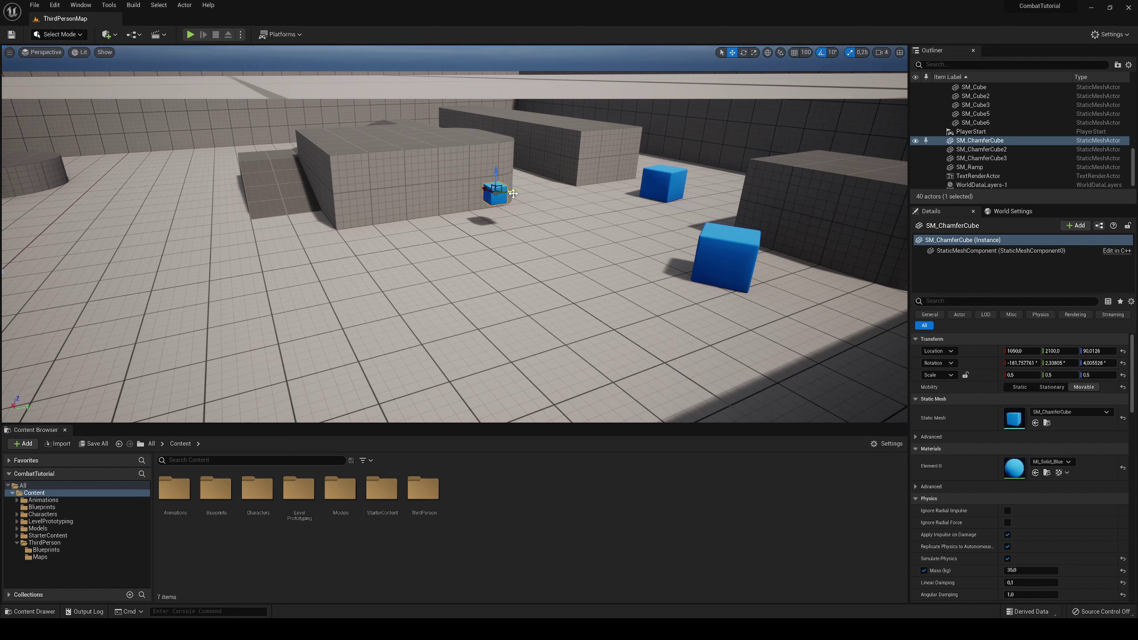
pyautogui.moveTo(513, 191); pyautogui.dragTo(553, 186)
# Step: Turn grid snapping back on with a snap size of 10
pyautogui.click(802, 53)
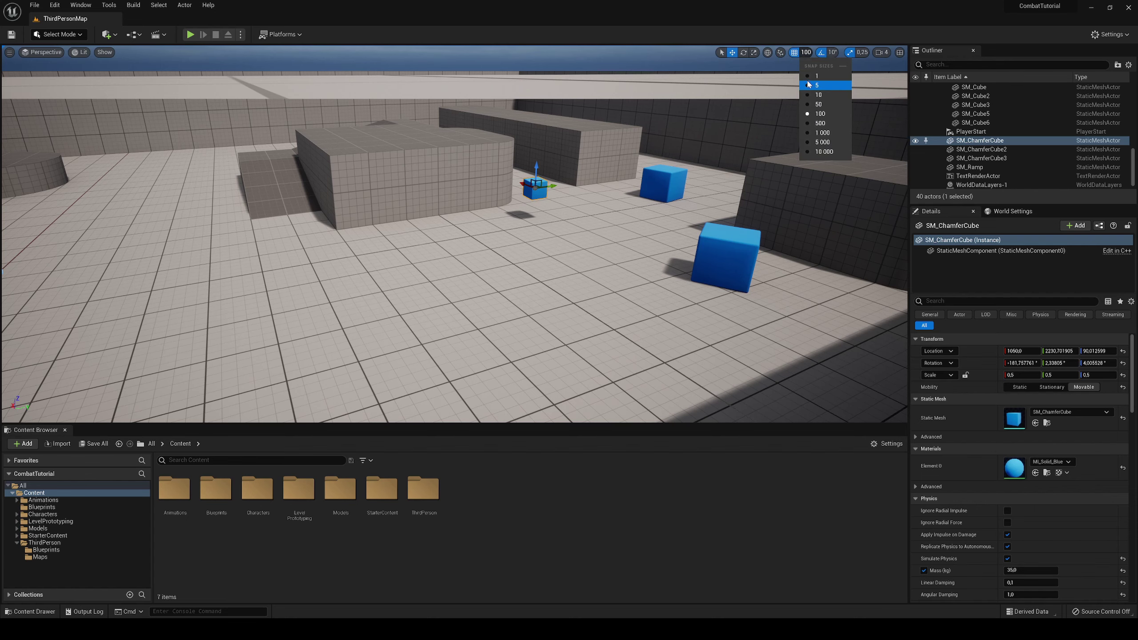
pyautogui.click(820, 95)
pyautogui.moveTo(536, 233); pyautogui.dragTo(565, 249, button='right')
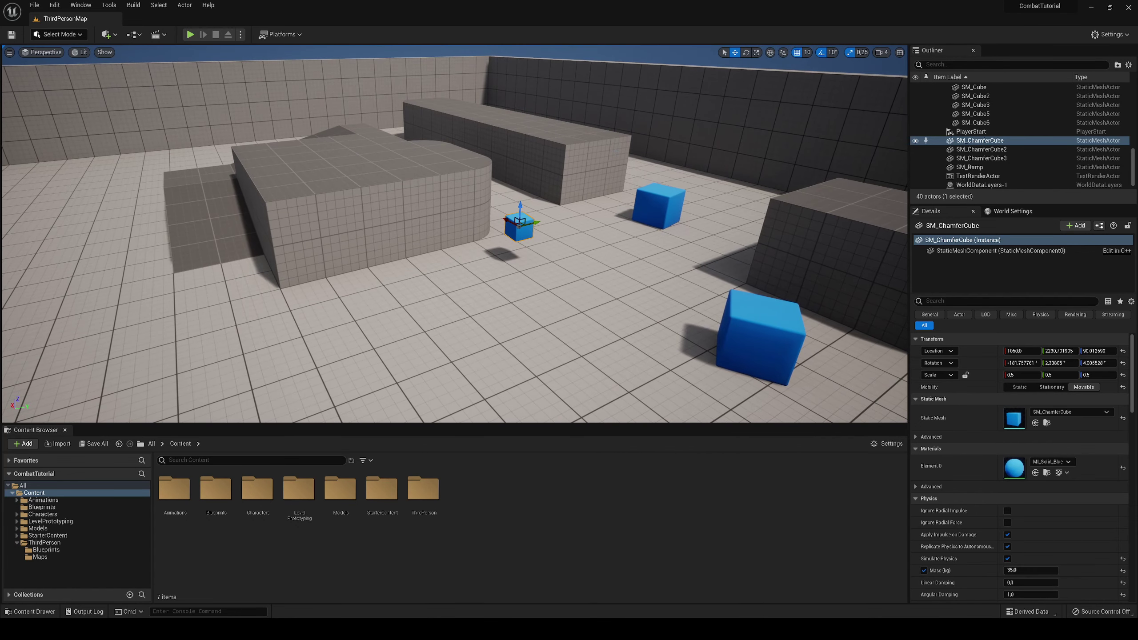
# Step: Set the camera speed to 8 and fly through the level to test it
pyautogui.click(884, 56)
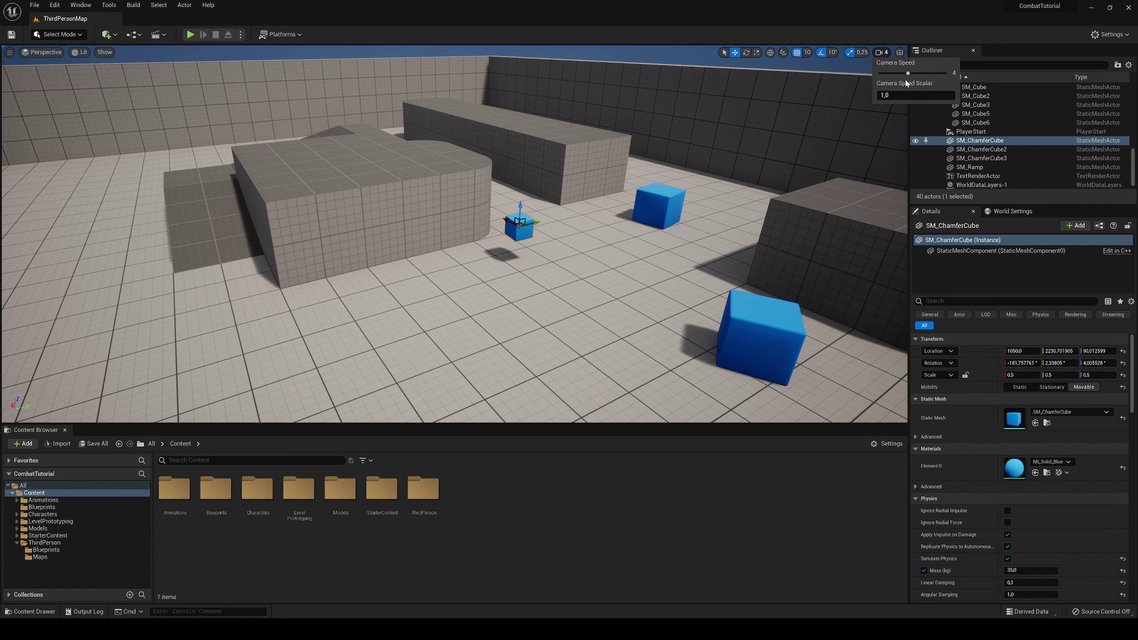
pyautogui.press('w')
pyautogui.moveTo(637, 117); pyautogui.dragTo(661, 83, button='right')
pyautogui.press('s')
pyautogui.press('w')
pyautogui.press('f')
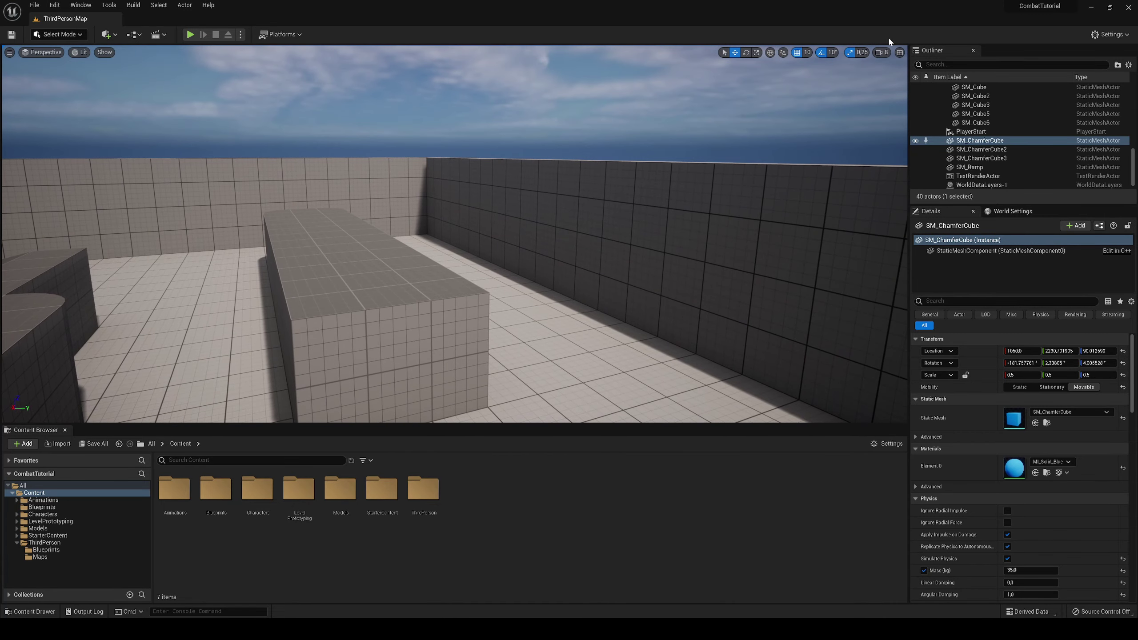
# Step: Set the camera speed to 4 and fly back to the blue cubes
pyautogui.click(887, 52)
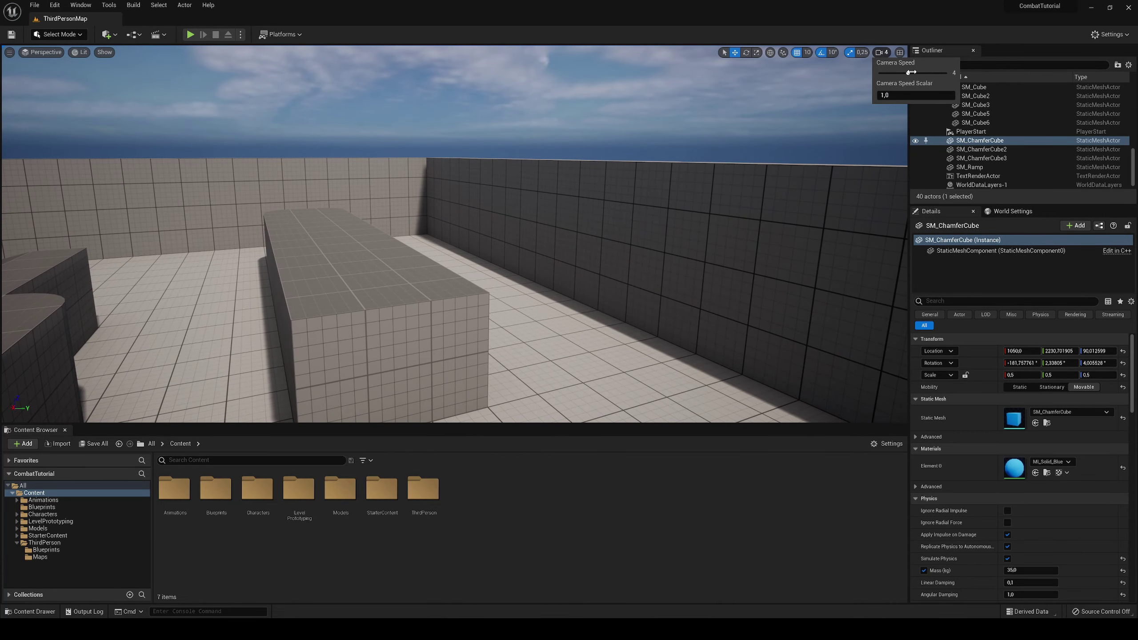
pyautogui.press('s')
pyautogui.moveTo(852, 89); pyautogui.dragTo(836, 125, button='right')
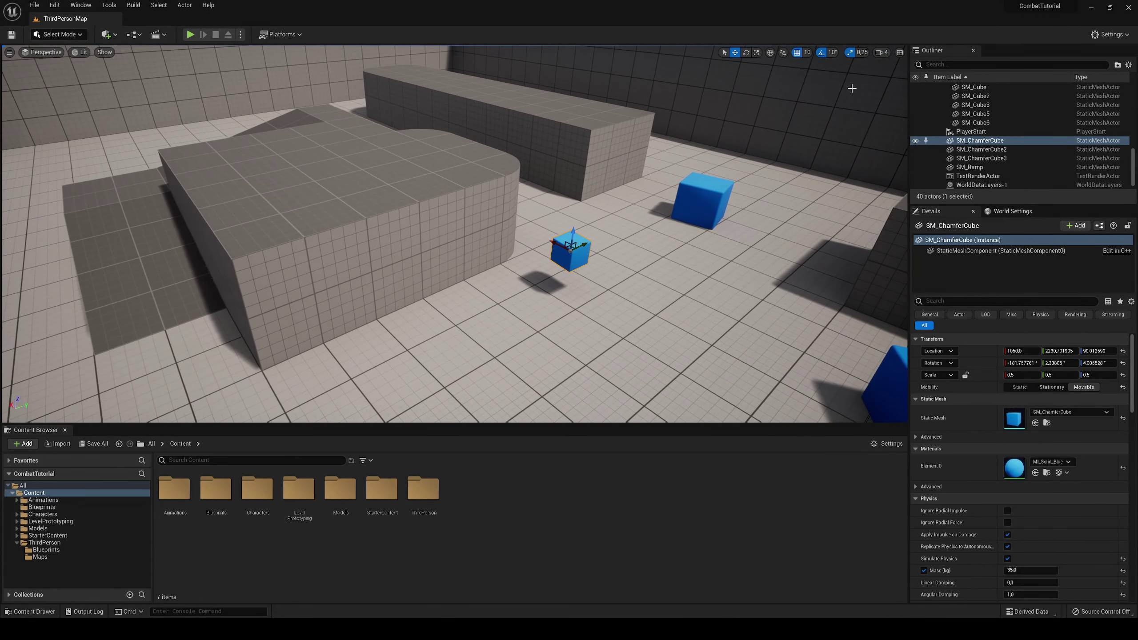
# Step: Switch to the four-pane viewport layout and fly around the level in the Perspective pane
pyautogui.click(899, 53)
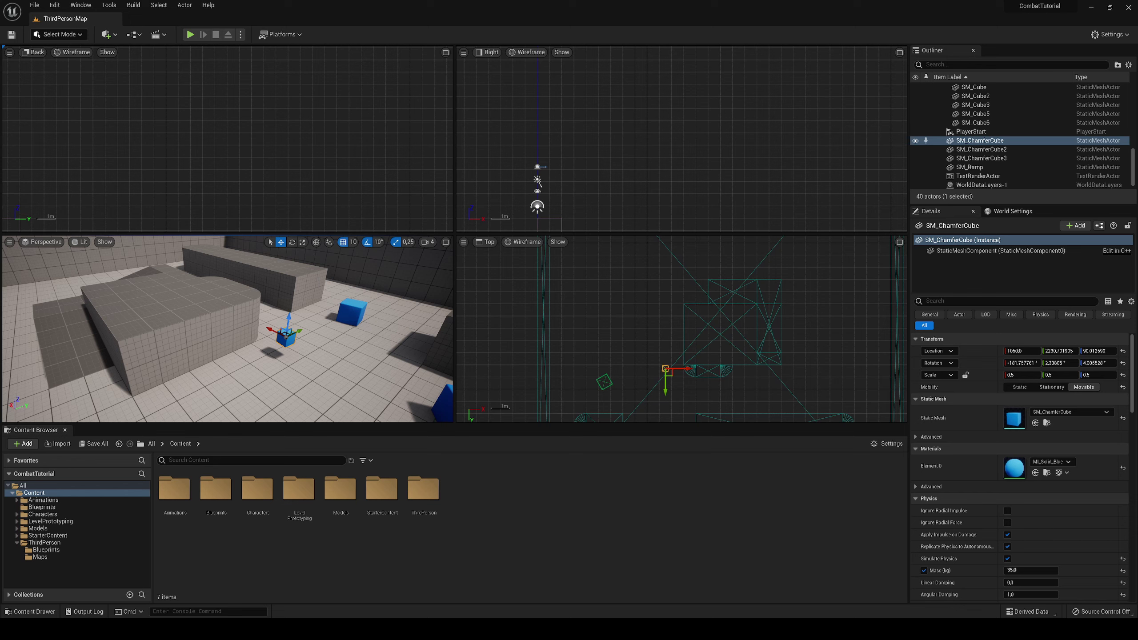
pyautogui.press('s')
pyautogui.moveTo(269, 330); pyautogui.dragTo(251, 324, button='right')
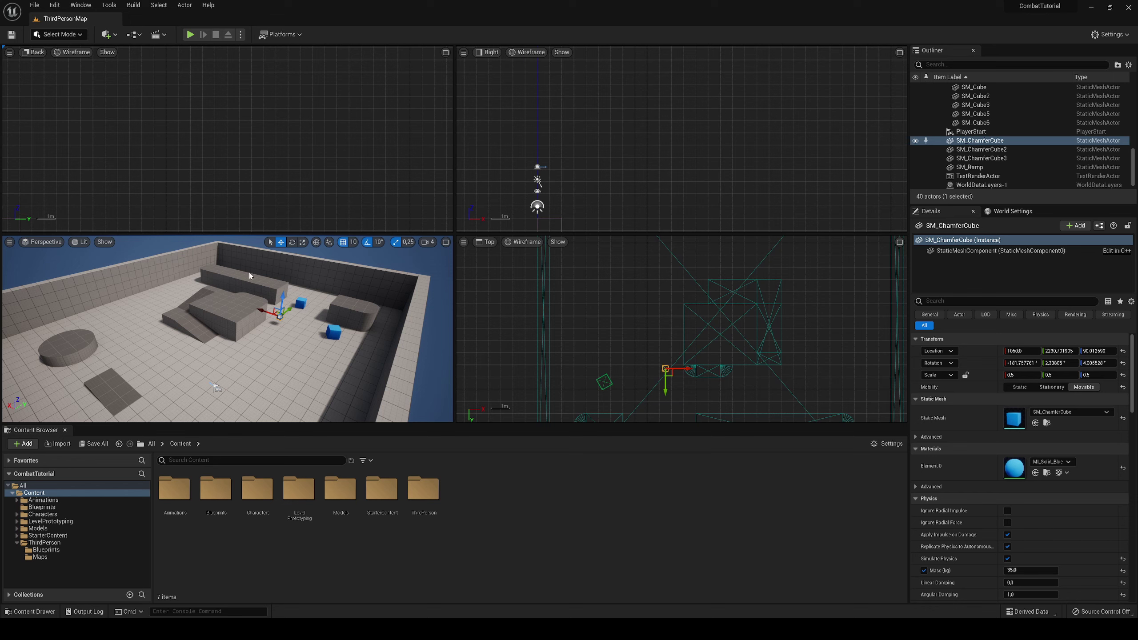
pyautogui.moveTo(274, 309); pyautogui.dragTo(249, 314, button='right')
pyautogui.press('w')
pyautogui.press('s')
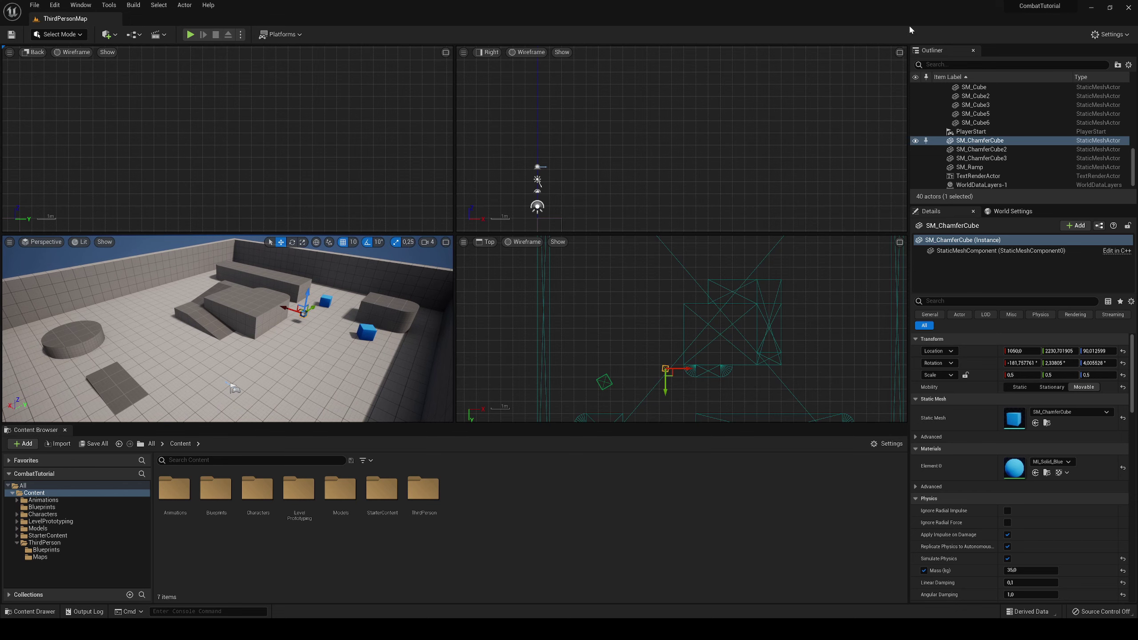
# Step: Maximize and restore the Right wireframe view, and maximize the Perspective view
pyautogui.click(900, 53)
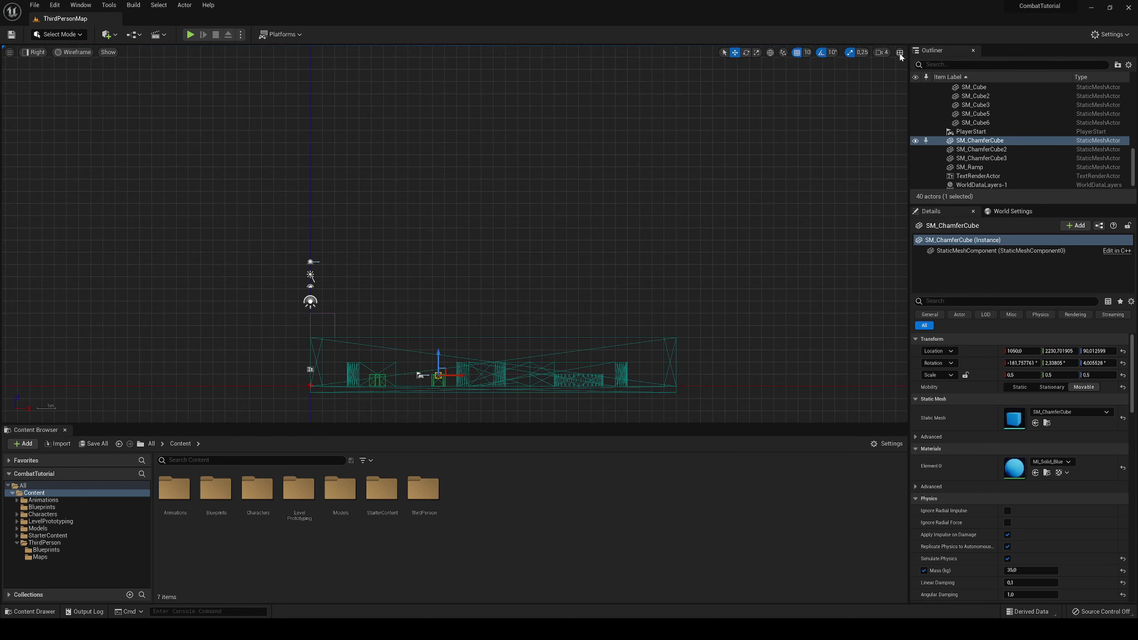
pyautogui.click(900, 52)
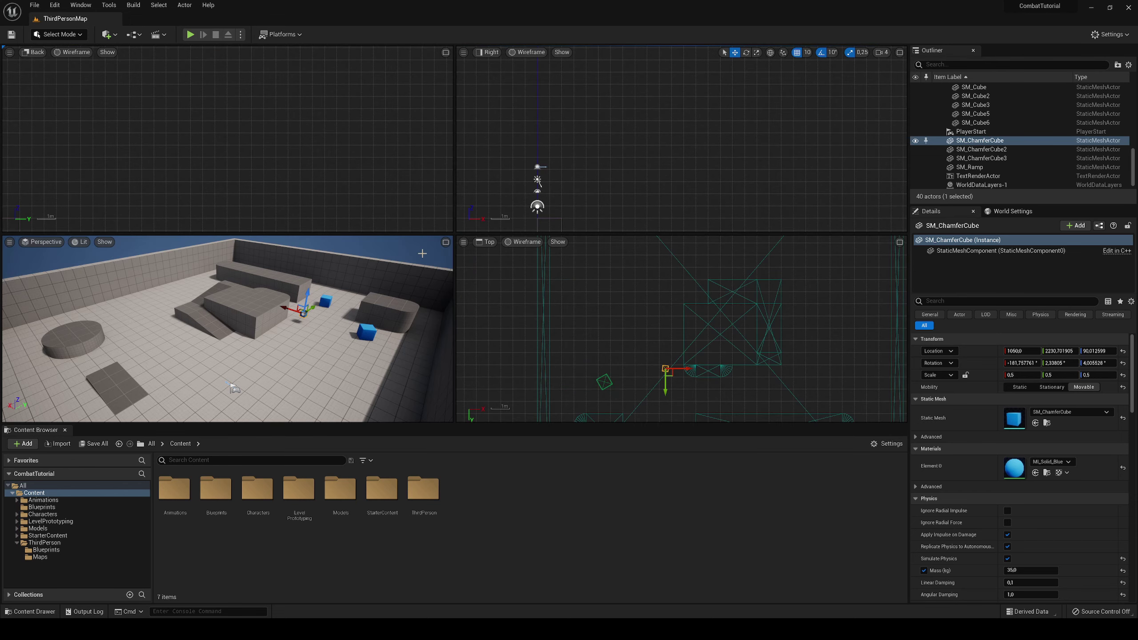
pyautogui.click(446, 242)
pyautogui.scroll(5, 464, 355)
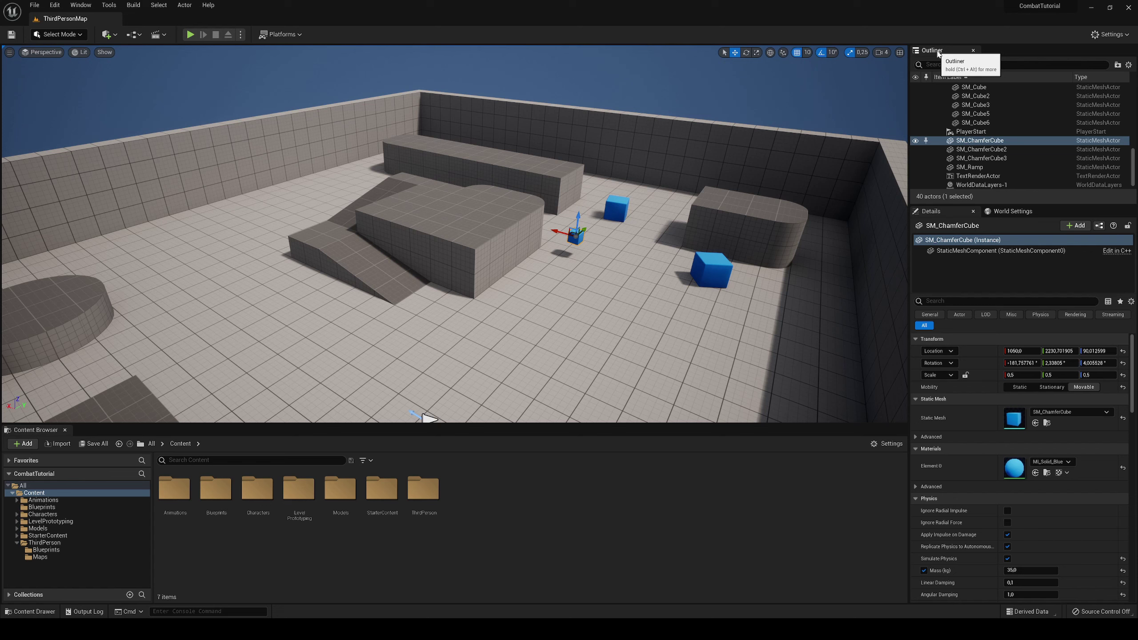
# Step: Select SM_Cube4 and SM_QuarterCylinder6 one after the other from the Block01 folder of the Outliner
pyautogui.scroll(10, 993, 123)
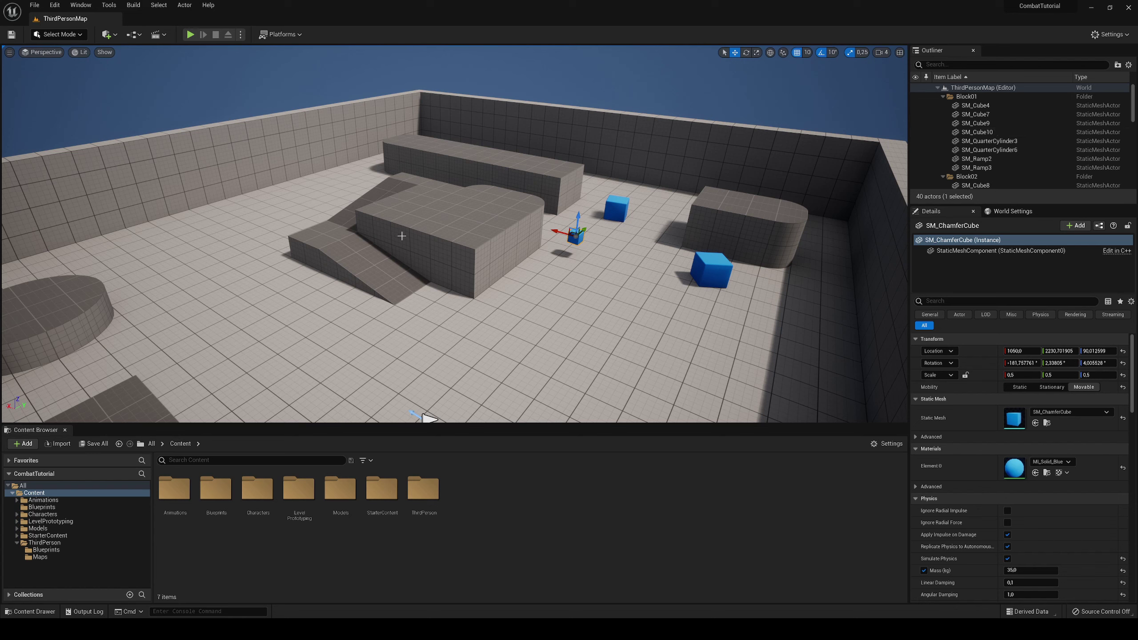
pyautogui.click(975, 107)
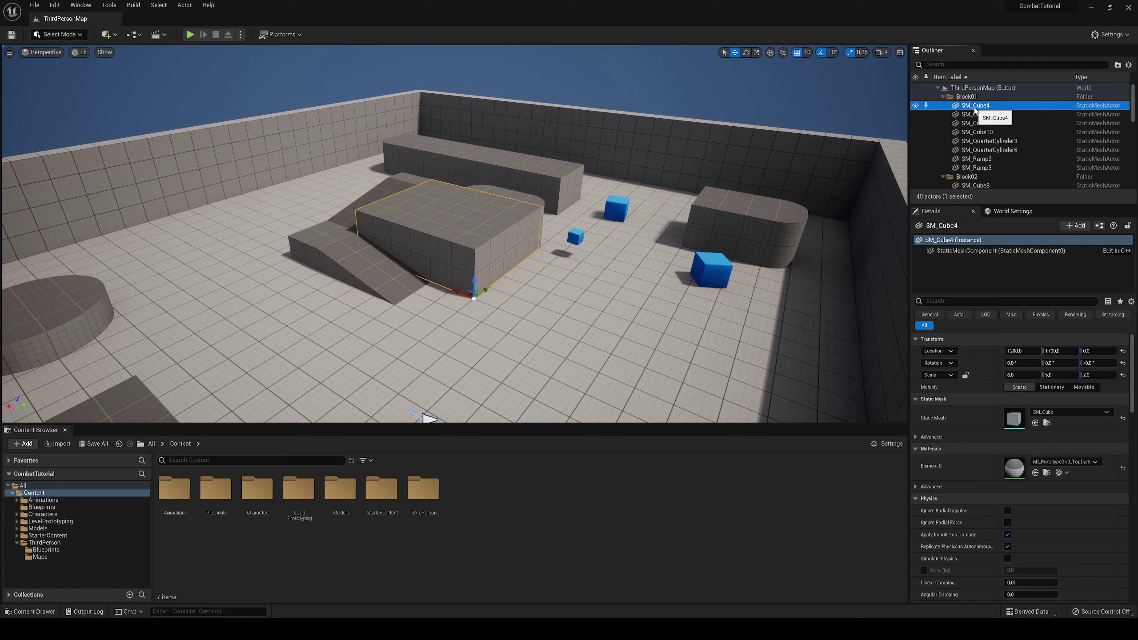
pyautogui.click(989, 150)
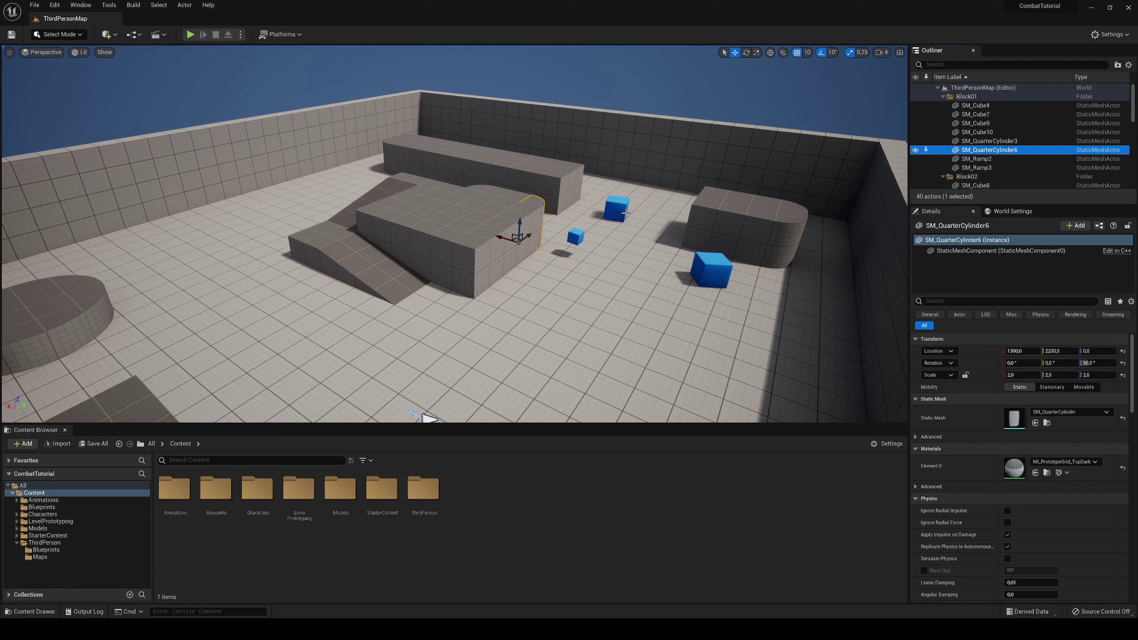
# Step: Select the rear blue cube in the level and collapse the Block01 and Block02 folders in the Outliner
pyautogui.click(619, 207)
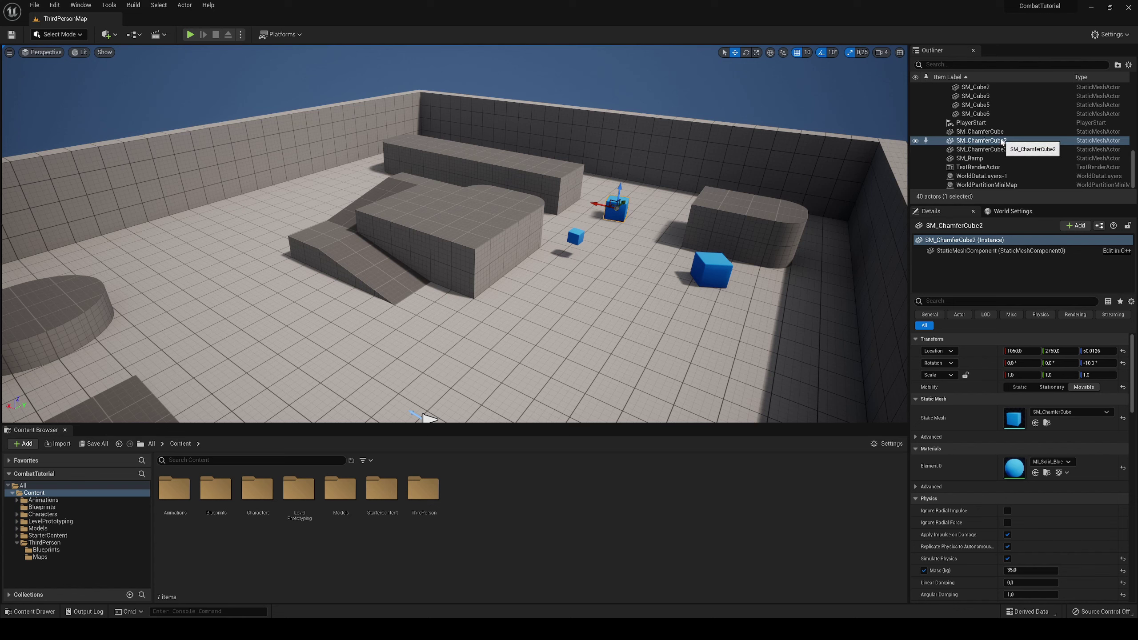
pyautogui.scroll(10, 1002, 143)
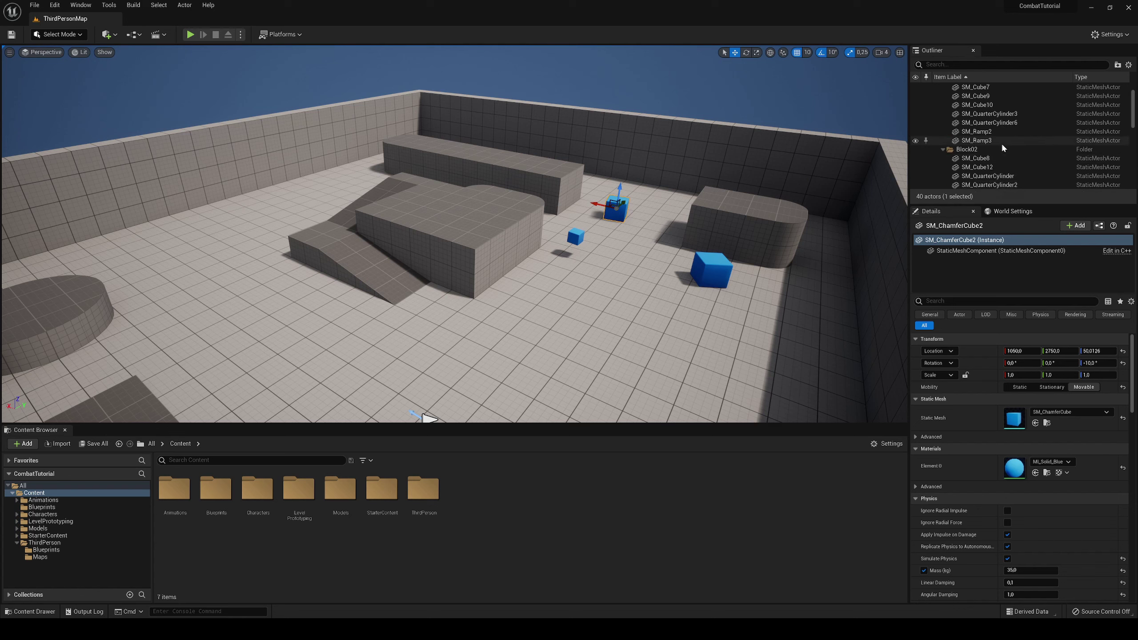
pyautogui.click(943, 97)
pyautogui.click(943, 105)
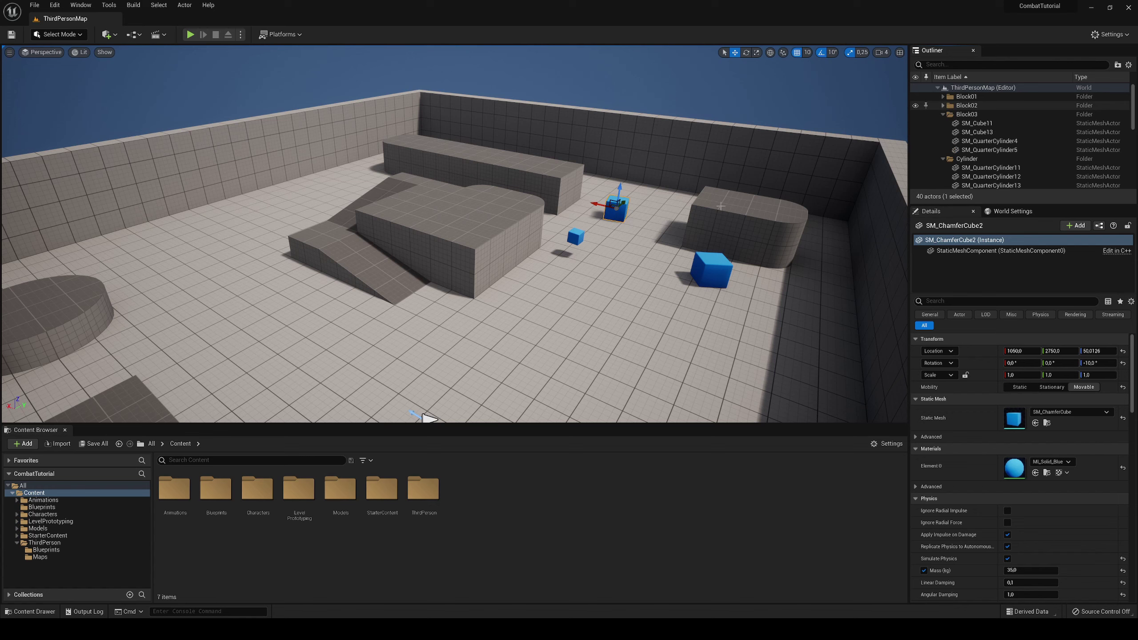
# Step: Search the Outliner for "cloud" and select the VolumetricCloud actor
pyautogui.press('s')
pyautogui.moveTo(538, 251); pyautogui.dragTo(470, 264, button='right')
pyautogui.scroll(-7, 966, 118)
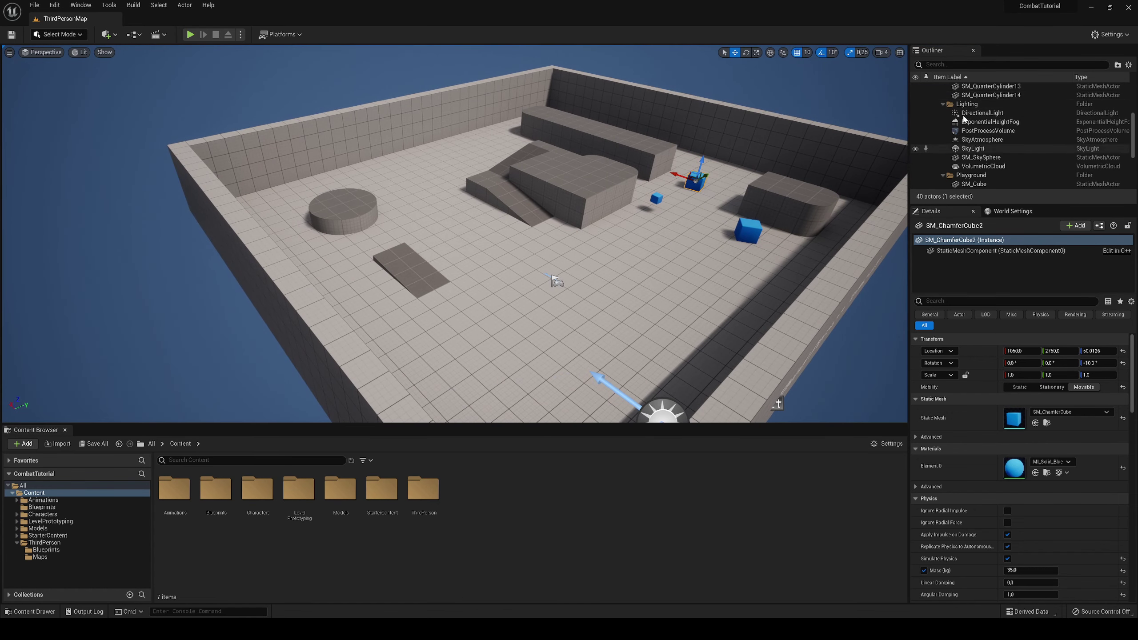
pyautogui.click(943, 65)
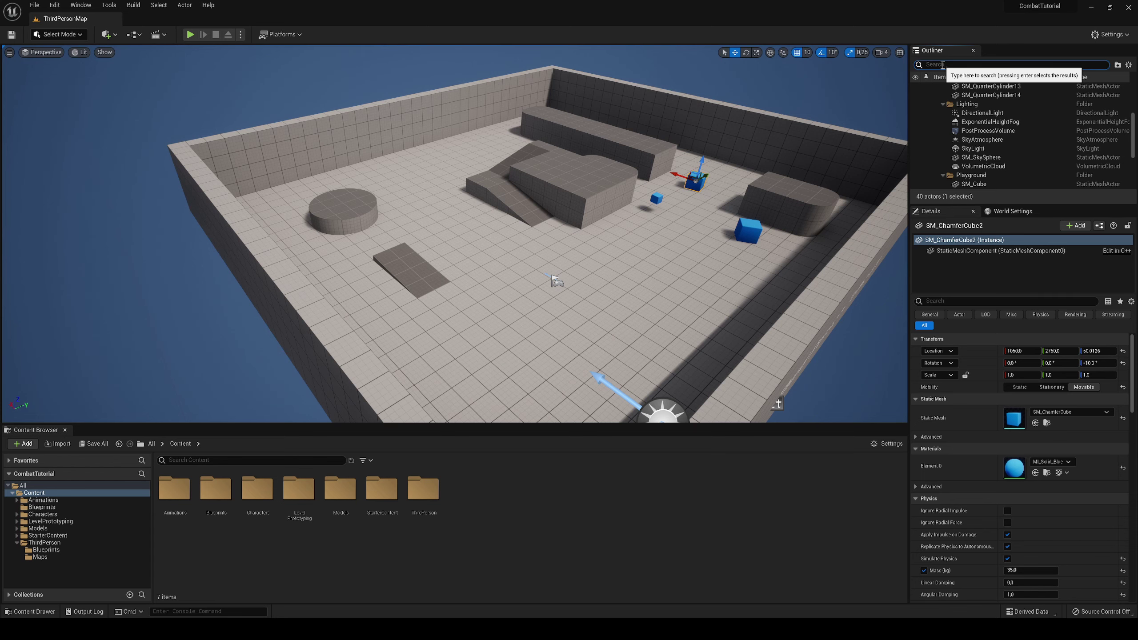
pyautogui.write('cloud')
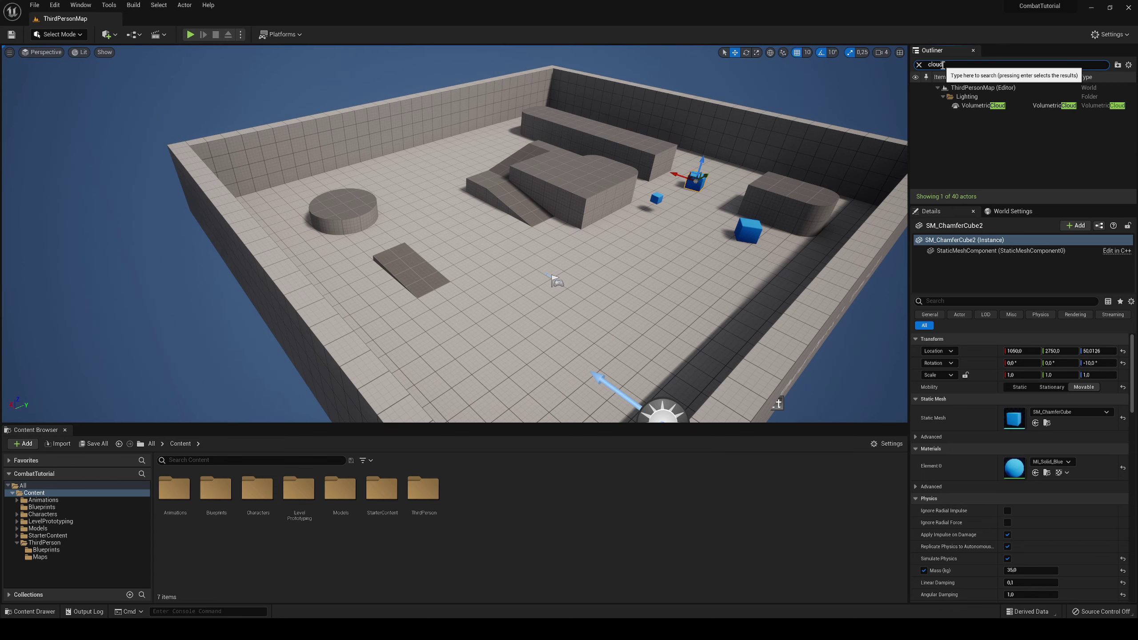
pyautogui.doubleClick(978, 105)
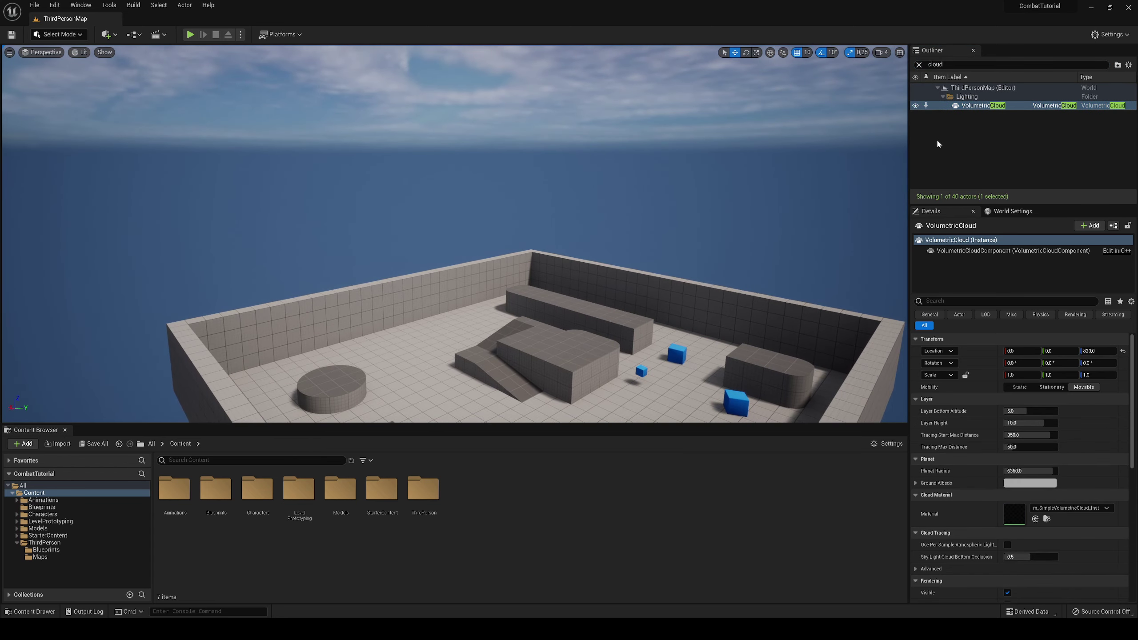
# Step: Clear the Outliner search and collapse the Block03, Cylinder, Lighting and Playground folders
pyautogui.click(919, 65)
pyautogui.click(993, 124)
pyautogui.scroll(7, 993, 144)
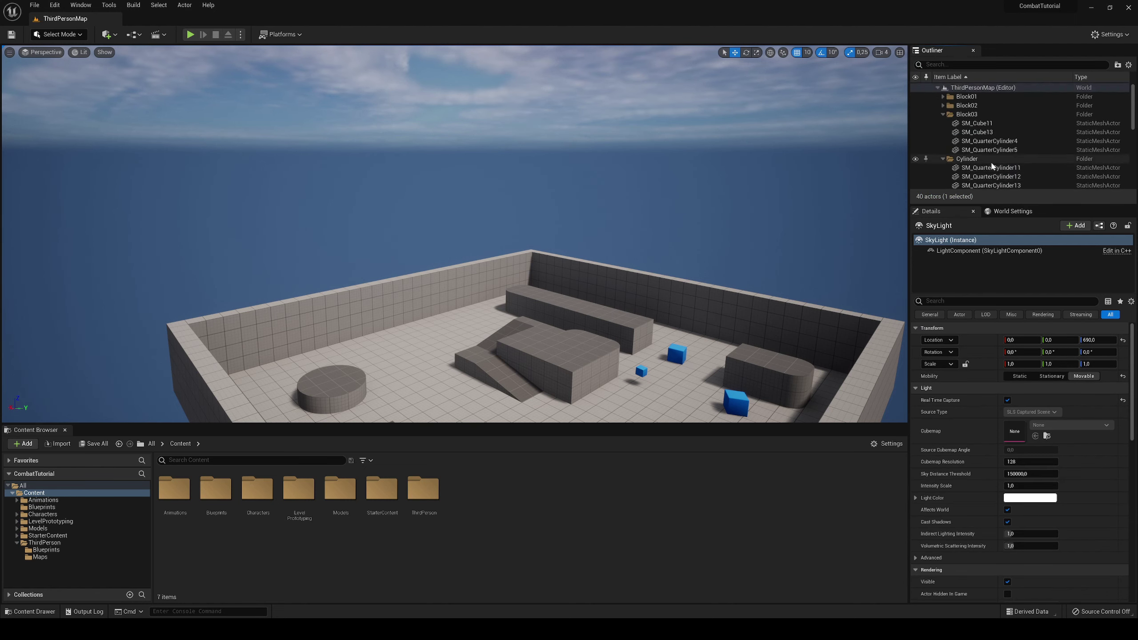
pyautogui.click(943, 114)
pyautogui.click(943, 123)
pyautogui.click(944, 132)
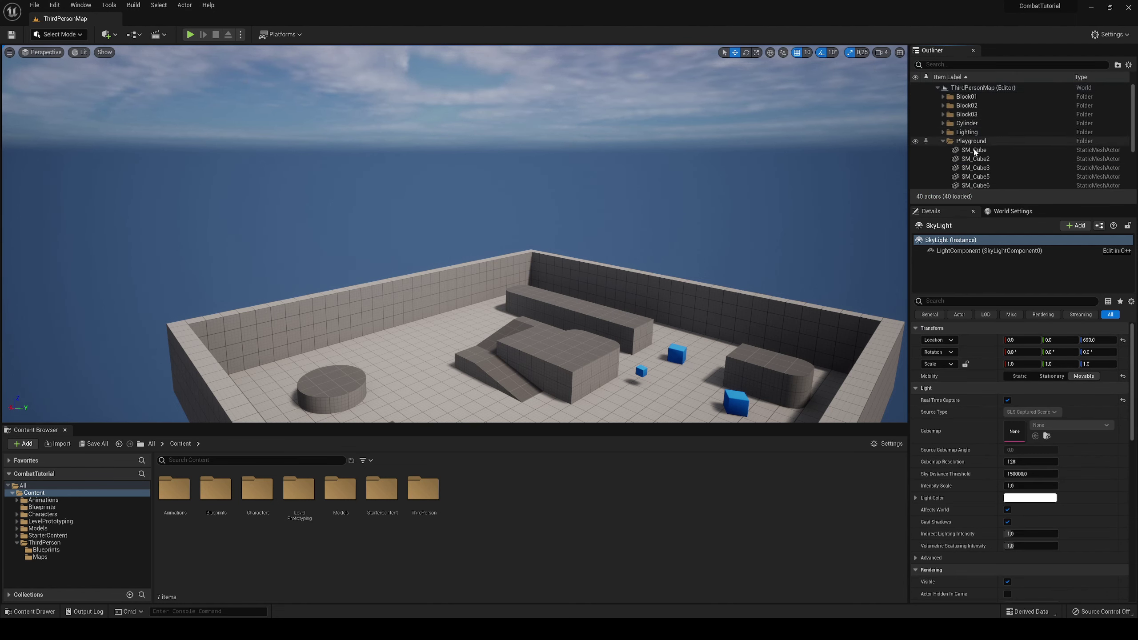
pyautogui.click(943, 141)
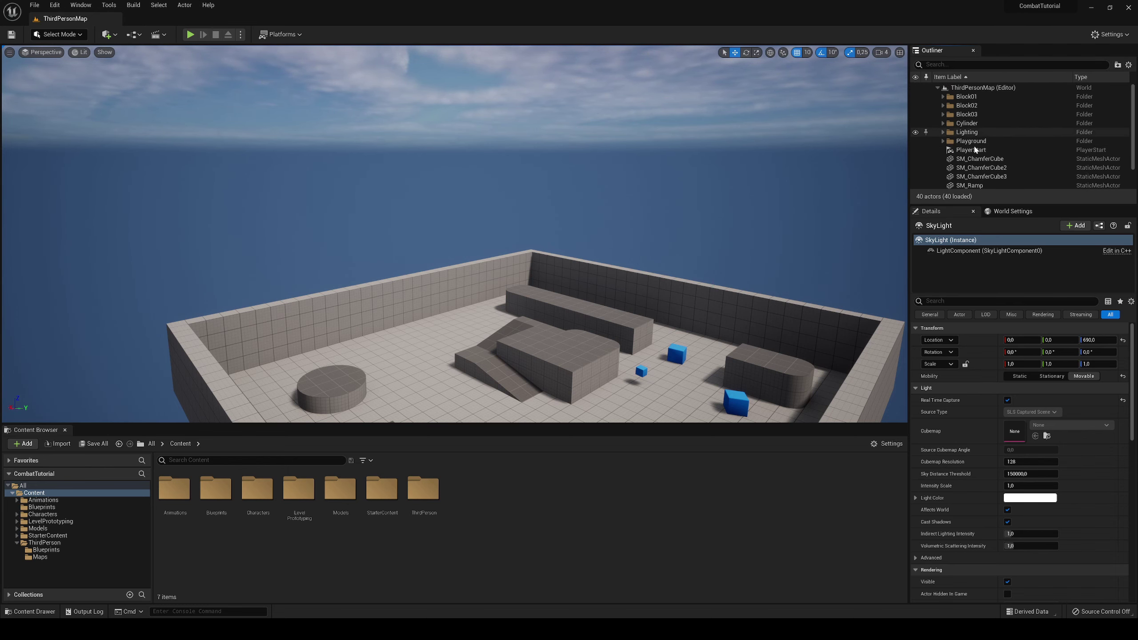
# Step: Fly closer to the blocks and select PlayerStart and TextRenderActor one after the other to view their details
pyautogui.moveTo(663, 233); pyautogui.dragTo(722, 269, button='right')
pyautogui.press('w')
pyautogui.moveTo(536, 205); pyautogui.dragTo(537, 235, button='right')
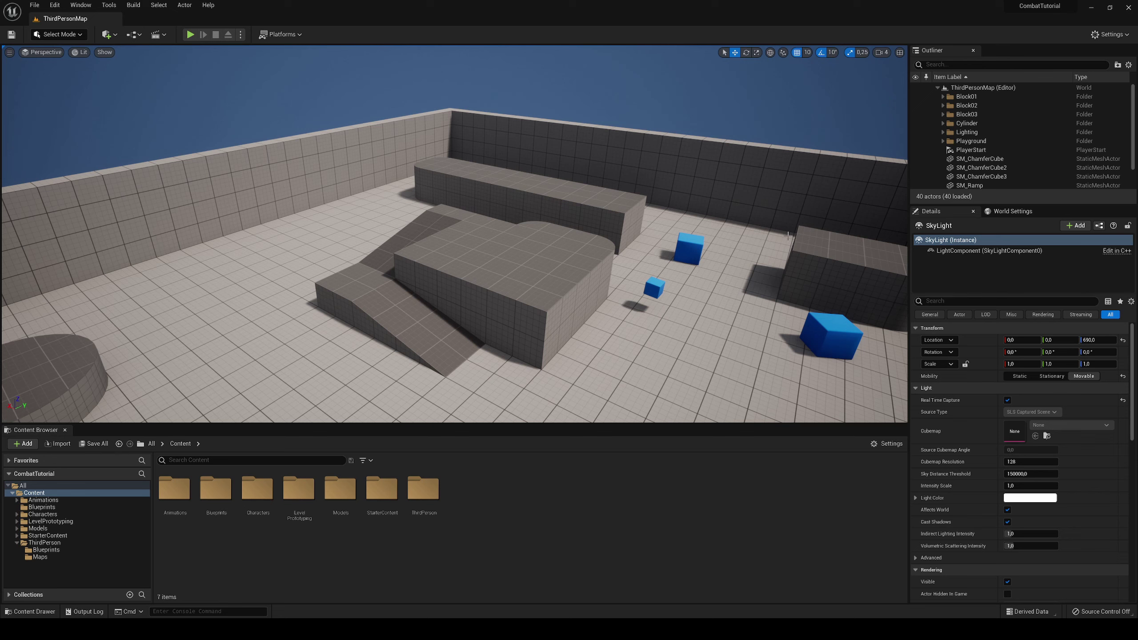
pyautogui.click(1027, 149)
pyautogui.scroll(-1, 1048, 162)
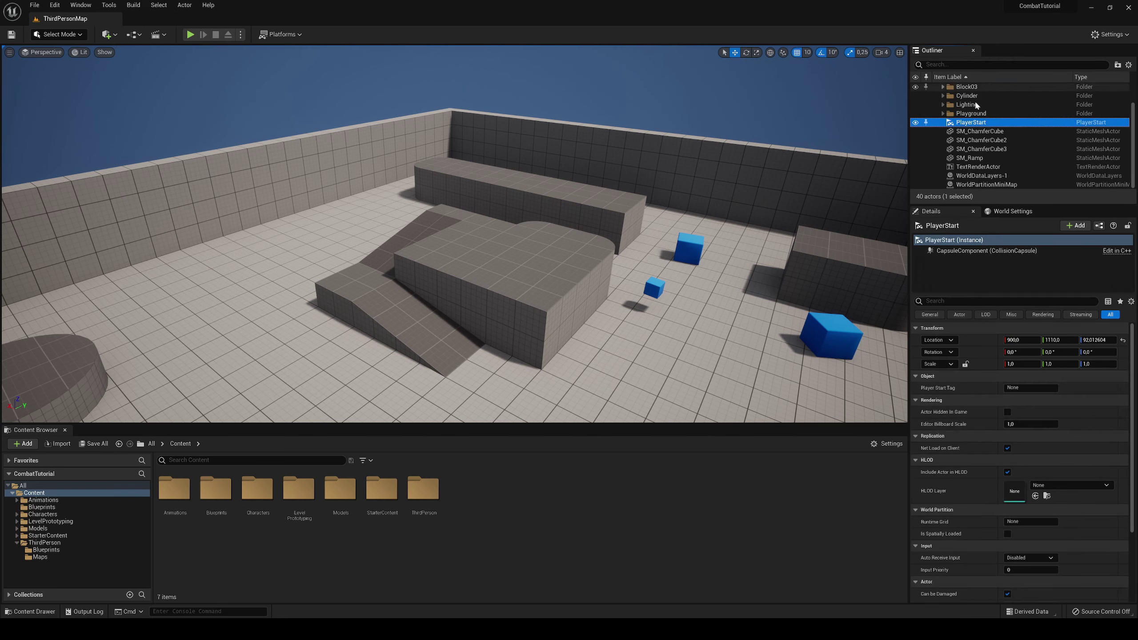
pyautogui.click(1066, 167)
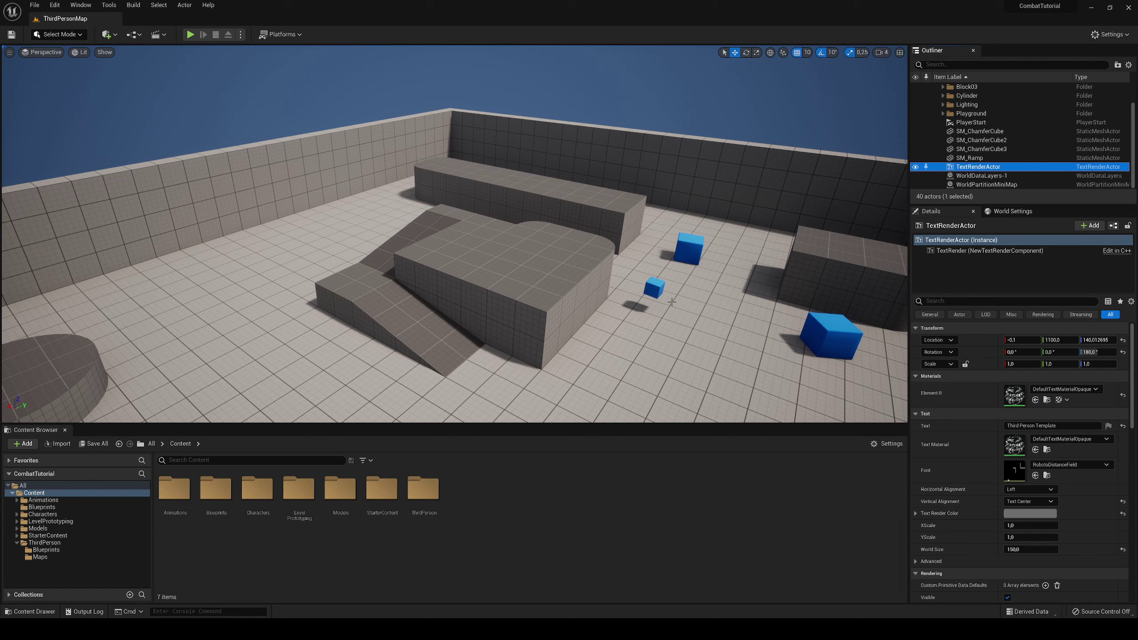
# Step: Select the small floating blue cube, try different location and rotation values in its transform, and undo the changes
pyautogui.click(657, 290)
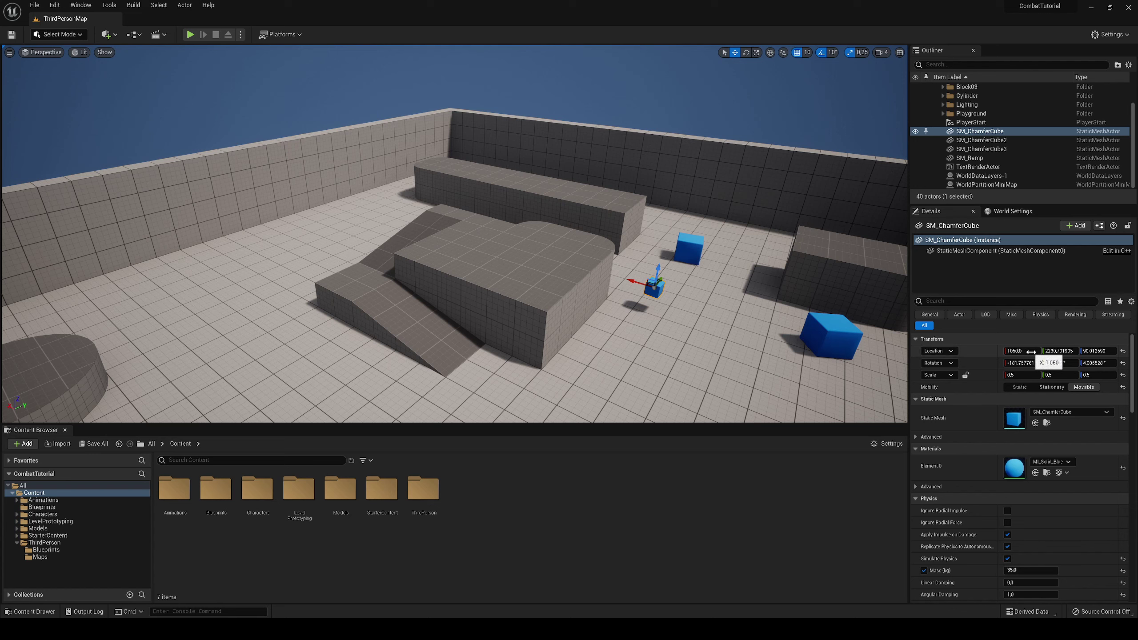
pyautogui.moveTo(1058, 352)
pyautogui.mouseDown()
pyautogui.moveTo(1044, 351)
pyautogui.moveTo(1065, 352)
pyautogui.mouseUp()
pyautogui.hotkey('ctrl', 'z')
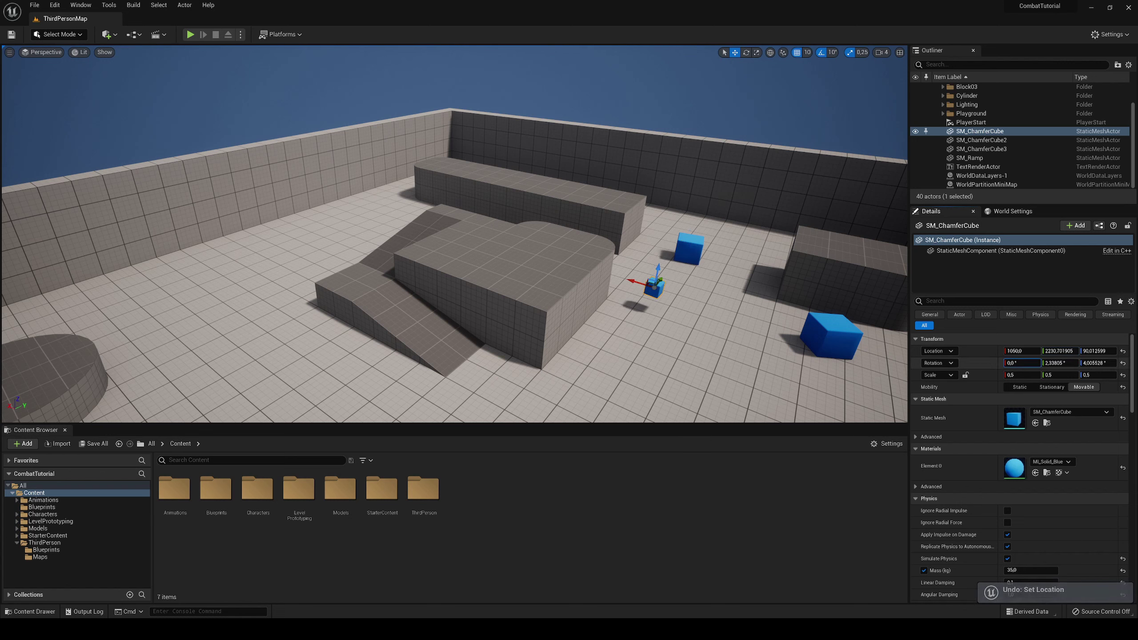
pyautogui.hotkey('ctrl', 'z')
# Step: Try stretching the small blue cube with a larger X scale, including a value of 10, and undo each change
pyautogui.moveTo(1018, 375); pyautogui.dragTo(1040, 375)
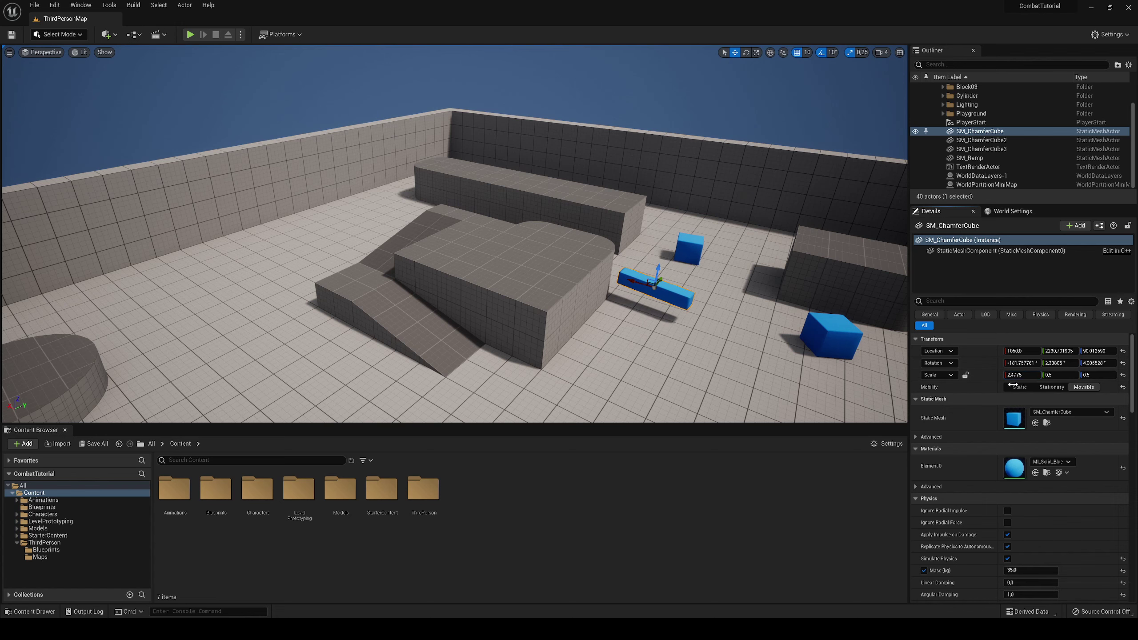
pyautogui.hotkey('ctrl', 'z')
pyautogui.click(1023, 376)
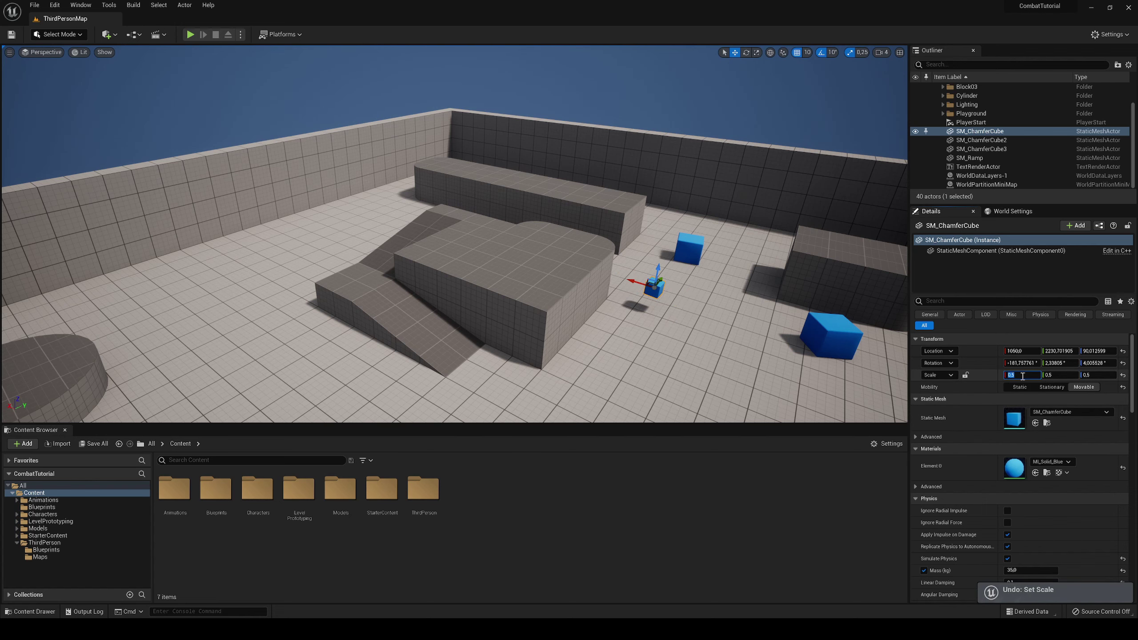
pyautogui.write('10')
pyautogui.press('Return')
pyautogui.moveTo(649, 300); pyautogui.dragTo(761, 350, button='right')
pyautogui.press('w')
pyautogui.hotkey('ctrl', 'z')
# Step: Try scaling the small blue cube along one axis with the scale gizmo, undo it and return to move mode
pyautogui.press('r')
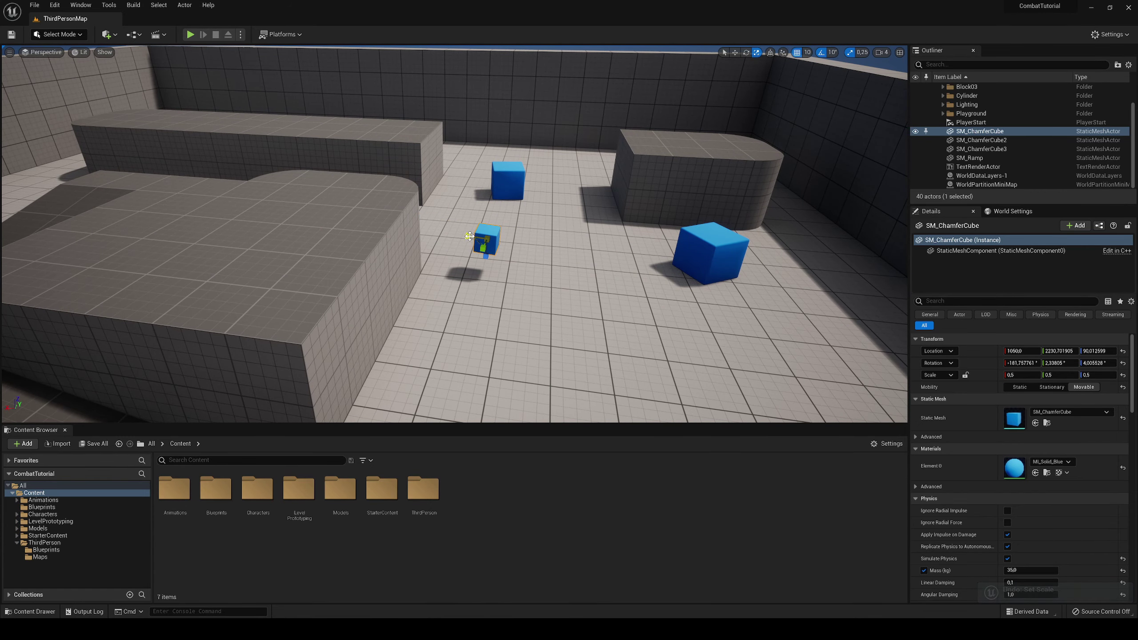
pyautogui.moveTo(469, 235); pyautogui.dragTo(513, 242)
pyautogui.press('w')
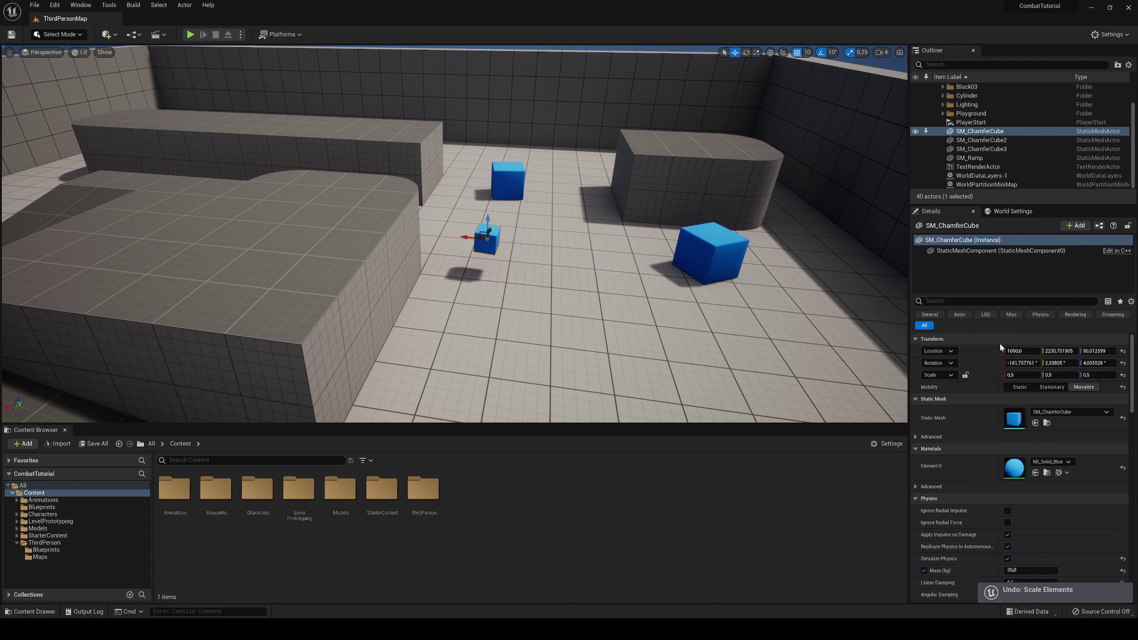
# Step: Select the SM_Cube11 block, reselect the small blue cube, and examine its mobility, static mesh, material and physics settings
pyautogui.moveTo(614, 355); pyautogui.dragTo(885, 388, button='right')
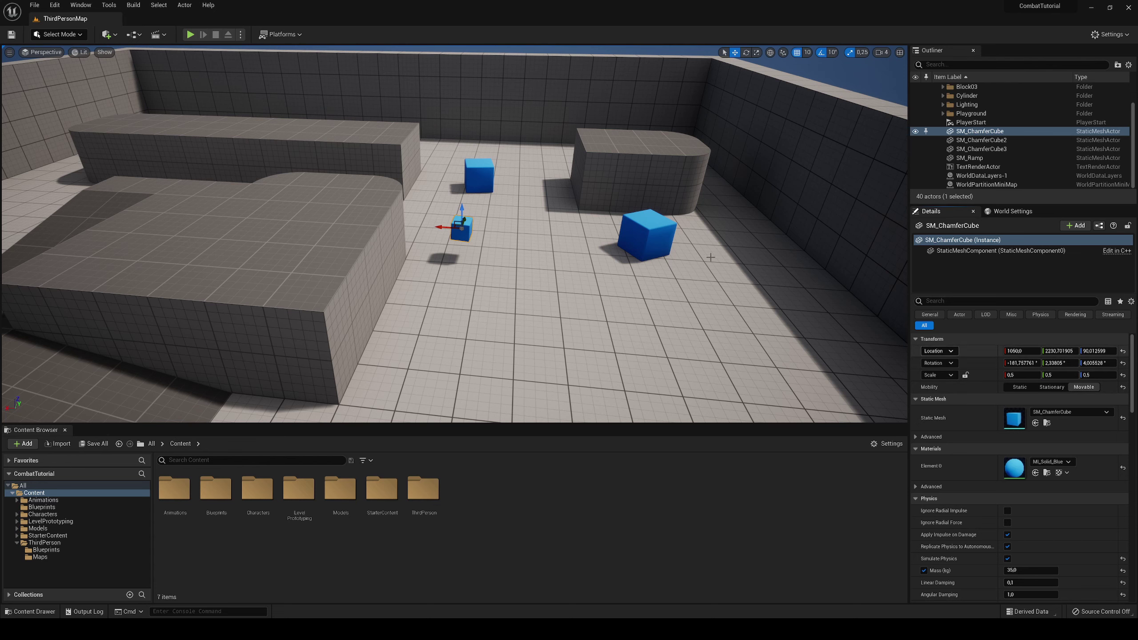
pyautogui.click(590, 176)
pyautogui.scroll(-3, 578, 224)
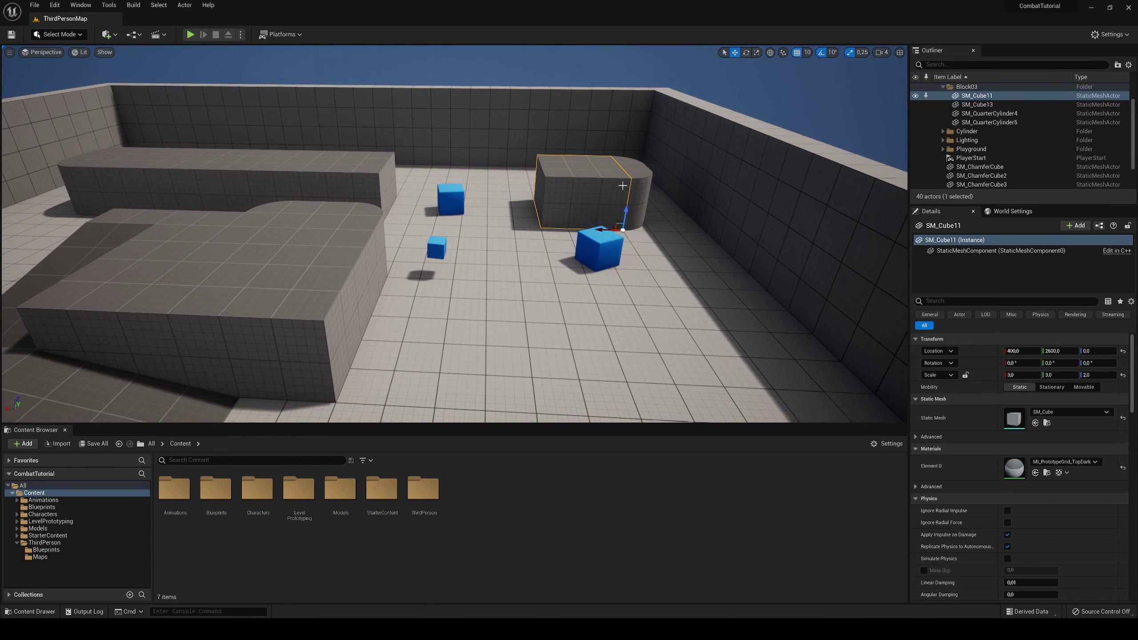
pyautogui.click(434, 252)
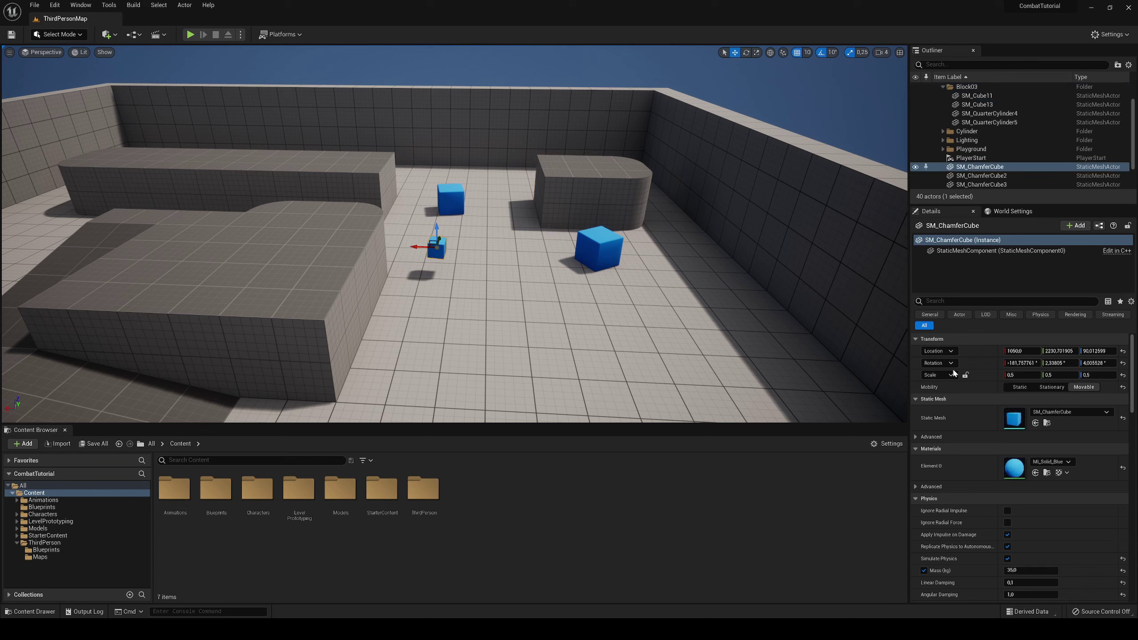
pyautogui.scroll(-2, 952, 489)
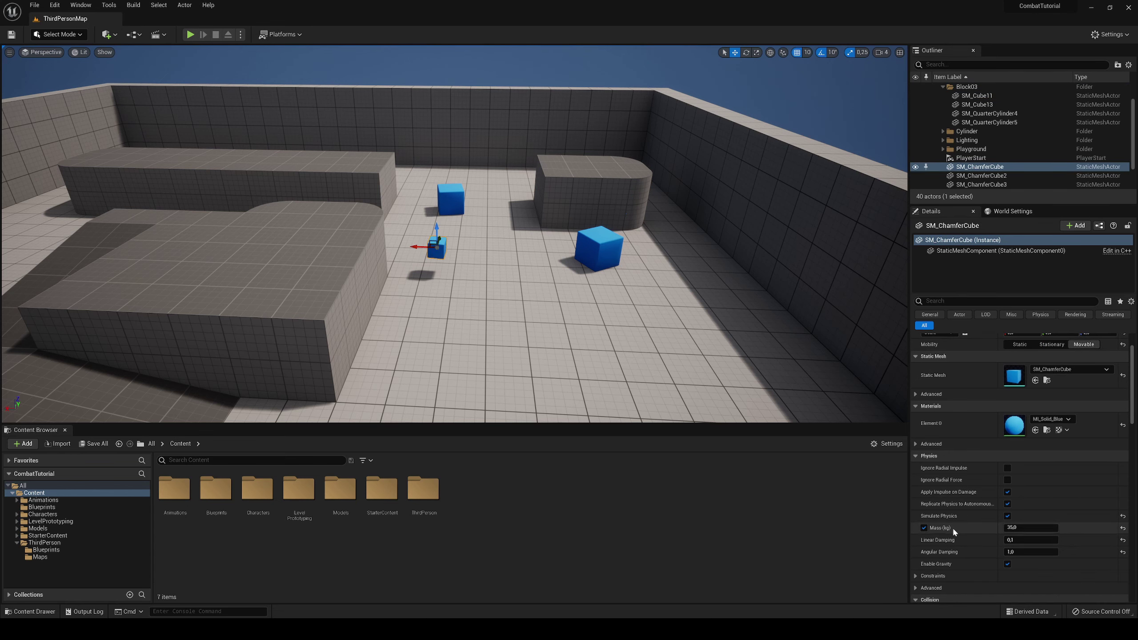
pyautogui.scroll(2, 963, 528)
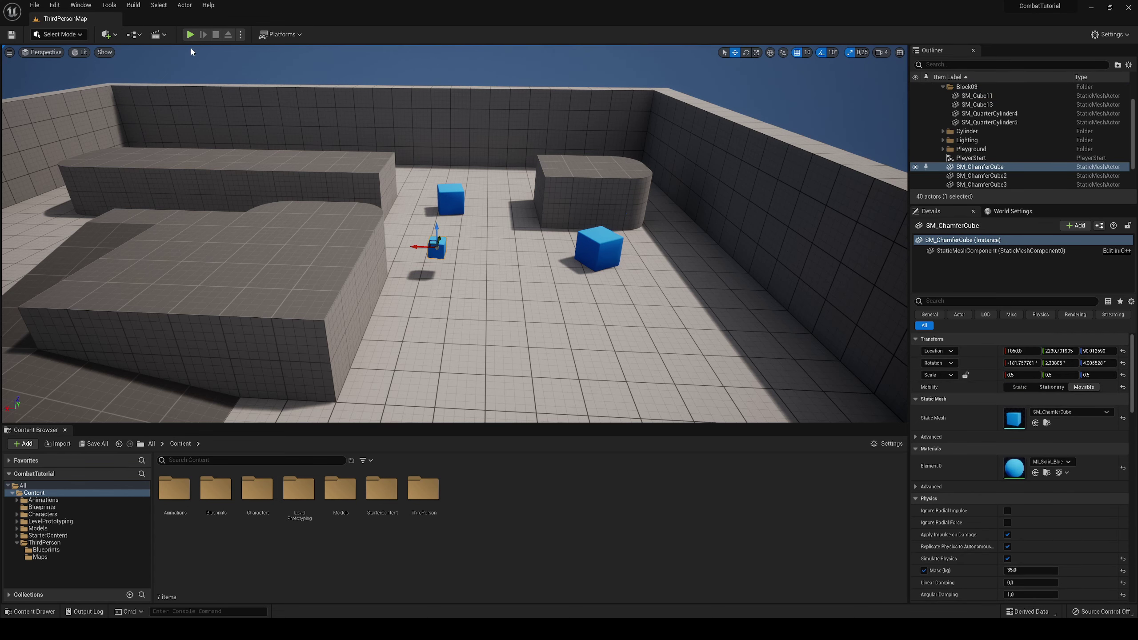
# Step: Play the level, run the character into the blue cubes, and stop the session
pyautogui.click(190, 35)
pyautogui.press('w')
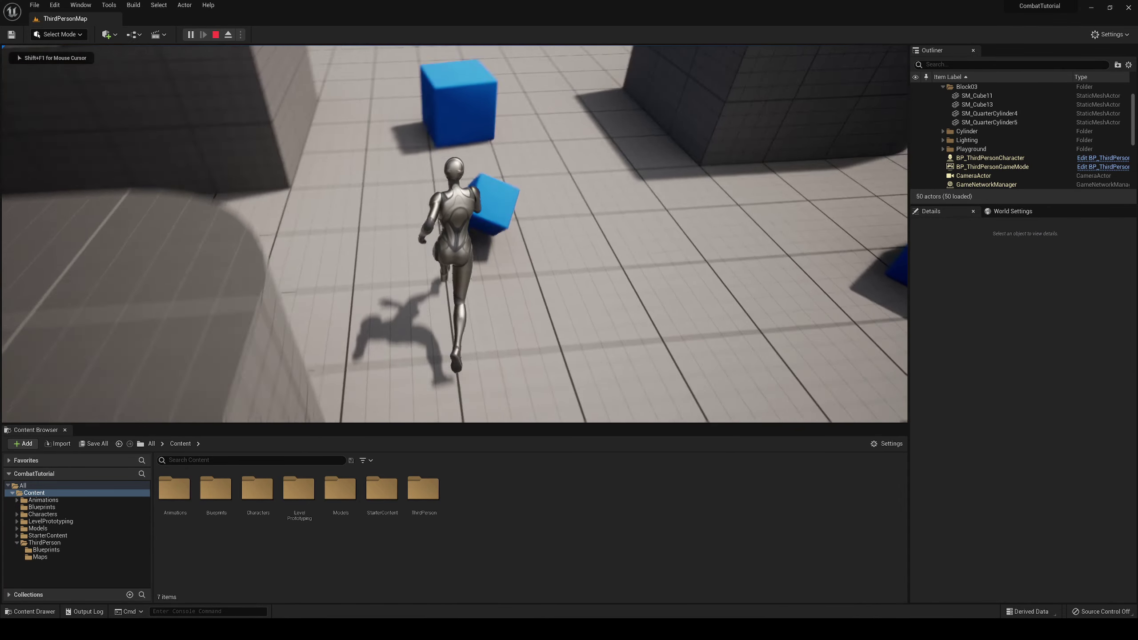
pyautogui.press('Escape')
# Step: Select SM_ChamferCube2, try replacing its static mesh with SM_Cube, and undo the replacement
pyautogui.click(491, 232)
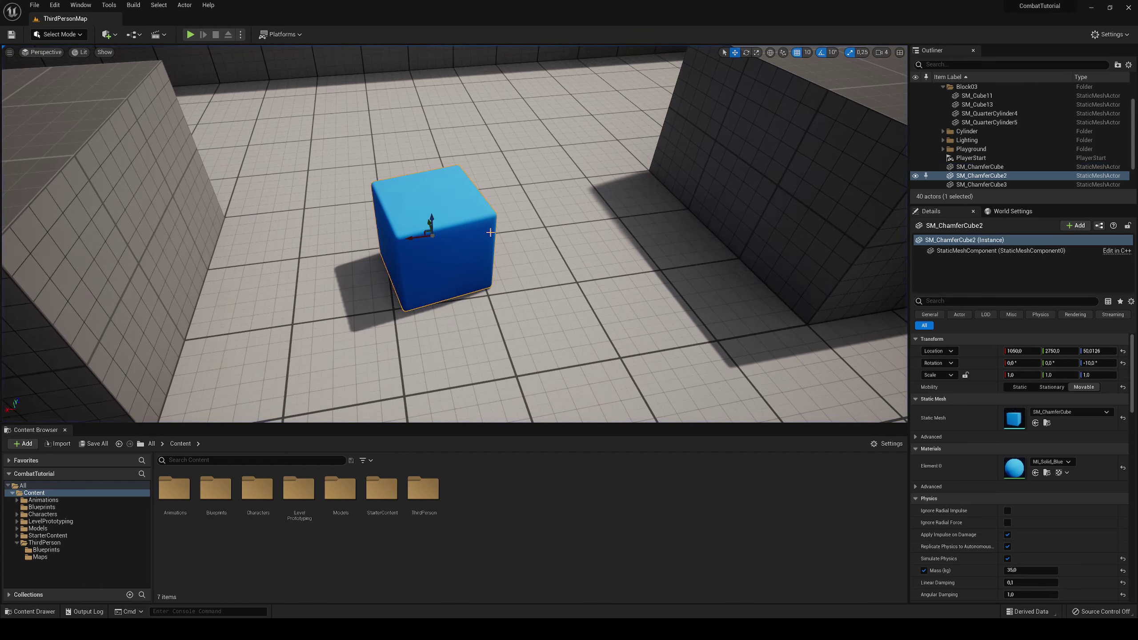
pyautogui.scroll(-1, 961, 373)
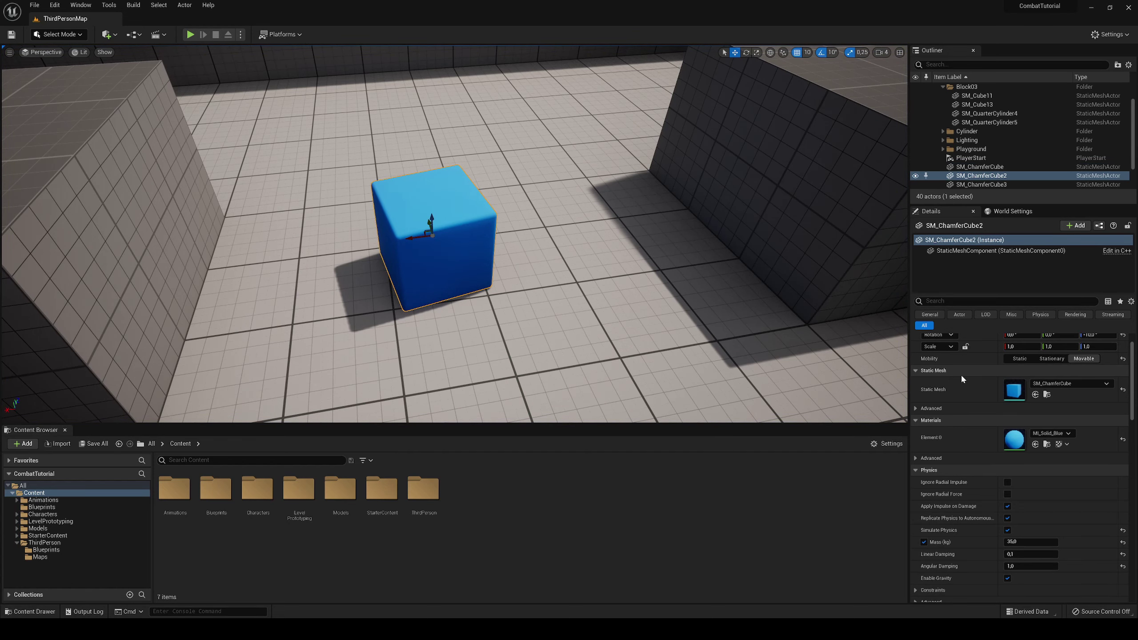
pyautogui.click(1054, 386)
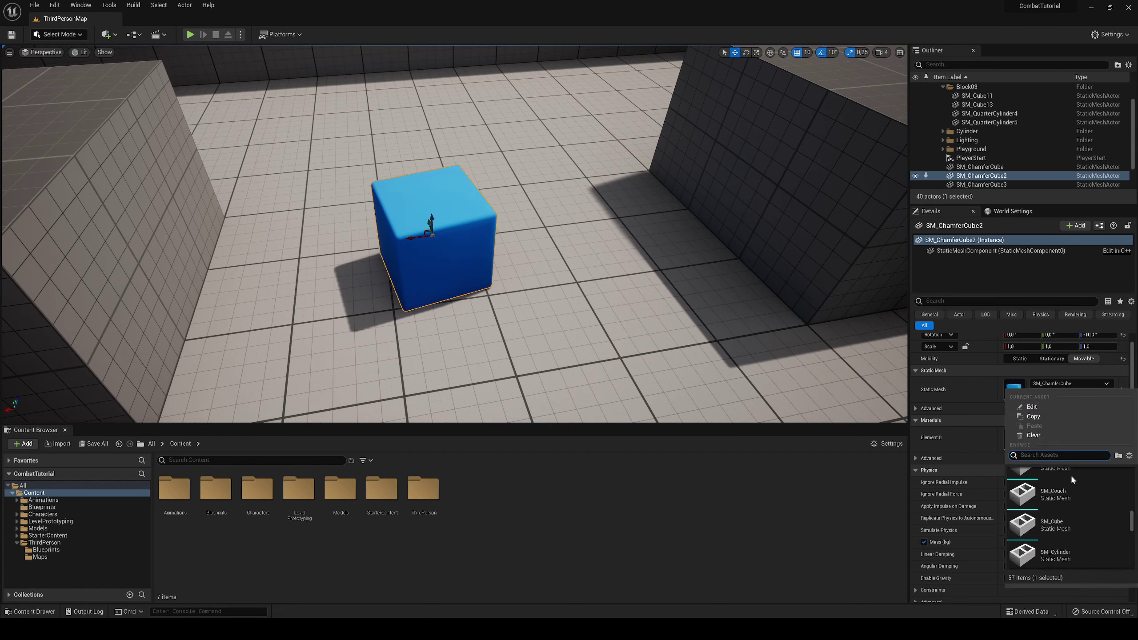
pyautogui.click(1073, 503)
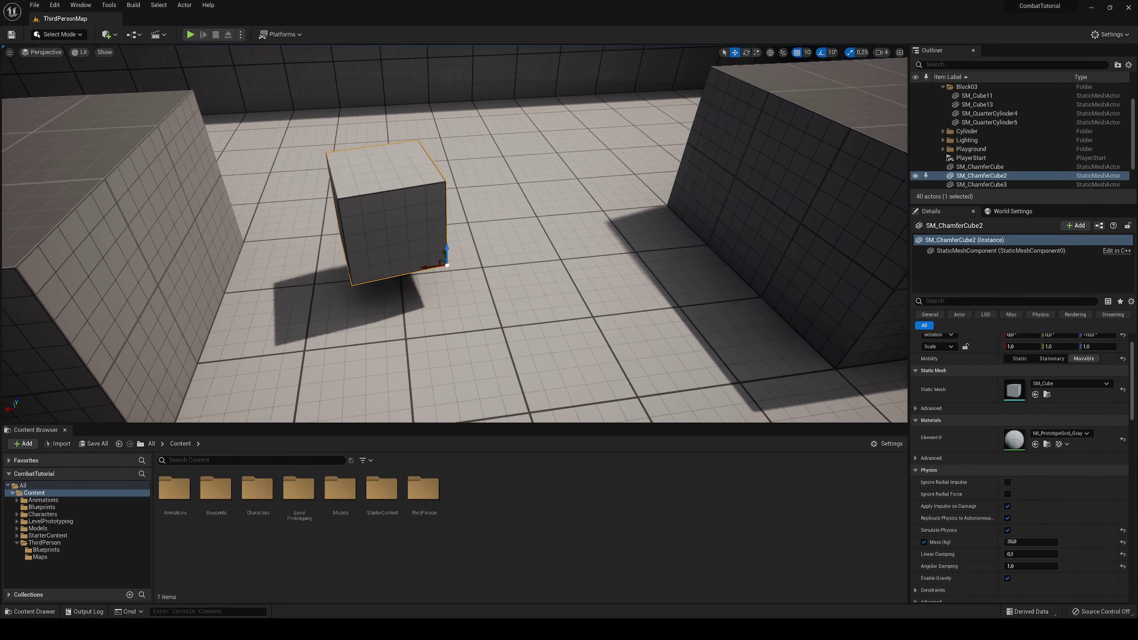
pyautogui.hotkey('ctrl', 'z')
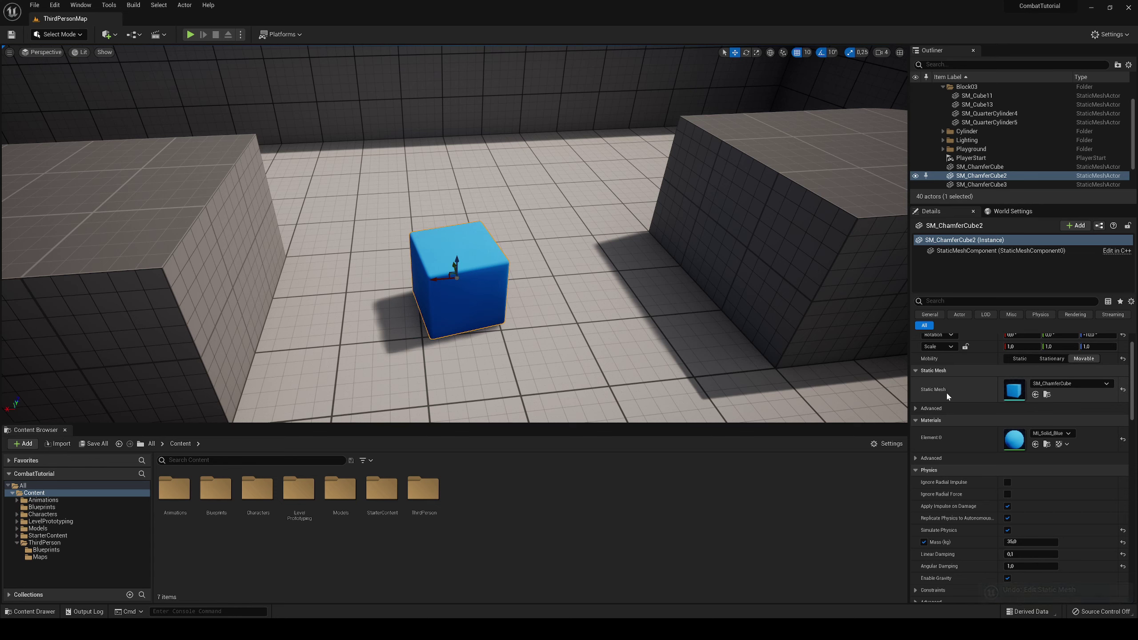
# Step: Try the M_Wood_Oak material on Element 0 of SM_ChamferCube2, and undo the material change
pyautogui.scroll(-1, 1040, 430)
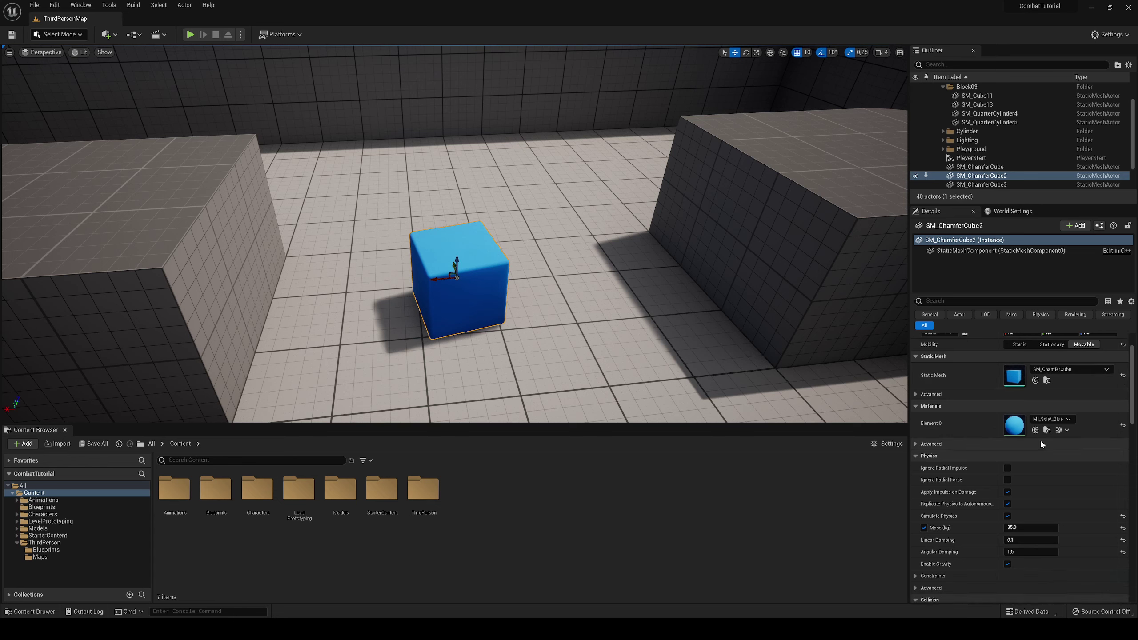
pyautogui.click(1047, 420)
pyautogui.scroll(-3, 1056, 371)
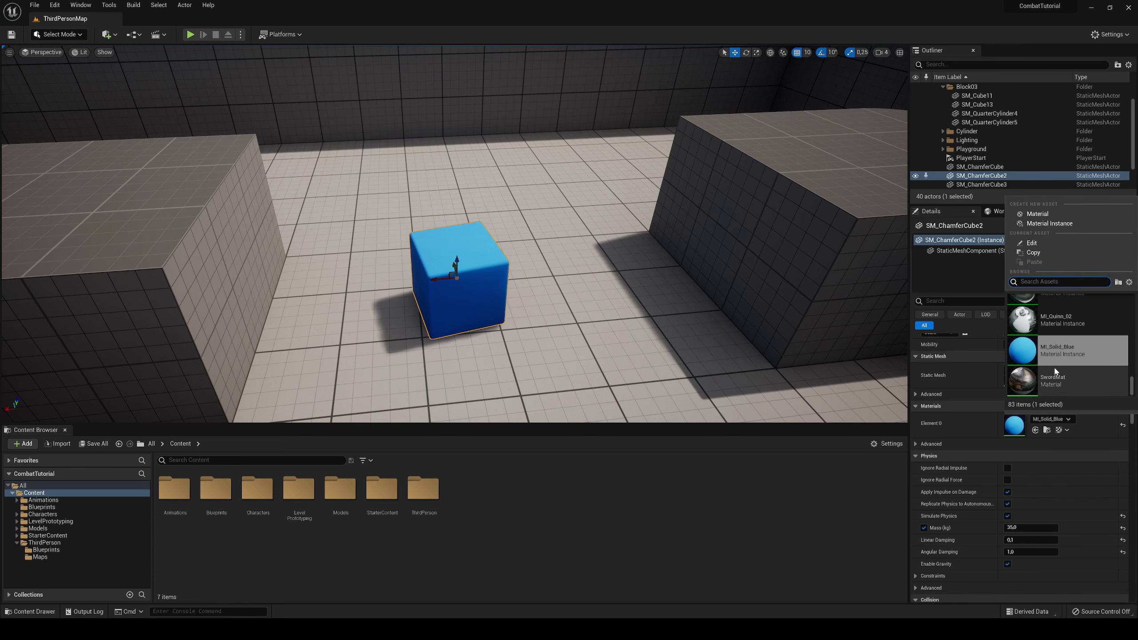
pyautogui.click(1062, 345)
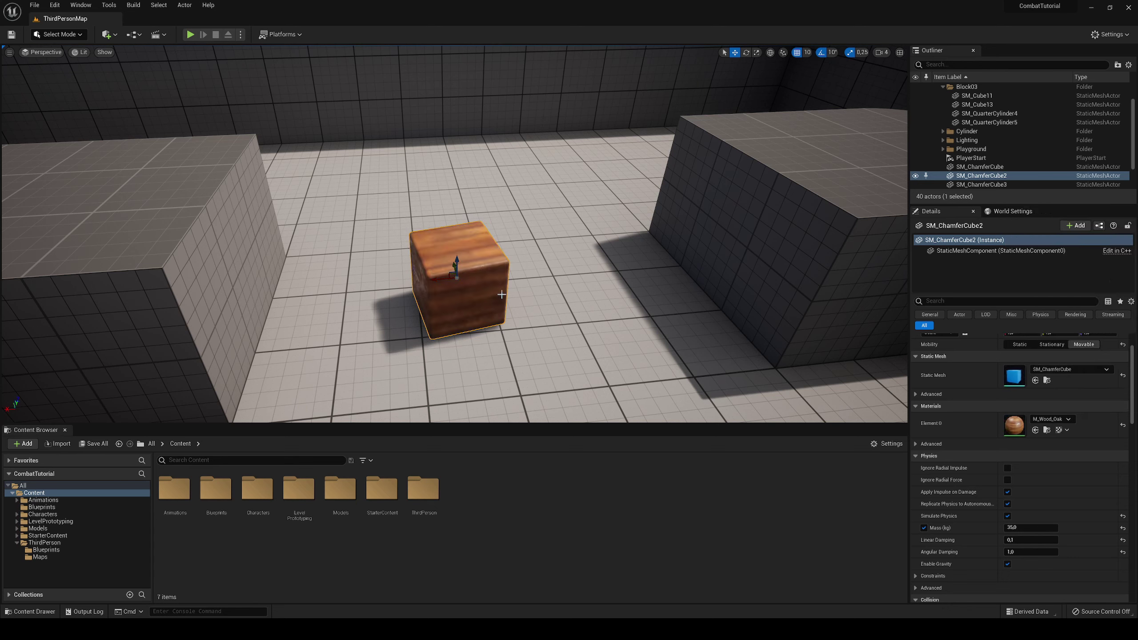
pyautogui.hotkey('ctrl', 'z')
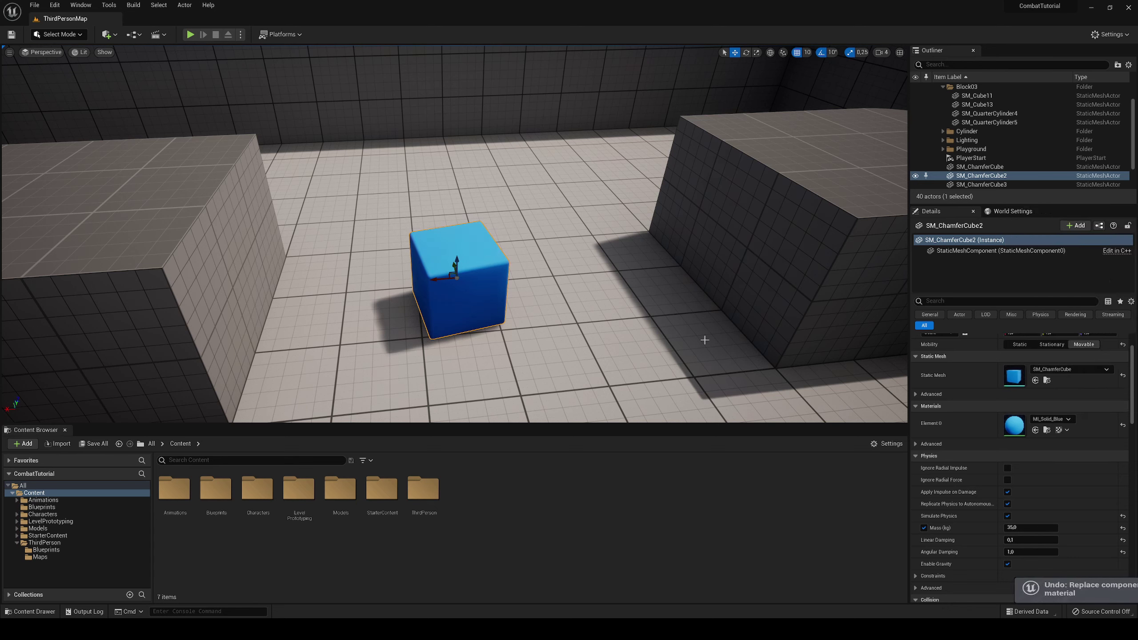
pyautogui.scroll(-3, 987, 419)
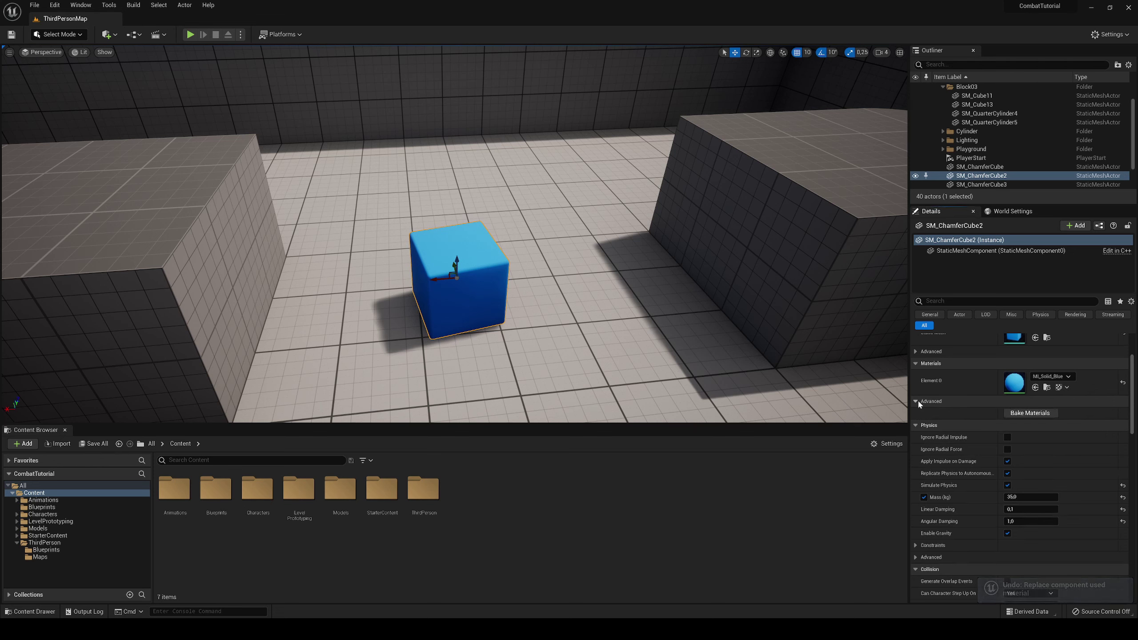
# Step: Review SM_ChamferCube2's physics settings, play the level while running the character up to the blue cubes, and stop the session
pyautogui.scroll(-2, 917, 401)
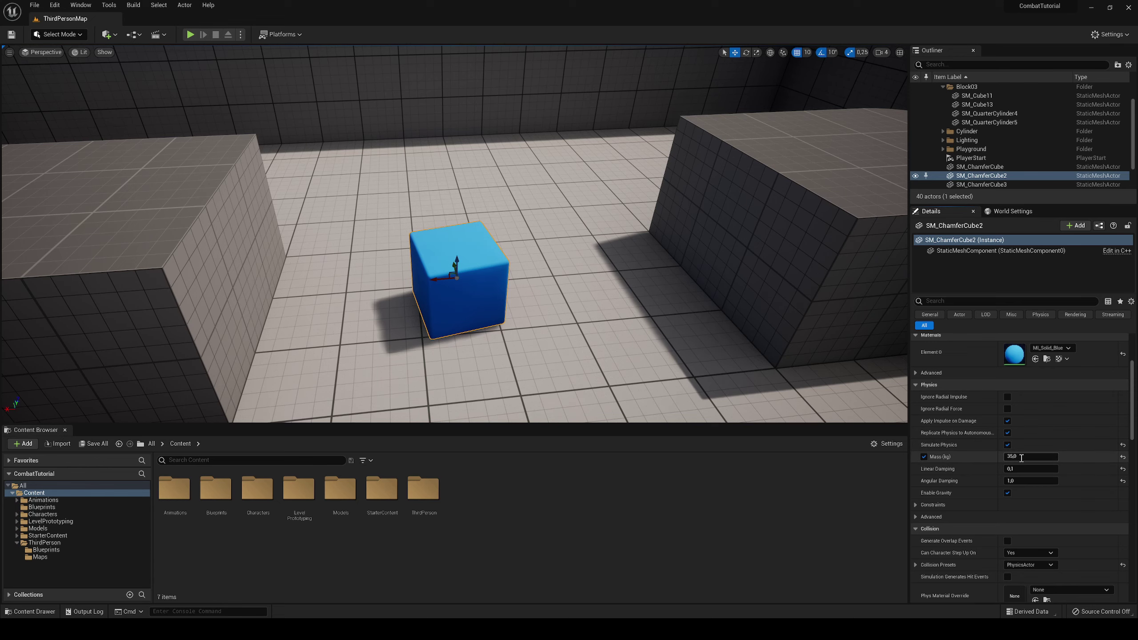
pyautogui.click(190, 35)
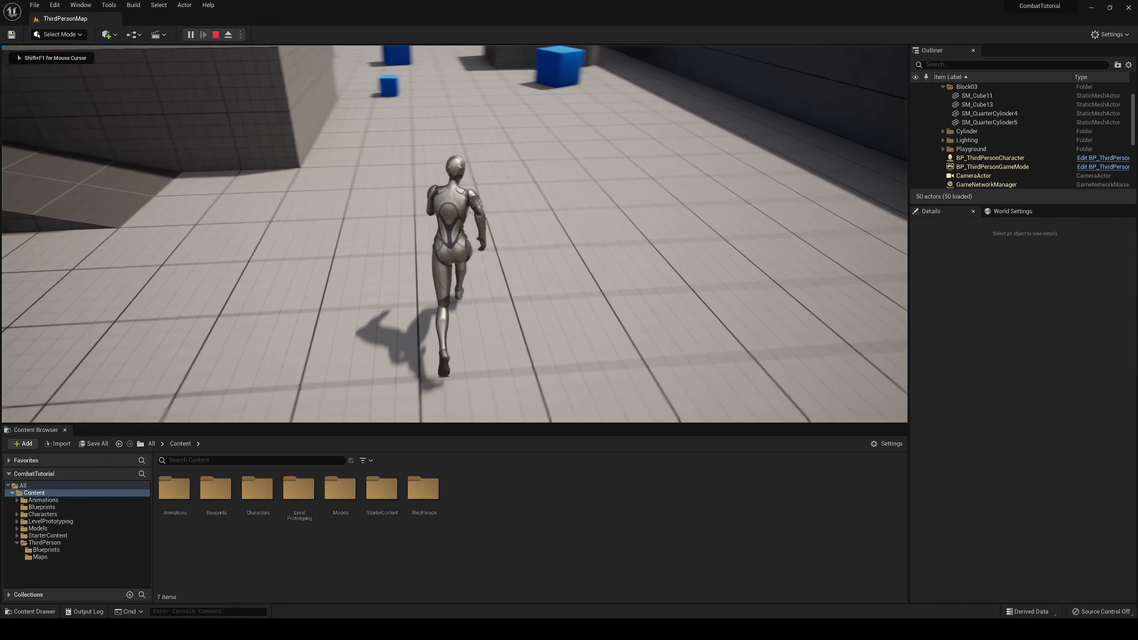
pyautogui.press('w')
pyautogui.press('d')
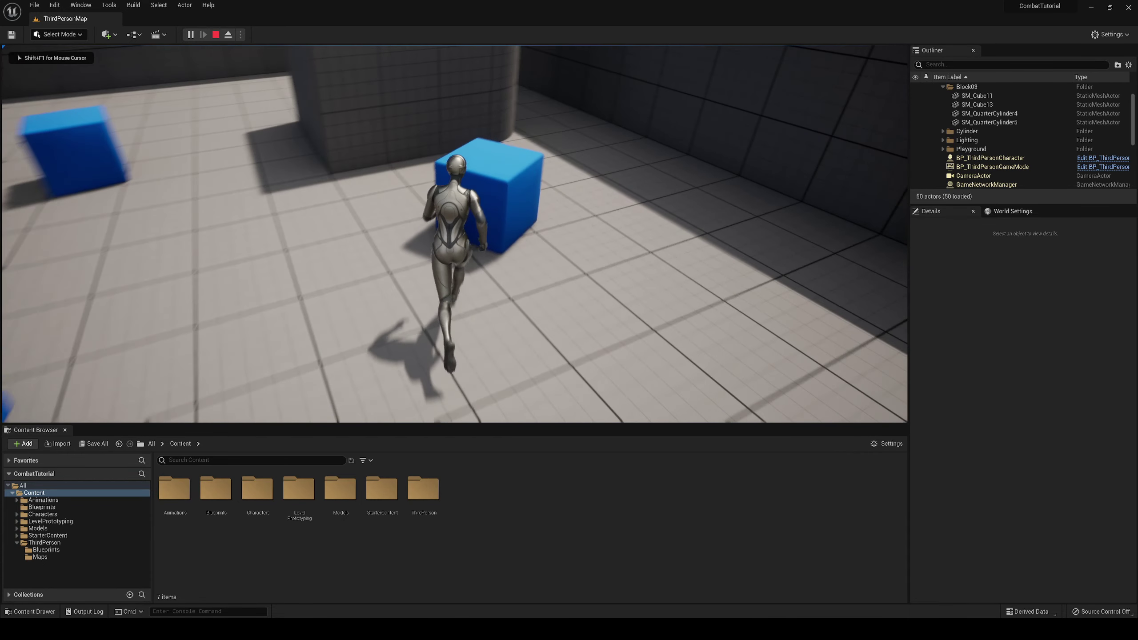
pyautogui.press('w')
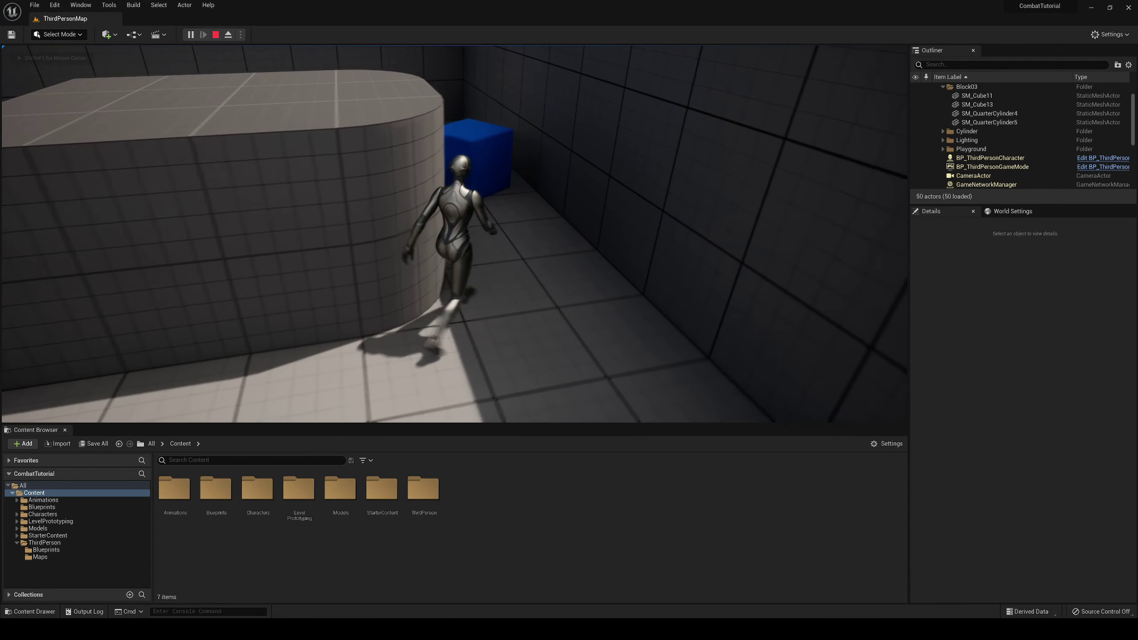
pyautogui.press('Escape')
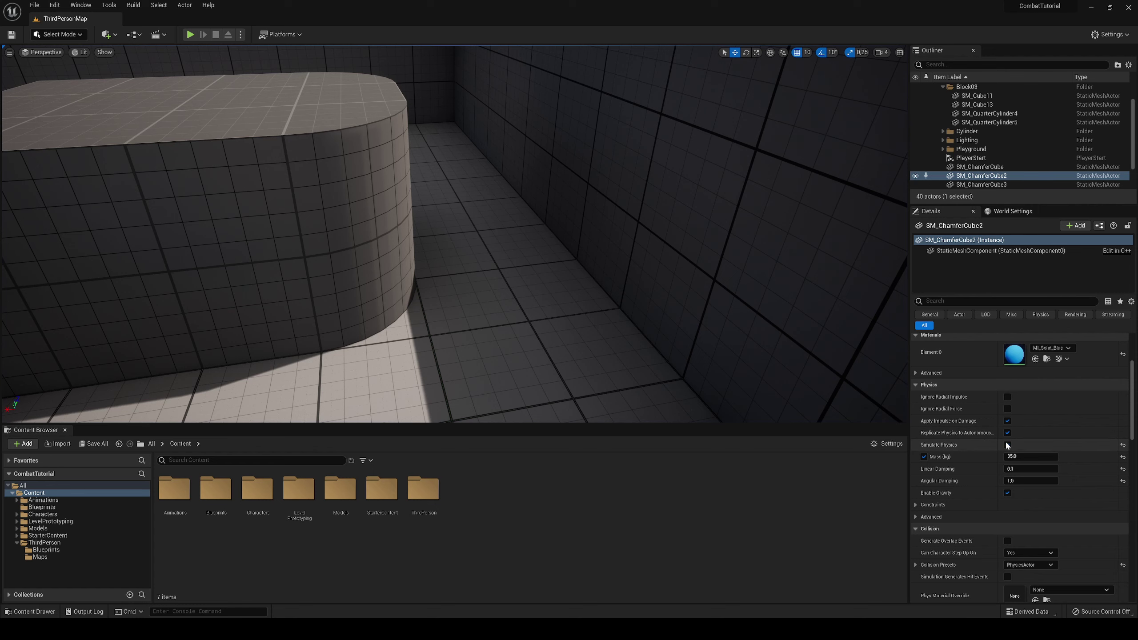
# Step: Focus the view on SM_ChamferCube2 and examine its physics and collision settings, including the available collision presets
pyautogui.click(1007, 445)
pyautogui.press('f')
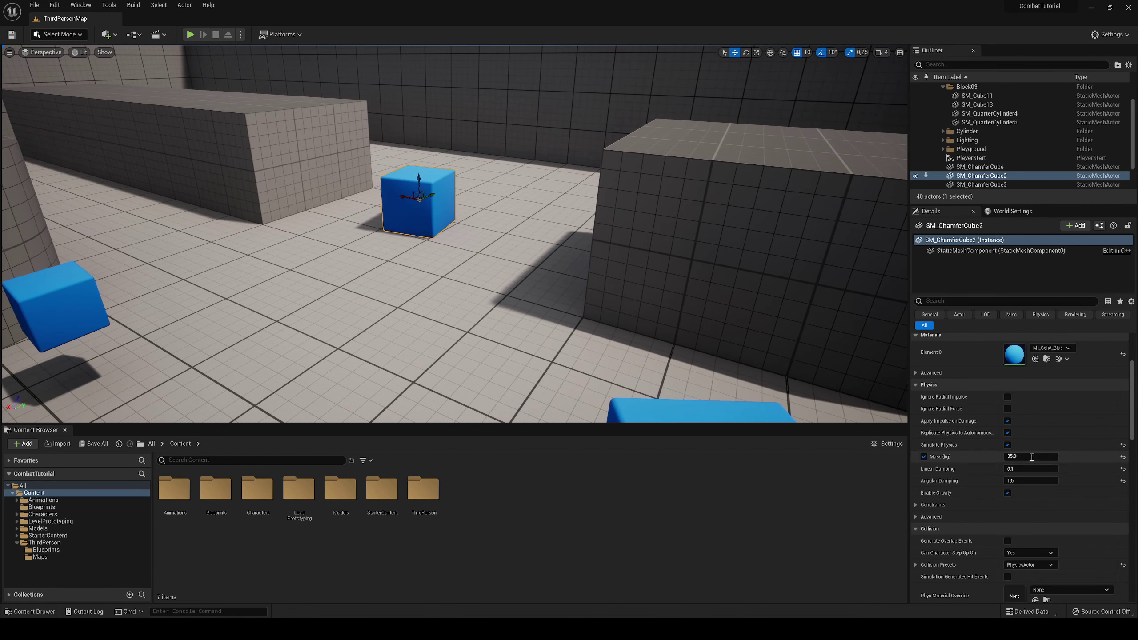
pyautogui.scroll(-2, 967, 467)
pyautogui.scroll(-1, 964, 457)
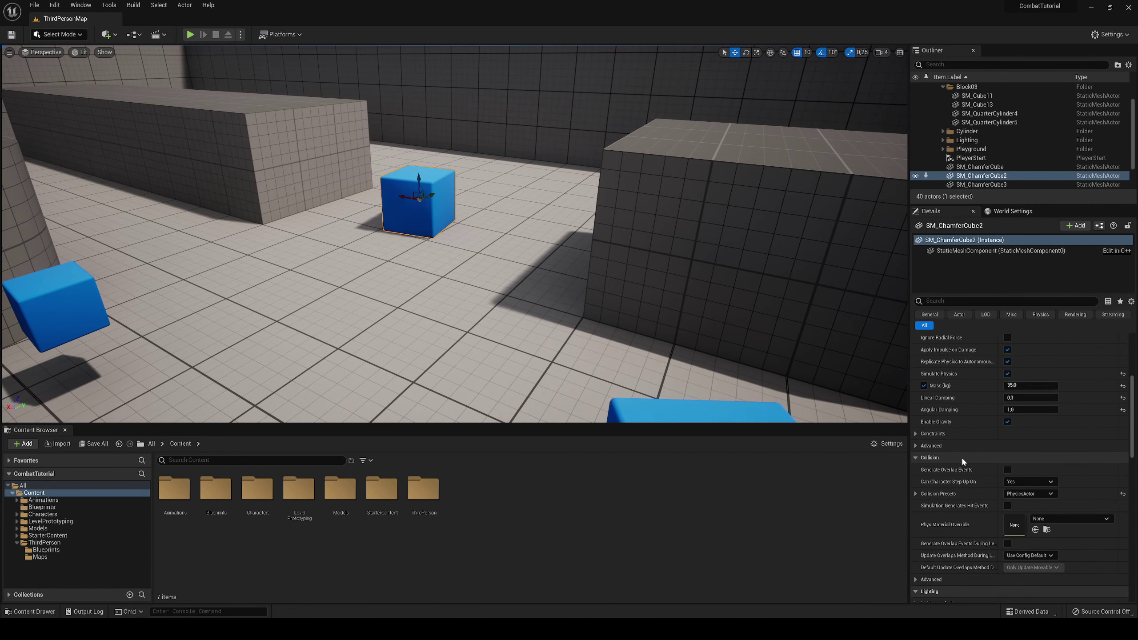
pyautogui.scroll(-3, 961, 456)
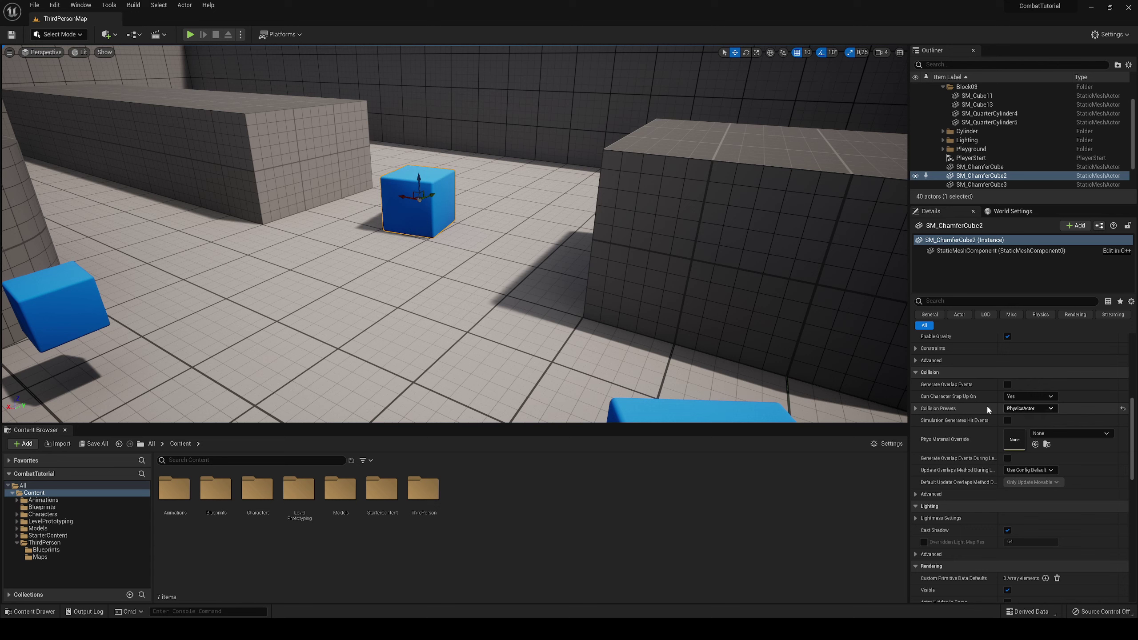
pyautogui.click(1027, 408)
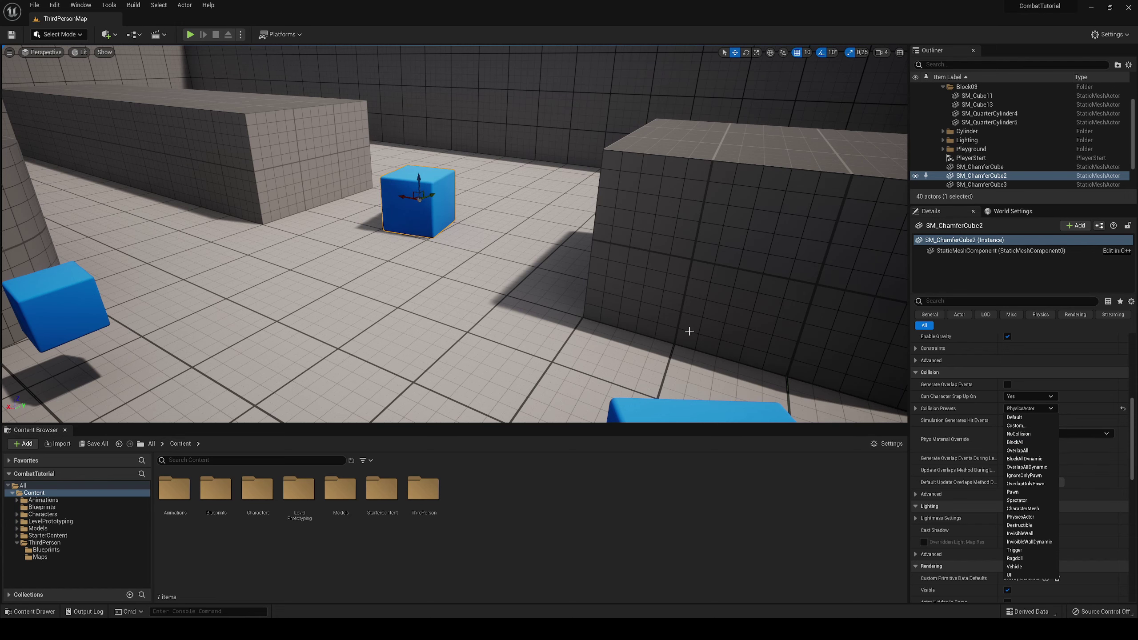
pyautogui.moveTo(690, 331); pyautogui.dragTo(707, 331, button='right')
pyautogui.scroll(-2, 968, 498)
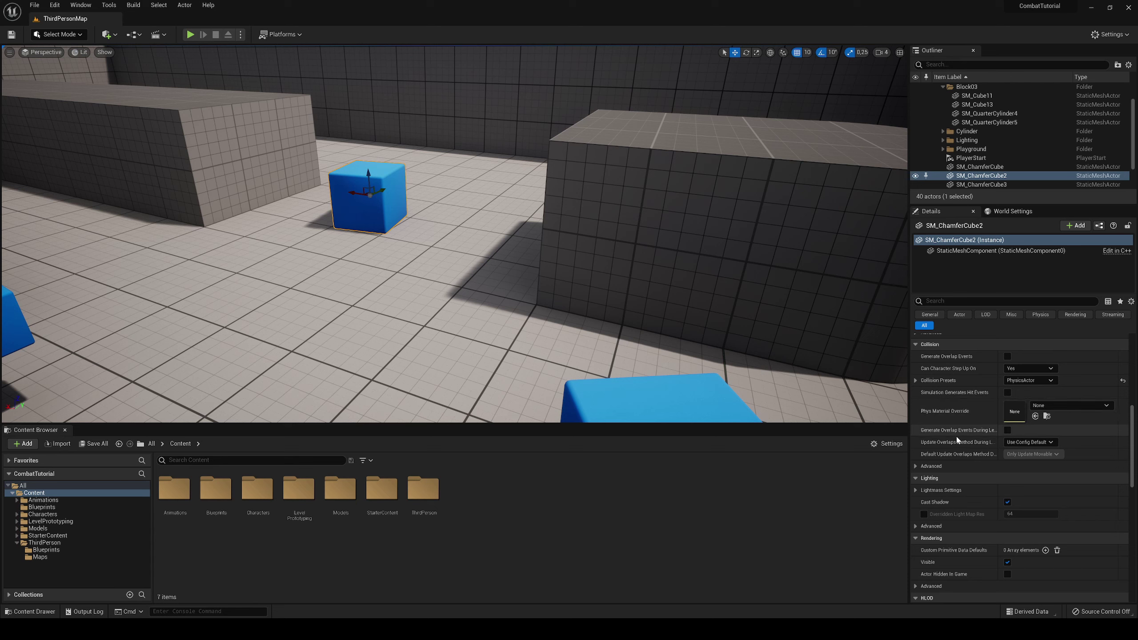
# Step: Expand the collision presets of SM_ChamferCube2, try the Custom preset, and change it to NoCollision
pyautogui.click(916, 381)
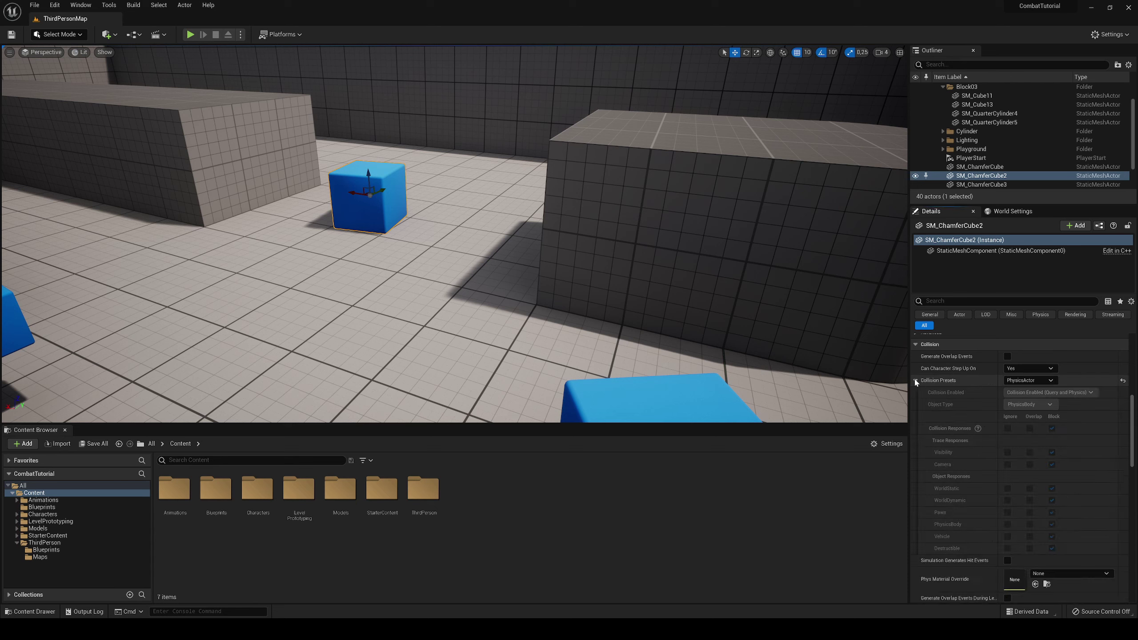
pyautogui.click(1030, 380)
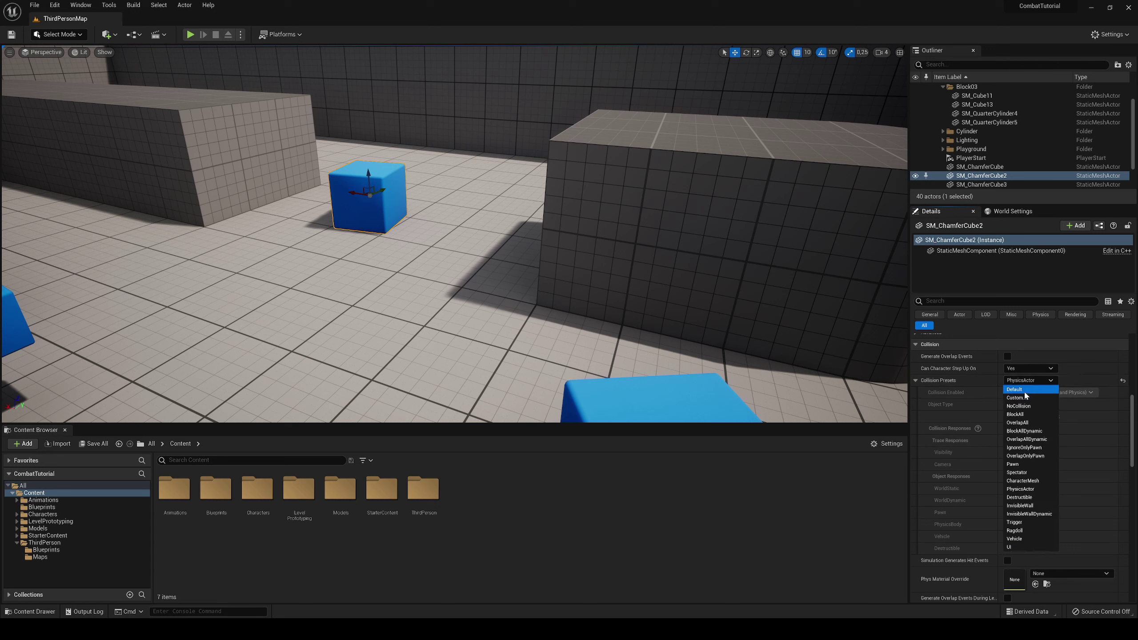
pyautogui.click(1019, 397)
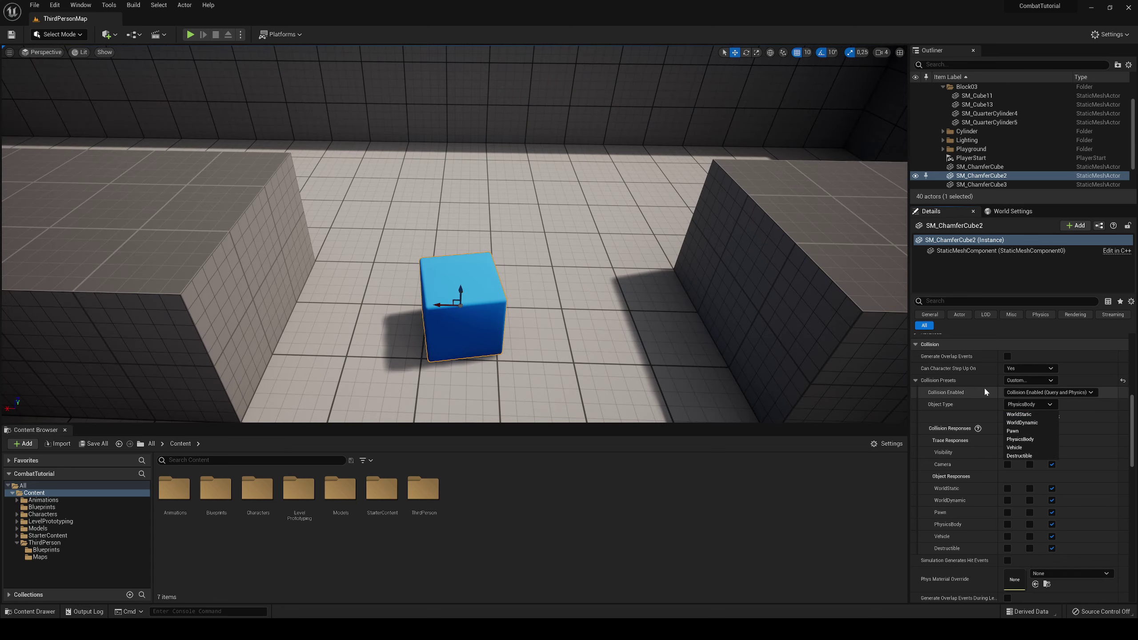
pyautogui.click(1009, 380)
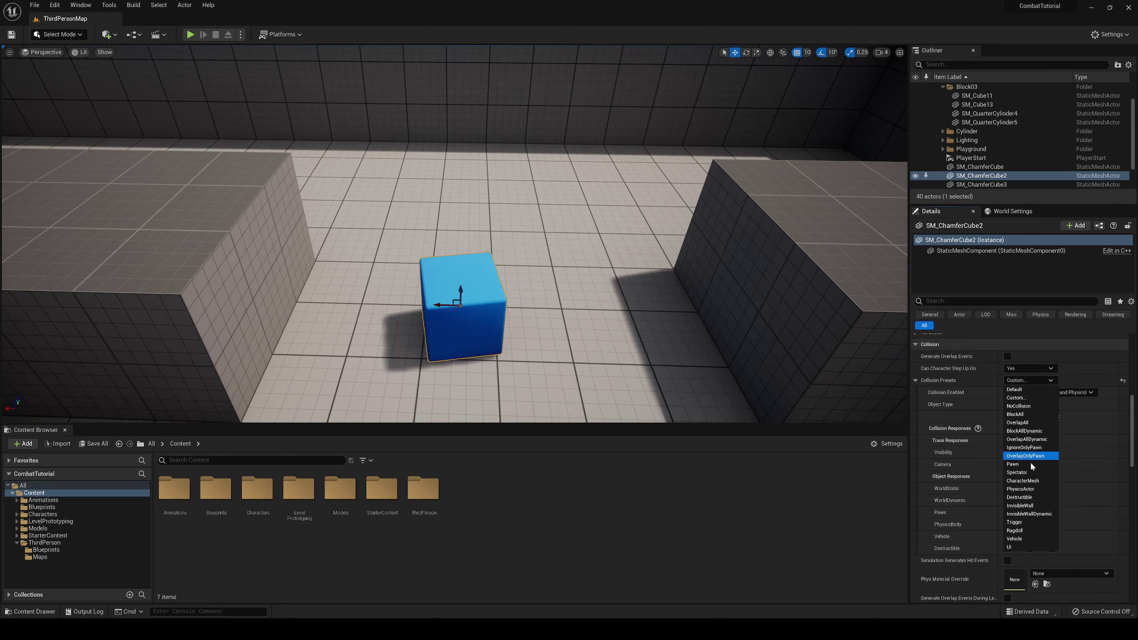
pyautogui.click(1021, 407)
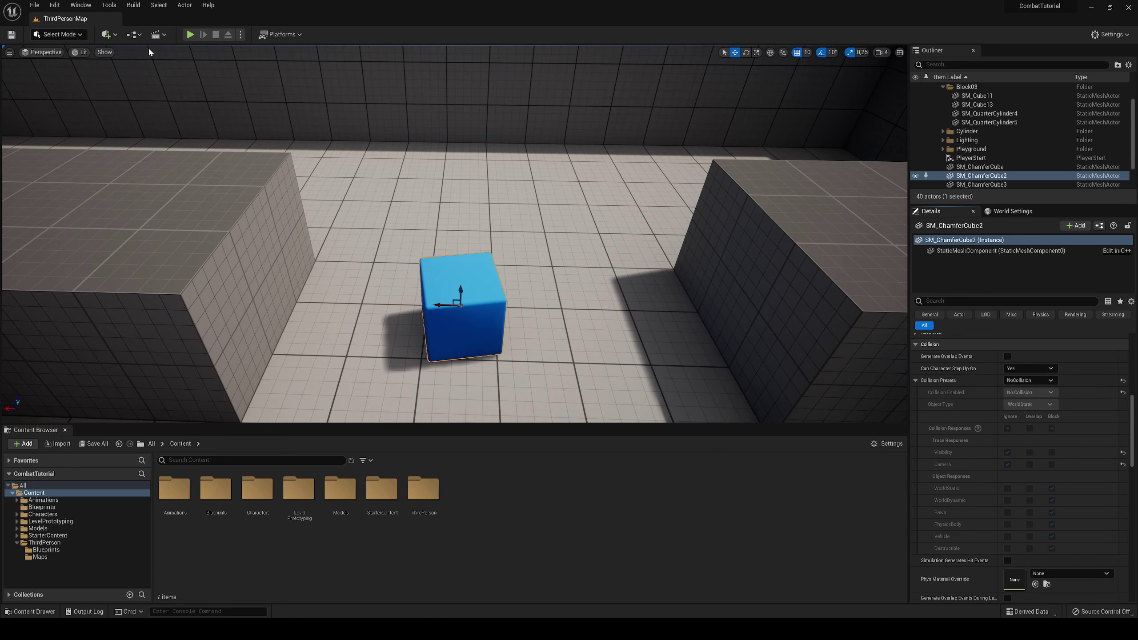
# Step: Play the level, run and jump the character into SM_ChamferCube2, stop the session, and dismiss the message log
pyautogui.click(190, 35)
pyautogui.press('w')
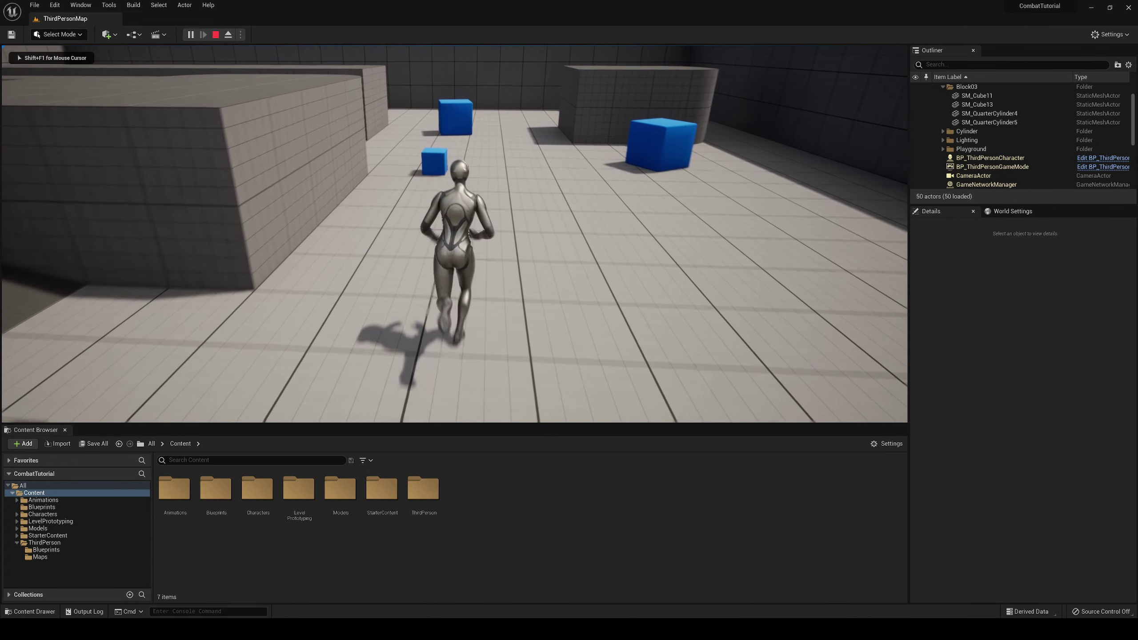
pyautogui.press('space')
pyautogui.press('w')
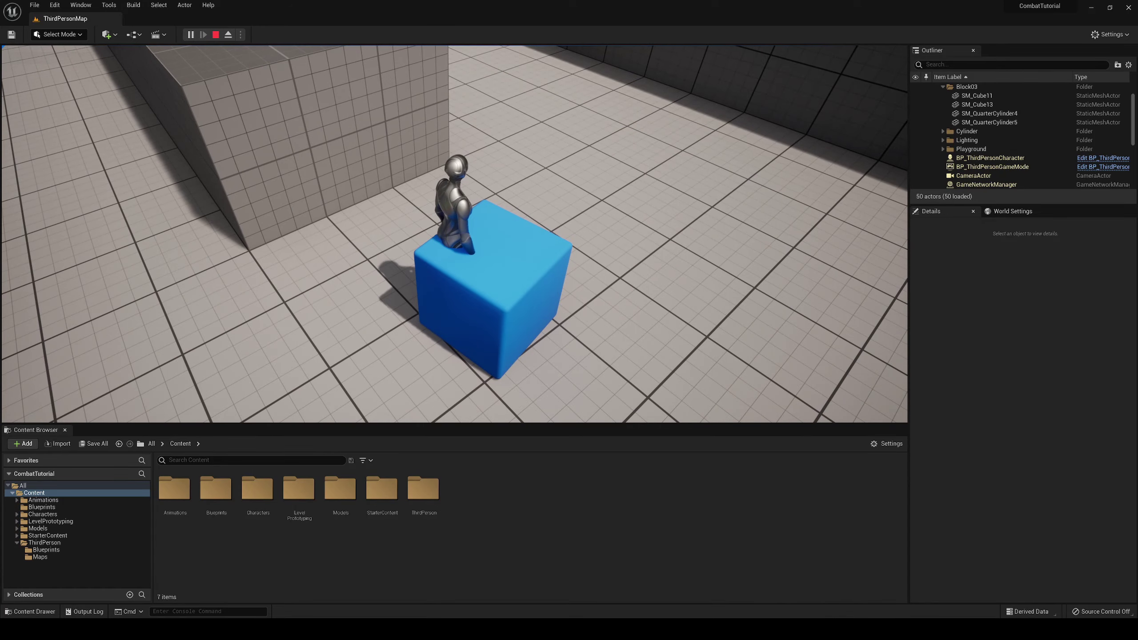
pyautogui.press('Escape')
pyautogui.click(978, 117)
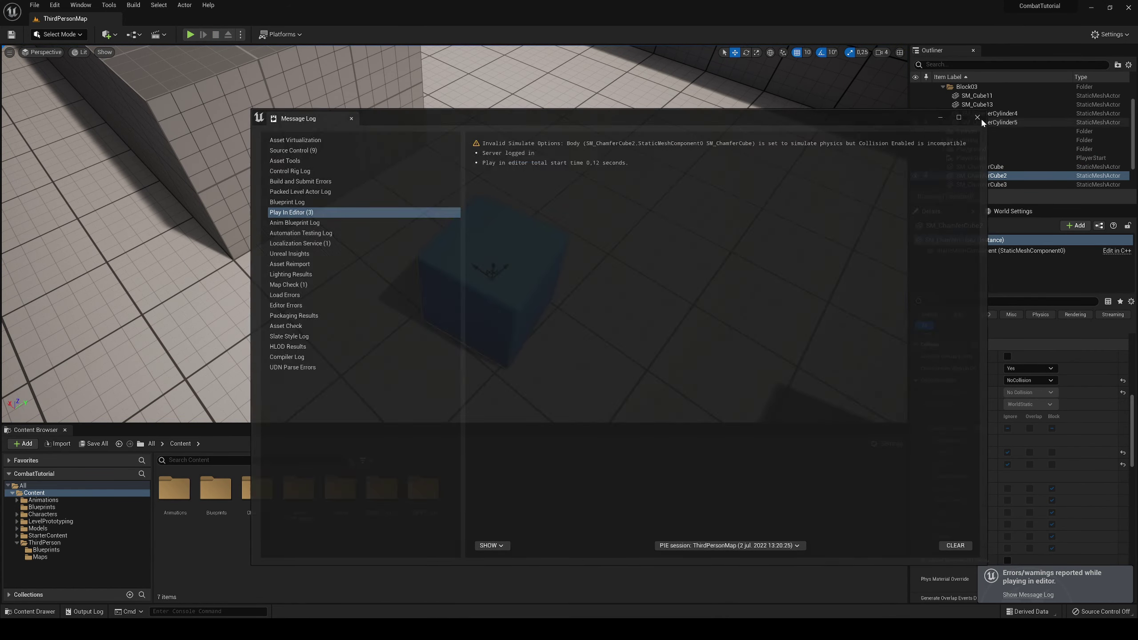
# Step: Undo the NoCollision and Custom preset changes on SM_ChamferCube2 and collapse its collision preset details
pyautogui.hotkey('ctrl', 'z')
pyautogui.moveTo(681, 288); pyautogui.dragTo(748, 319, button='middle')
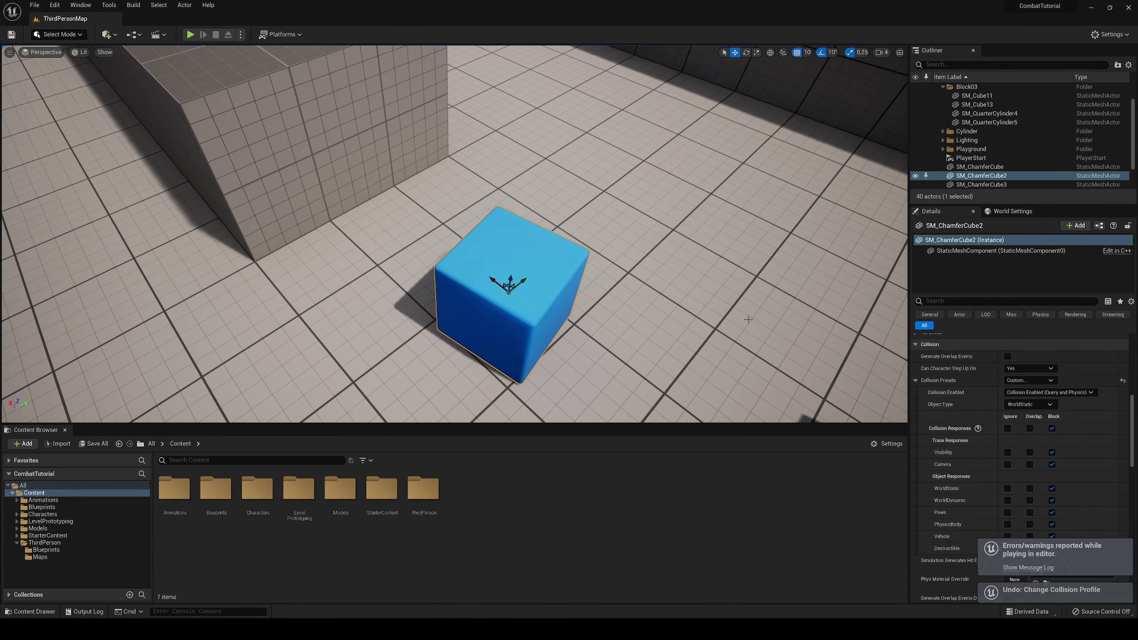
pyautogui.hotkey('ctrl', 'z')
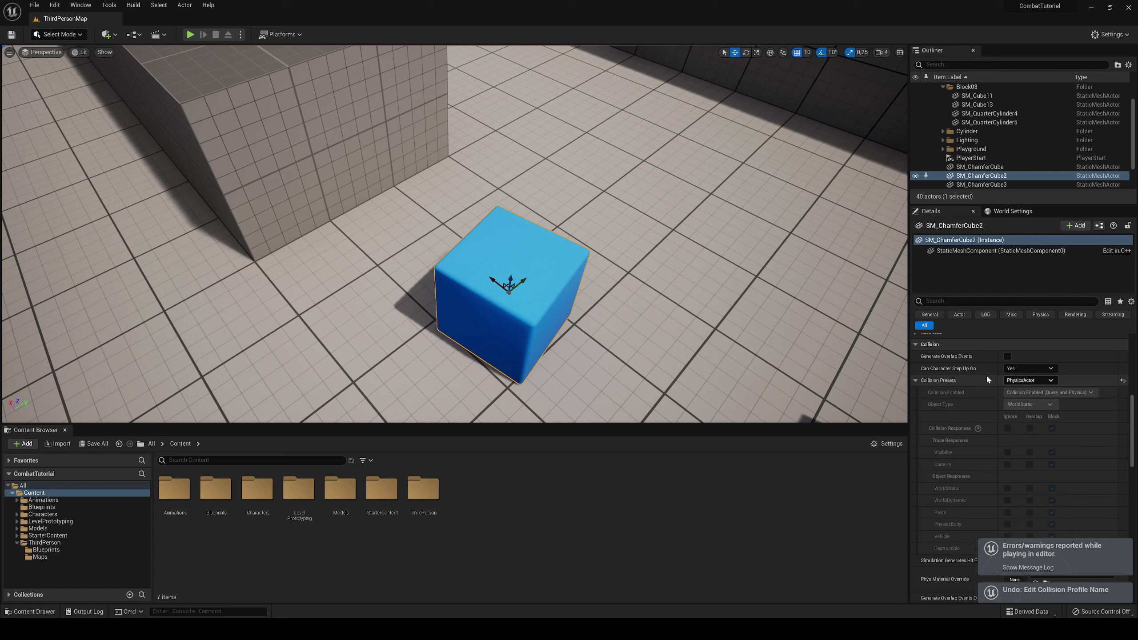
pyautogui.click(916, 380)
# Step: Examine the remaining details of SM_ChamferCube2, from lighting and rendering through tags and replication to the Actor settings
pyautogui.scroll(-1, 941, 398)
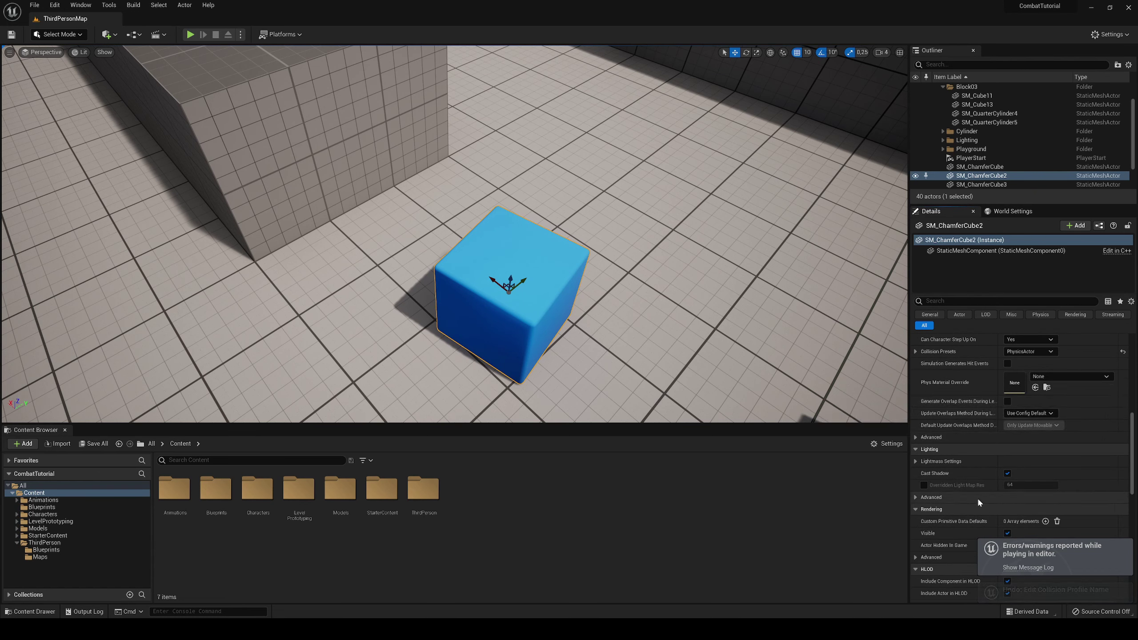
pyautogui.scroll(-3, 947, 407)
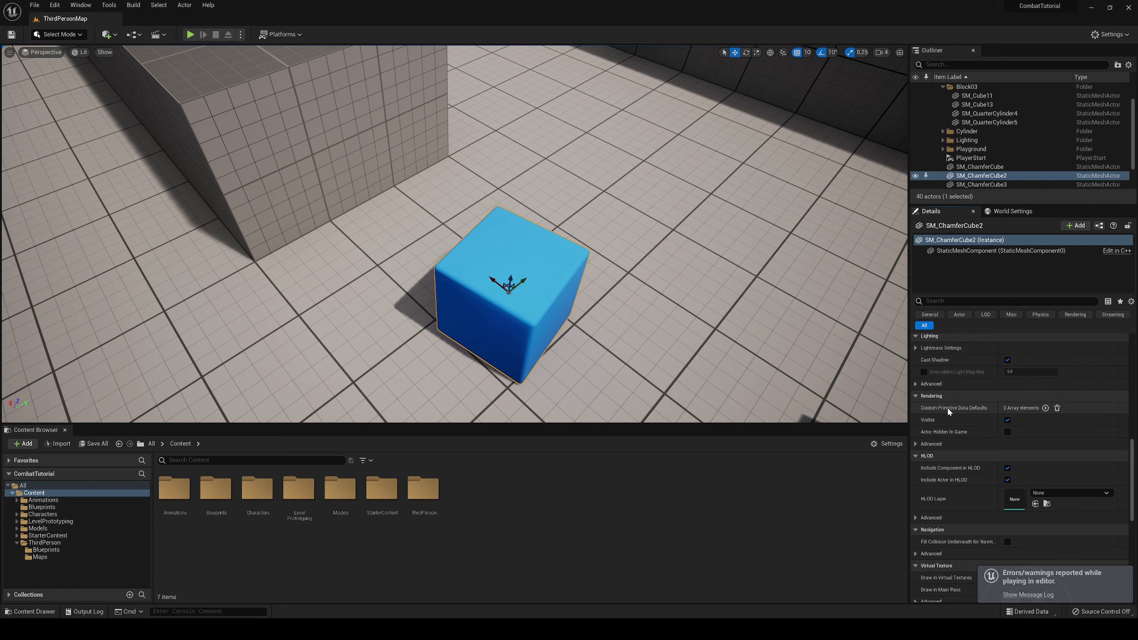
pyautogui.scroll(-6, 949, 409)
pyautogui.scroll(11, 950, 409)
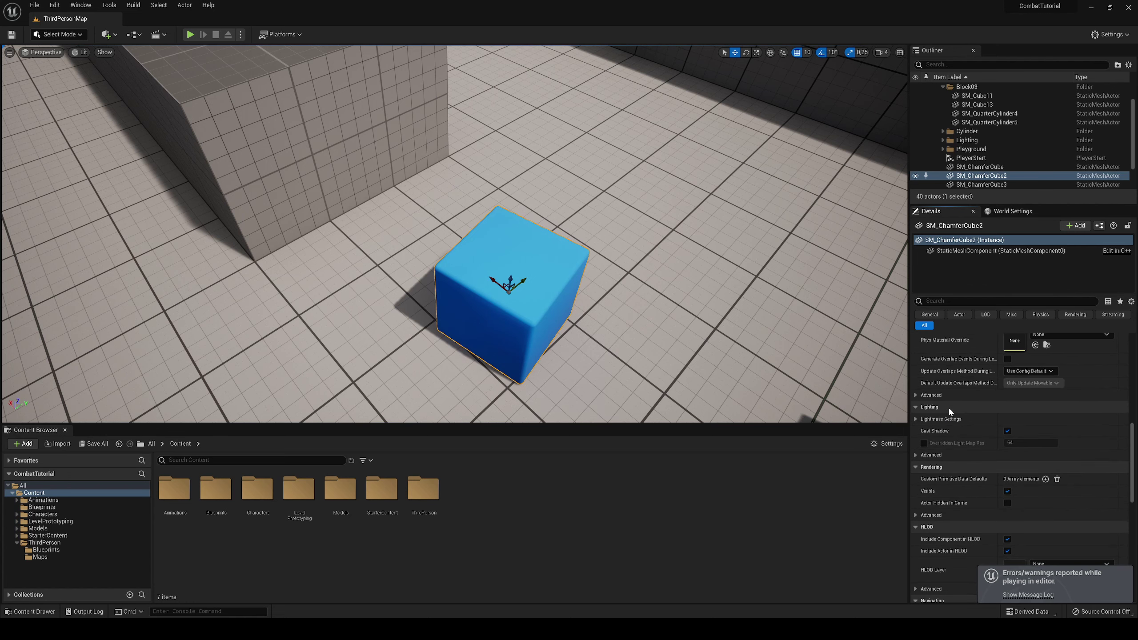
pyautogui.scroll(-10, 951, 409)
pyautogui.scroll(7, 953, 417)
pyautogui.scroll(-5, 959, 439)
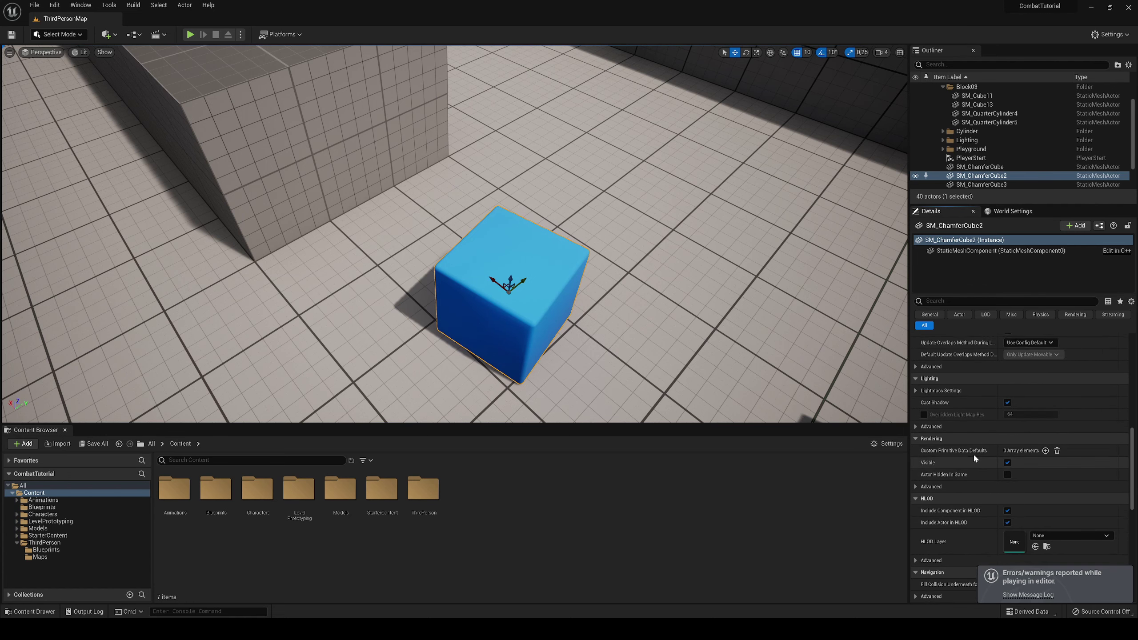
pyautogui.scroll(-3, 969, 466)
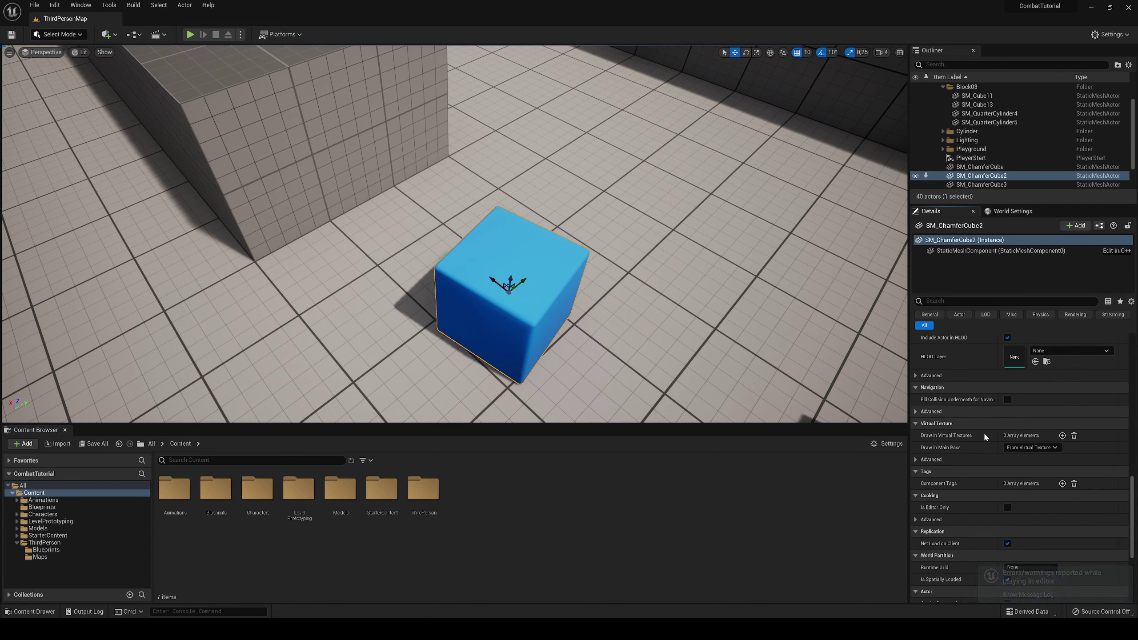
pyautogui.scroll(-4, 959, 462)
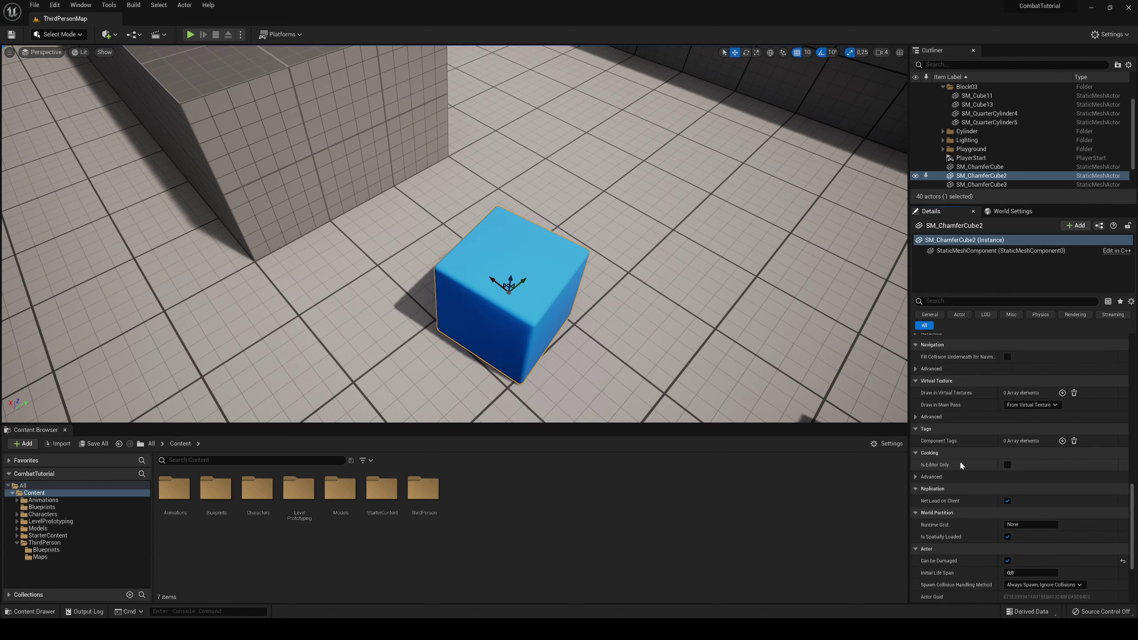
pyautogui.scroll(-3, 959, 461)
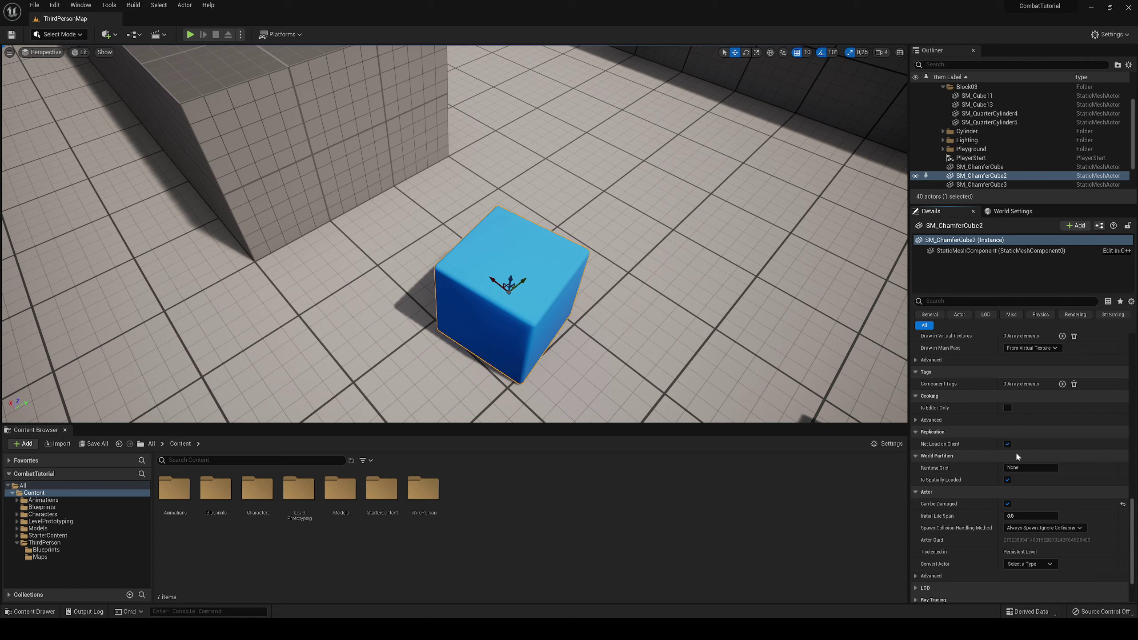
pyautogui.scroll(-3, 964, 438)
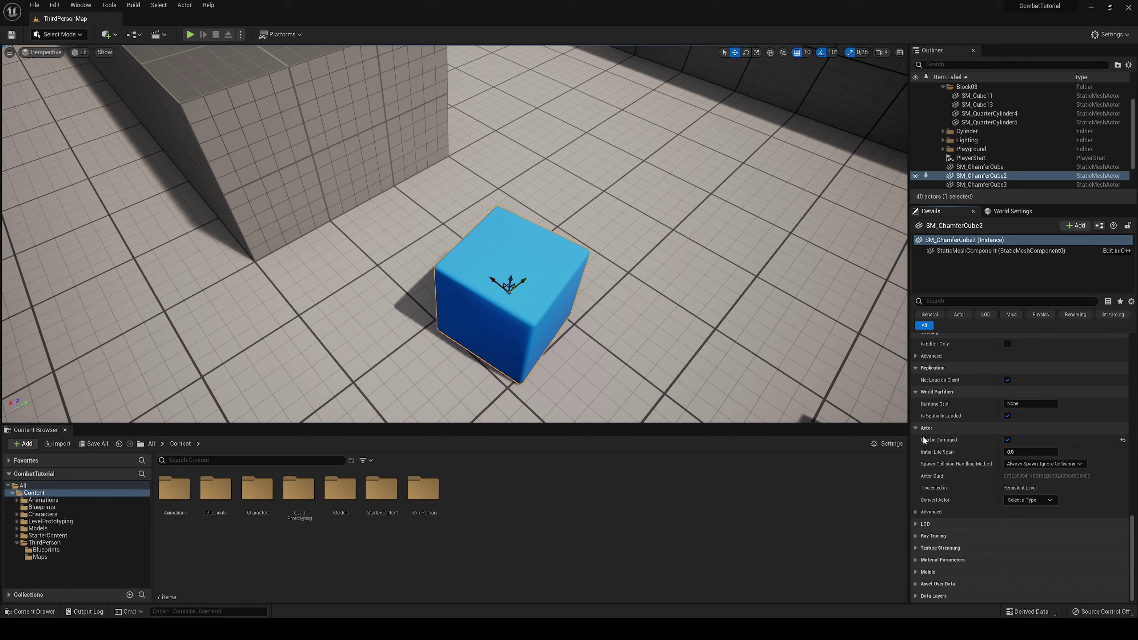
pyautogui.moveTo(930, 454)
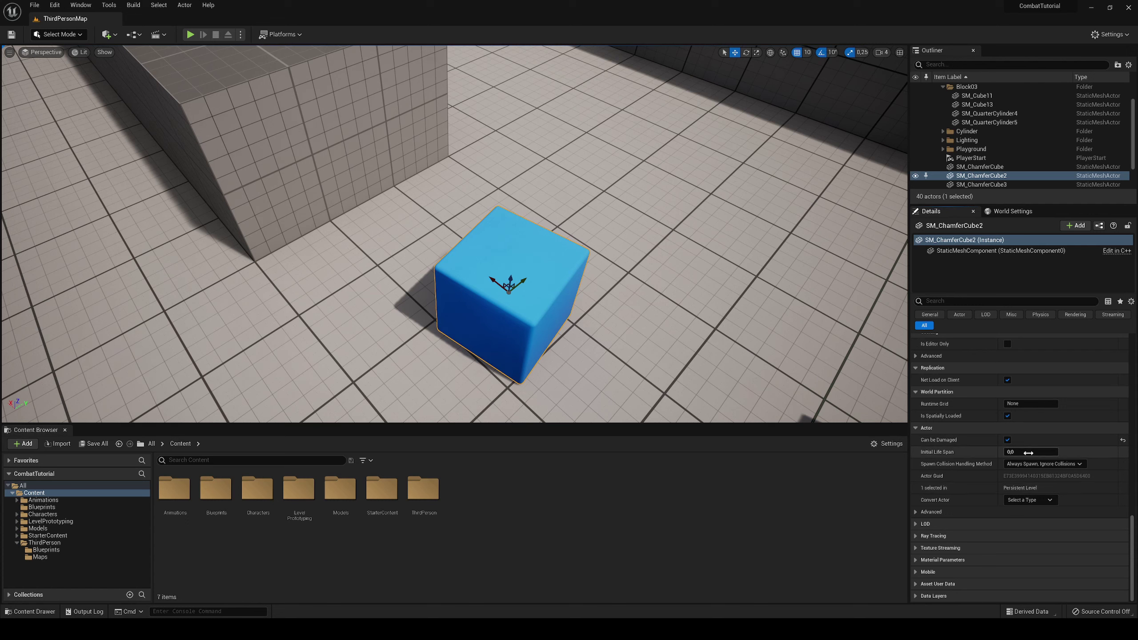
pyautogui.scroll(-5, 631, 315)
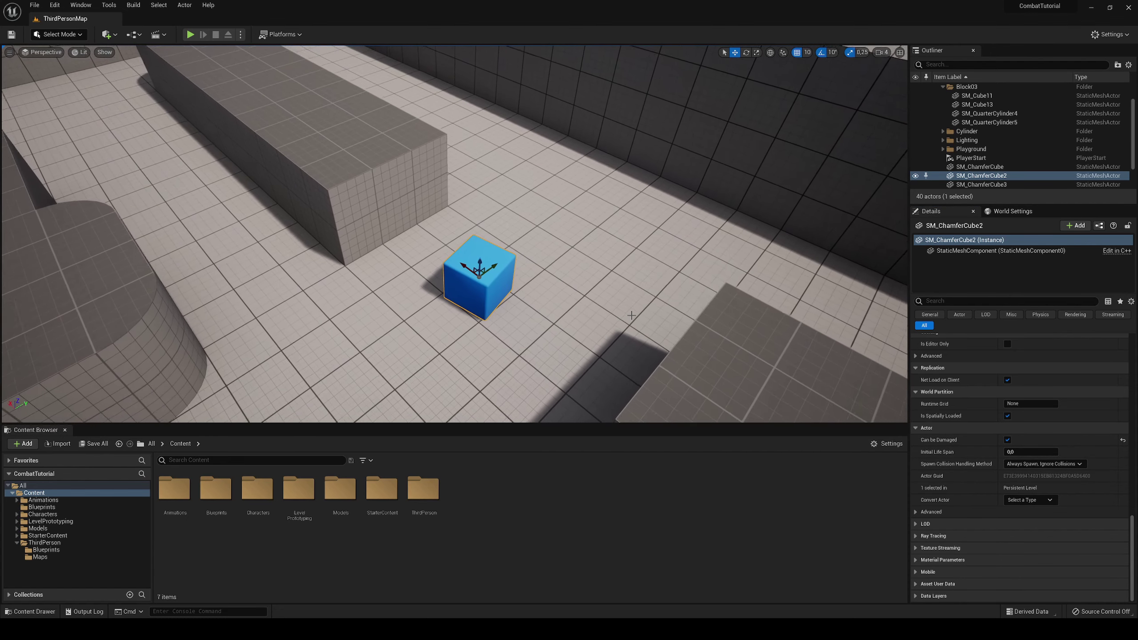
# Step: Select and focus on the rounded corner piece SM_QuarterCylinder6, view its StaticMeshComponent, and reselect the root instance
pyautogui.moveTo(583, 278); pyautogui.dragTo(448, 273, button='right')
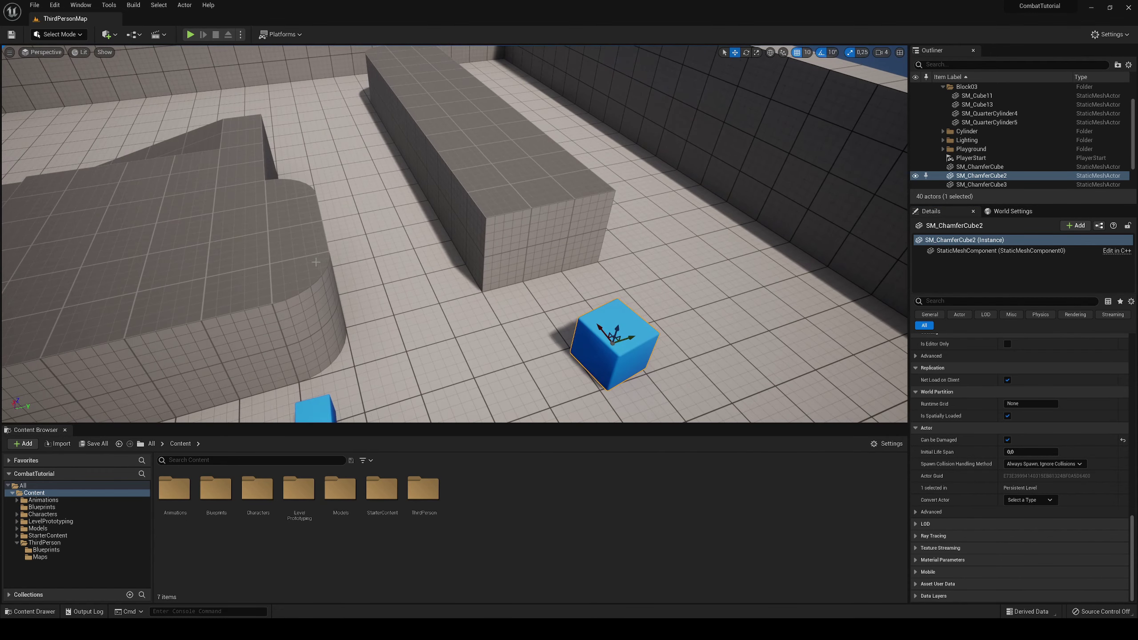
pyautogui.click(305, 274)
pyautogui.scroll(10, 1006, 389)
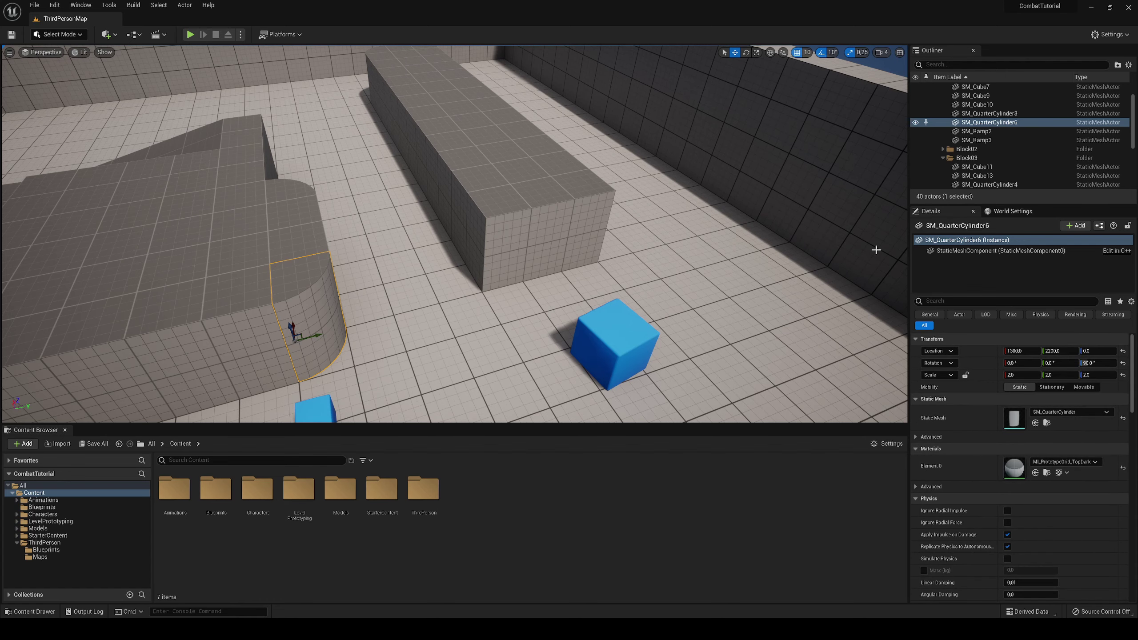
pyautogui.press('f')
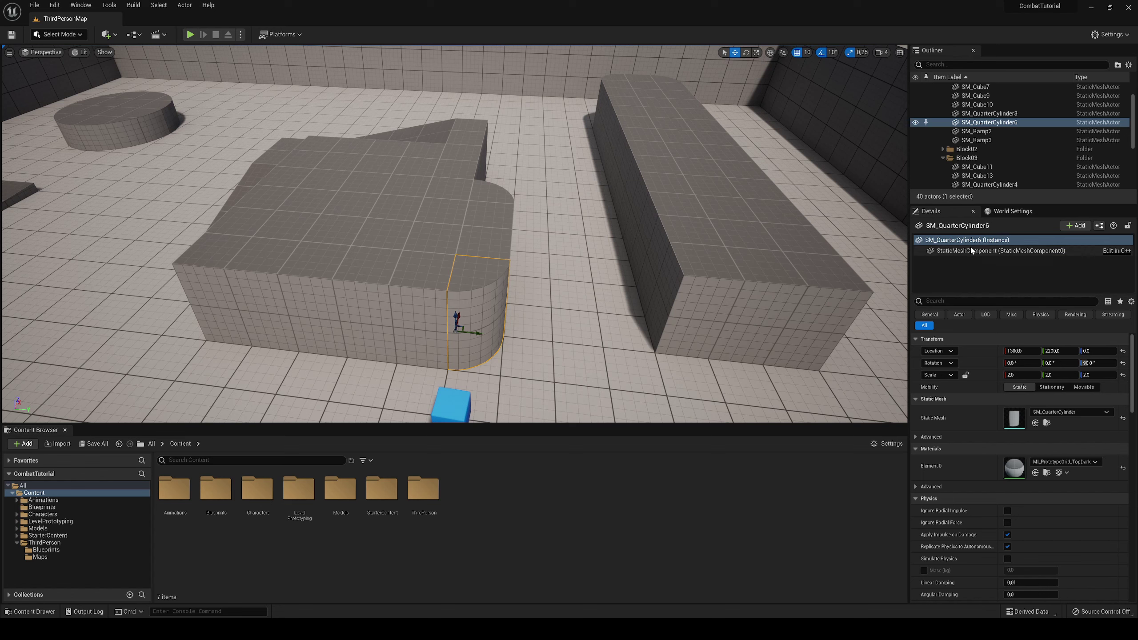
pyautogui.click(994, 253)
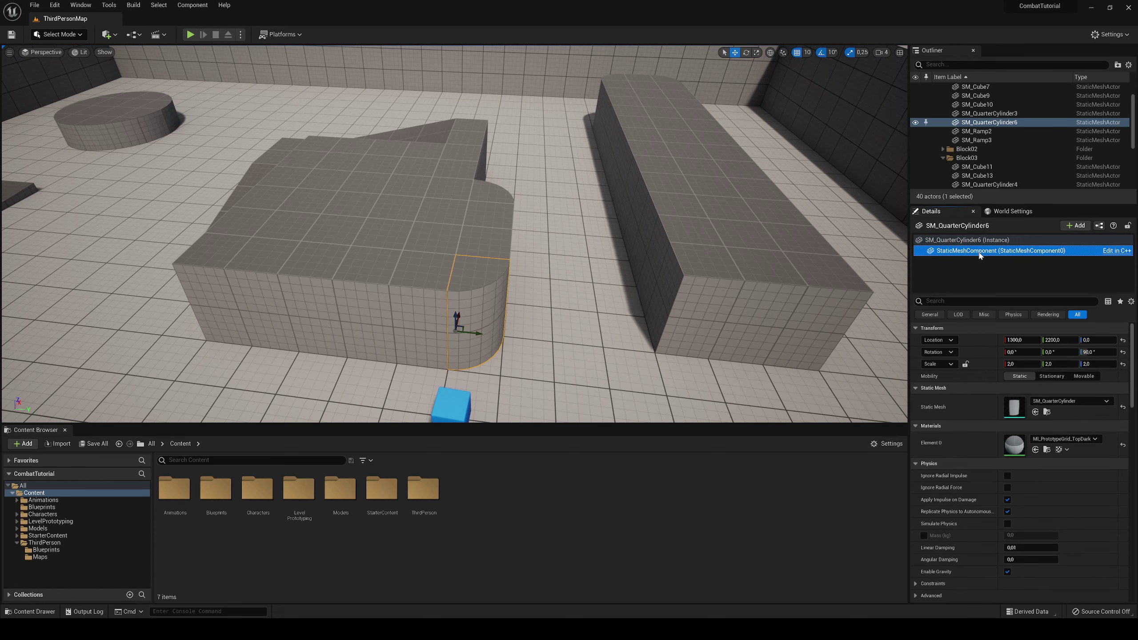
pyautogui.click(968, 239)
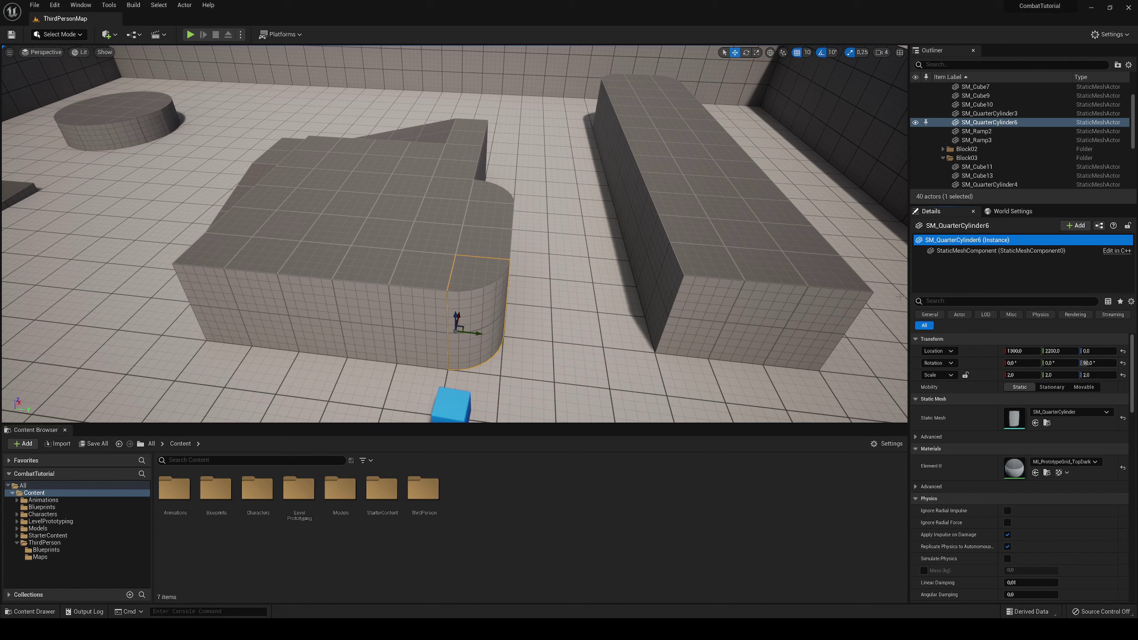
# Step: Open the World Settings and inspect the advanced Precomputed Visibility options
pyautogui.click(1012, 211)
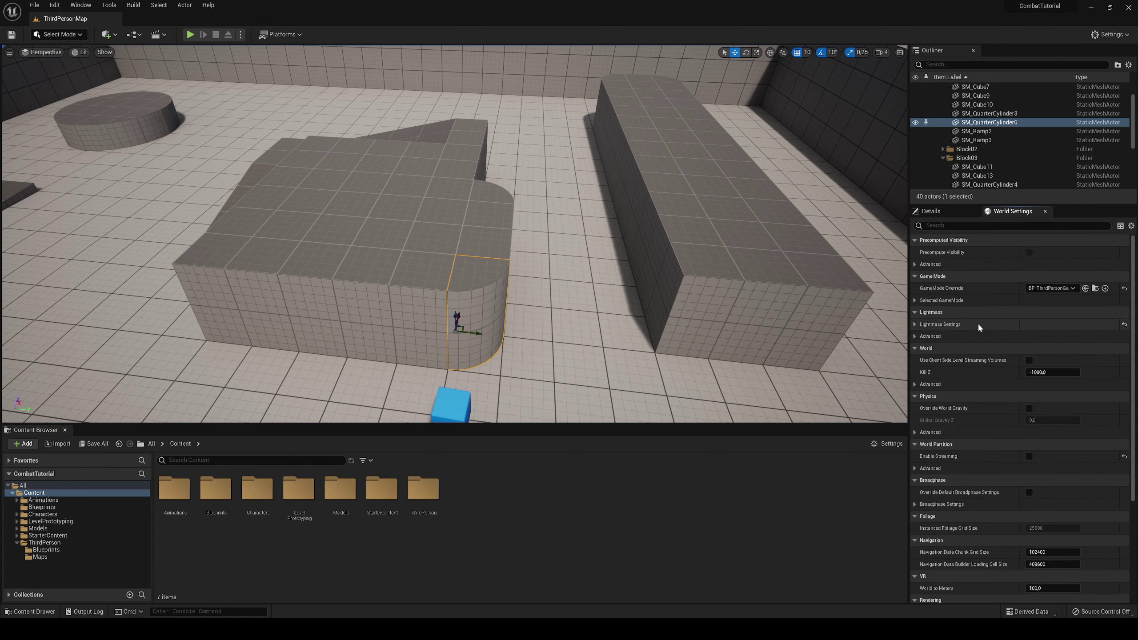
pyautogui.click(930, 264)
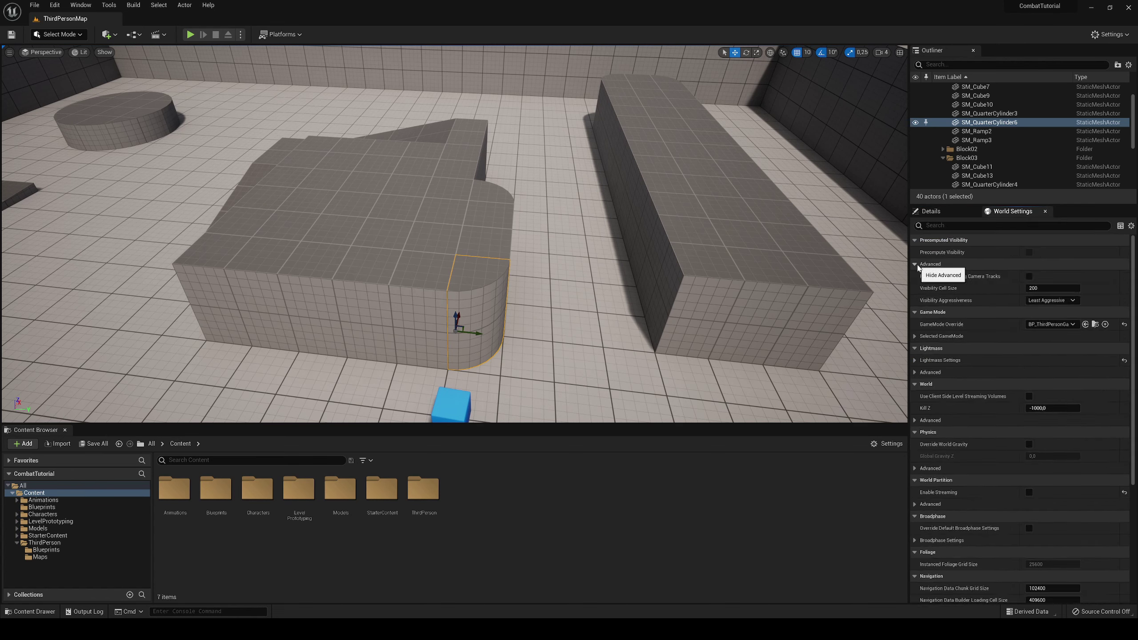
pyautogui.click(916, 264)
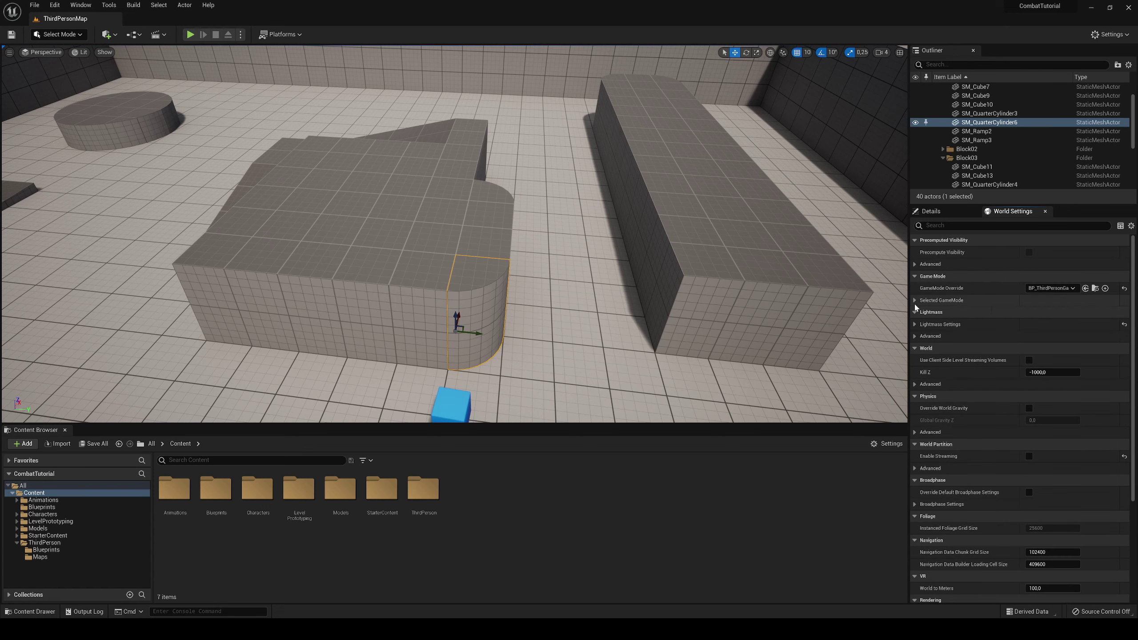
# Step: Inspect the selected game mode's classes, review the Default Pawn Class choices keeping BP_ThirdPersonCharacter, and collapse the class list
pyautogui.click(915, 300)
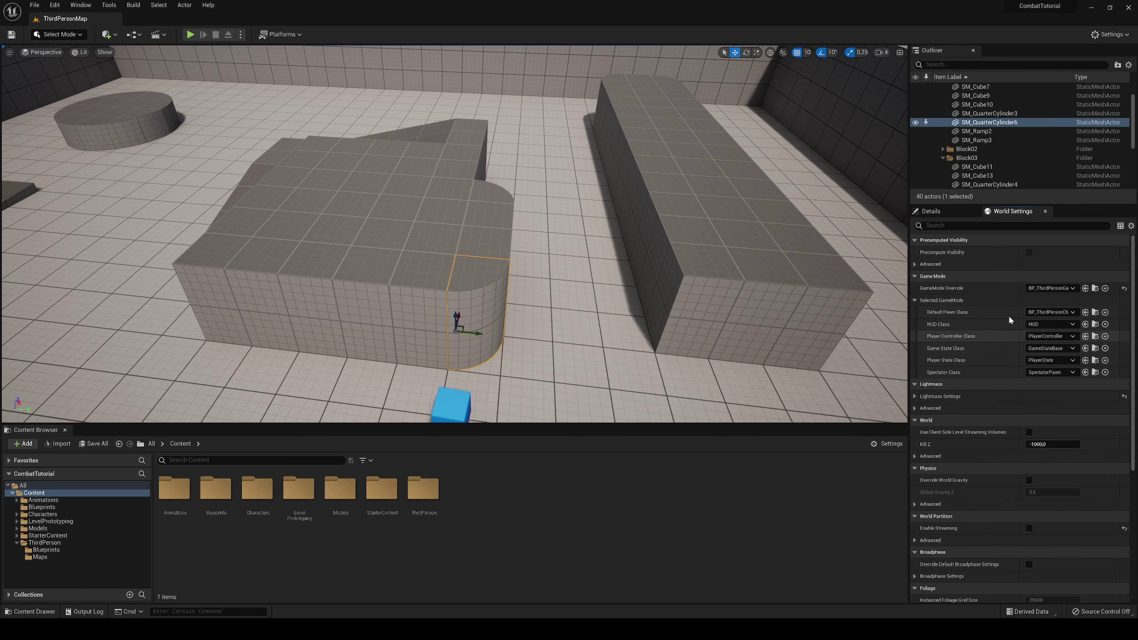
pyautogui.click(1042, 290)
pyautogui.click(1041, 290)
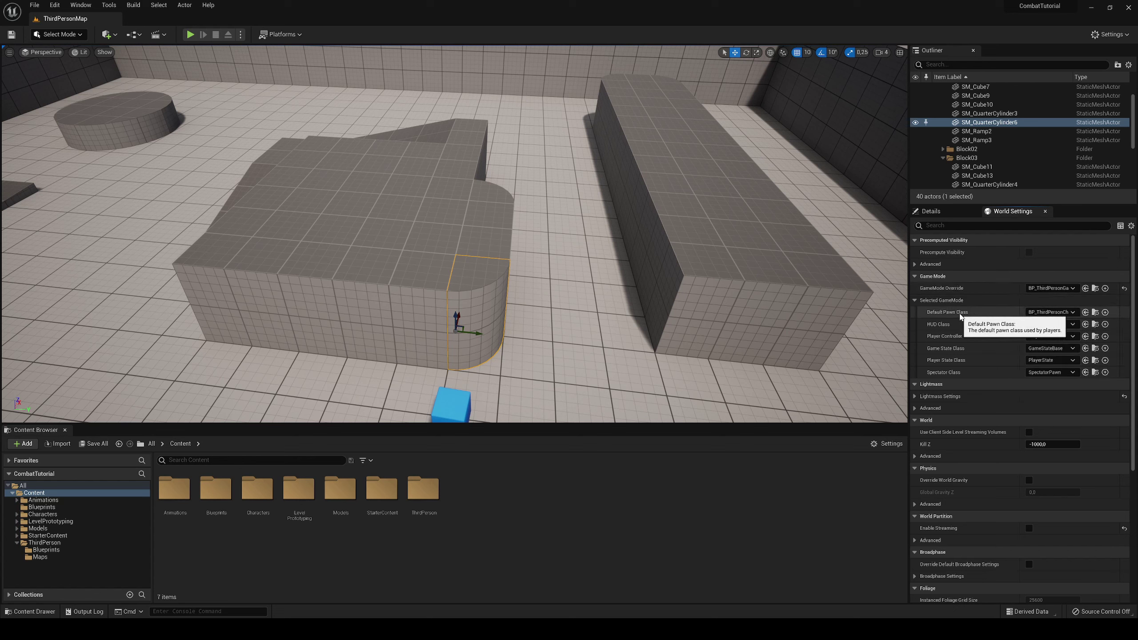
pyautogui.click(1051, 315)
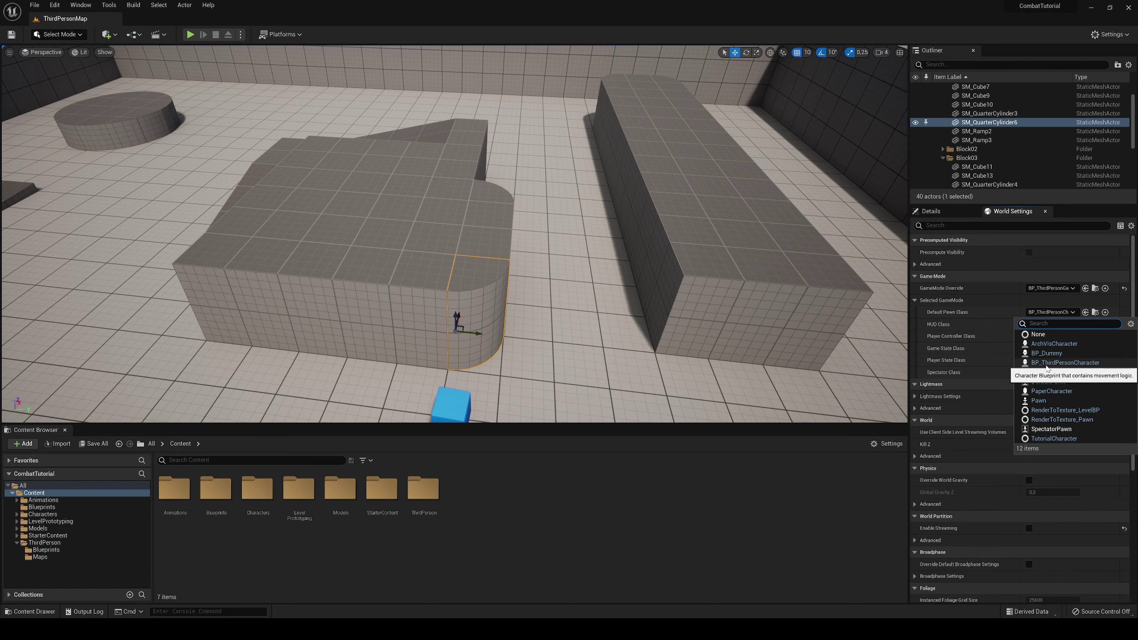
pyautogui.click(1048, 363)
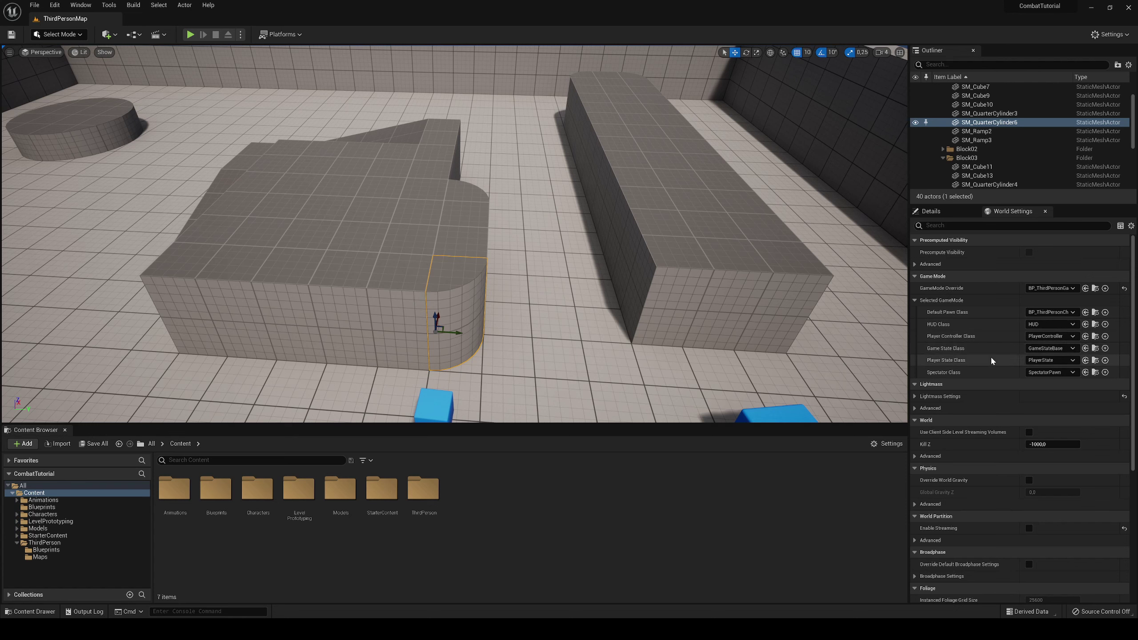
pyautogui.click(999, 301)
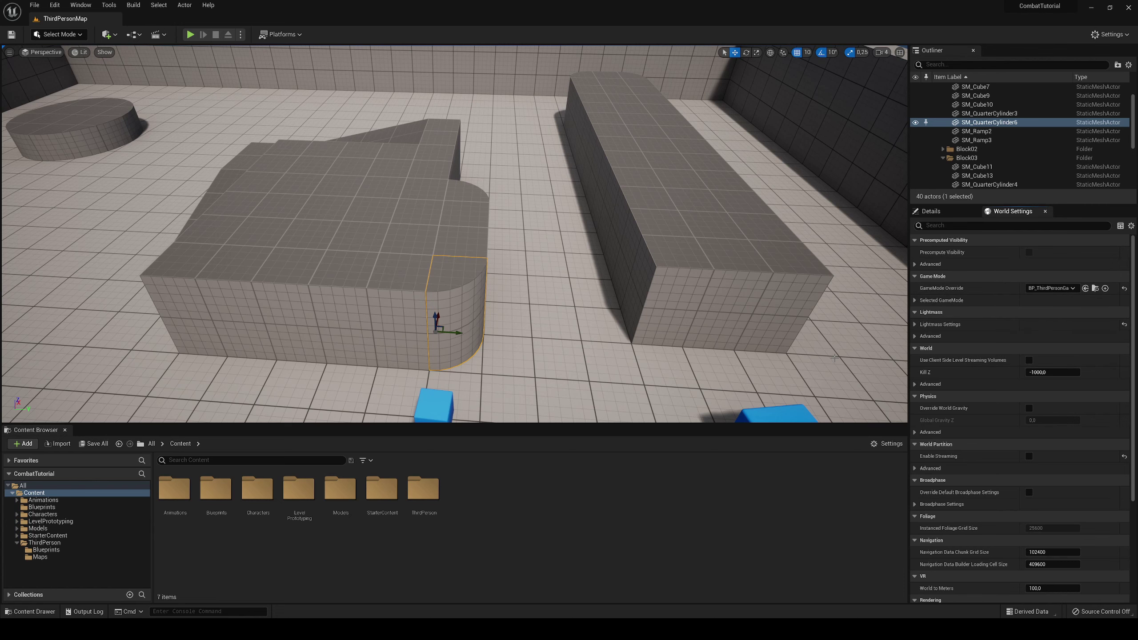
# Step: Look through the remaining World Settings down to the Tick section, and return to the selected actor's Details
pyautogui.moveTo(834, 358); pyautogui.dragTo(797, 358, button='right')
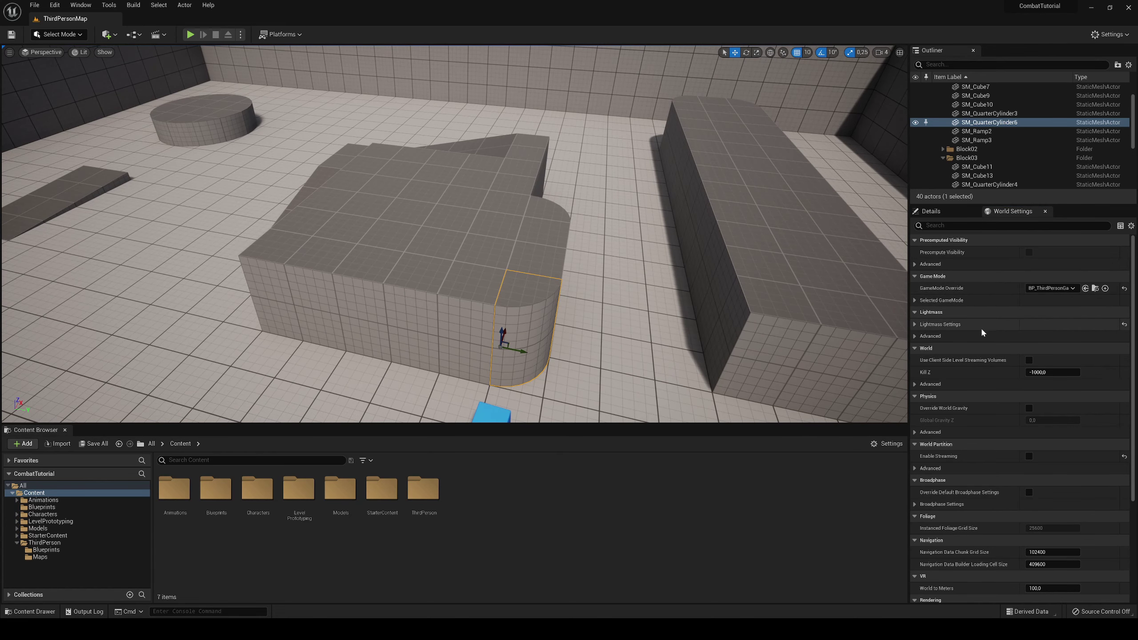
pyautogui.scroll(-4, 979, 330)
pyautogui.scroll(-4, 954, 361)
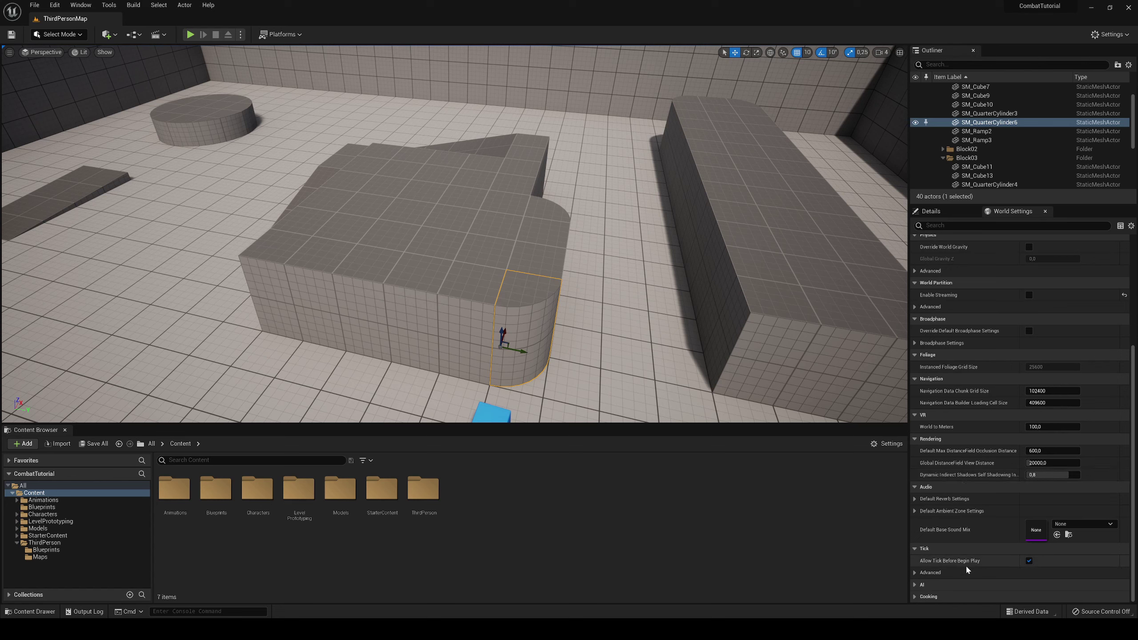
pyautogui.scroll(6, 968, 529)
pyautogui.click(931, 211)
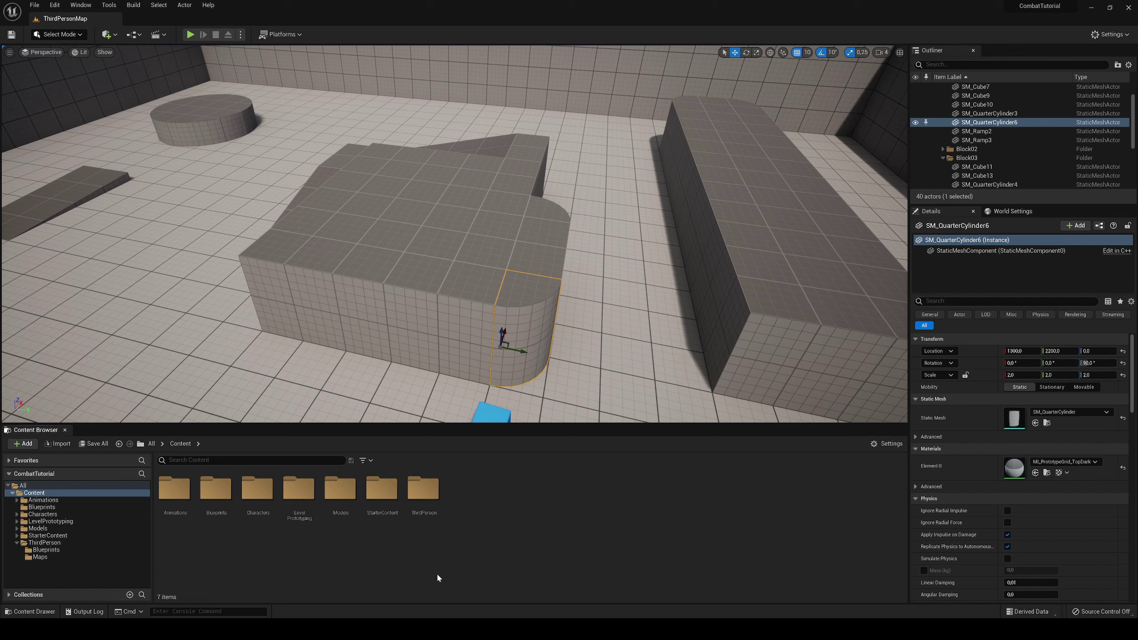
# Step: Browse to ThirdPerson/Blueprints, select BP_ThirdPersonCharacter, and return to the Content folder
pyautogui.doubleClick(417, 498)
pyautogui.doubleClick(174, 490)
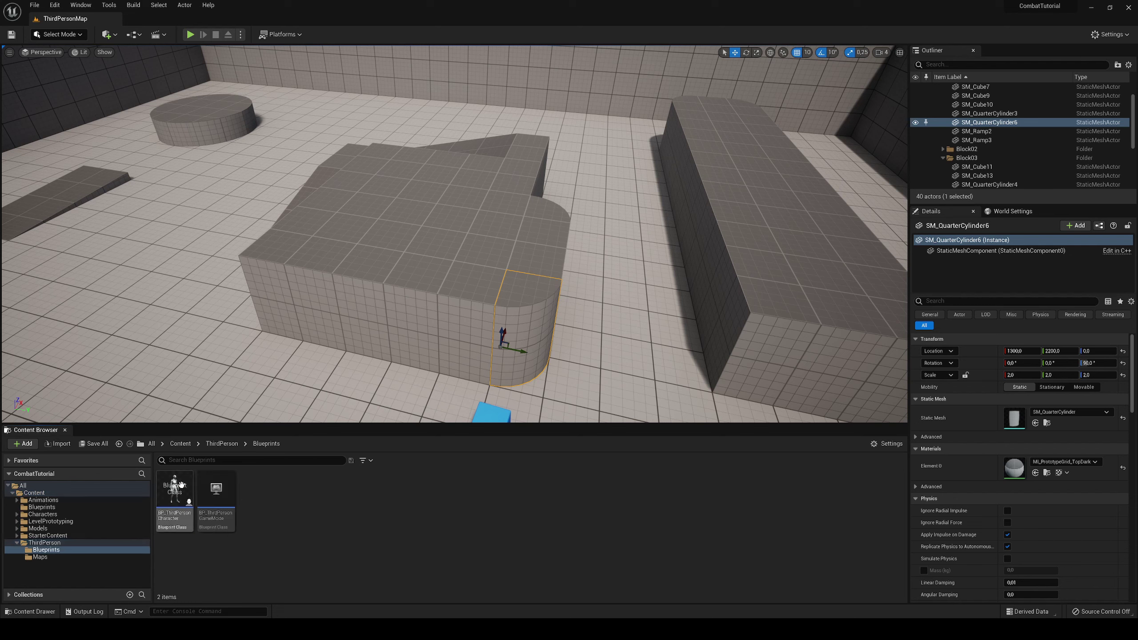
pyautogui.click(181, 505)
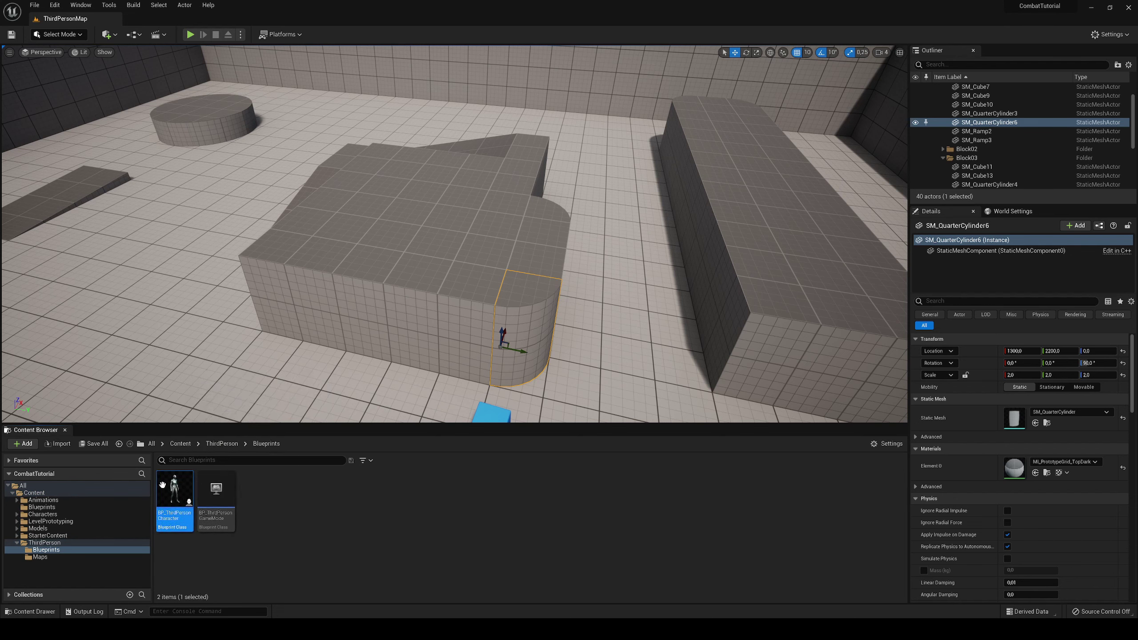
pyautogui.click(222, 444)
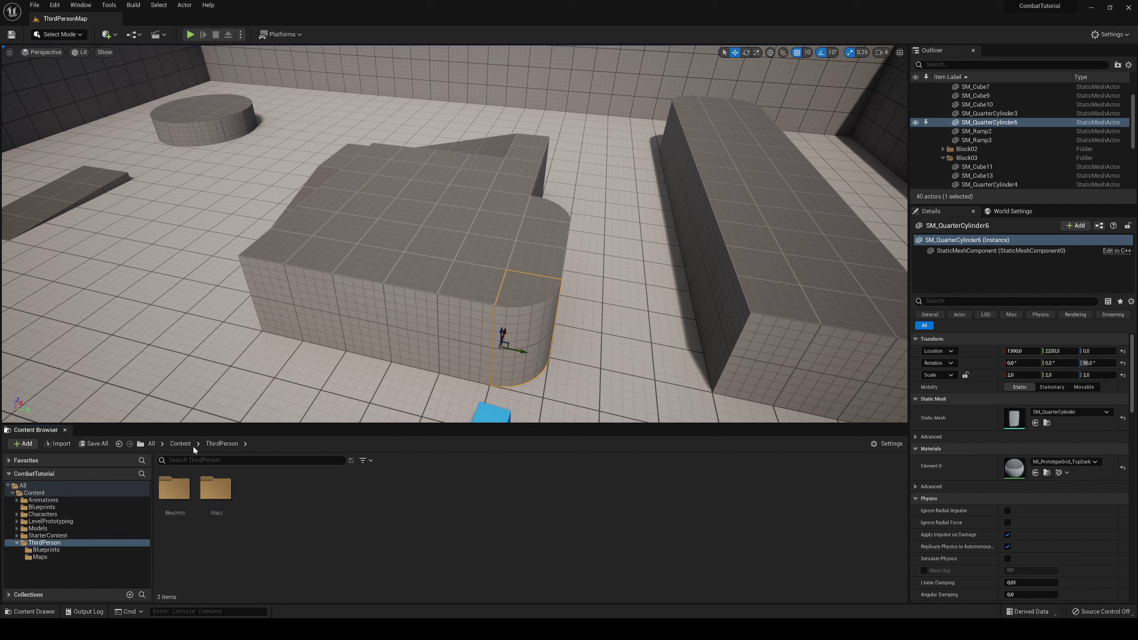
pyautogui.click(187, 444)
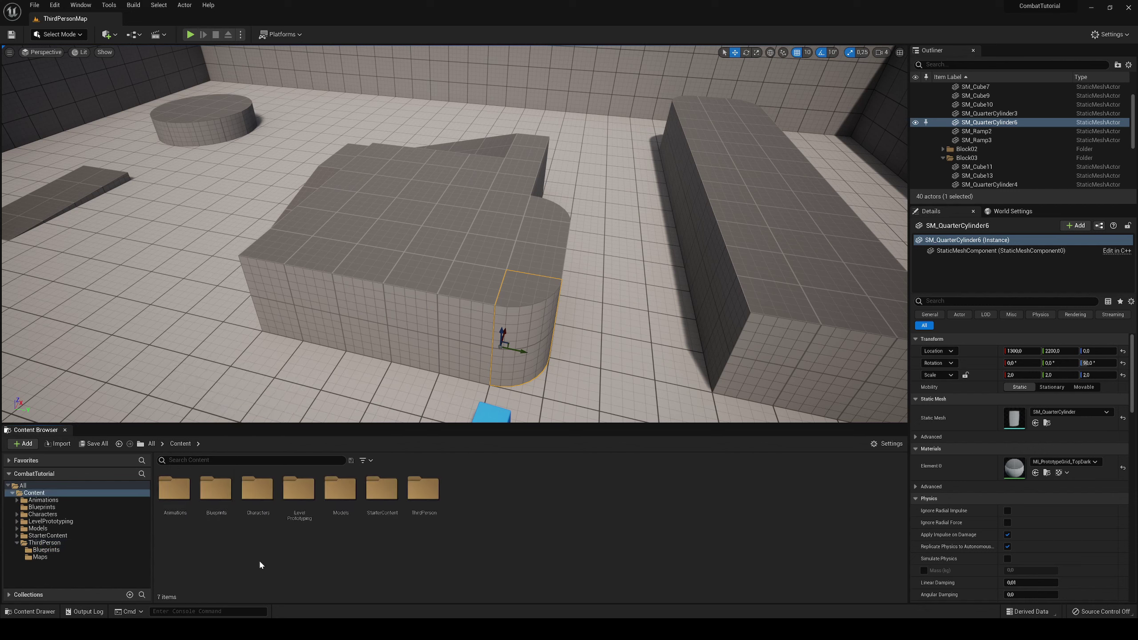
# Step: Browse to Models/Sword, select the Sword_Low_Done static mesh, and return to the Content folder
pyautogui.doubleClick(331, 520)
pyautogui.doubleClick(193, 496)
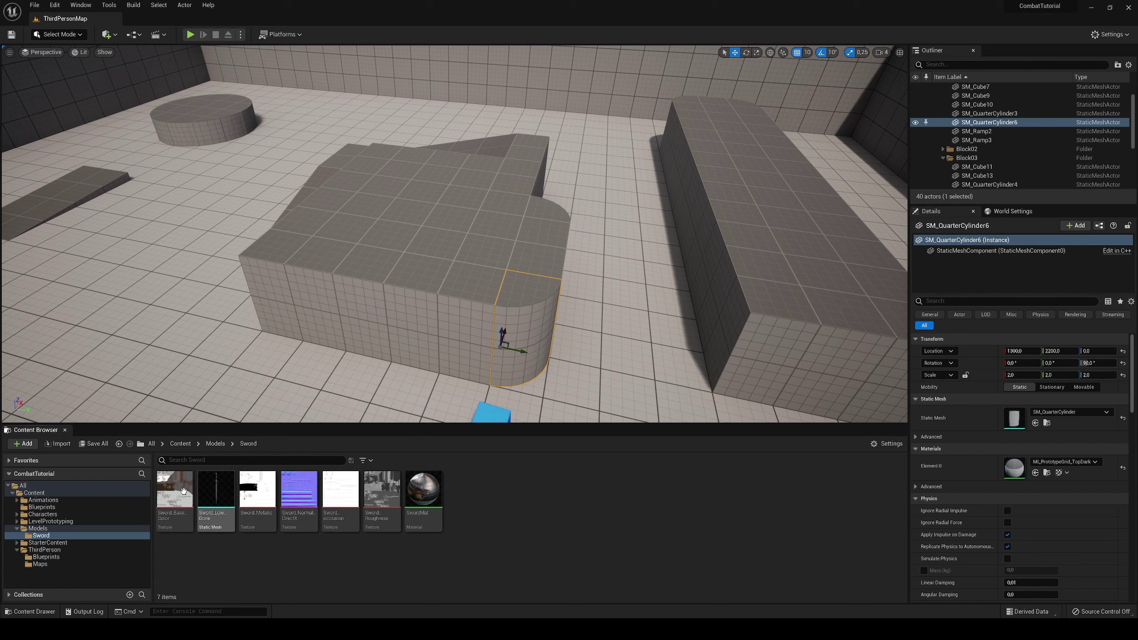
pyautogui.click(206, 521)
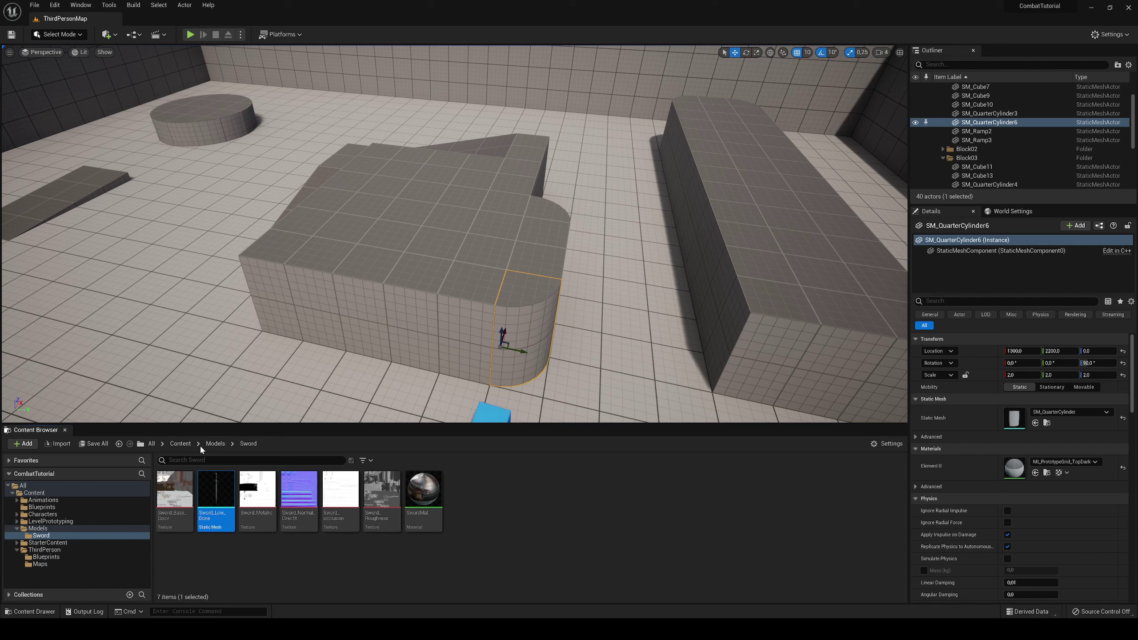
pyautogui.click(180, 444)
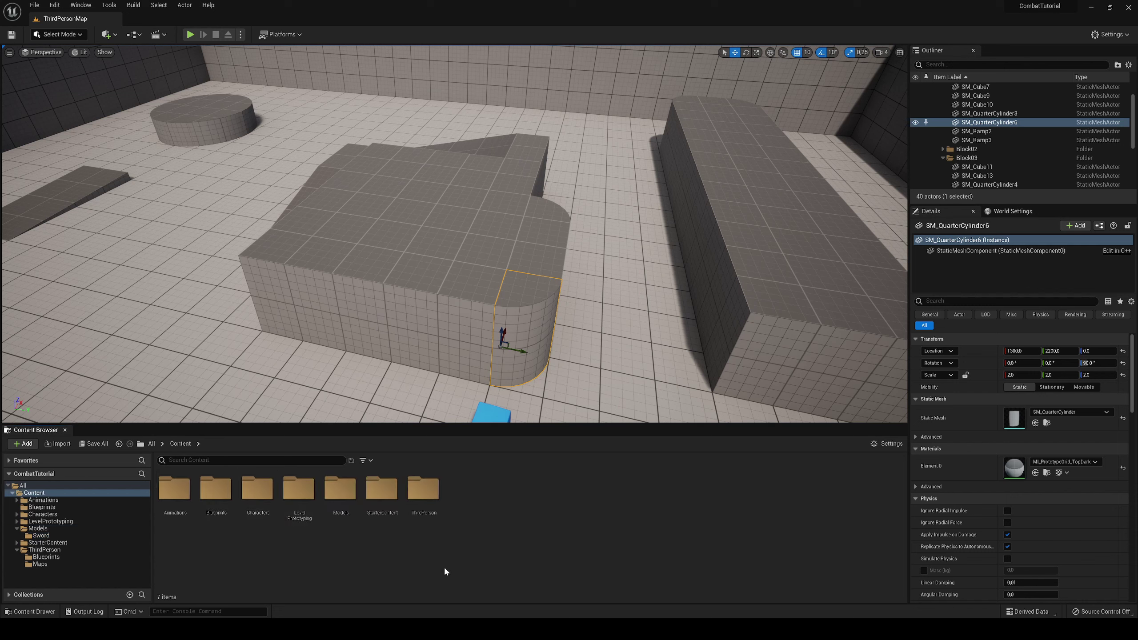
# Step: Place the Sword_Low_Done mesh from Models/Sword on the level floor and focus the view on it
pyautogui.doubleClick(339, 510)
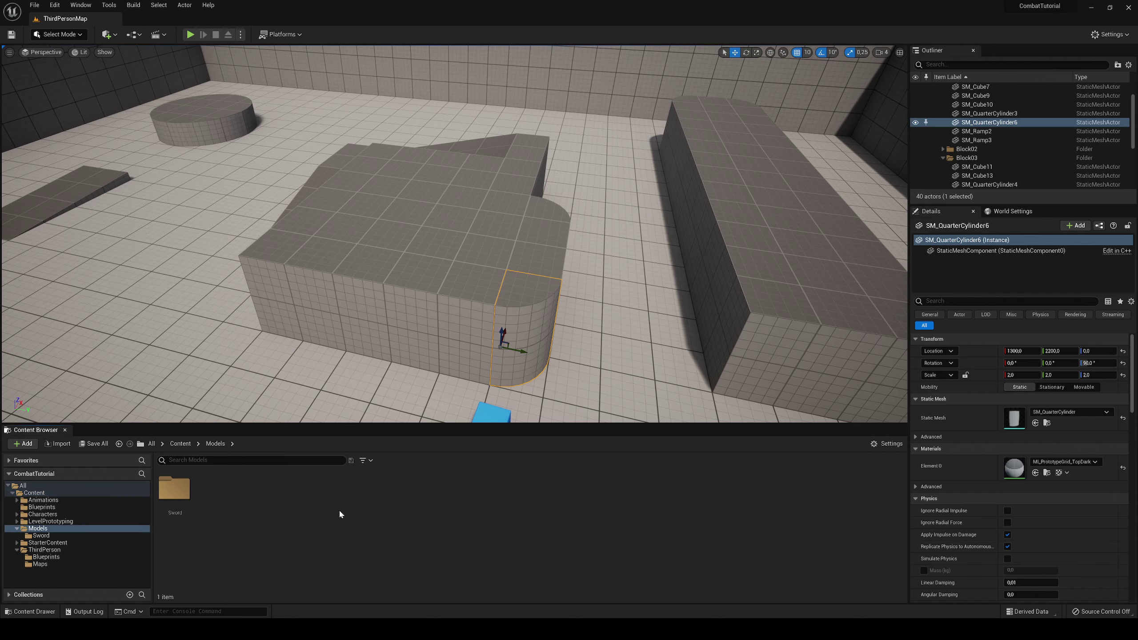
pyautogui.doubleClick(175, 488)
pyautogui.moveTo(216, 489); pyautogui.dragTo(266, 351)
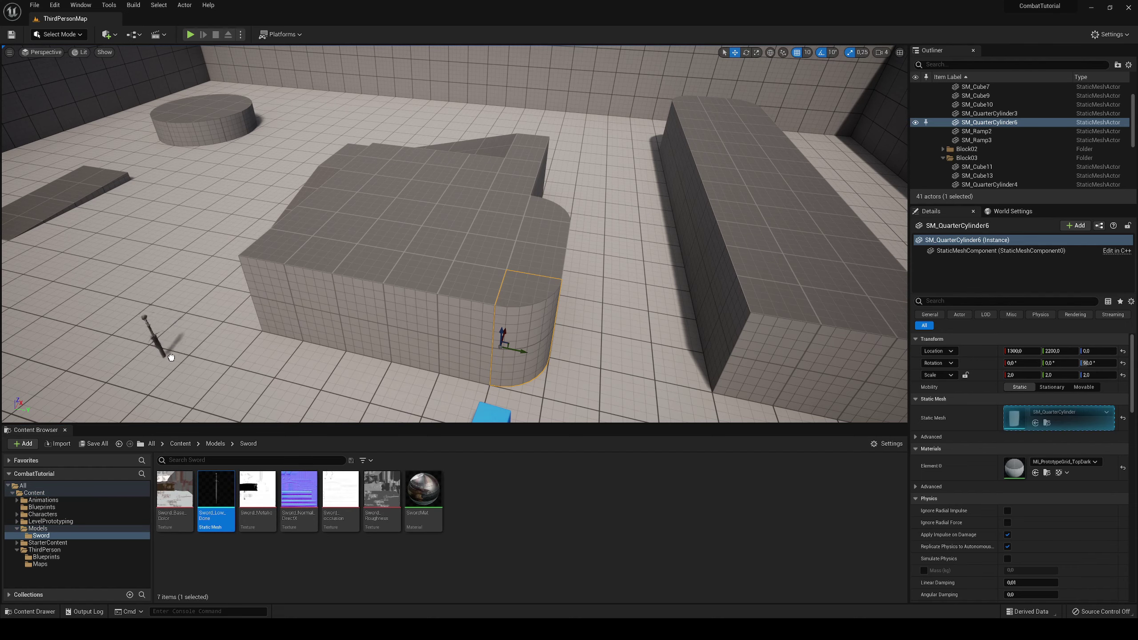
pyautogui.moveTo(171, 358); pyautogui.dragTo(171, 358)
pyautogui.press('f')
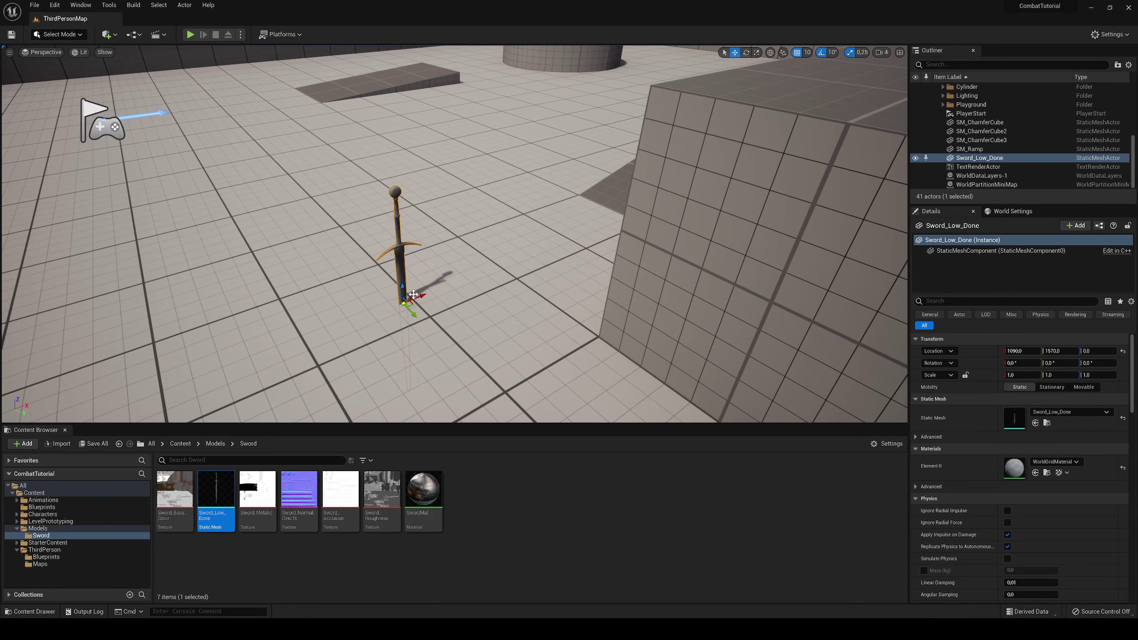
# Step: Try the move and rotate gizmos on the placed sword, and delete it from the level
pyautogui.moveTo(402, 287); pyautogui.dragTo(497, 188)
pyautogui.press('e')
pyautogui.press('w')
pyautogui.press('Delete')
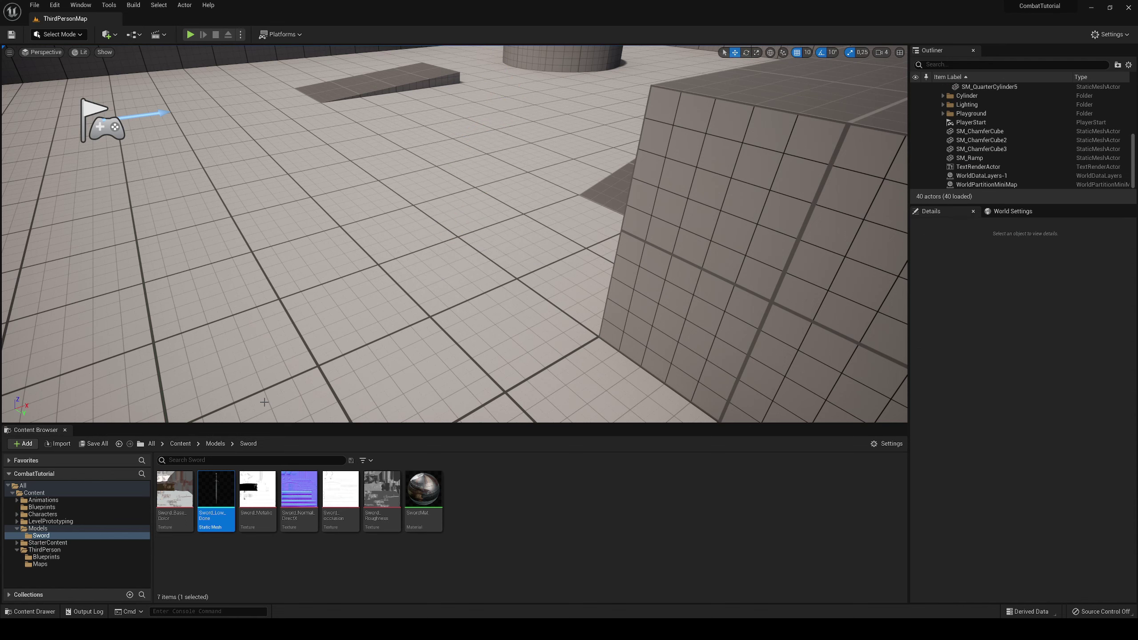
# Step: Browse the project's folder tree through Characters, Models and ThirdPerson/Blueprints, ending at the Content folder
pyautogui.click(180, 443)
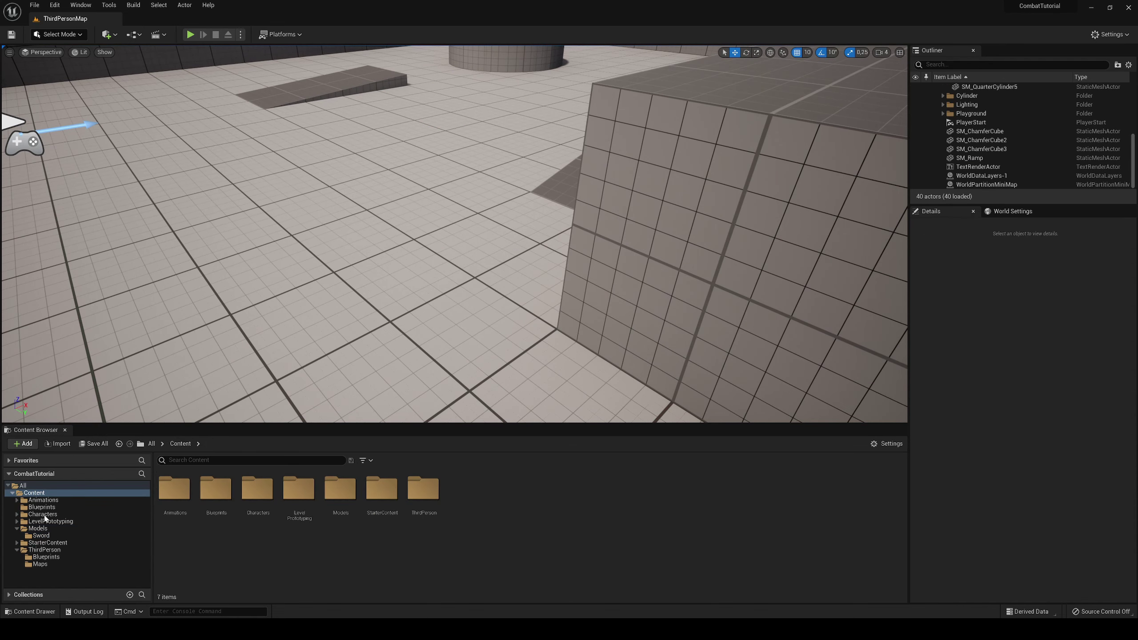
pyautogui.click(37, 514)
pyautogui.click(42, 530)
pyautogui.click(47, 557)
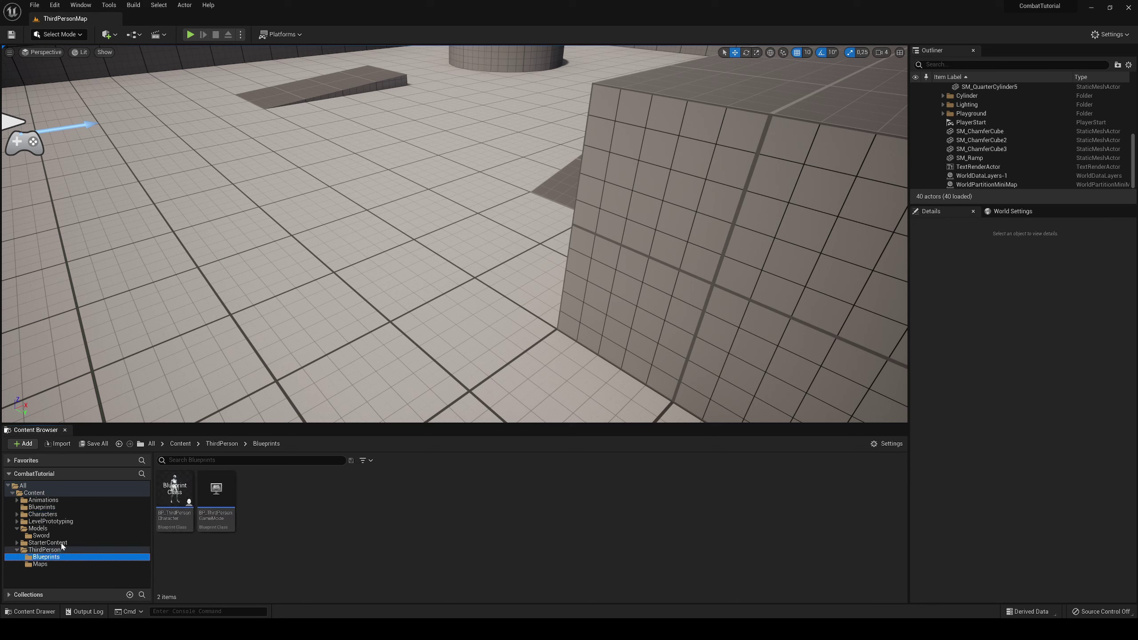
pyautogui.click(46, 515)
pyautogui.click(40, 493)
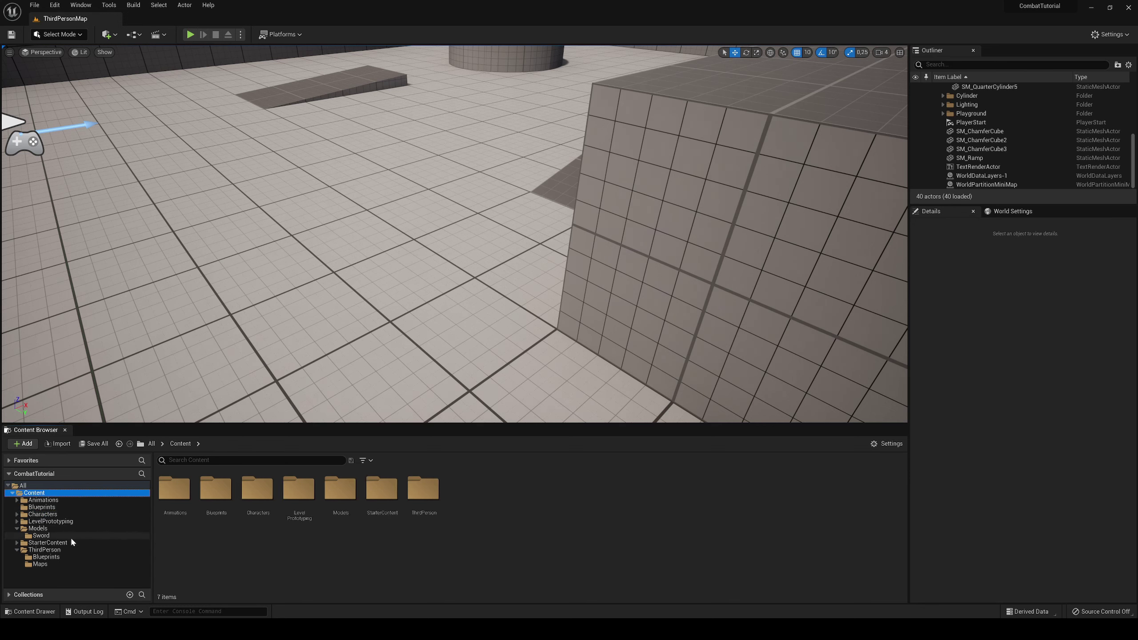
# Step: Examine the asset types that can be created in the Content folder, including the Animation and User Interface categories
pyautogui.rightClick(475, 554)
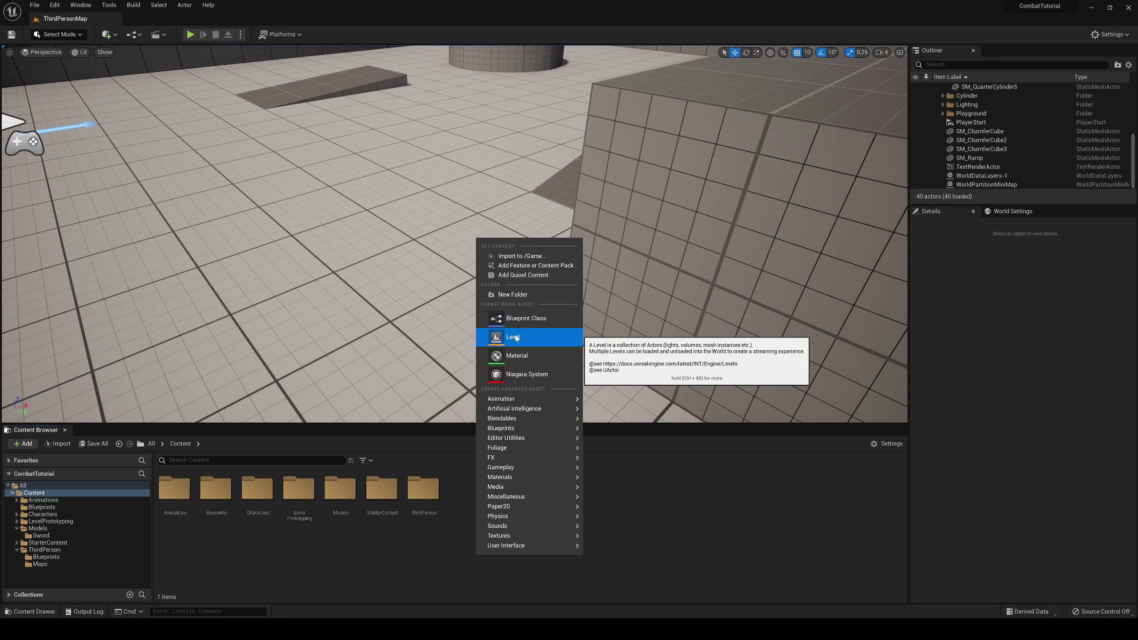
pyautogui.moveTo(501, 399)
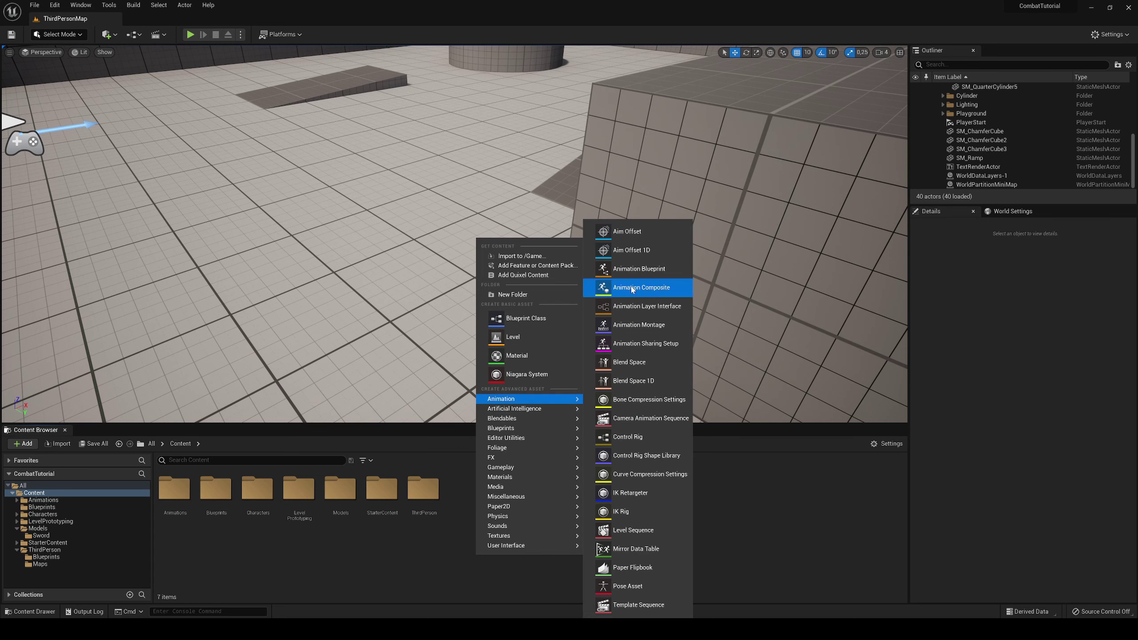
pyautogui.rightClick(524, 485)
pyautogui.click(514, 497)
pyautogui.rightClick(512, 504)
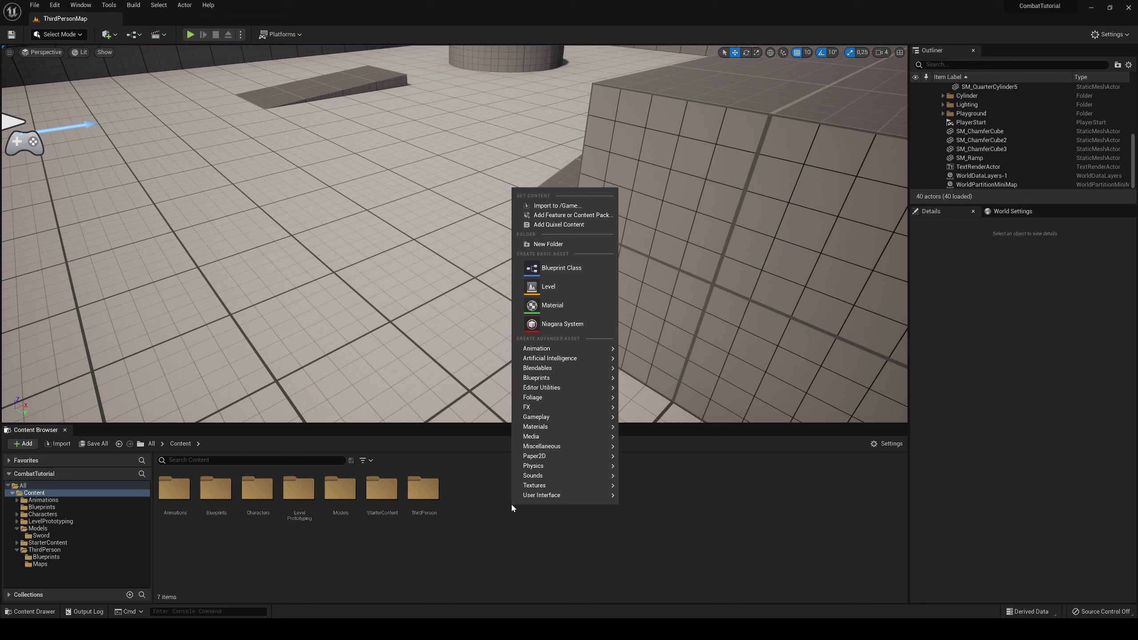
pyautogui.moveTo(548, 500)
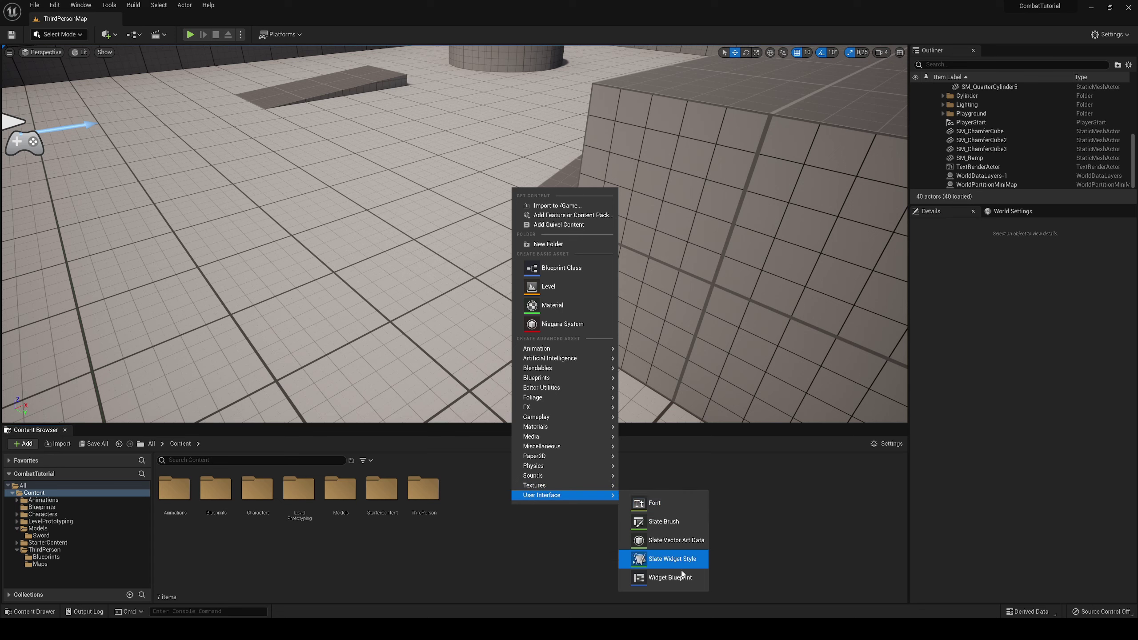
pyautogui.moveTo(537, 410)
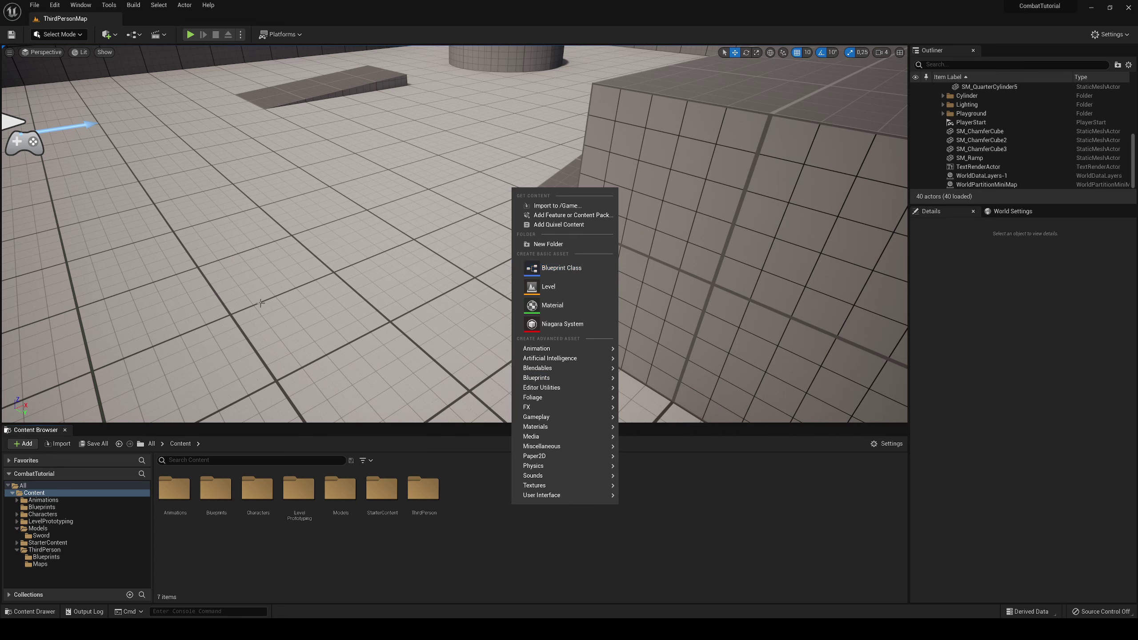
pyautogui.moveTo(261, 303); pyautogui.dragTo(268, 301)
# Step: Move the blue cube SM_ChamferCube3 across the floor to about X 780, Y 2100
pyautogui.moveTo(508, 286); pyautogui.dragTo(475, 252, button='right')
pyautogui.press('a')
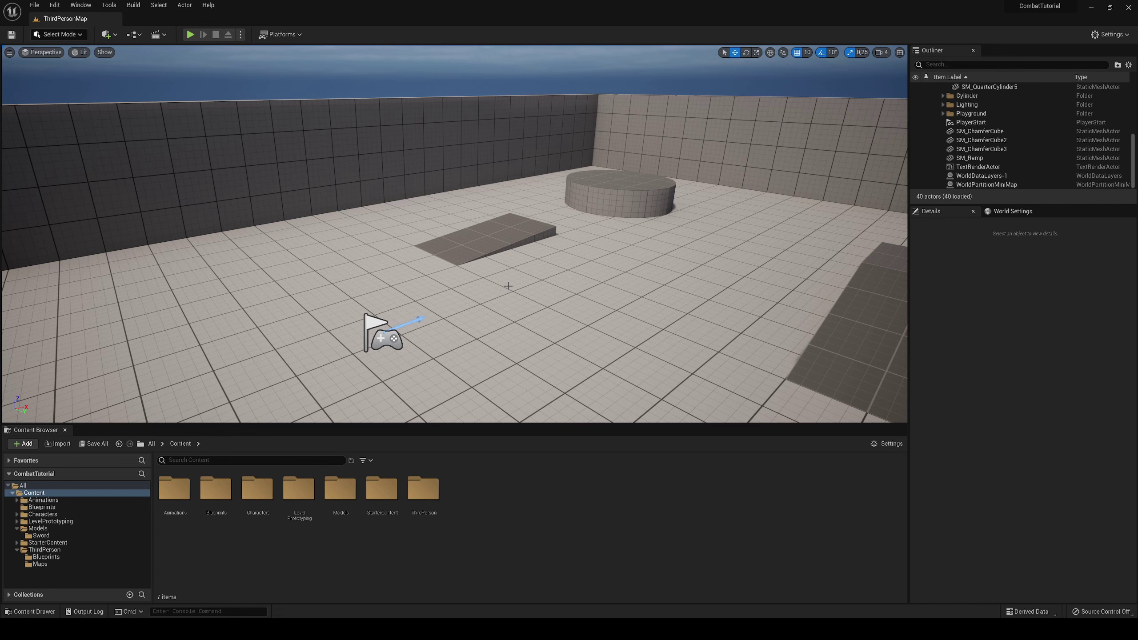
pyautogui.press('a')
pyautogui.moveTo(367, 223); pyautogui.dragTo(389, 302, button='right')
pyautogui.press('d')
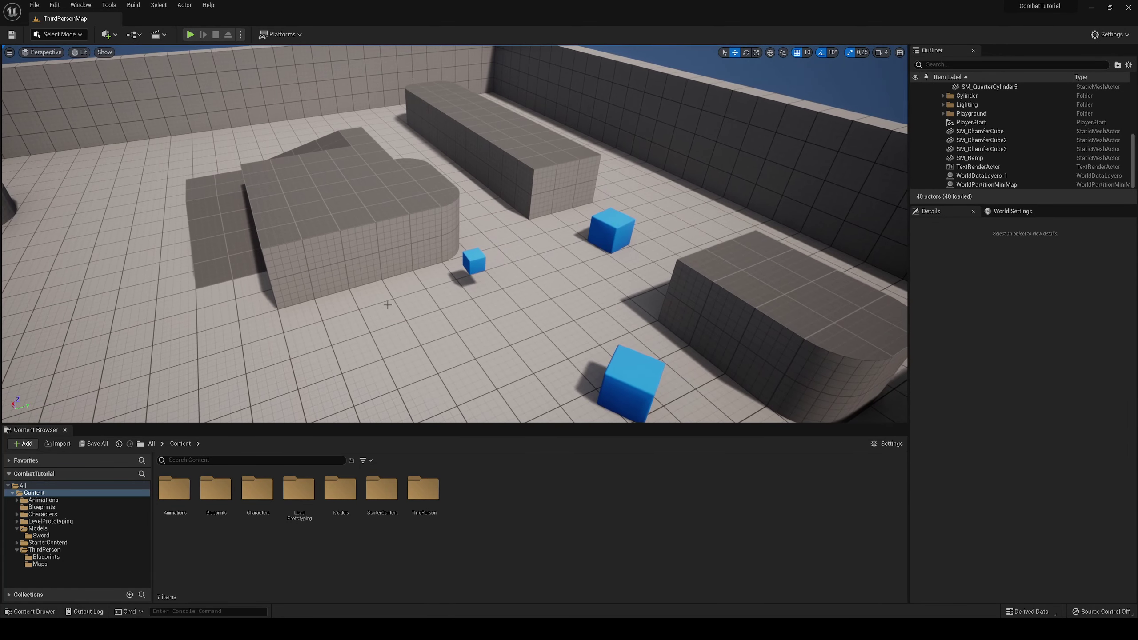
pyautogui.click(633, 382)
pyautogui.moveTo(617, 372); pyautogui.dragTo(500, 314)
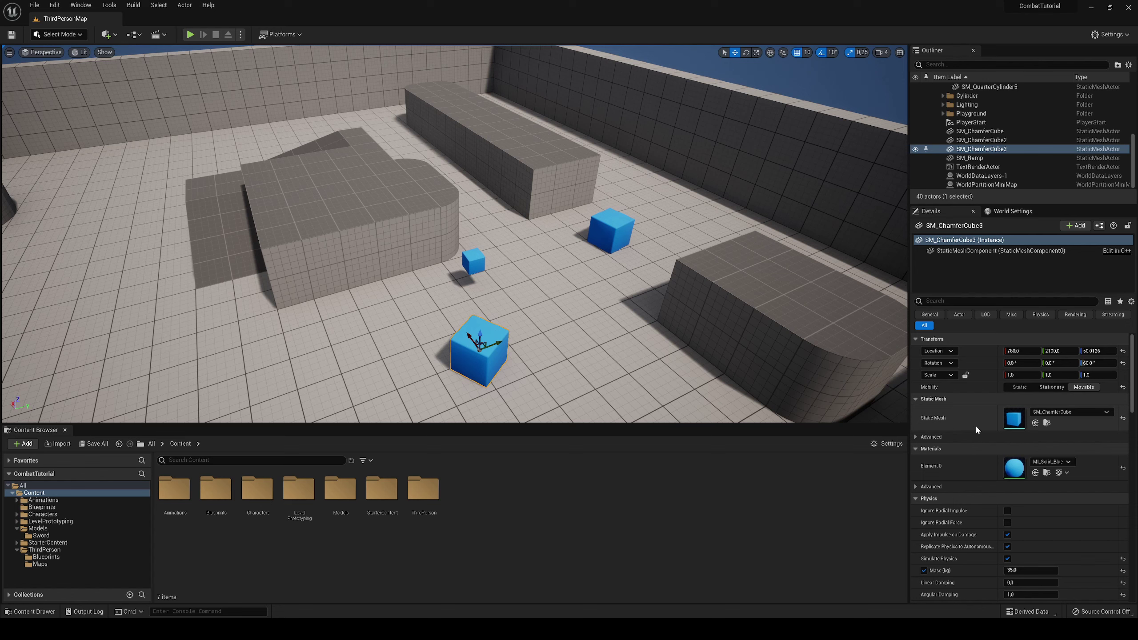
# Step: Examine the physics, collision, lighting and rendering properties of SM_ChamferCube3
pyautogui.scroll(-2, 976, 425)
pyautogui.scroll(-2, 985, 448)
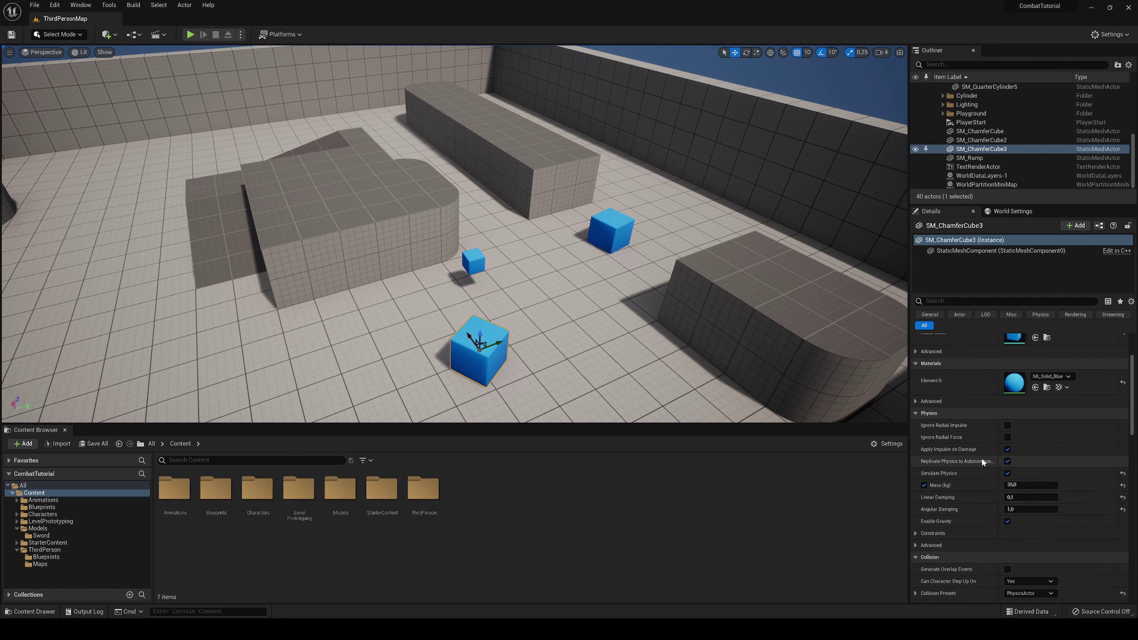
pyautogui.scroll(-4, 953, 483)
pyautogui.scroll(-6, 953, 484)
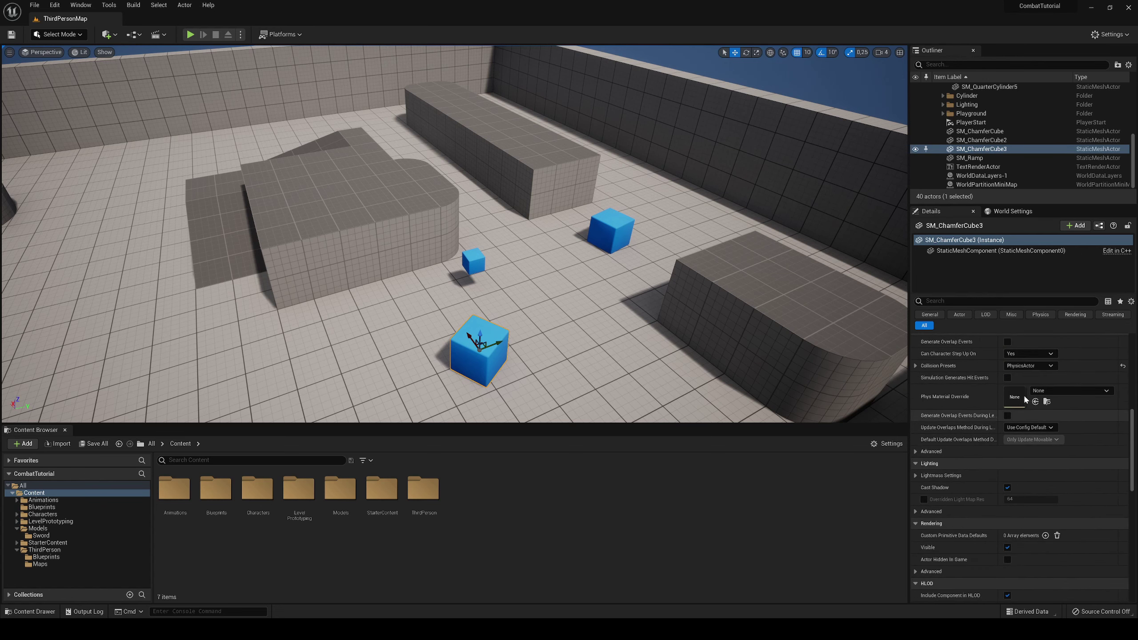
pyautogui.moveTo(627, 314); pyautogui.dragTo(603, 309, button='right')
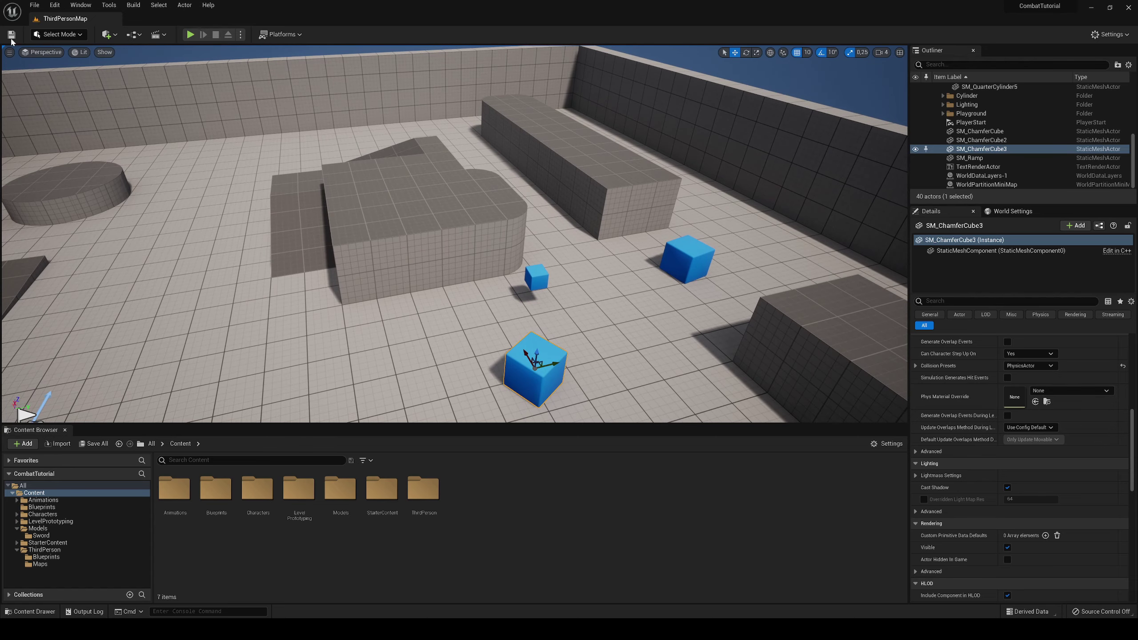
# Step: Look through the basic shapes that can be added to the level, such as Cube and Sphere
pyautogui.click(108, 40)
pyautogui.moveTo(149, 129)
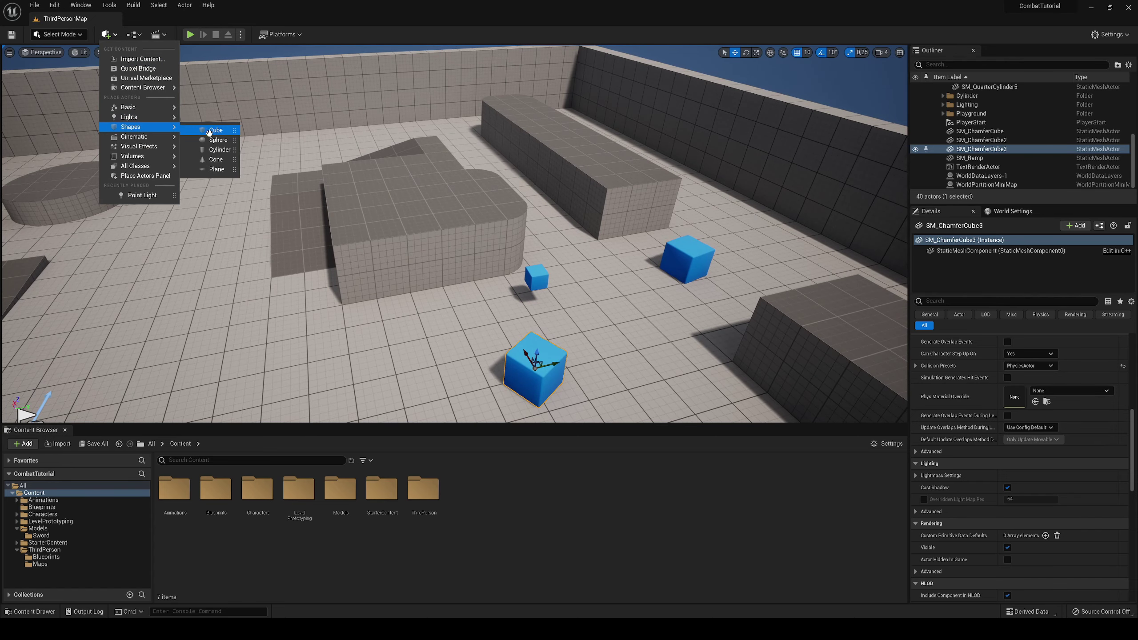
pyautogui.moveTo(287, 184); pyautogui.dragTo(288, 184, button='right')
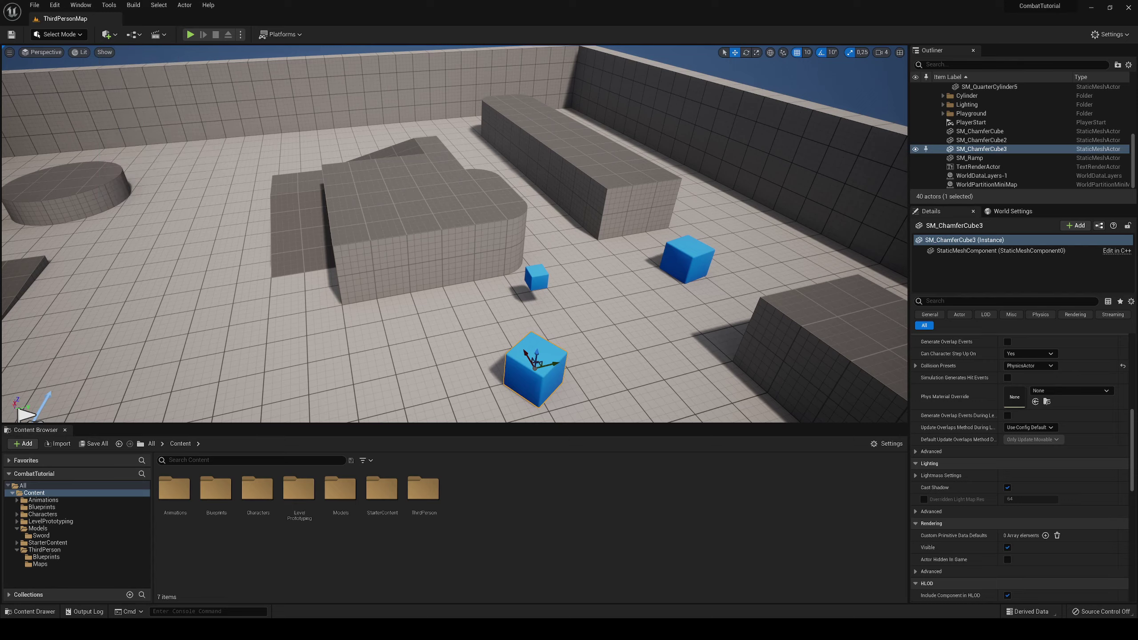
pyautogui.moveTo(348, 303); pyautogui.dragTo(303, 303, button='right')
# Step: Create a folder named Hello in the Content folder and delete it again
pyautogui.rightClick(460, 527)
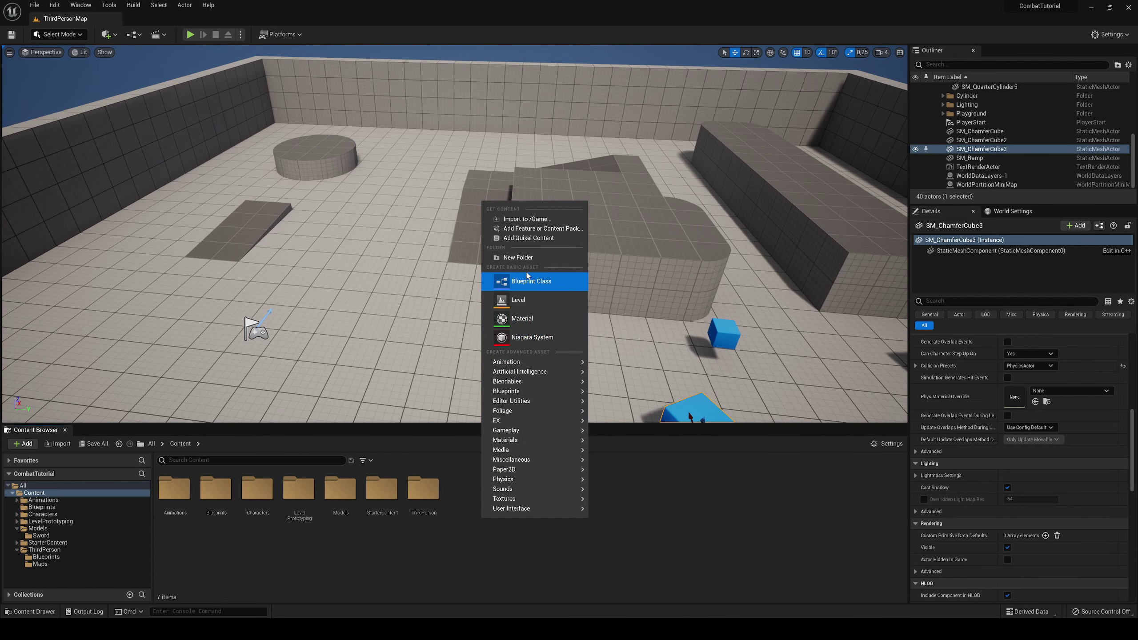
pyautogui.click(522, 260)
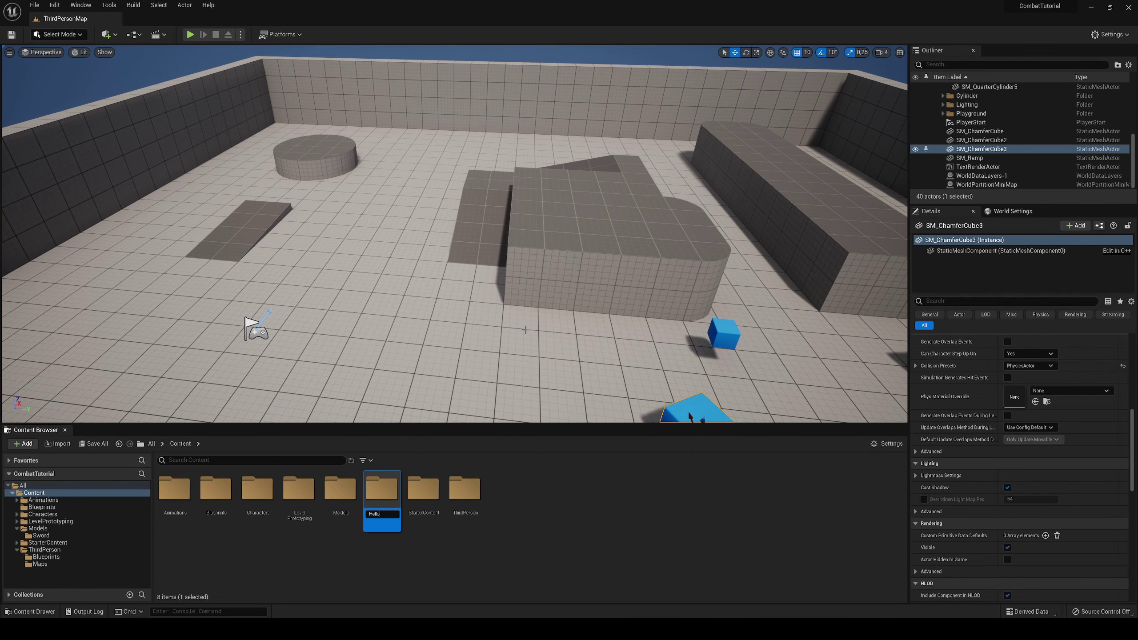
pyautogui.write('Hello')
pyautogui.press('Return')
pyautogui.press('Delete')
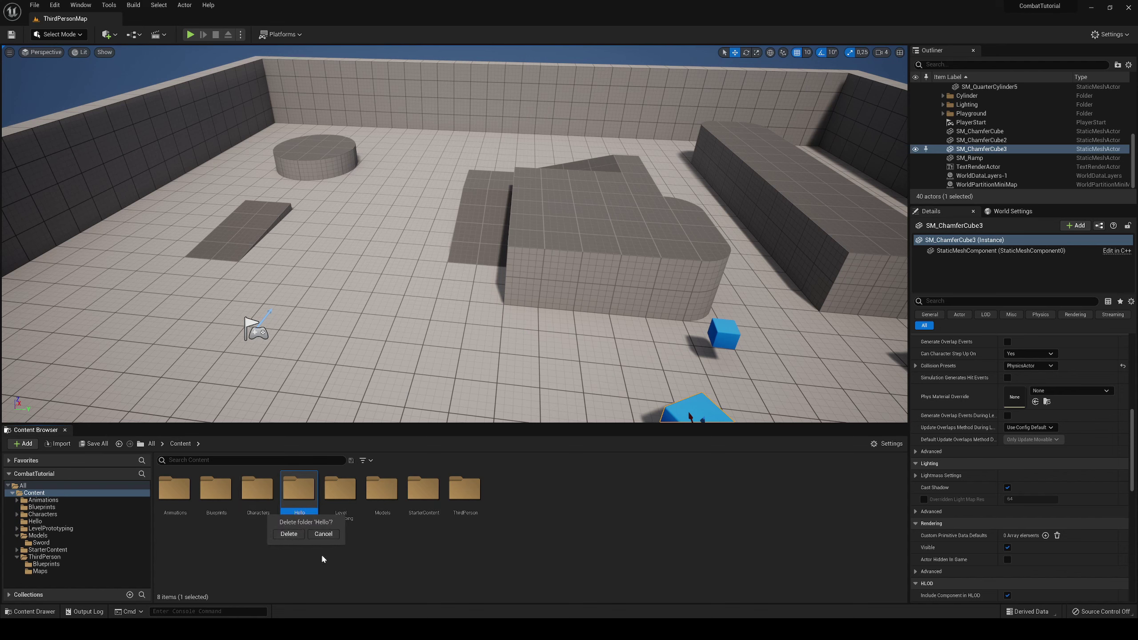
pyautogui.click(289, 534)
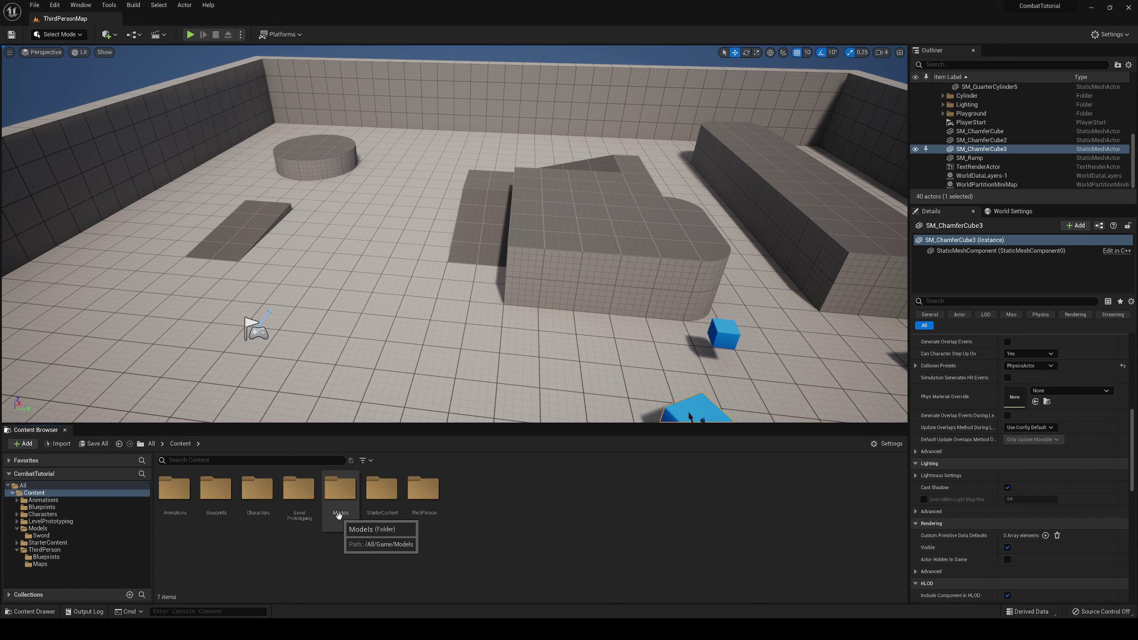
# Step: Try placing the sword mesh from Models/Sword in the level, delete it, and return to the Content folder
pyautogui.doubleClick(340, 489)
pyautogui.doubleClick(174, 489)
pyautogui.moveTo(216, 491); pyautogui.dragTo(360, 369)
pyautogui.press('Delete')
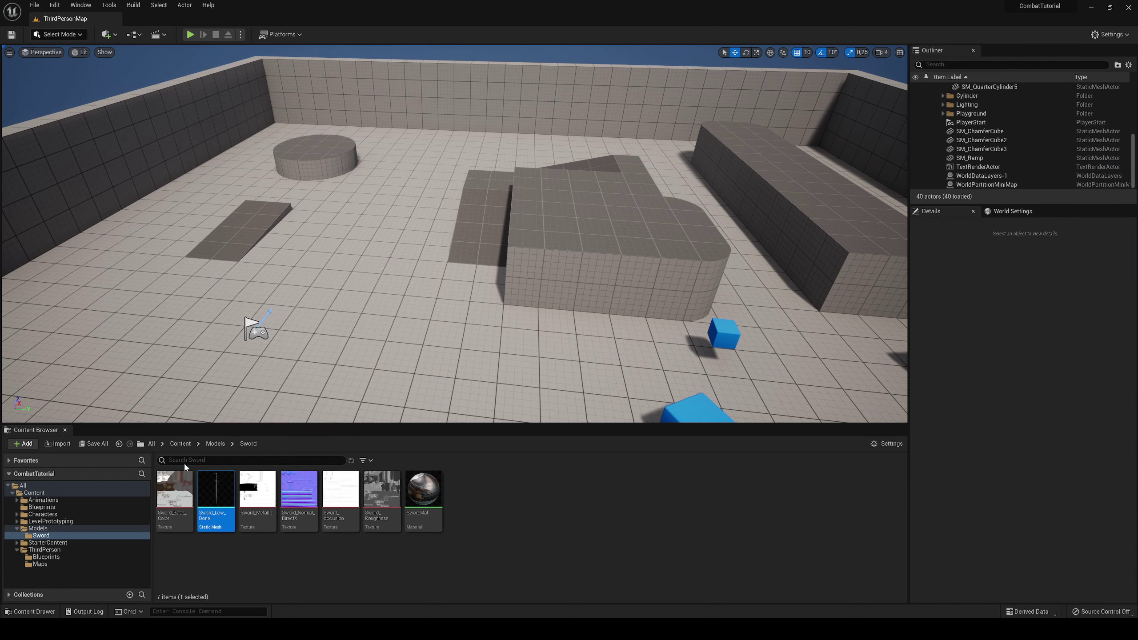
pyautogui.click(180, 444)
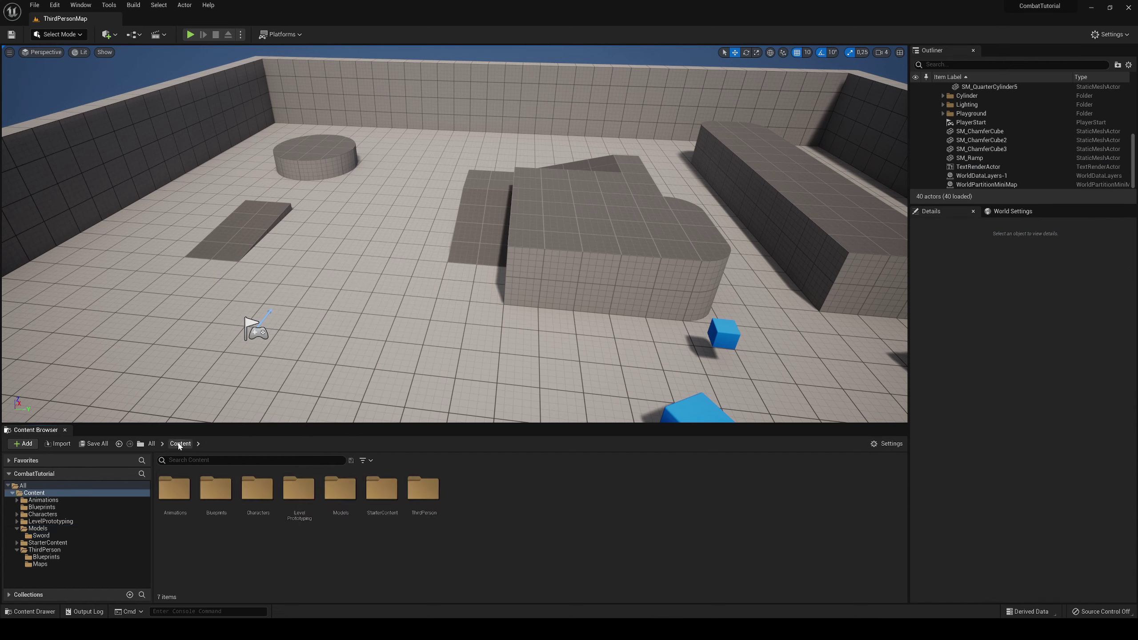
# Step: Switch to Landscape mode to view its new-landscape settings, and return to Select mode
pyautogui.click(58, 34)
pyautogui.click(50, 55)
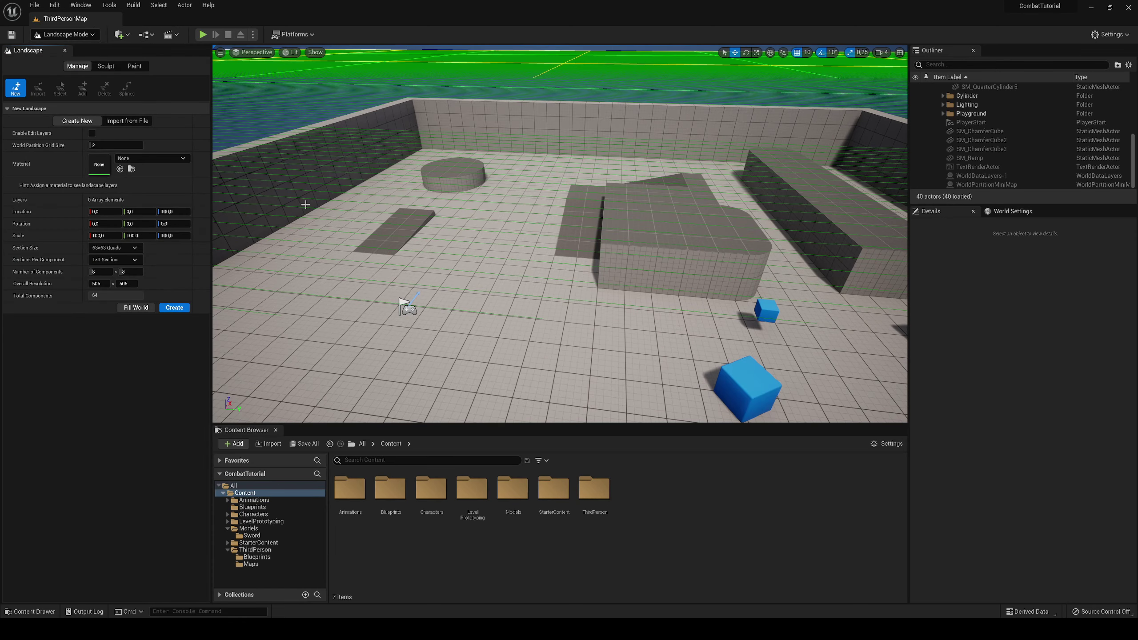
pyautogui.click(65, 34)
pyautogui.click(64, 52)
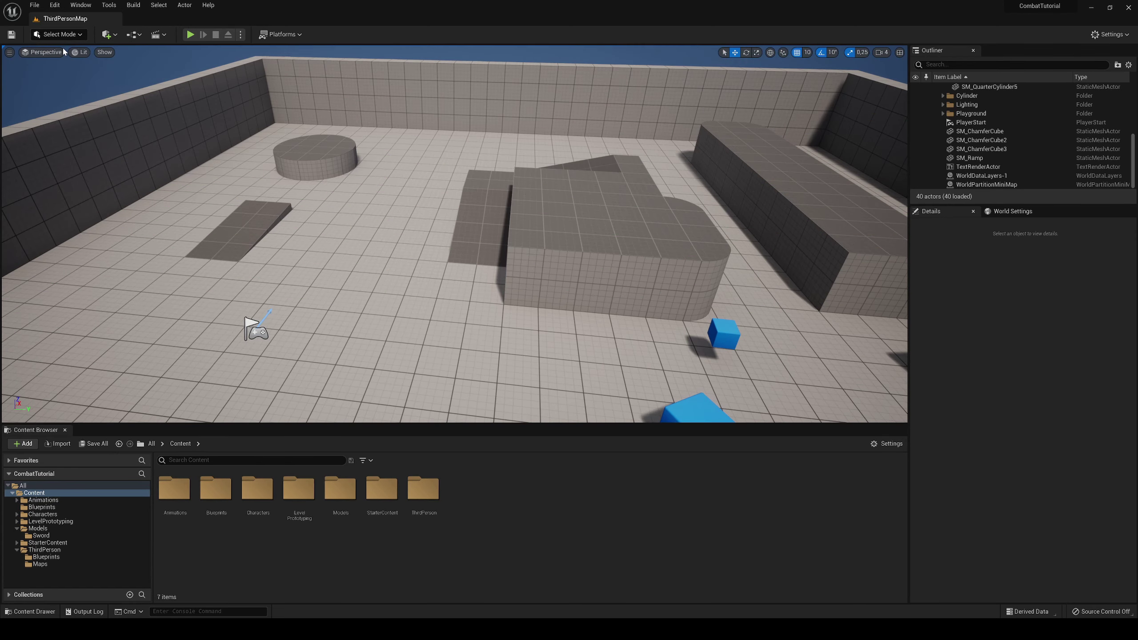
# Step: Play test the level by running the character forward, and stop the session
pyautogui.click(190, 34)
pyautogui.press('w')
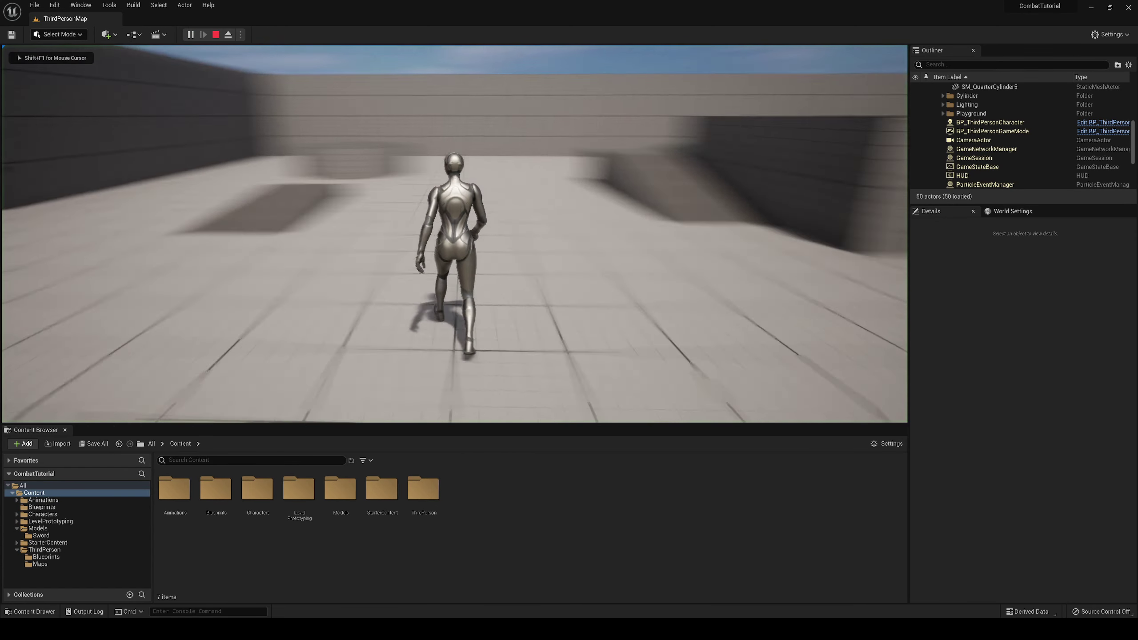
pyautogui.press('Escape')
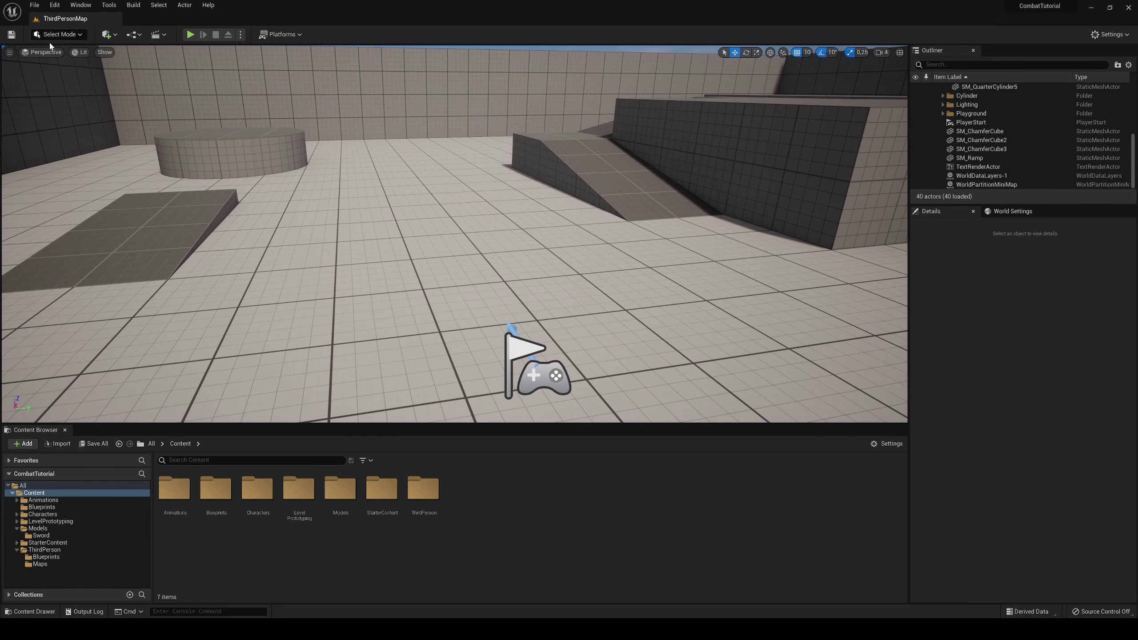
# Step: Review the viewport's orthographic and perspective options and its lighting view modes
pyautogui.click(36, 53)
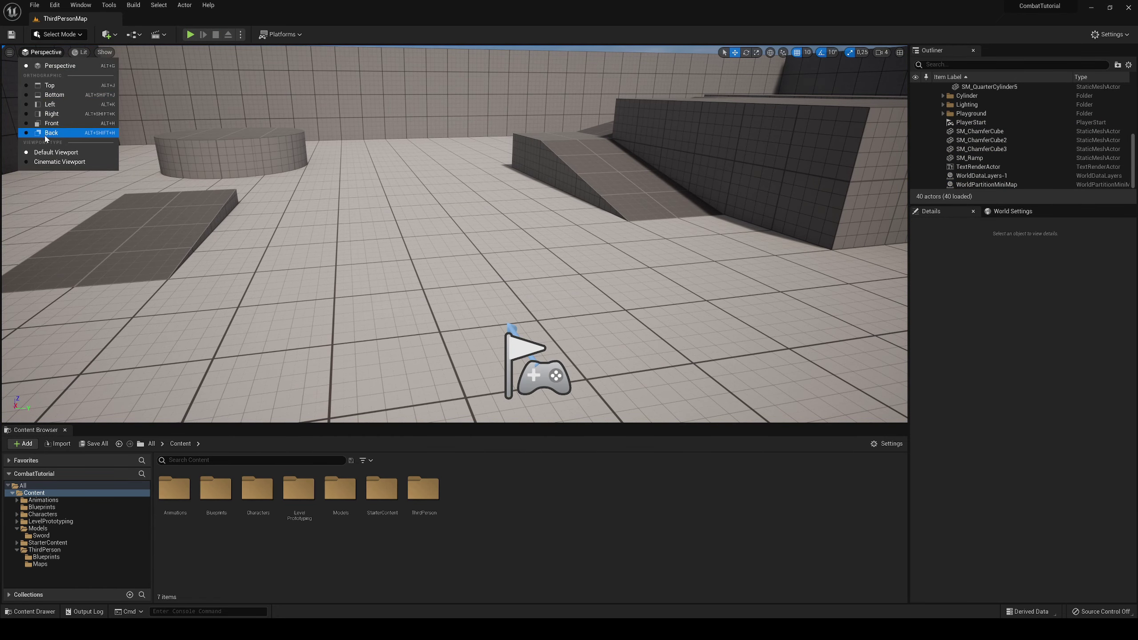
pyautogui.click(80, 53)
pyautogui.click(80, 53)
pyautogui.click(80, 54)
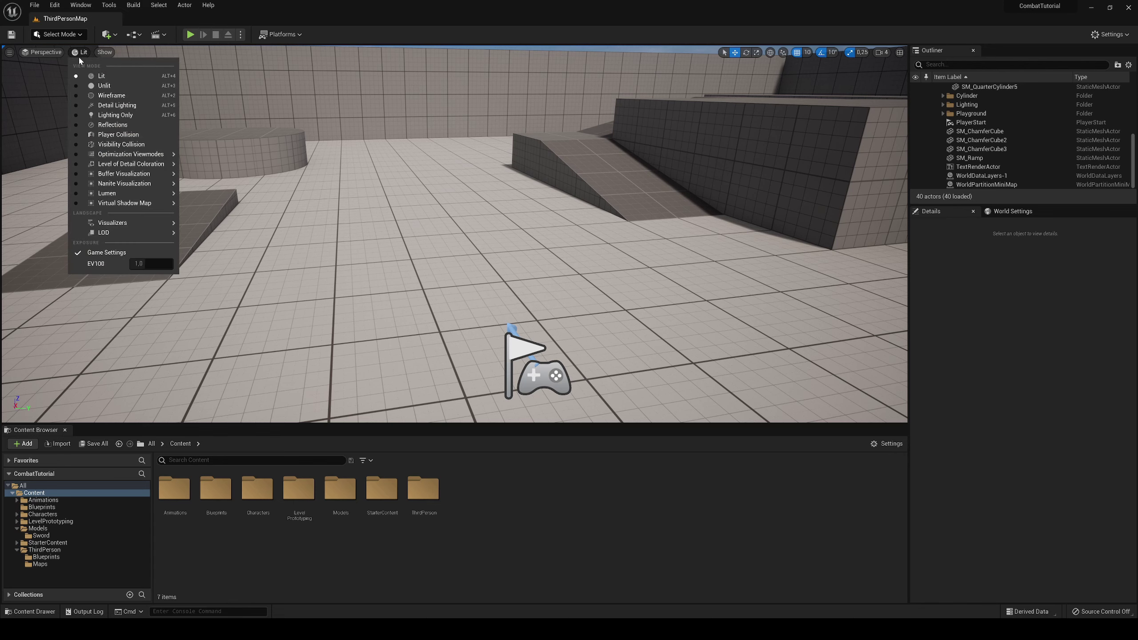
pyautogui.press('s')
pyautogui.moveTo(533, 156); pyautogui.dragTo(538, 155, button='right')
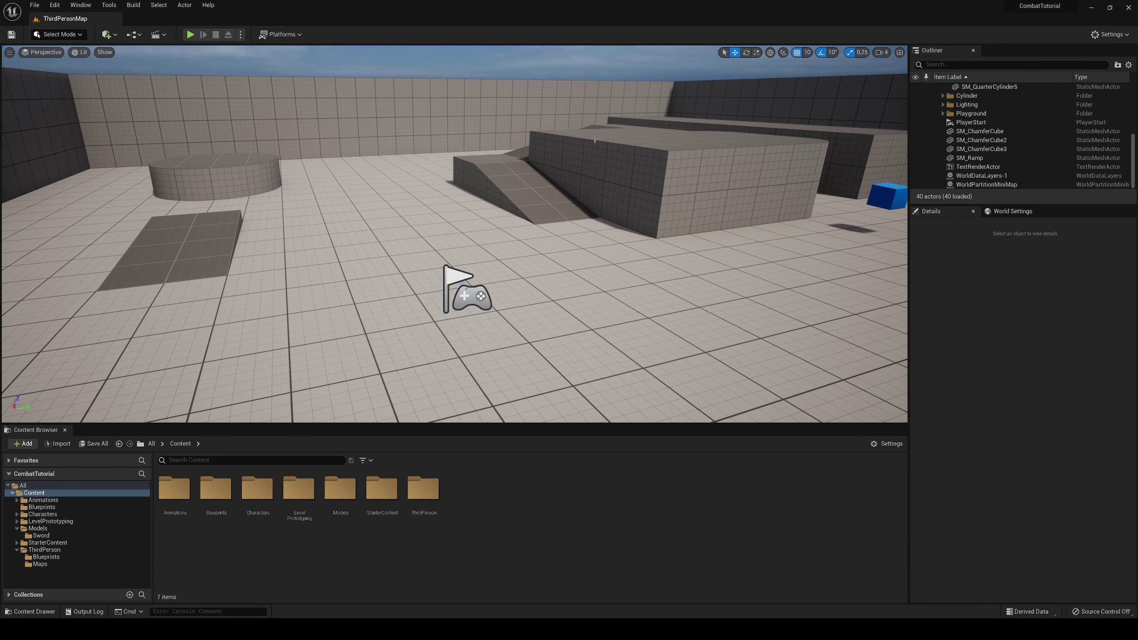
# Step: Focus the viewport on SM_ChamferCube3 through the Outliner, and inspect the transform and text properties of TextRenderActor
pyautogui.click(1041, 151)
pyautogui.scroll(5, 984, 120)
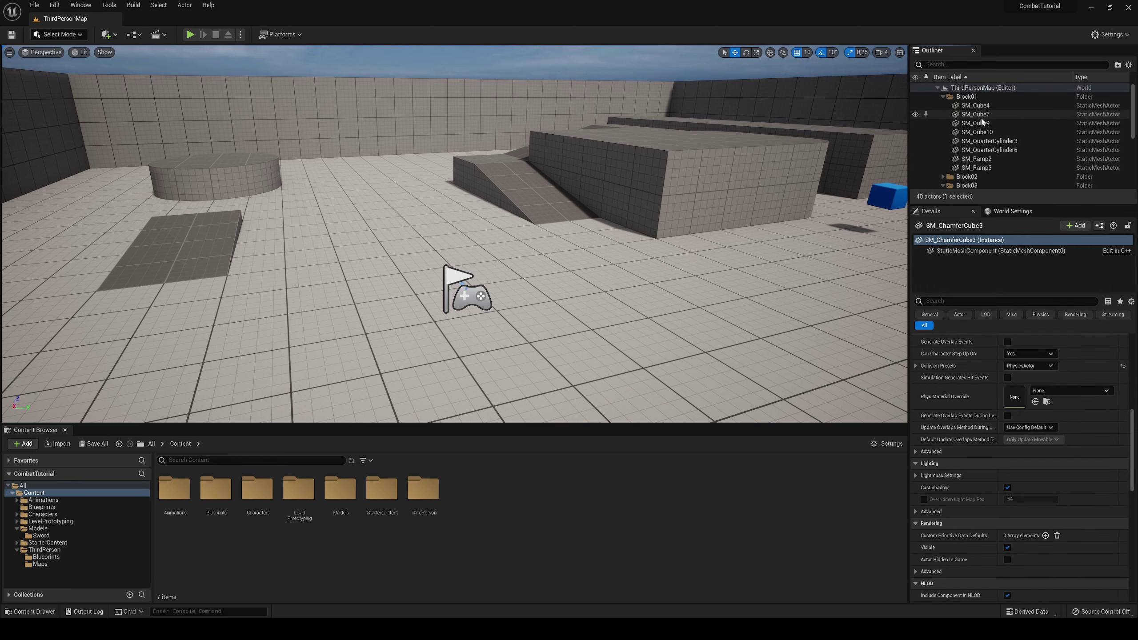
pyautogui.click(982, 116)
pyautogui.scroll(-5, 995, 147)
pyautogui.doubleClick(1002, 150)
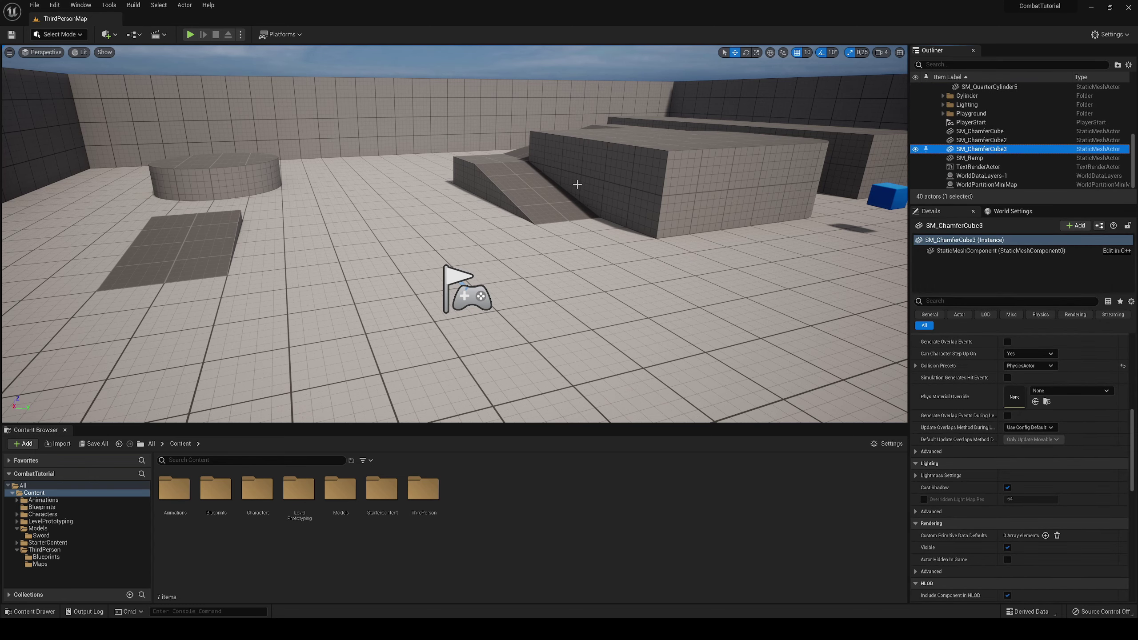
pyautogui.click(973, 166)
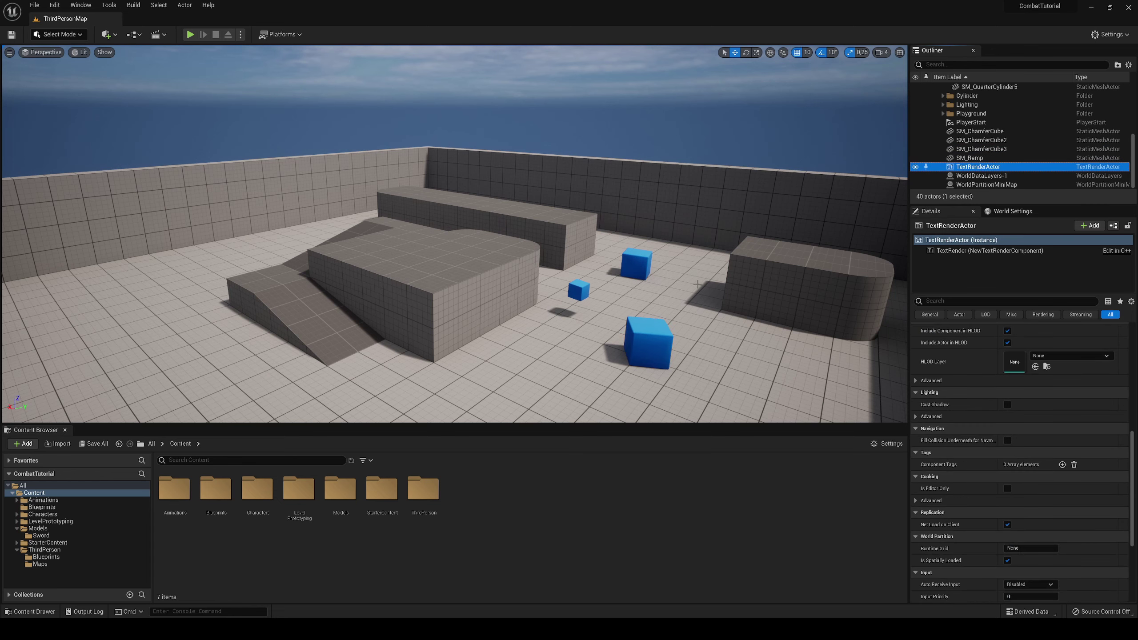
pyautogui.scroll(10, 971, 400)
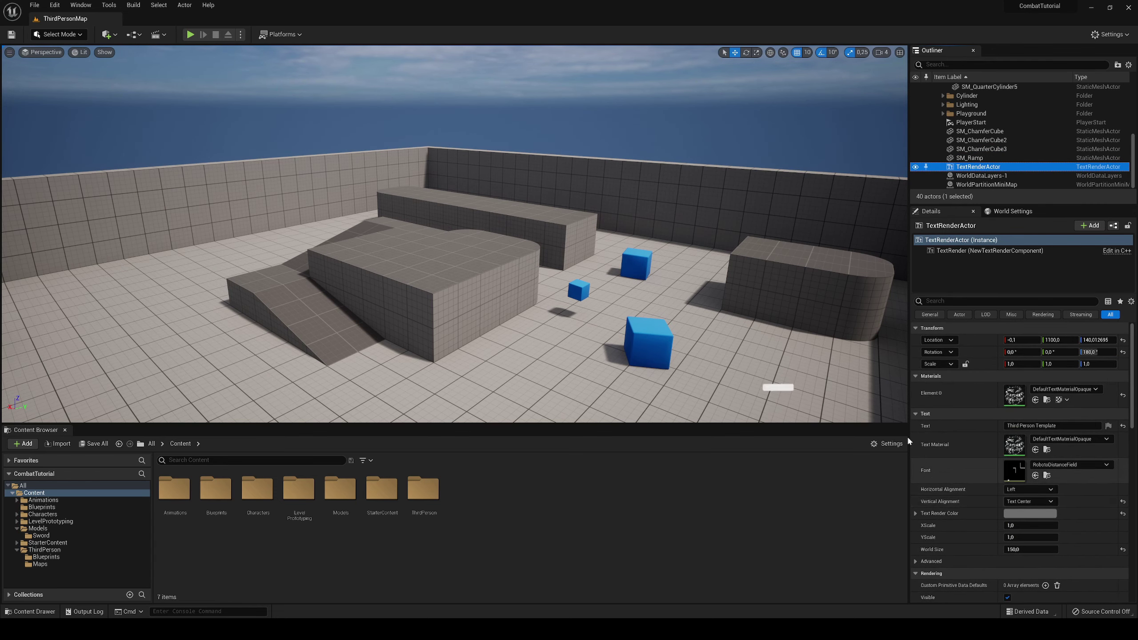
# Step: Open the BP_ThirdPersonCharacter blueprint from ThirdPerson/Blueprints and show the character in its 3D viewport
pyautogui.click(311, 587)
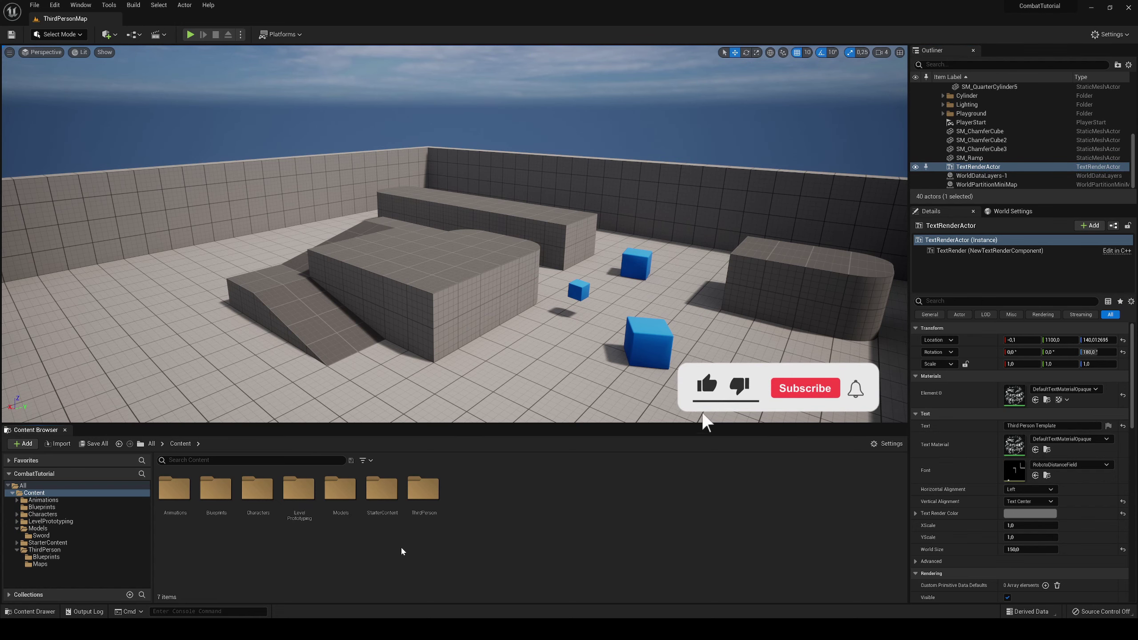
pyautogui.doubleClick(423, 489)
pyautogui.doubleClick(179, 489)
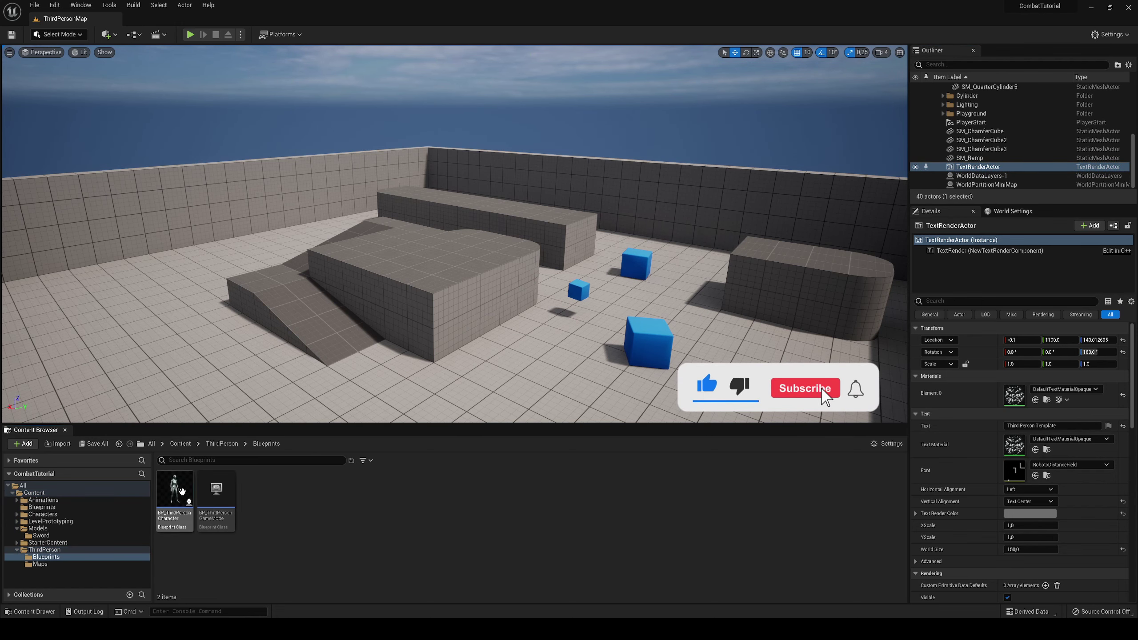
pyautogui.doubleClick(182, 492)
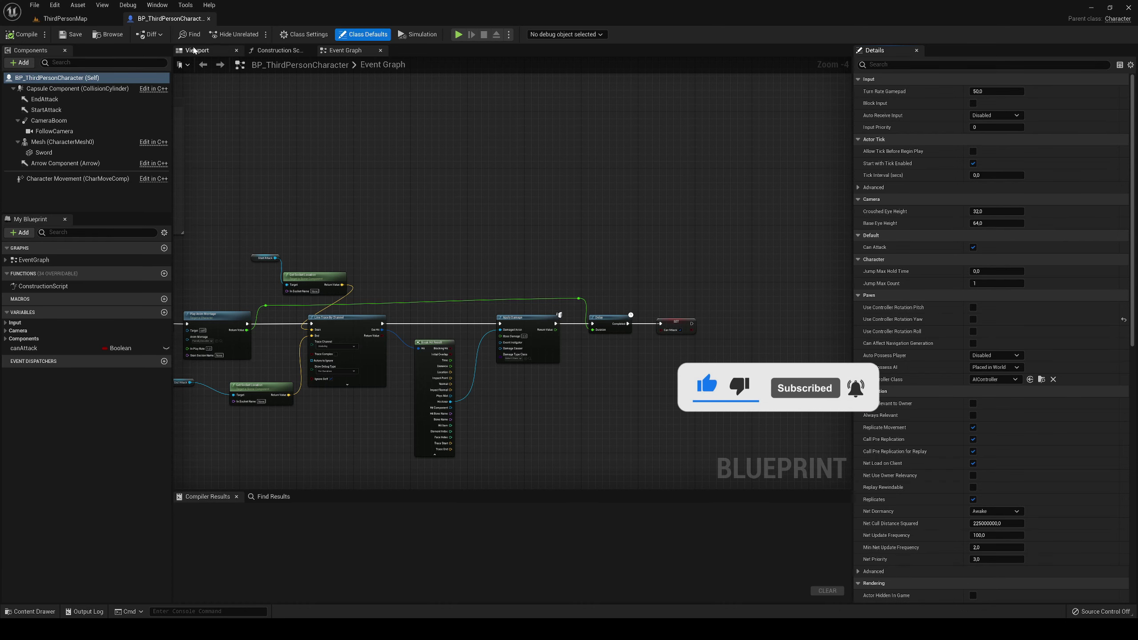
pyautogui.click(194, 51)
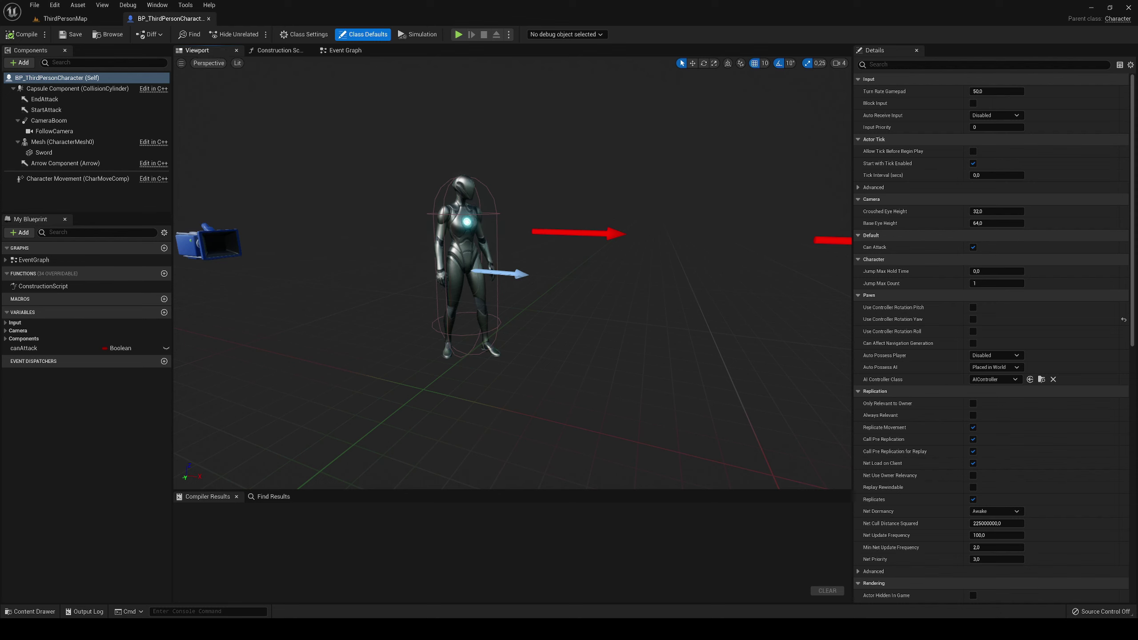
pyautogui.press('s')
pyautogui.moveTo(425, 185); pyautogui.dragTo(410, 184, button='right')
pyautogui.press('w')
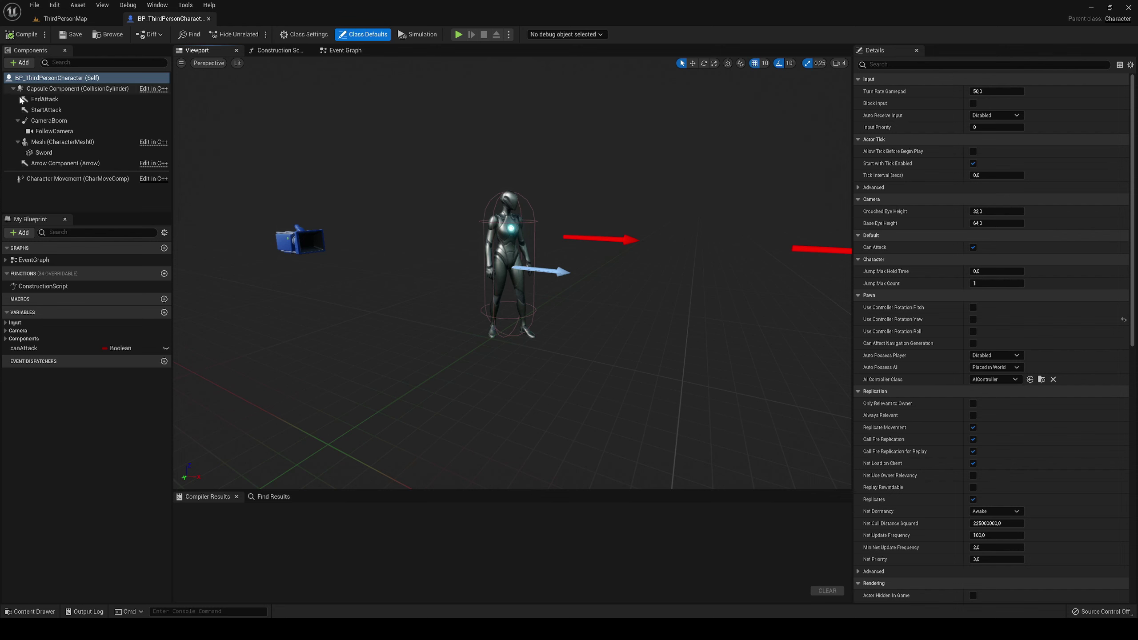
# Step: Try SK_Mannequin as the skeletal mesh of the character's Mesh component, and undo the change
pyautogui.click(49, 142)
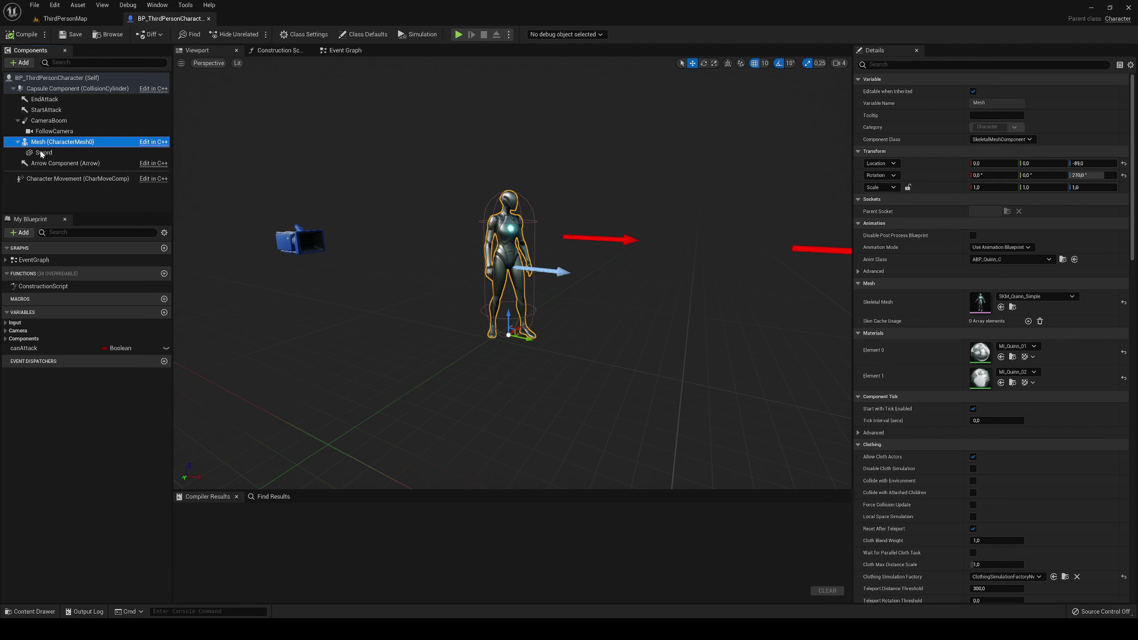
pyautogui.press('f')
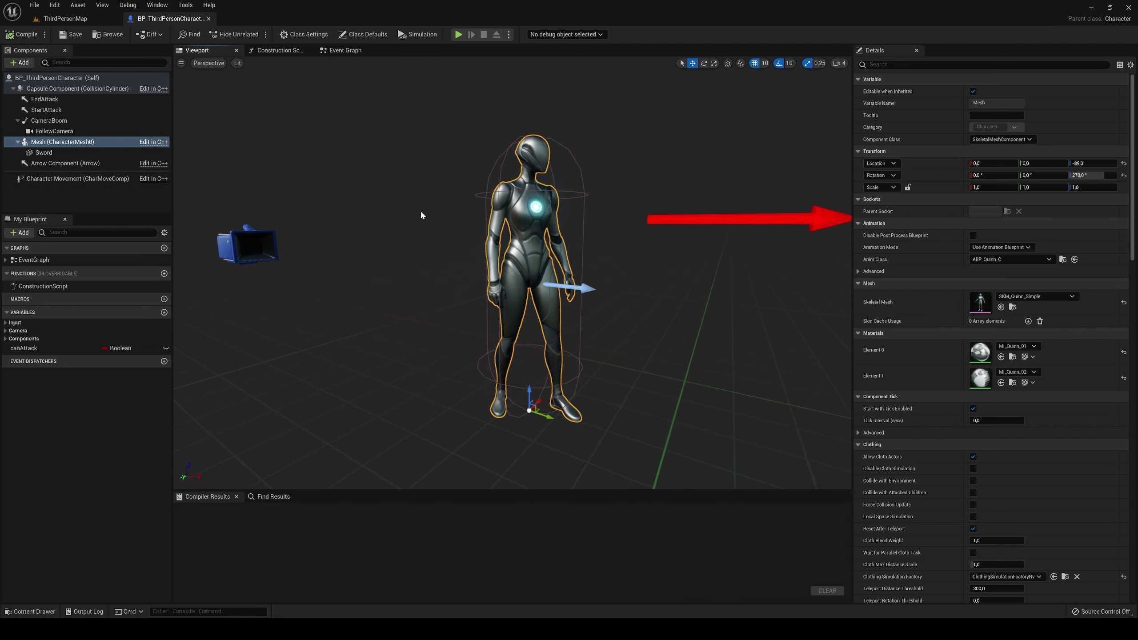
pyautogui.click(1035, 296)
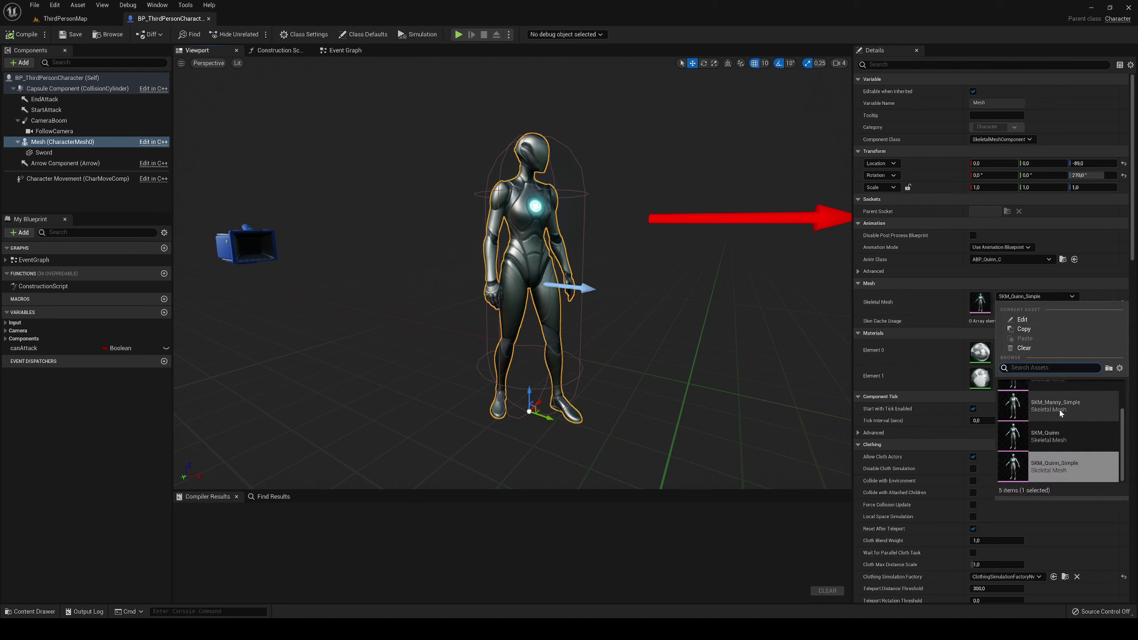
pyautogui.scroll(3, 1041, 431)
pyautogui.click(1076, 405)
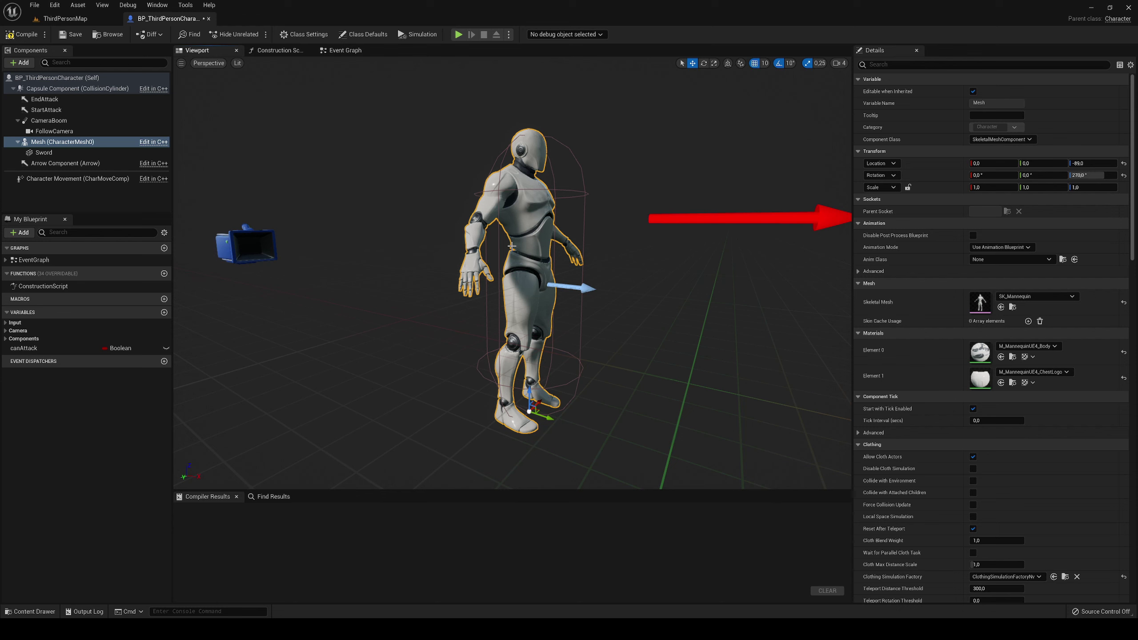
pyautogui.hotkey('ctrl', 'z')
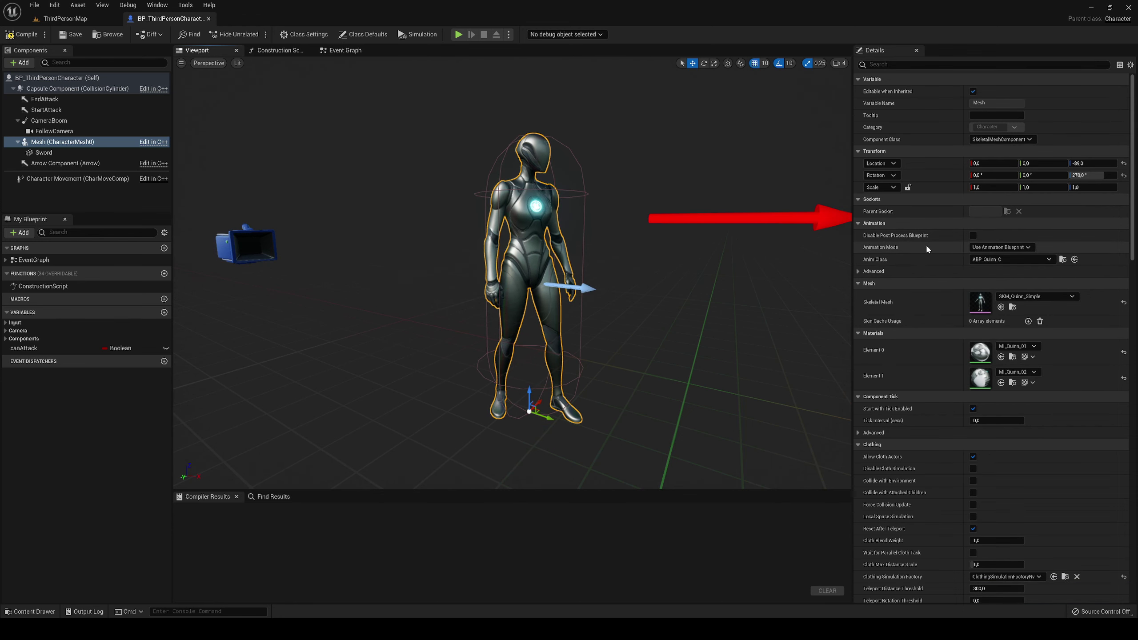
# Step: Review the animation classes available for the Mesh component, and select the Capsule Component to view its properties
pyautogui.click(989, 260)
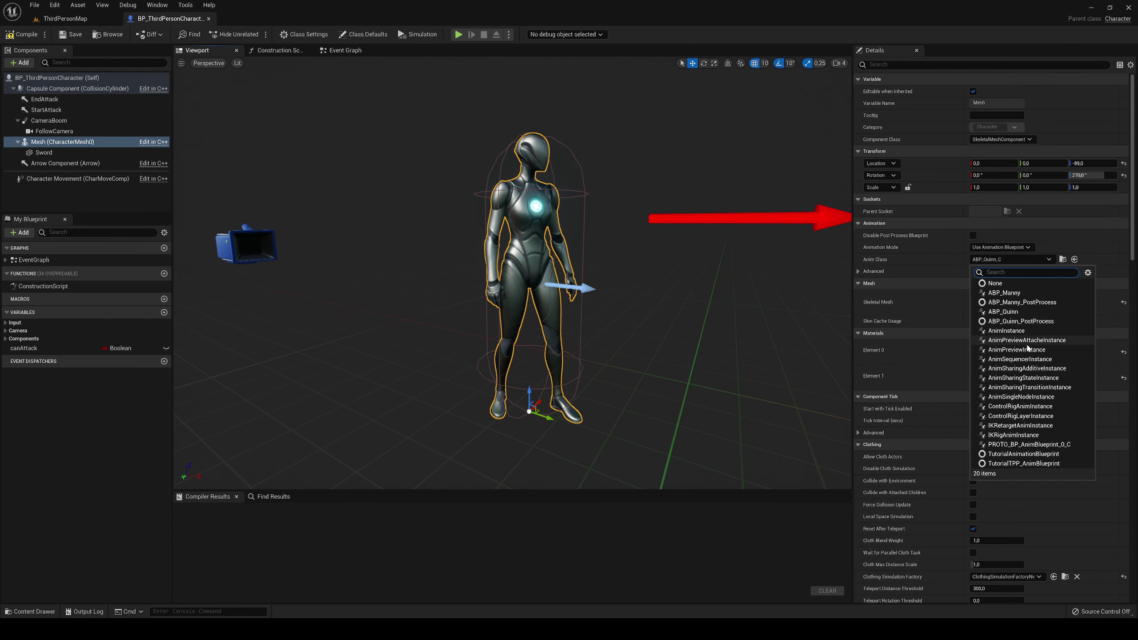
pyautogui.click(627, 243)
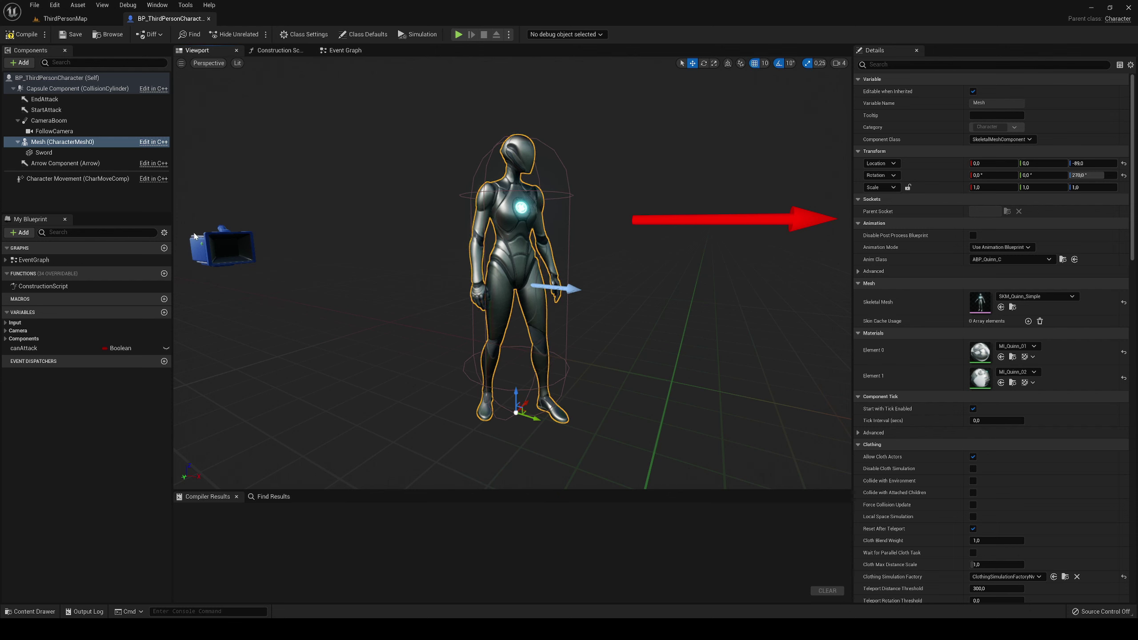
pyautogui.click(76, 88)
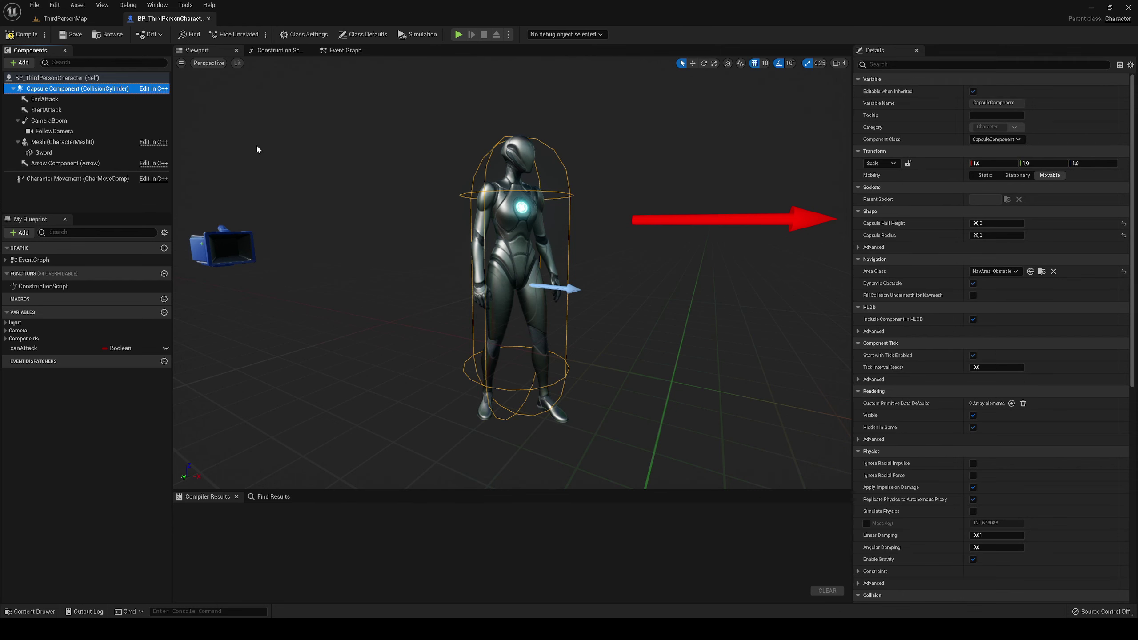
# Step: Open the character blueprint's Event Graph and select the input node groups, followed by the attack nodes beside them
pyautogui.click(345, 50)
pyautogui.scroll(-3, 437, 163)
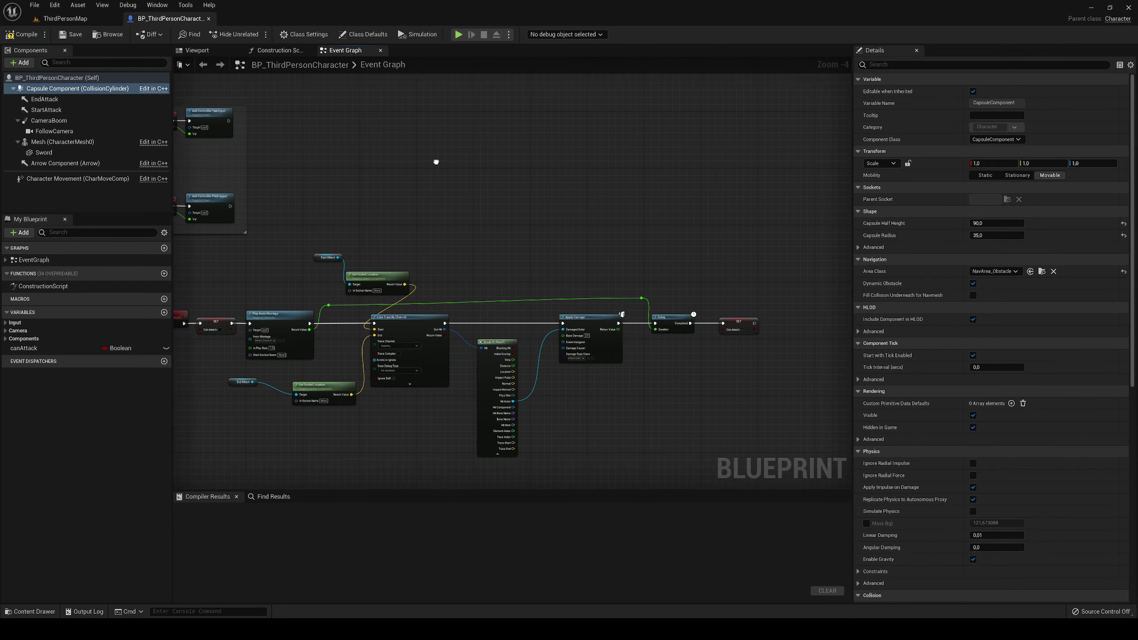
pyautogui.scroll(3, 579, 201)
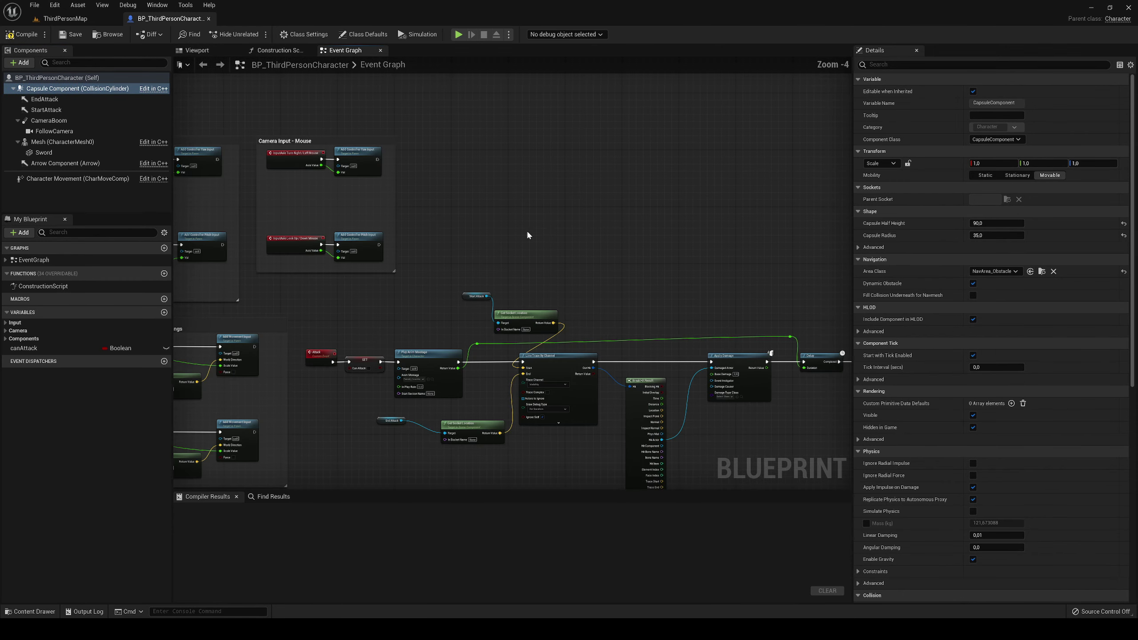
pyautogui.moveTo(546, 249); pyautogui.dragTo(575, 157, button='right')
pyautogui.scroll(-3, 575, 157)
pyautogui.moveTo(309, 116); pyautogui.dragTo(514, 379)
pyautogui.click(471, 192)
pyautogui.moveTo(471, 186); pyautogui.dragTo(782, 314)
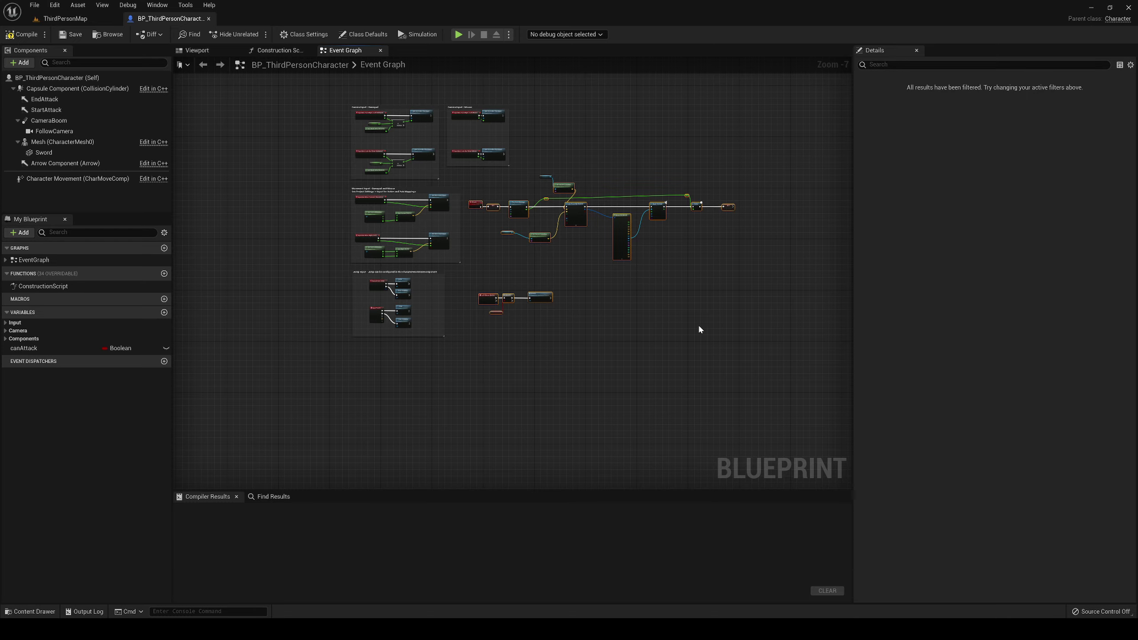
pyautogui.click(554, 303)
# Step: Examine the movement input nodes and the Attack event's node chain in the Event Graph
pyautogui.scroll(4, 554, 303)
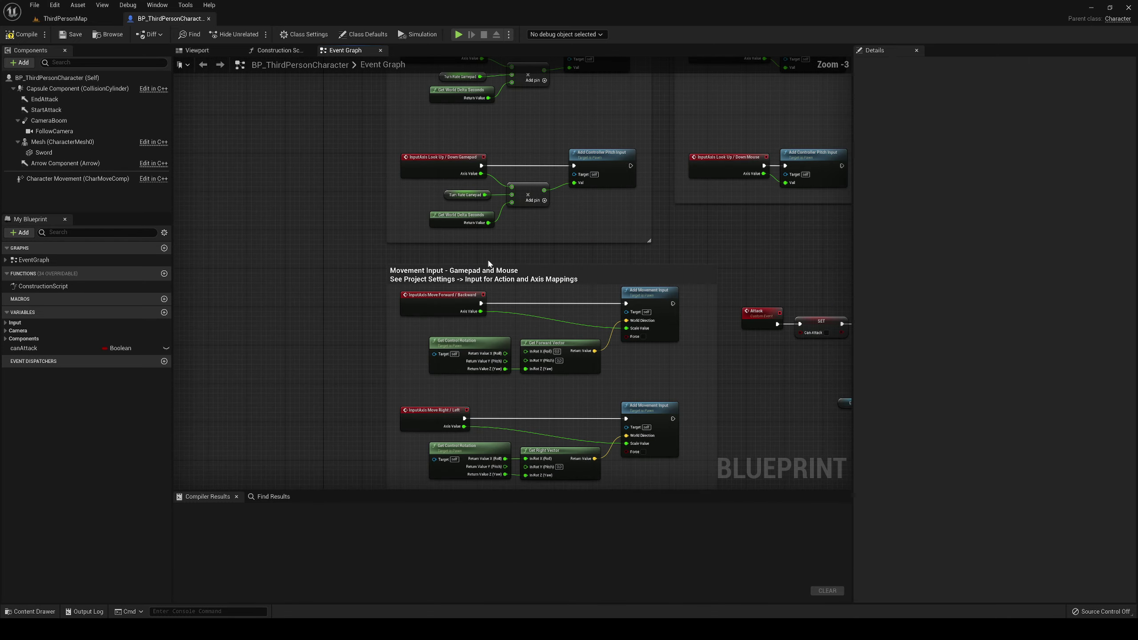
pyautogui.moveTo(490, 264)
pyautogui.mouseDown(button='right')
pyautogui.moveTo(376, 272)
pyautogui.moveTo(450, 297)
pyautogui.mouseUp(button='right')
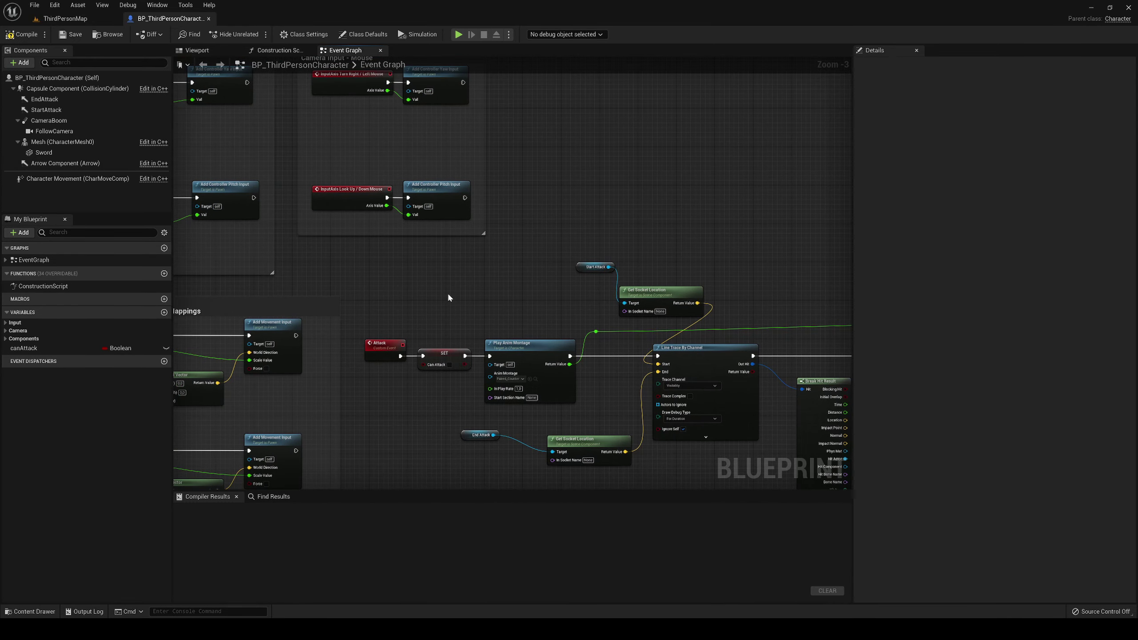
pyautogui.scroll(-2, 450, 298)
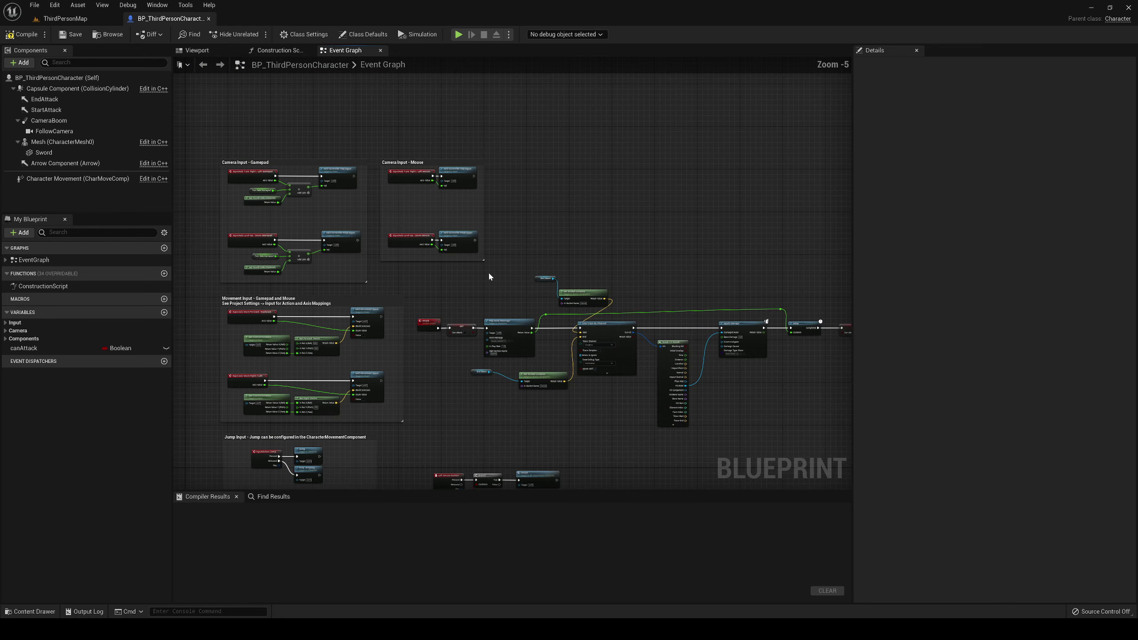
pyautogui.moveTo(491, 274); pyautogui.dragTo(464, 213, button='right')
pyautogui.moveTo(468, 334); pyautogui.dragTo(509, 288, button='right')
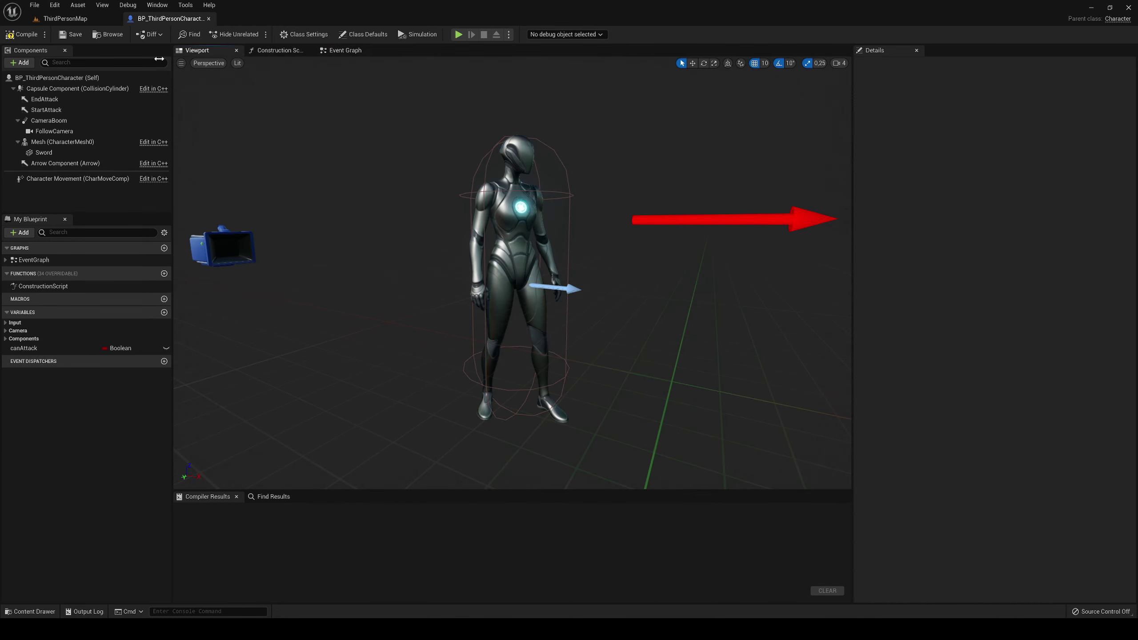
# Step: Return to ThirdPersonMap, try placing a BP_ThirdPersonCharacter in the level, and delete the placed instance
pyautogui.click(62, 20)
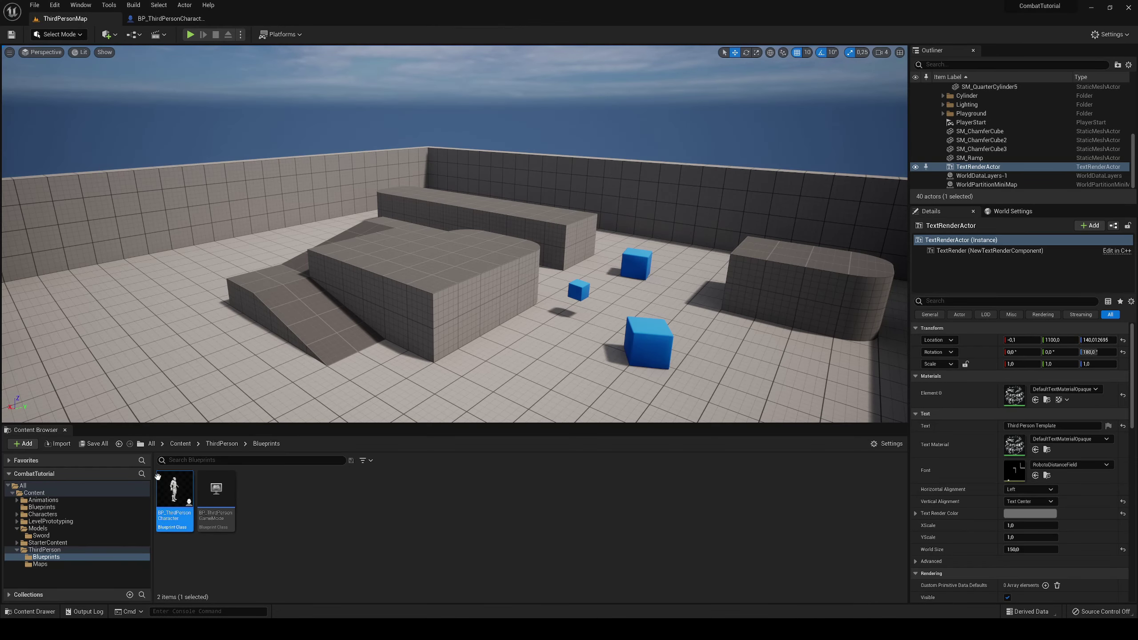
pyautogui.moveTo(175, 491); pyautogui.dragTo(130, 331)
pyautogui.moveTo(310, 369); pyautogui.dragTo(231, 376, button='right')
pyautogui.press('Delete')
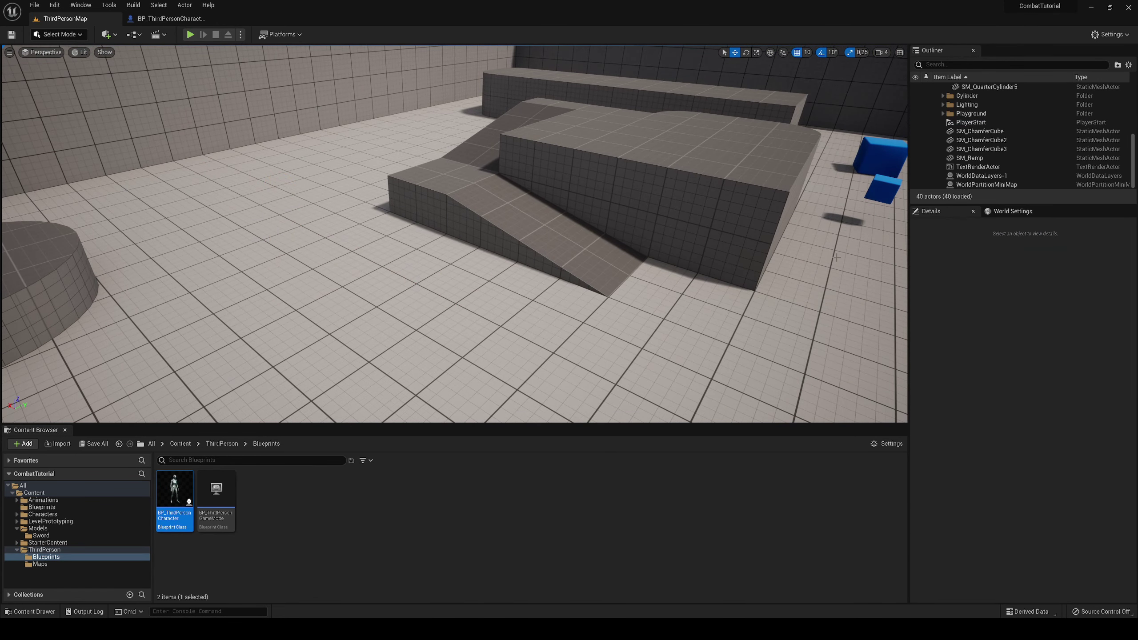
# Step: Show the Selected GameMode classes in World Settings, and select the PlayerStart actor in the level
pyautogui.click(1030, 210)
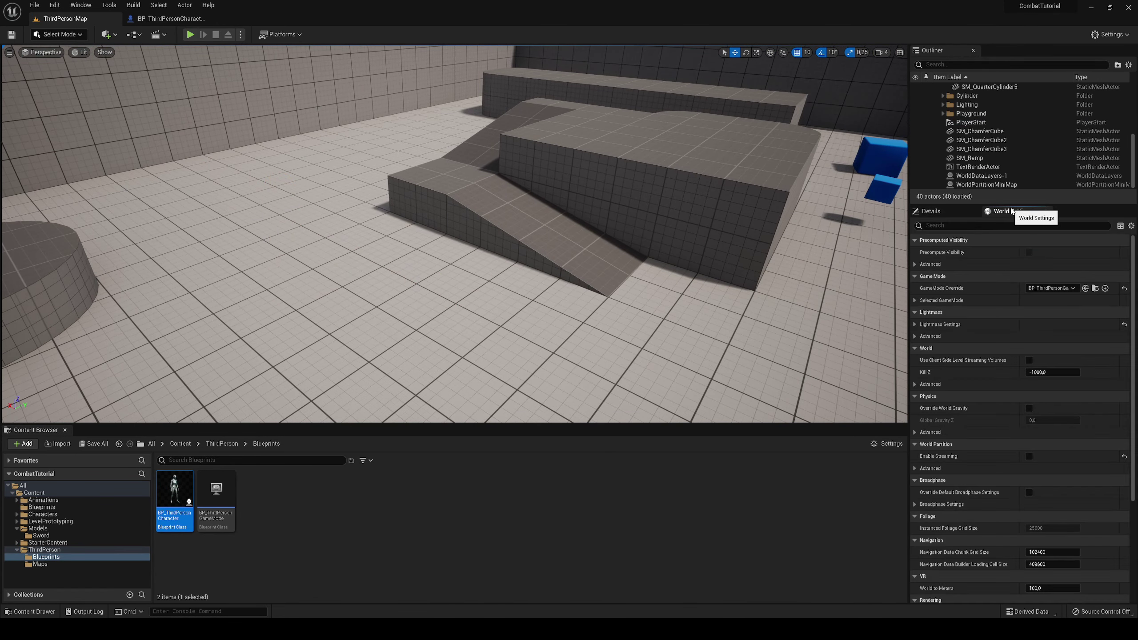
pyautogui.click(914, 301)
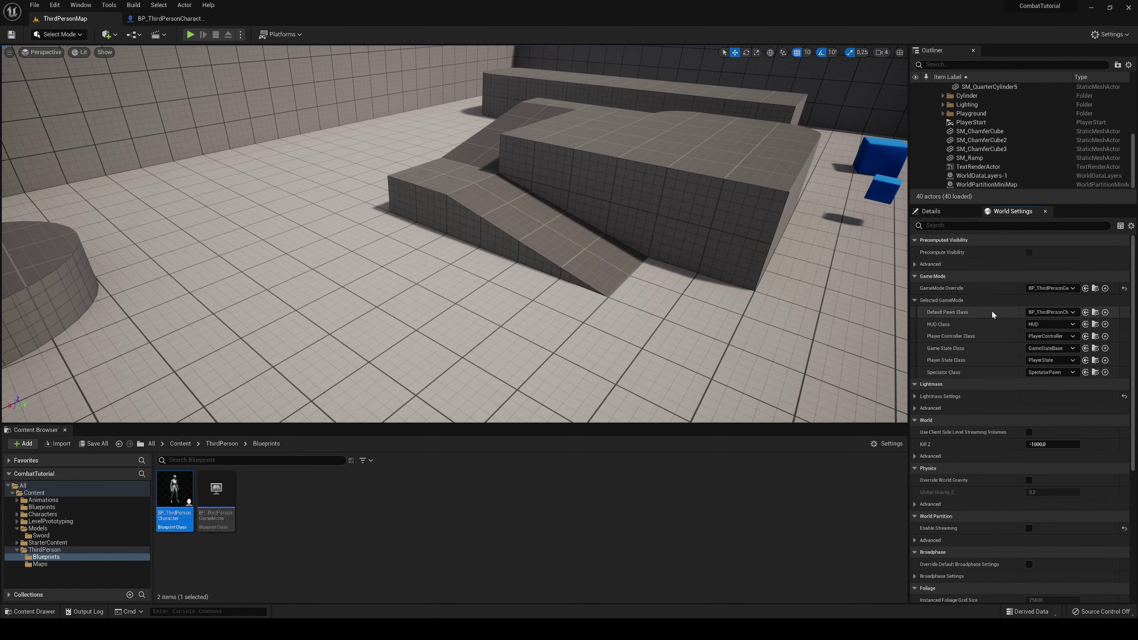
pyautogui.moveTo(811, 309); pyautogui.dragTo(924, 313, button='right')
pyautogui.press('s')
pyautogui.click(543, 327)
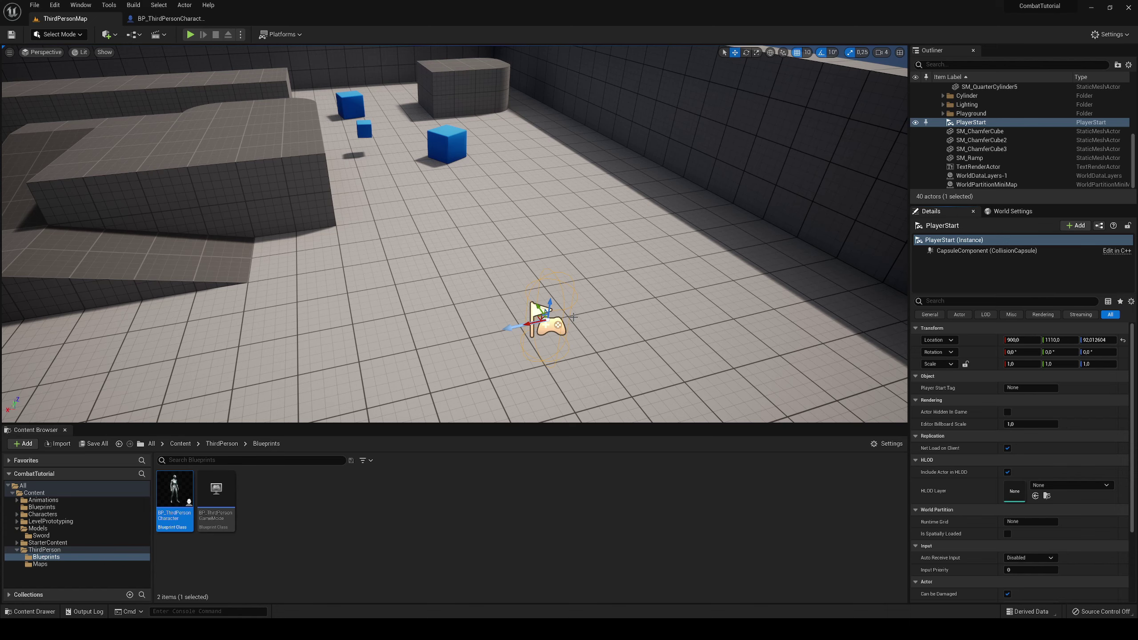
# Step: Play test the level, walk the character forward from the PlayerStart, and stop the session
pyautogui.click(193, 36)
pyautogui.click(460, 193)
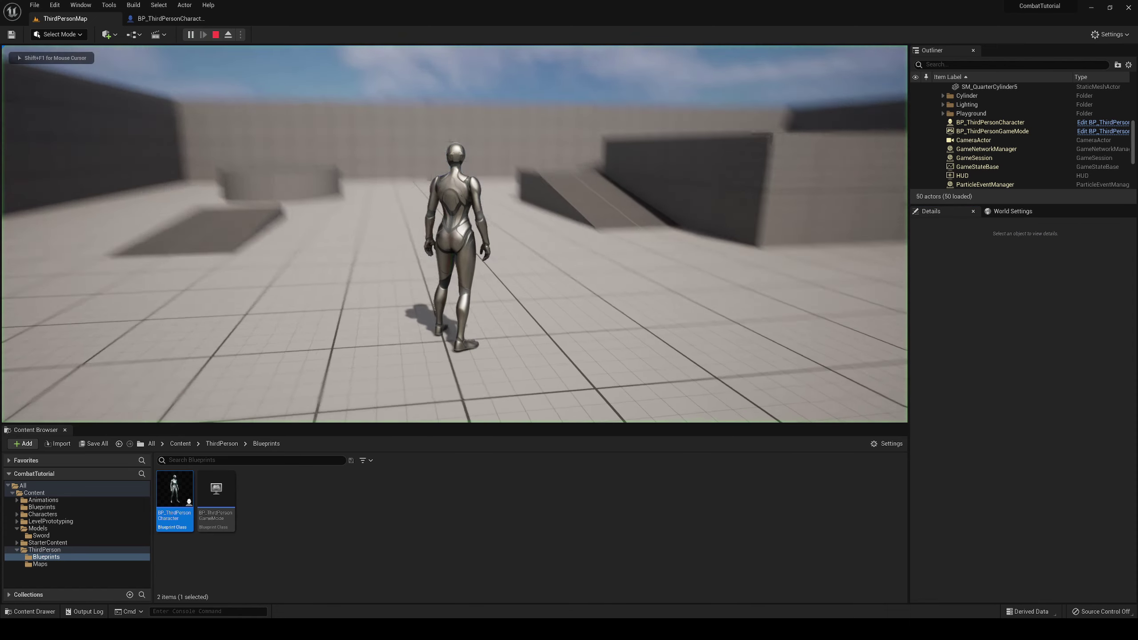
pyautogui.press('w')
pyautogui.press('Escape')
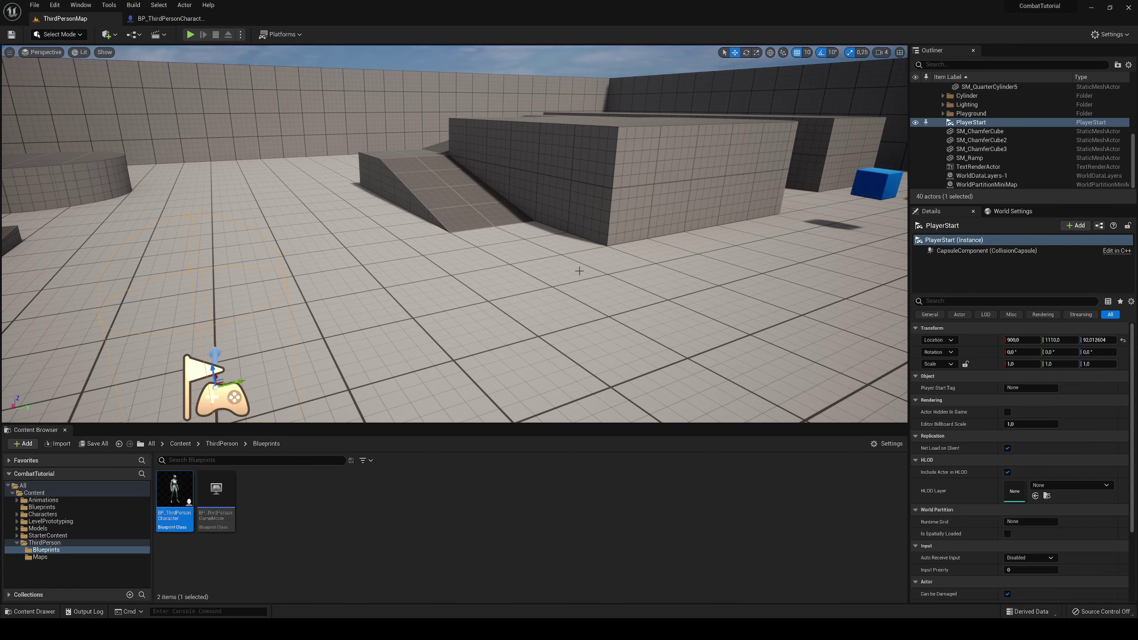
pyautogui.moveTo(579, 271); pyautogui.dragTo(549, 270, button='right')
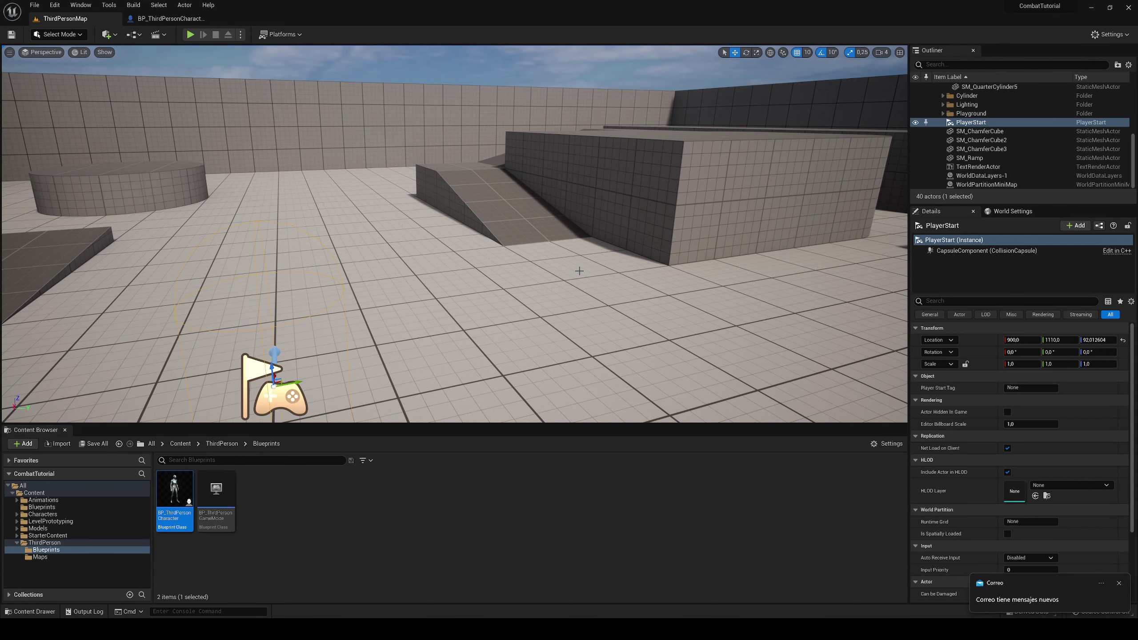